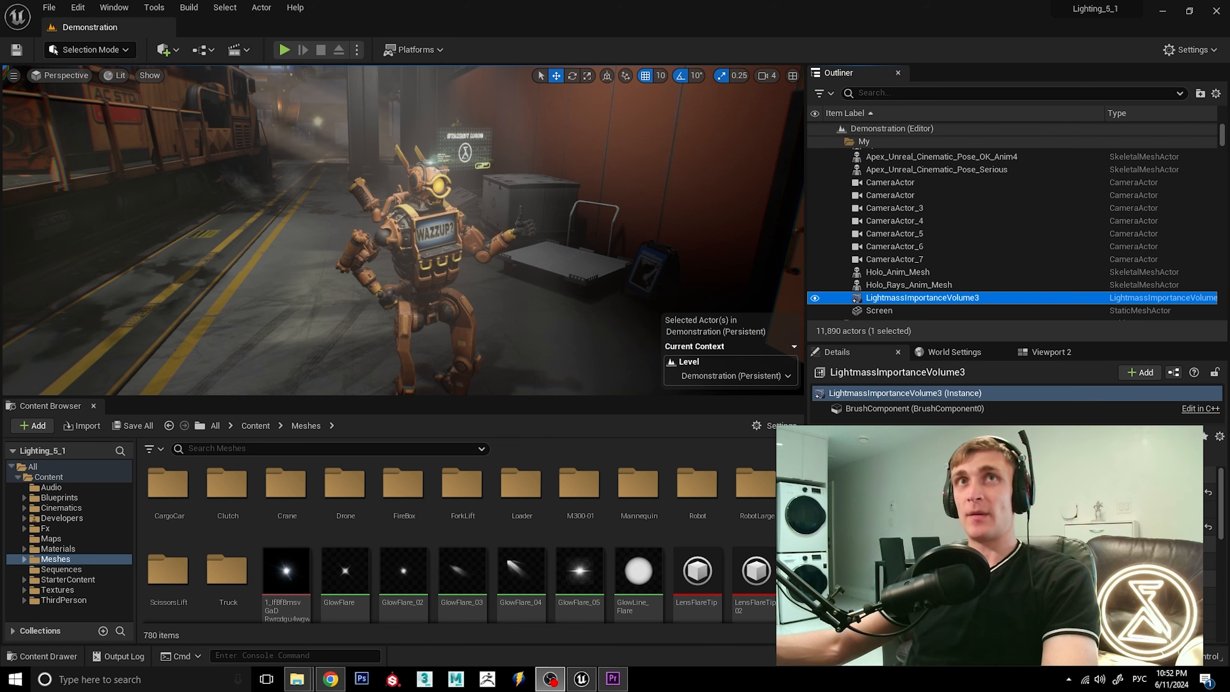
Select the hologram screen beside the robot and examine it up close and together with the robot.
click(456, 153)
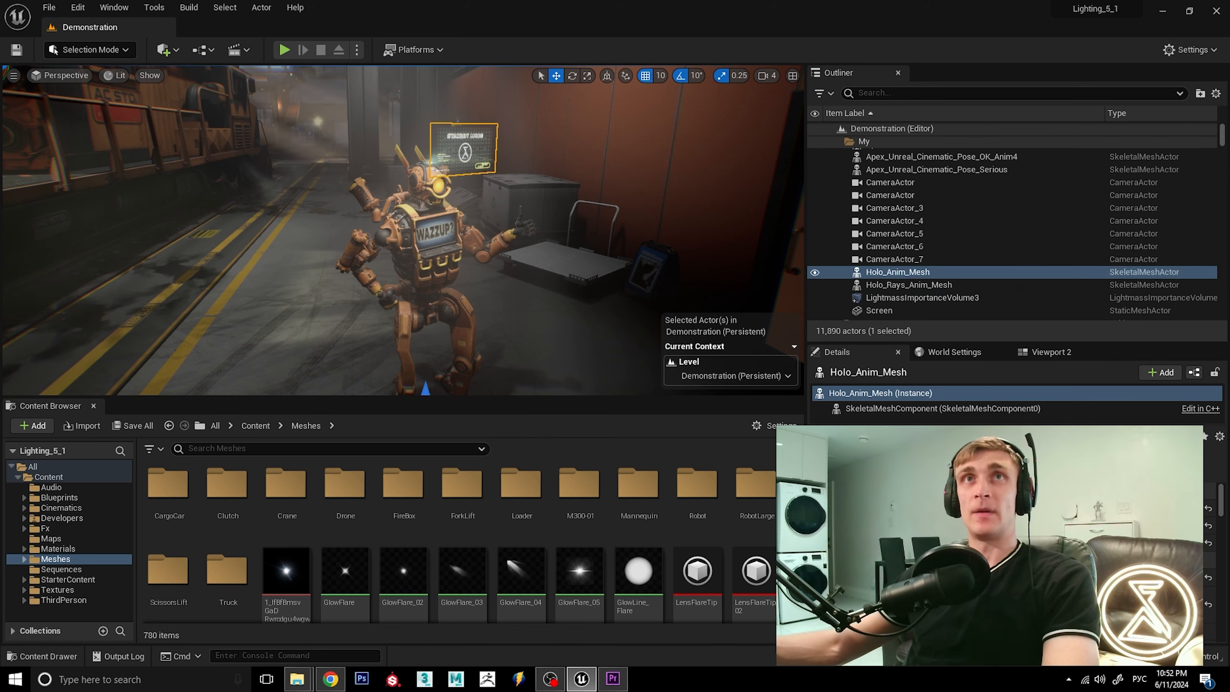
alt+drag(485, 280, 431, 280)
scroll(486, 280, up, 4)
alt+middle_drag(543, 208, 485, 283)
scroll(549, 244, up, 1)
scroll(549, 244, up, 3)
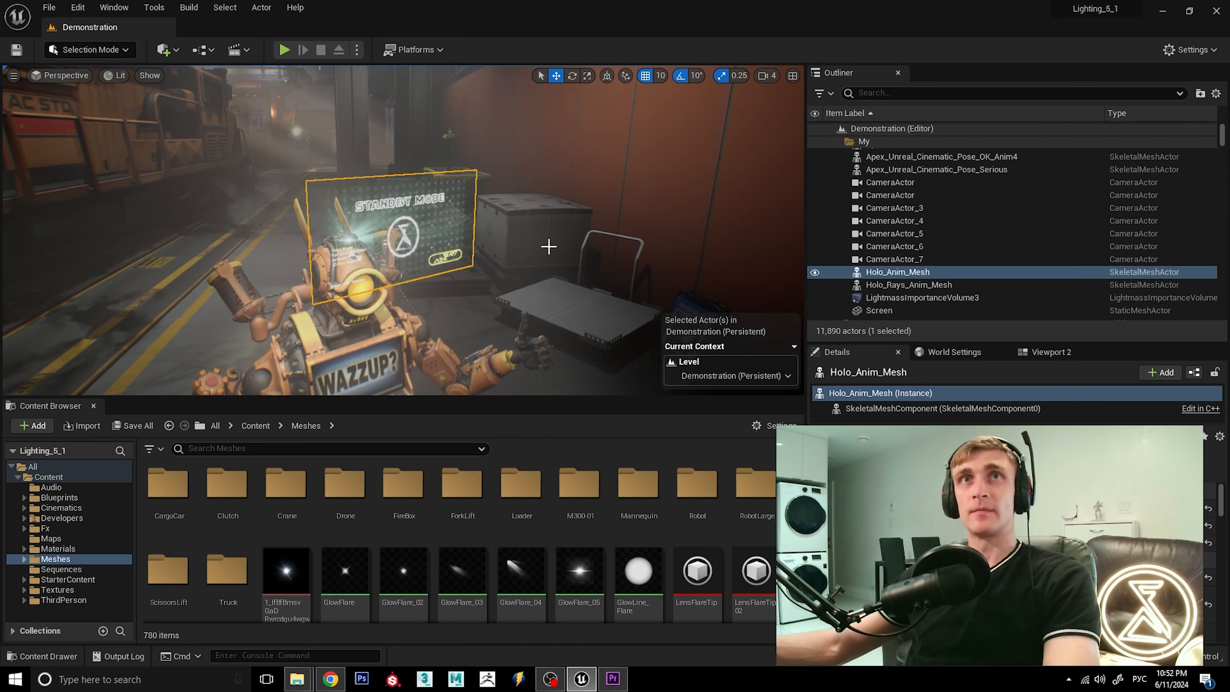
mouse_move(492, 285)
alt+mouse_down()
mouse_move(508, 271)
mouse_move(467, 241)
mouse_move(475, 294)
alt+mouse_up()
scroll(469, 245, up, 4)
scroll(469, 245, down, 6)
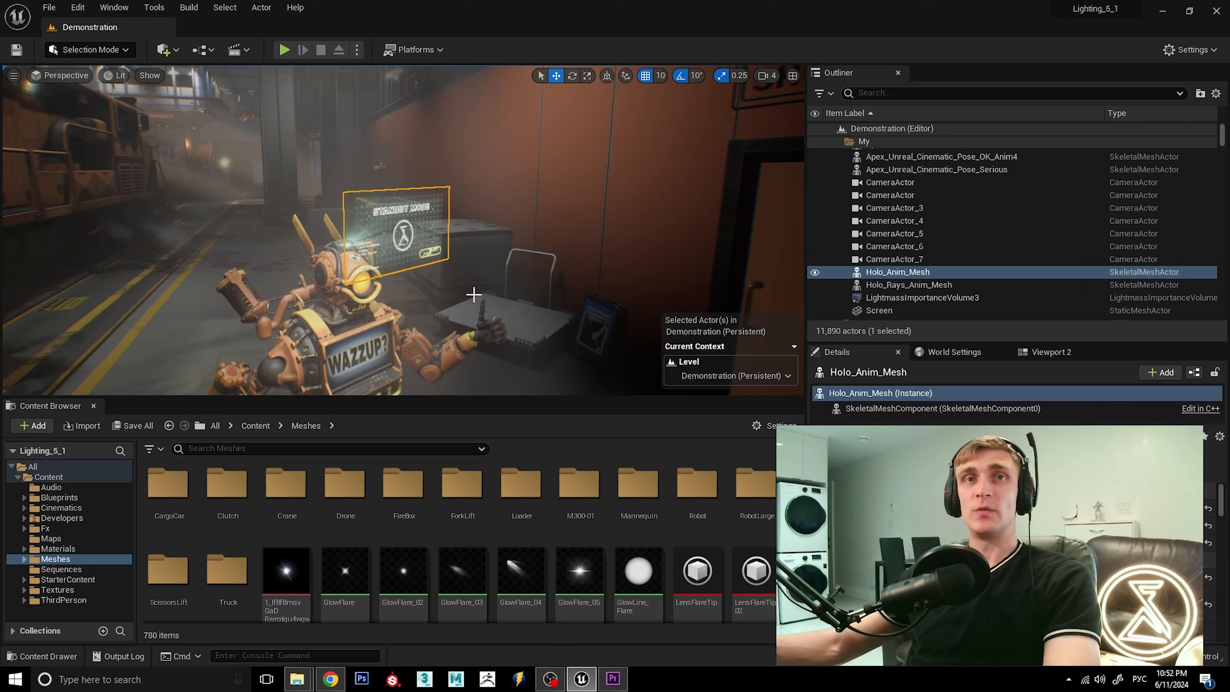
alt+middle_drag(475, 294, 500, 276)
alt+middle_drag(414, 314, 458, 258)
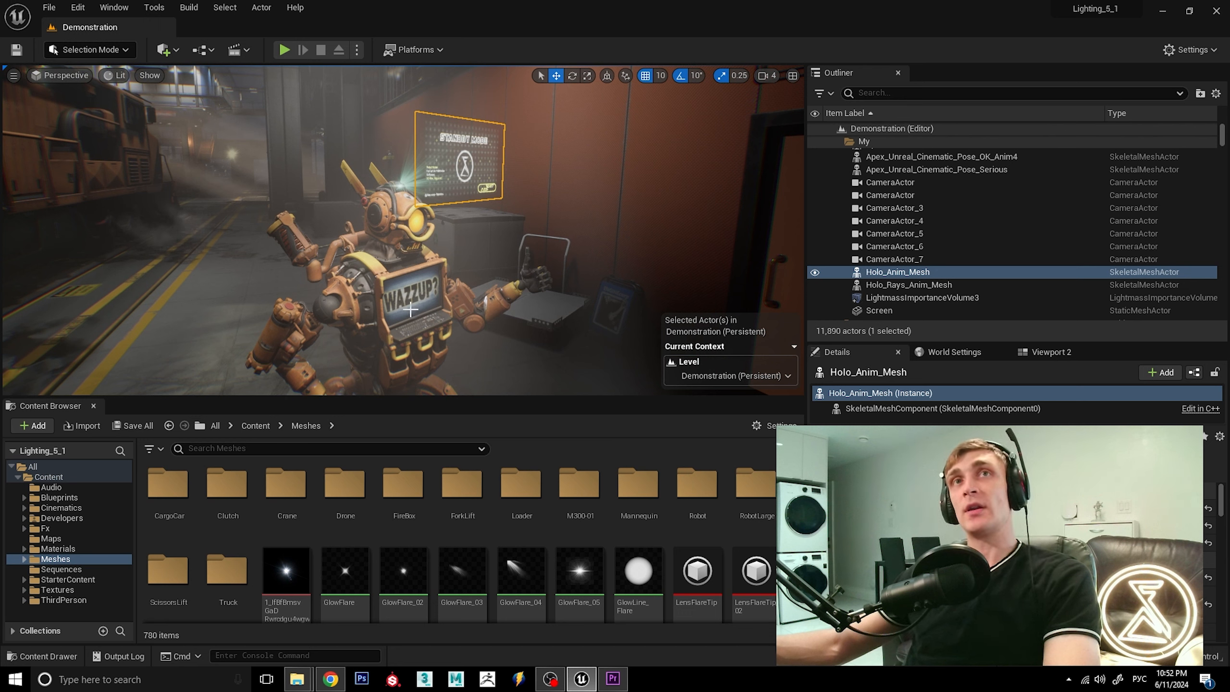
Examine the parts of the hologram setup by selecting the robot, the hologram rays and the hologram screen one after another.
click(411, 308)
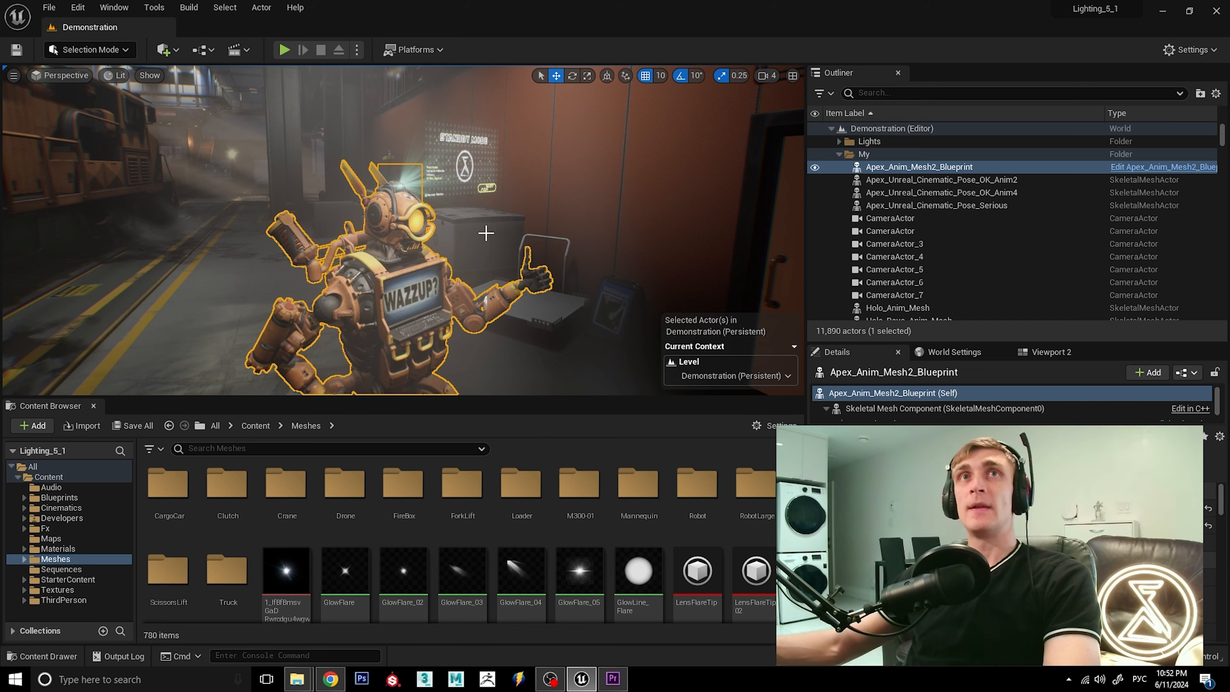
right_drag(479, 228, 503, 227)
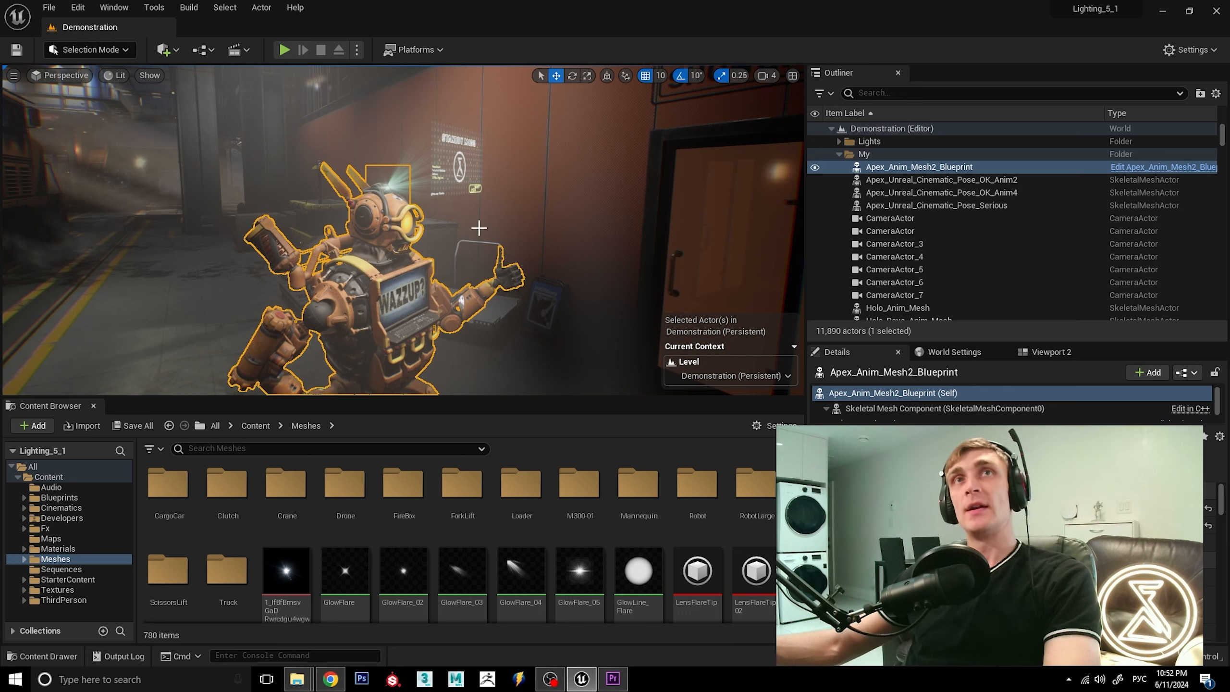
click(416, 164)
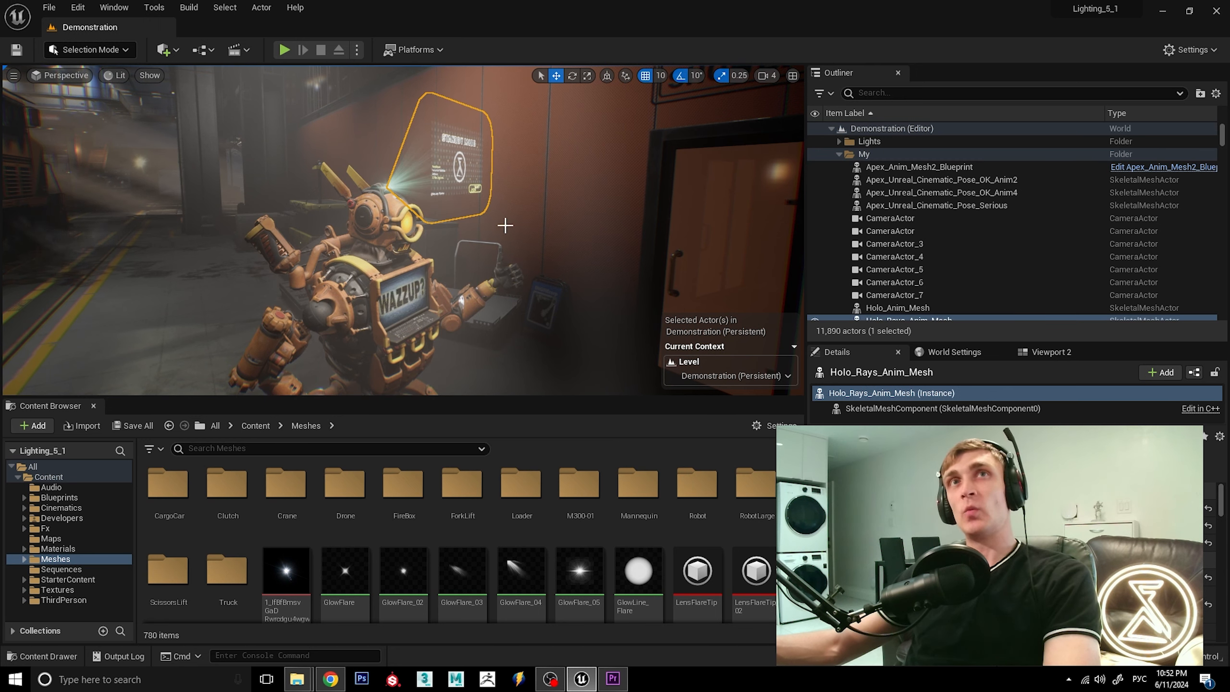
mouse_move(507, 236)
alt+mouse_down()
mouse_move(431, 235)
mouse_move(507, 237)
alt+mouse_up()
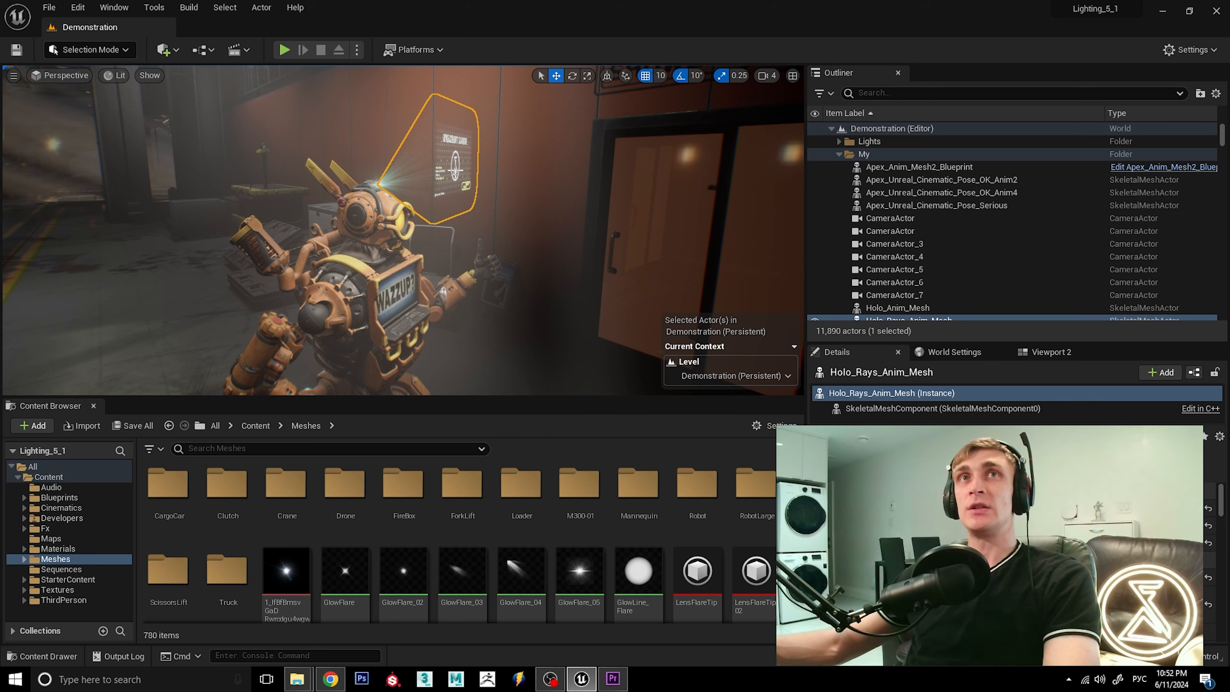
click(455, 171)
alt+drag(572, 245, 491, 241)
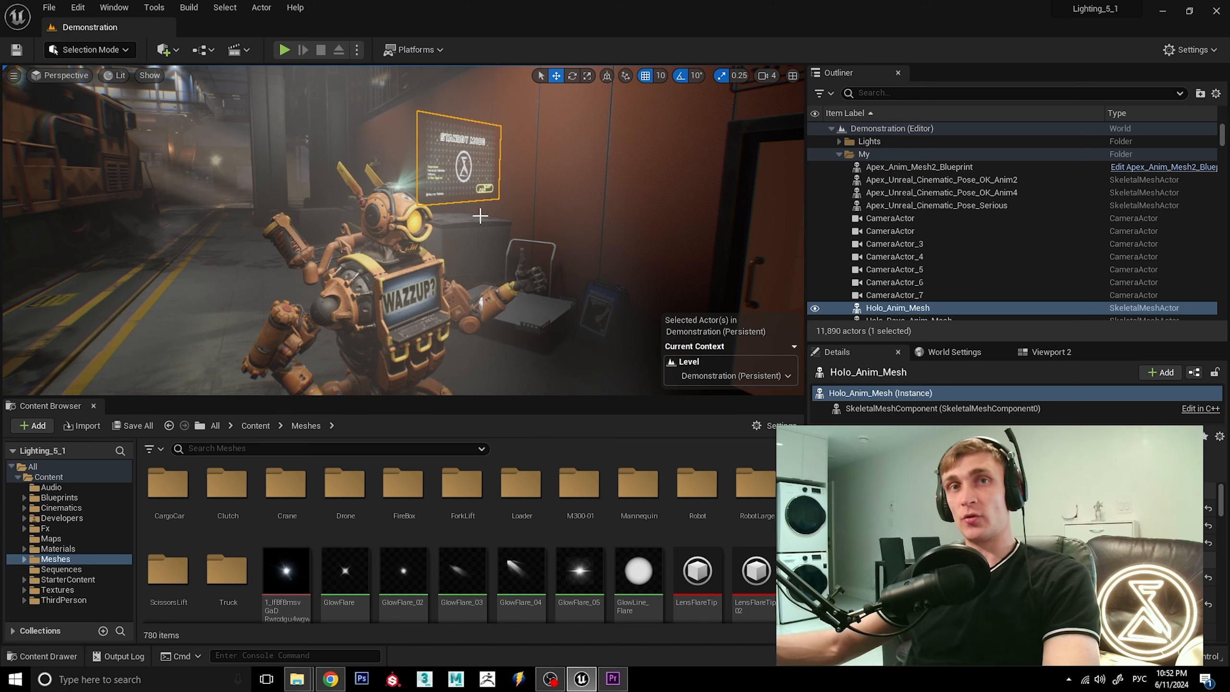
mouse_move(533, 233)
alt+mouse_down()
mouse_move(447, 233)
mouse_move(535, 234)
alt+mouse_up()
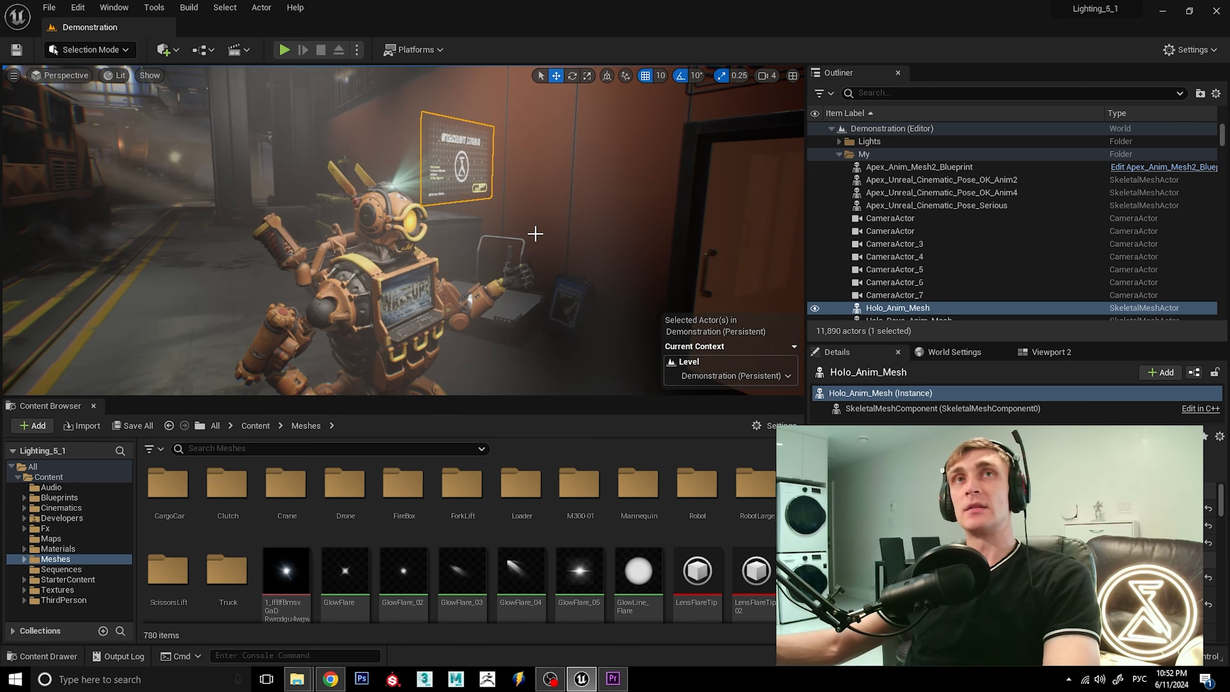
Select the robot and inspect its head up close where the hologram rays originate.
click(391, 195)
scroll(388, 192, up, 2)
alt+drag(387, 191, 333, 190)
alt+middle_drag(397, 145, 405, 179)
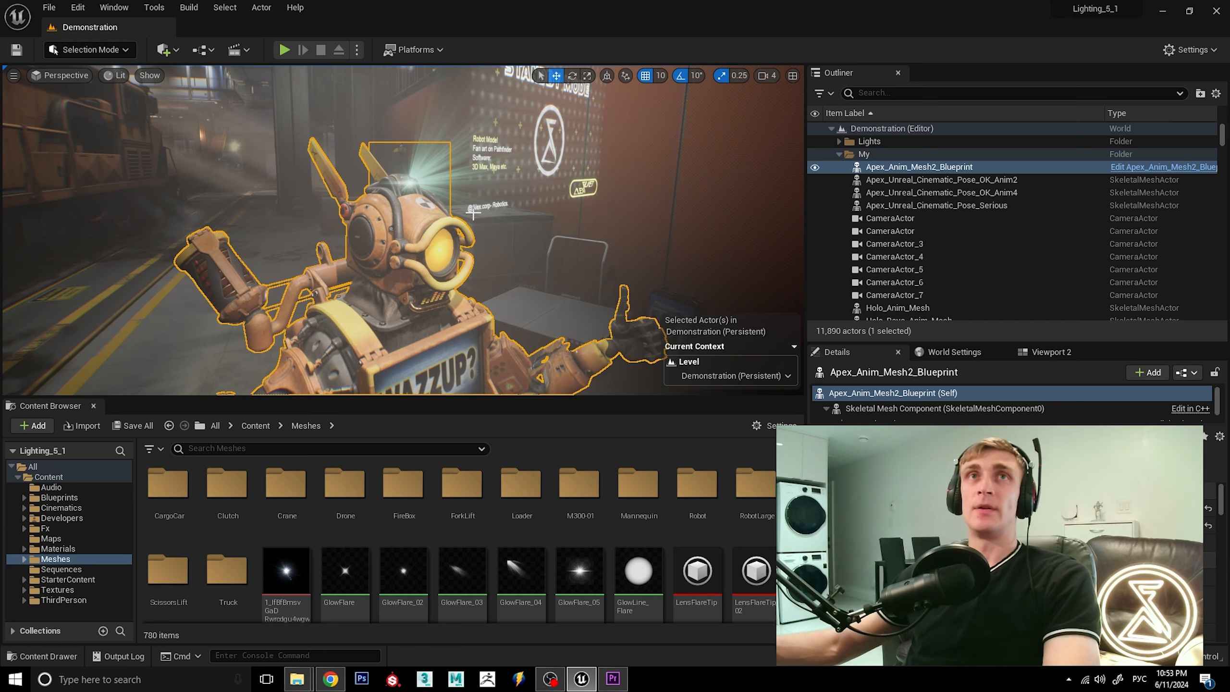
alt+drag(445, 238, 533, 240)
alt+drag(430, 244, 502, 239)
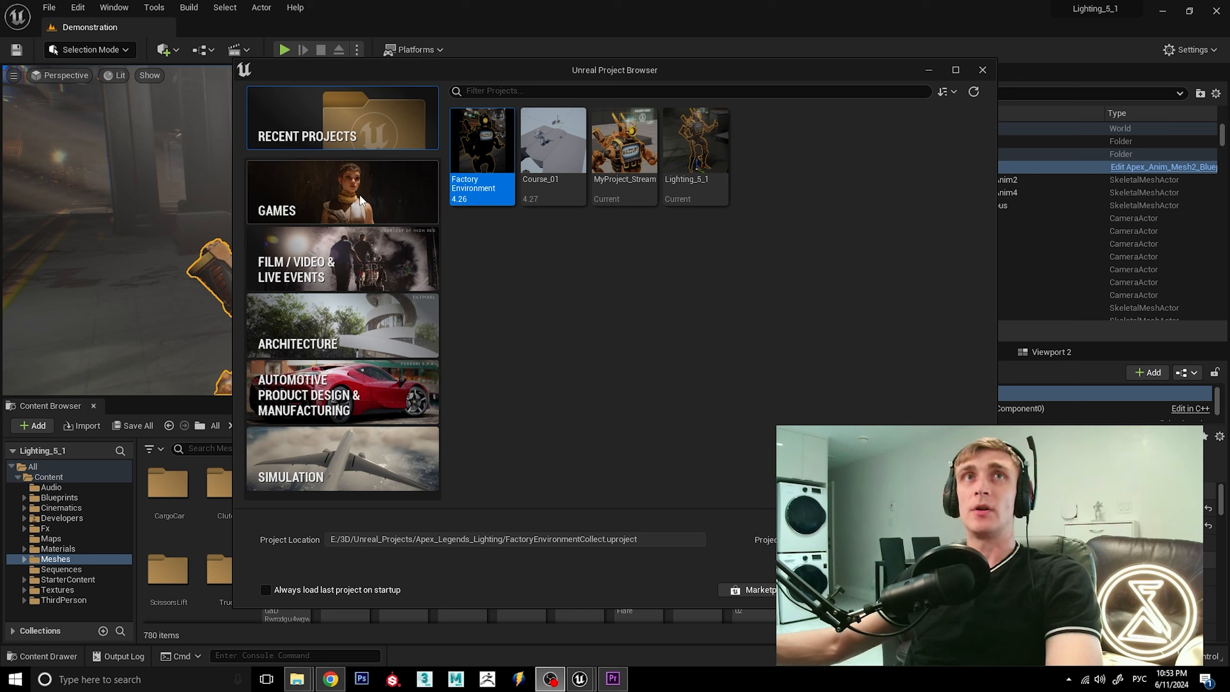
Create a new project from the Third Person template in the Games category.
click(336, 192)
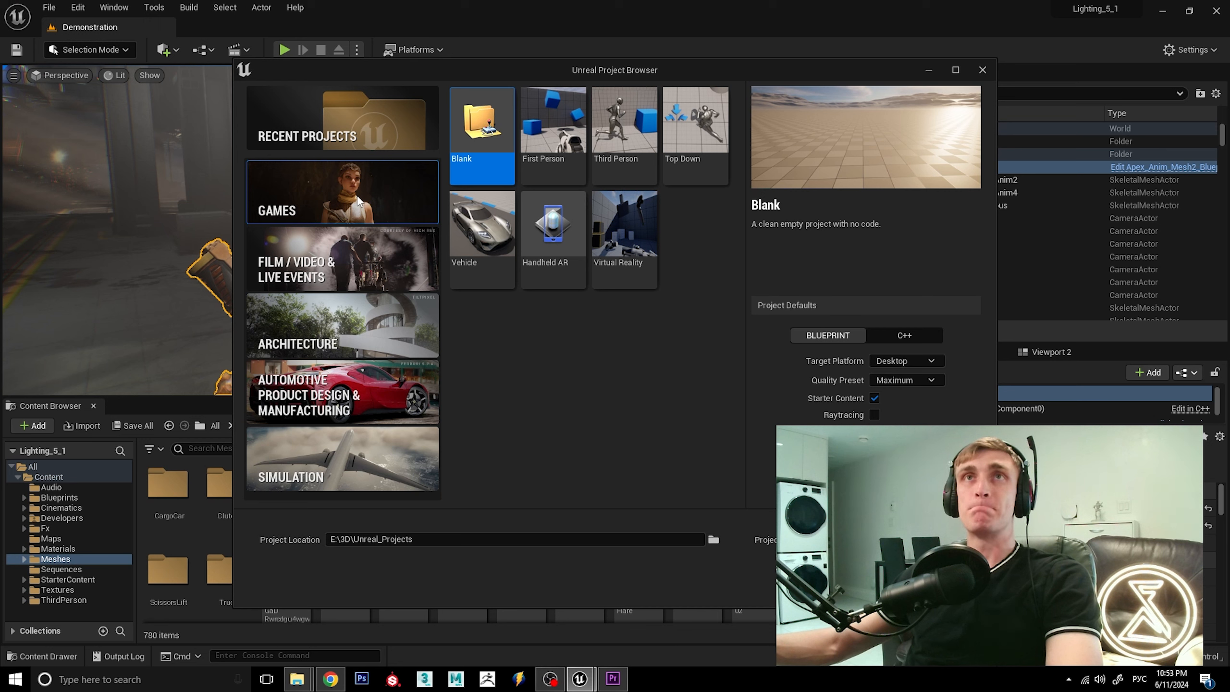
click(624, 131)
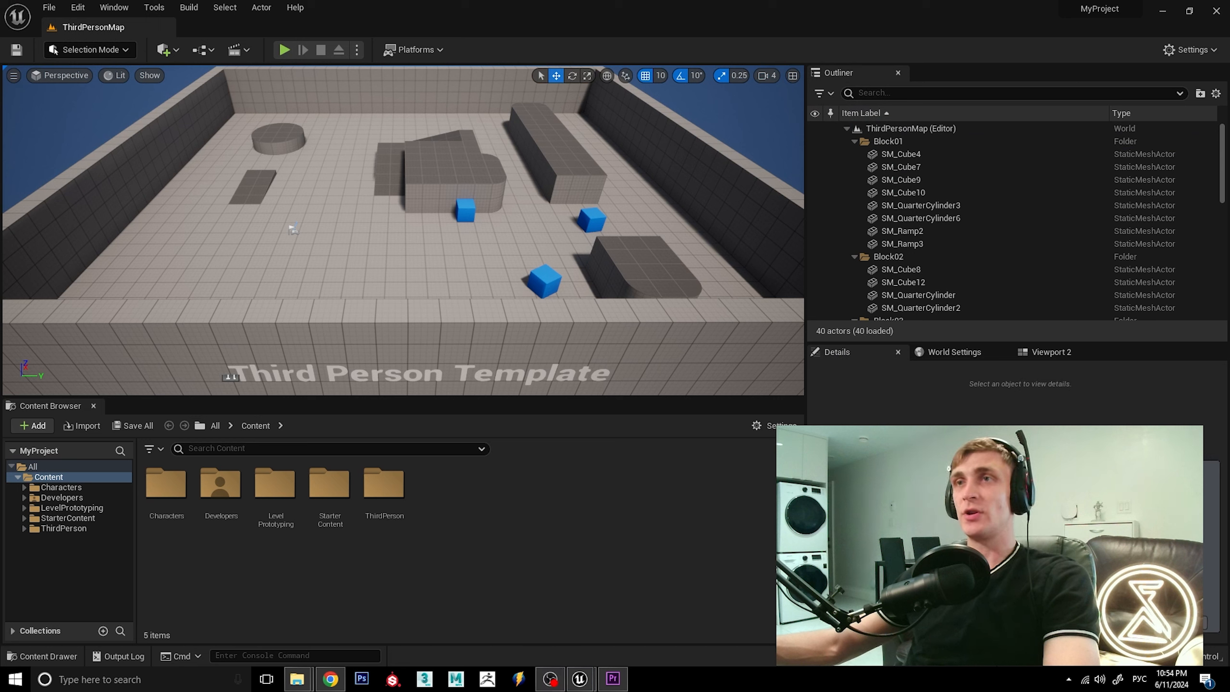
Create a folder named Robot inside the project's Content folder and open it.
right_click(486, 501)
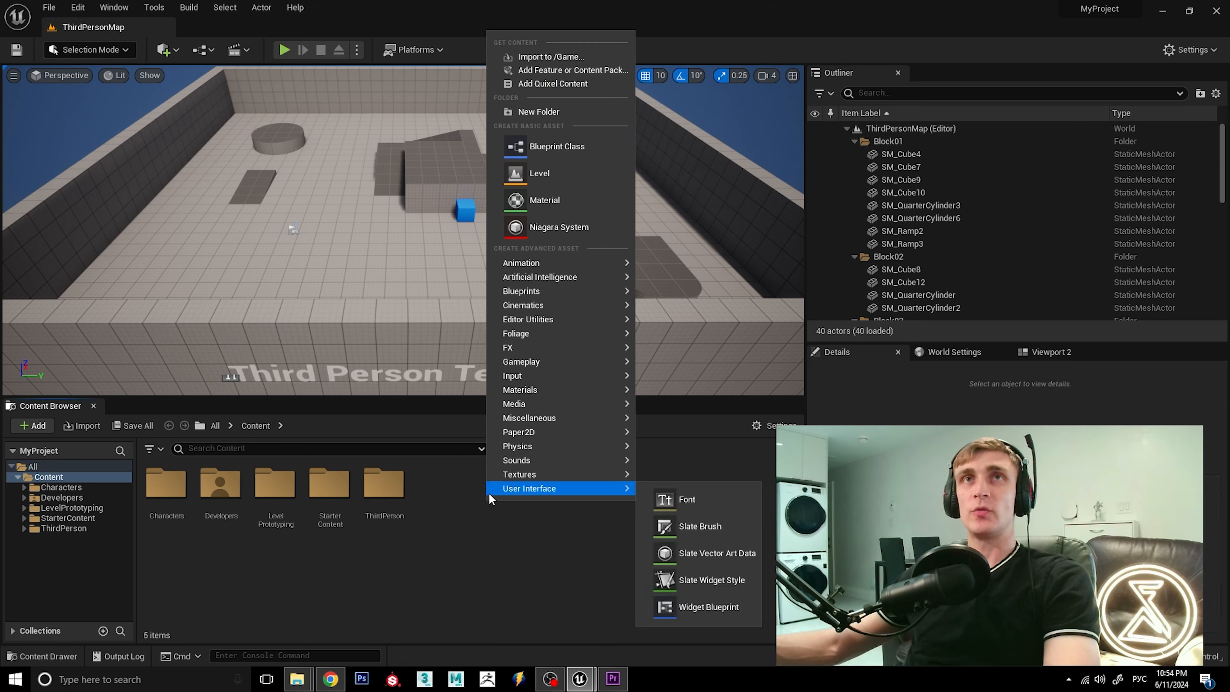
click(556, 112)
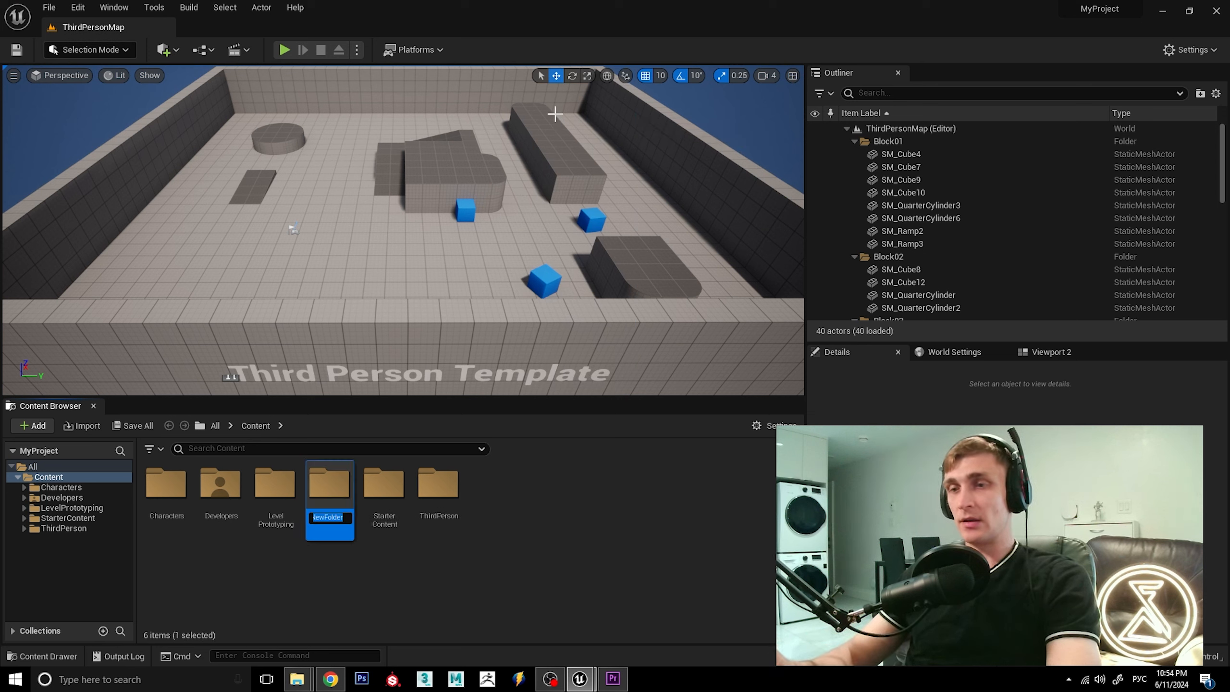
key(alt+shift)
text(Robot)
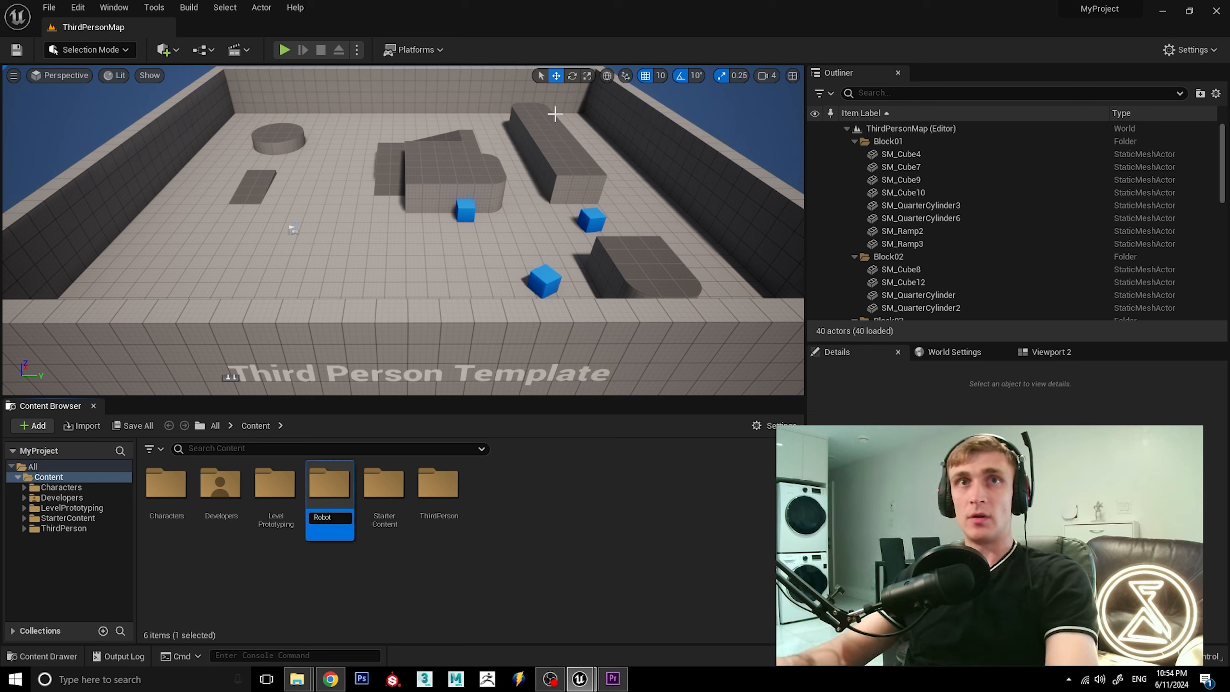
key(Return)
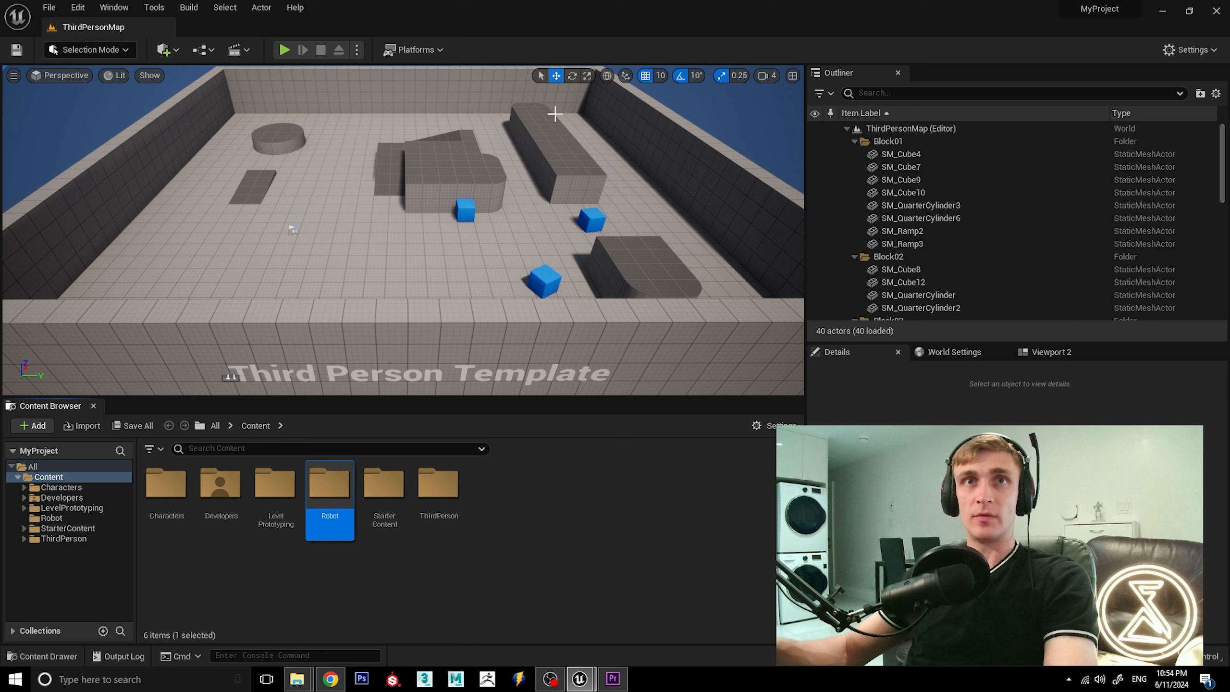
click(620, 522)
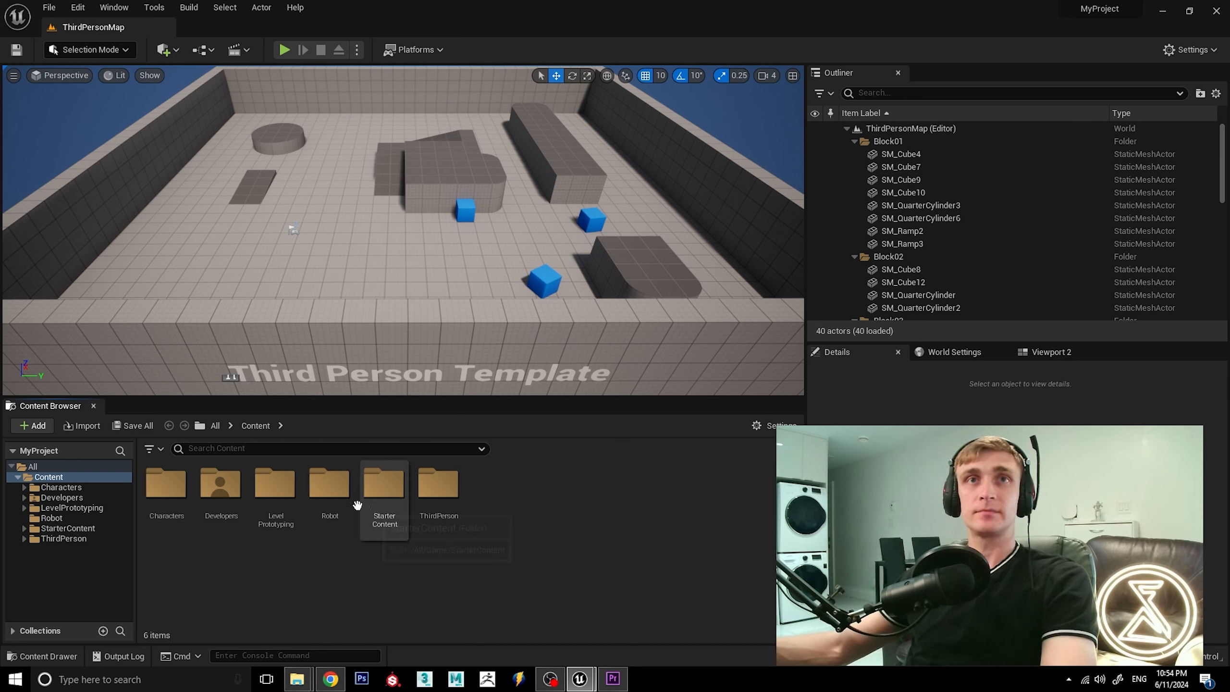
double_click(329, 486)
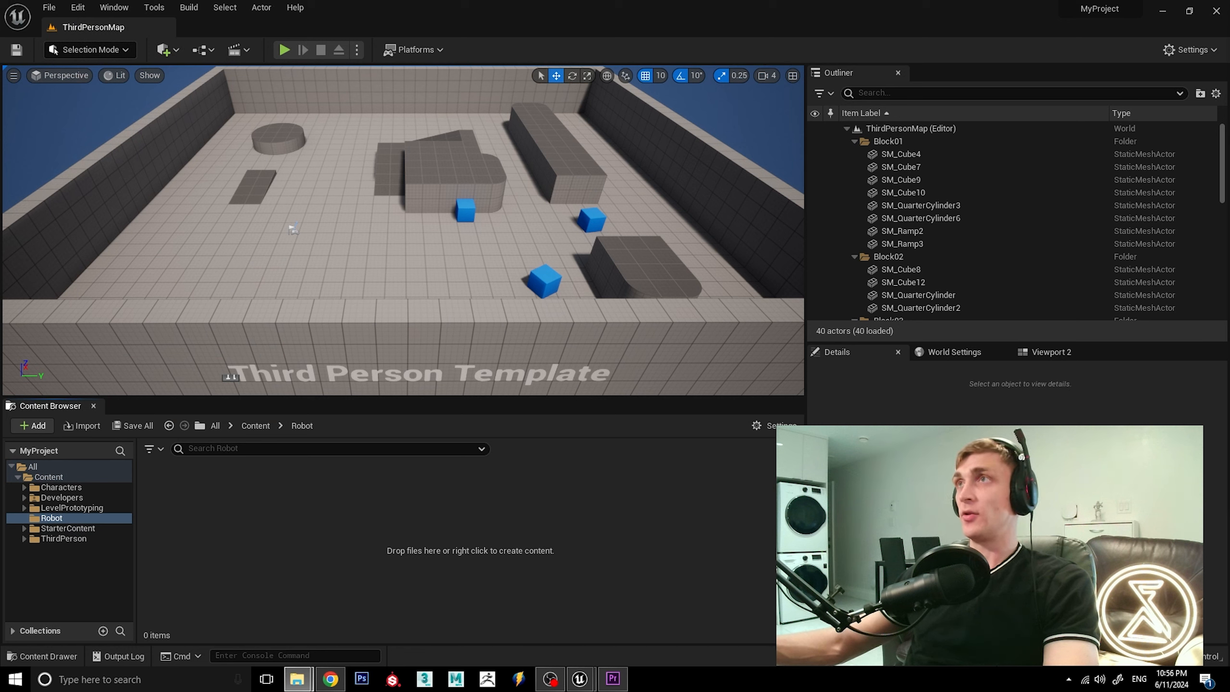
Import Apex_Rig.fbx from the Fix_01 folder into the Robot folder as a skeletal mesh and dismiss the import log.
drag(1229, 116, 797, 117)
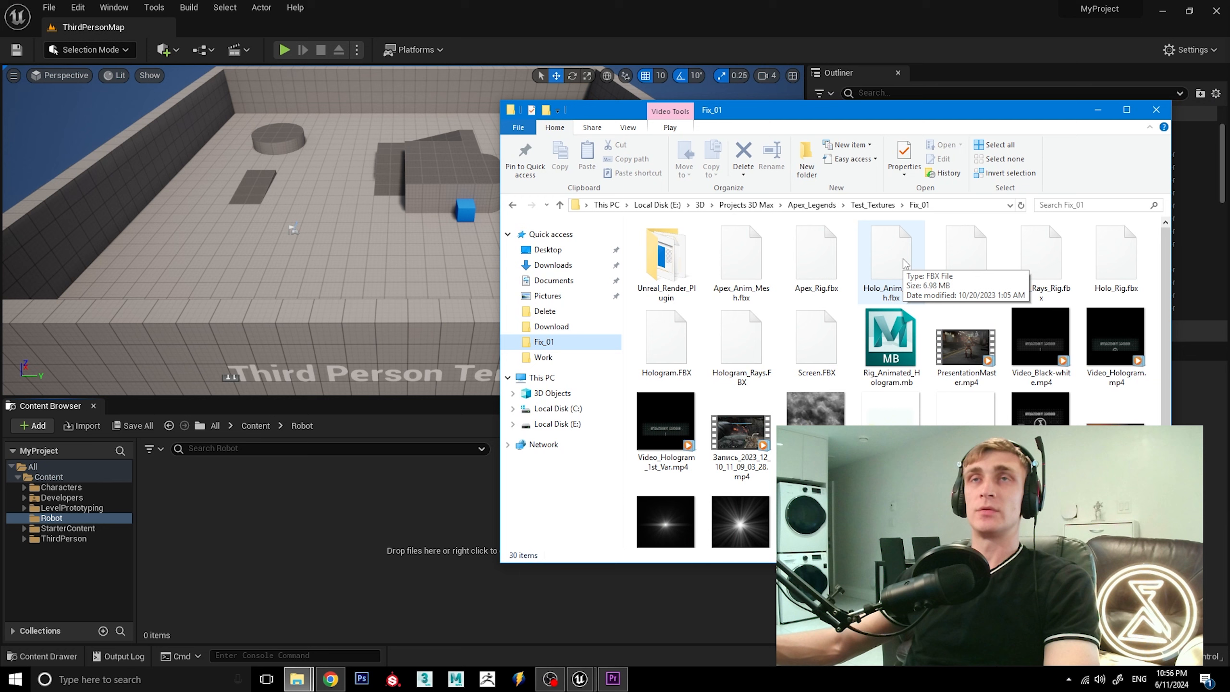
drag(816, 256, 395, 564)
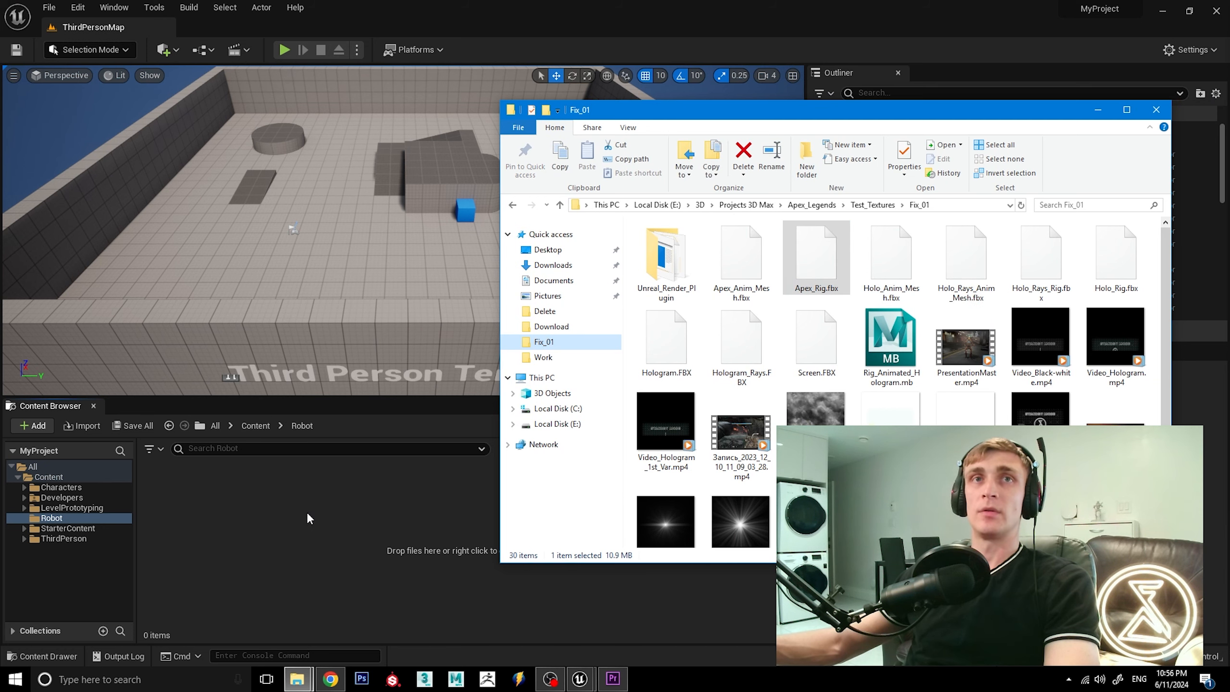
click(574, 11)
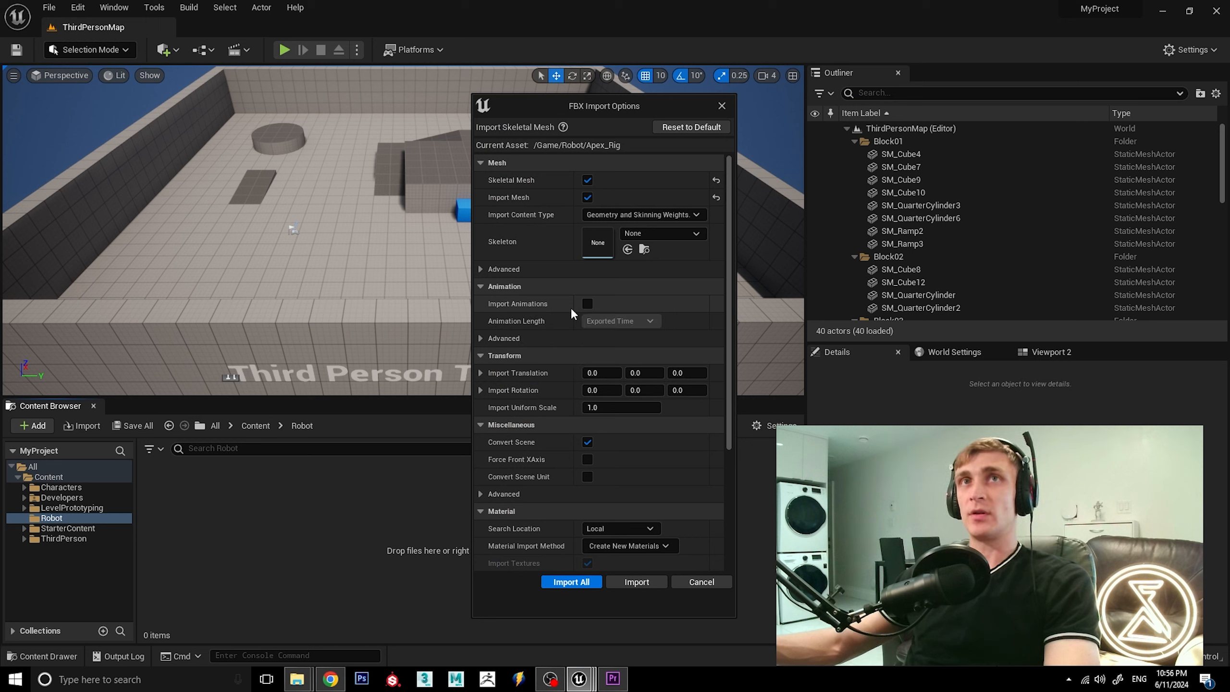
click(638, 582)
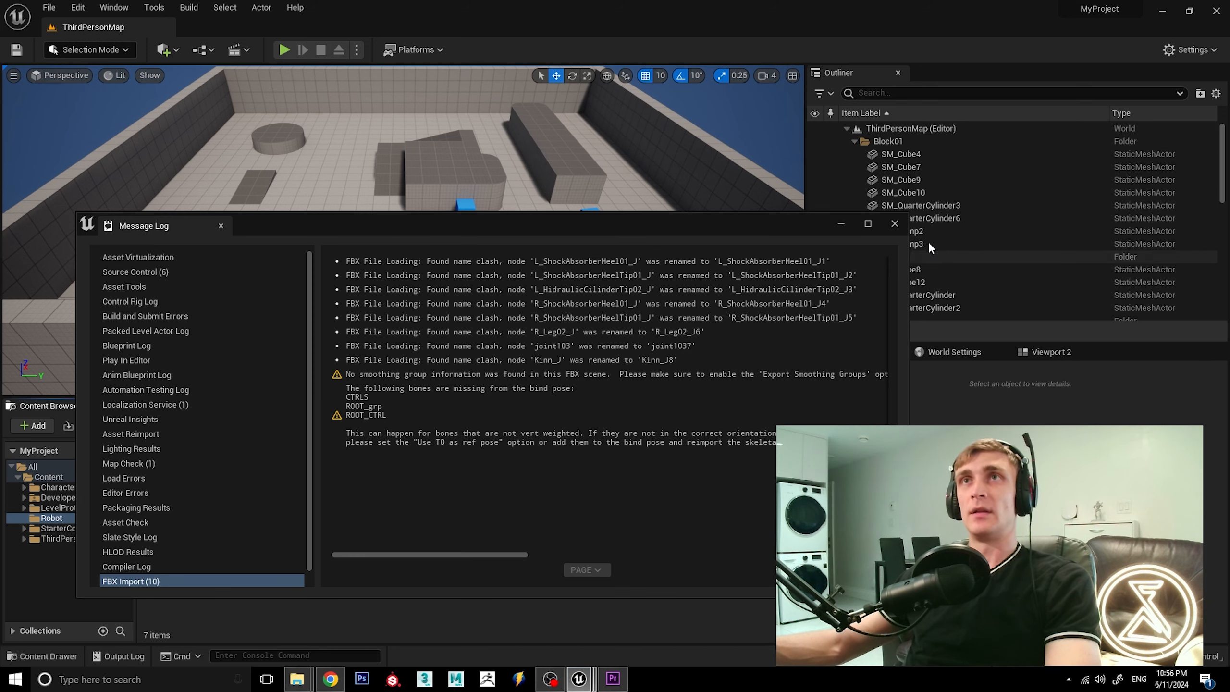
click(894, 222)
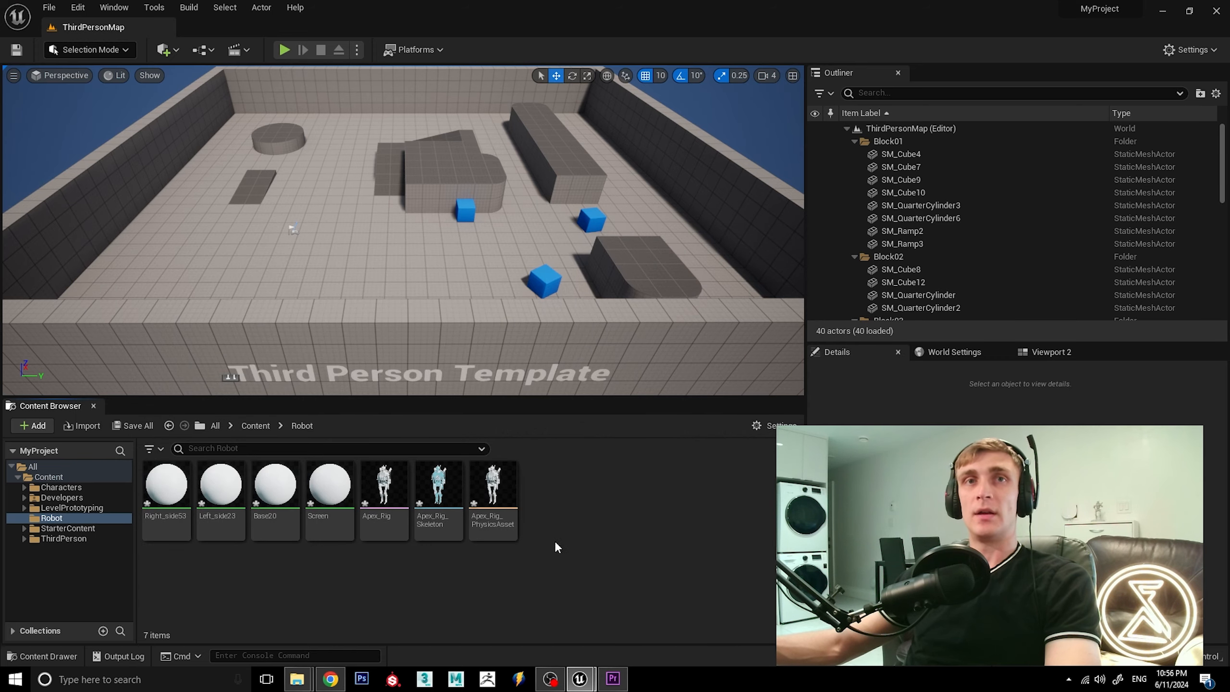
Import Apex_Anim_Mesh.fbx from the Fix_01 folder as an animation on the Apex_Rig_Skeleton skeleton and dismiss the import log.
mouse_move(297, 678)
click(357, 613)
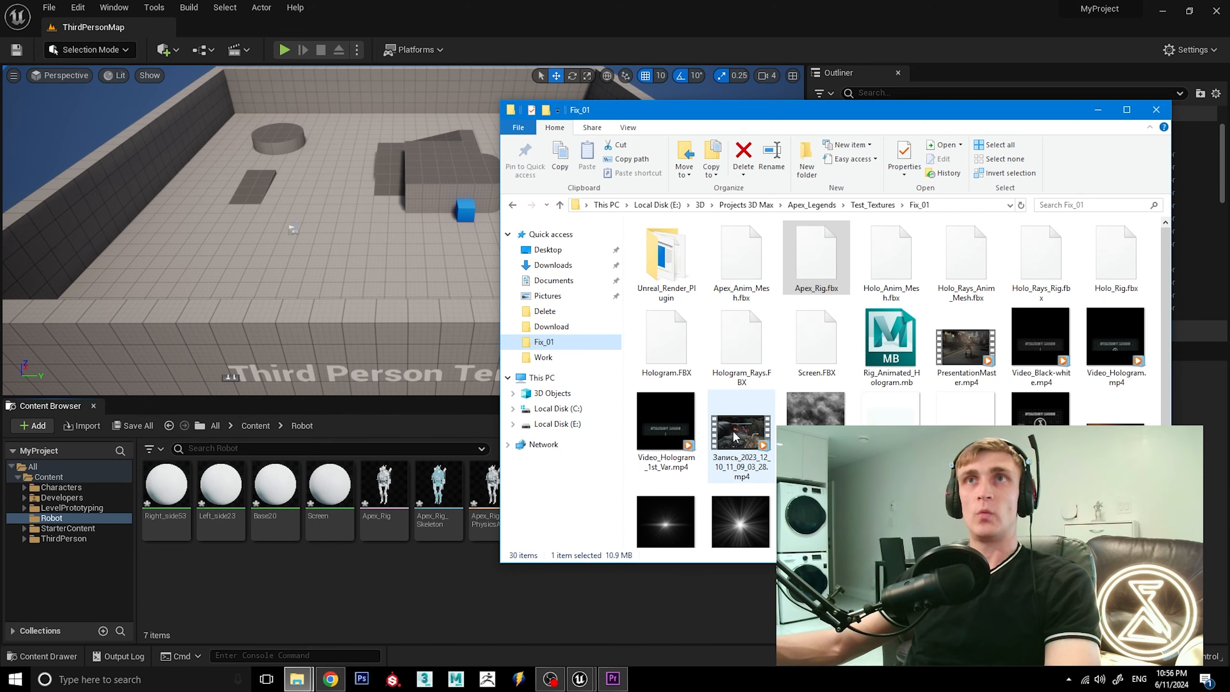
click(741, 259)
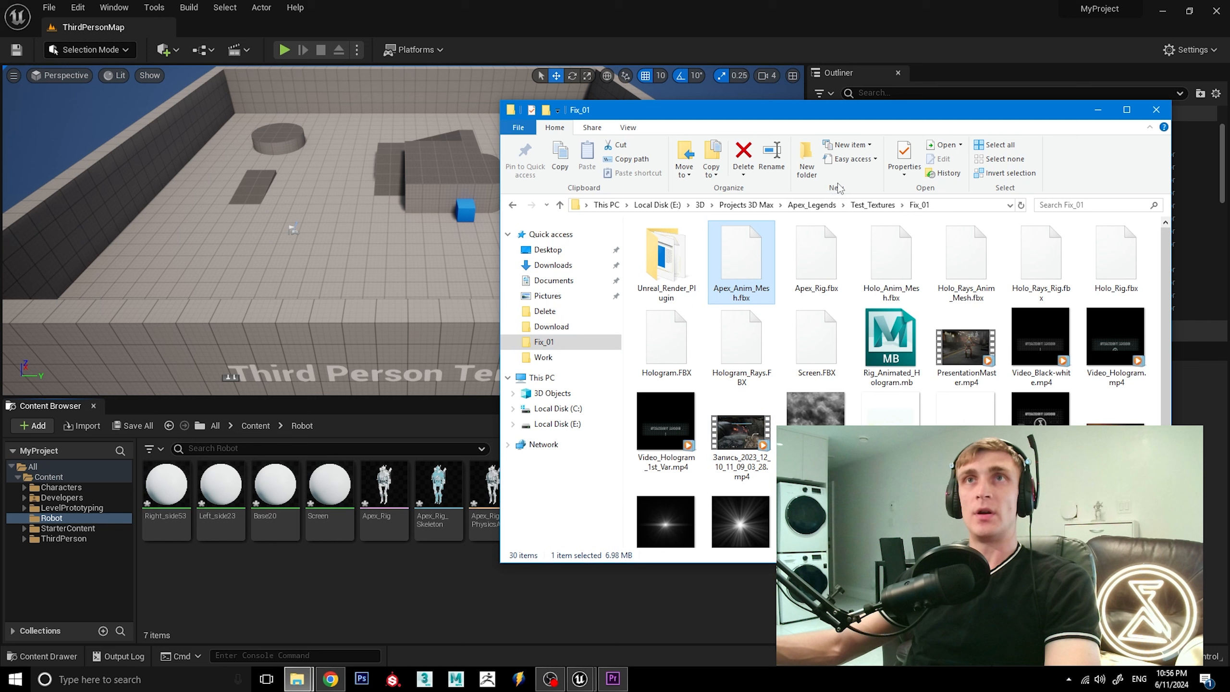
drag(843, 114, 938, 90)
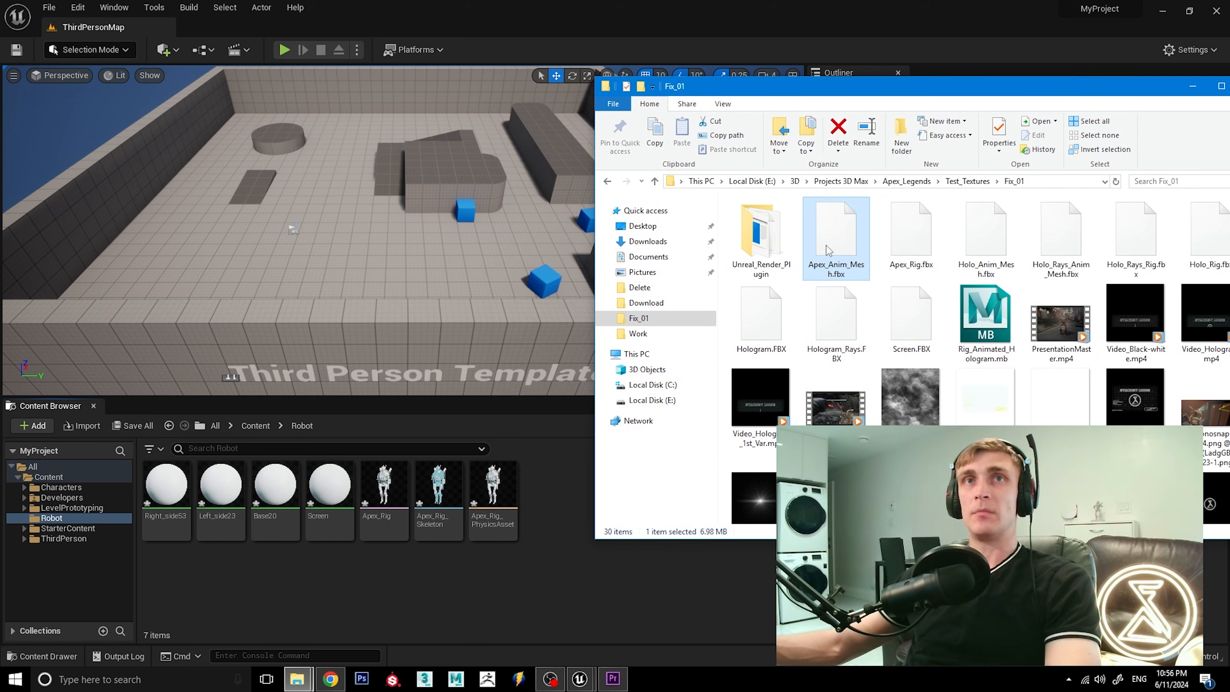
drag(827, 249, 564, 550)
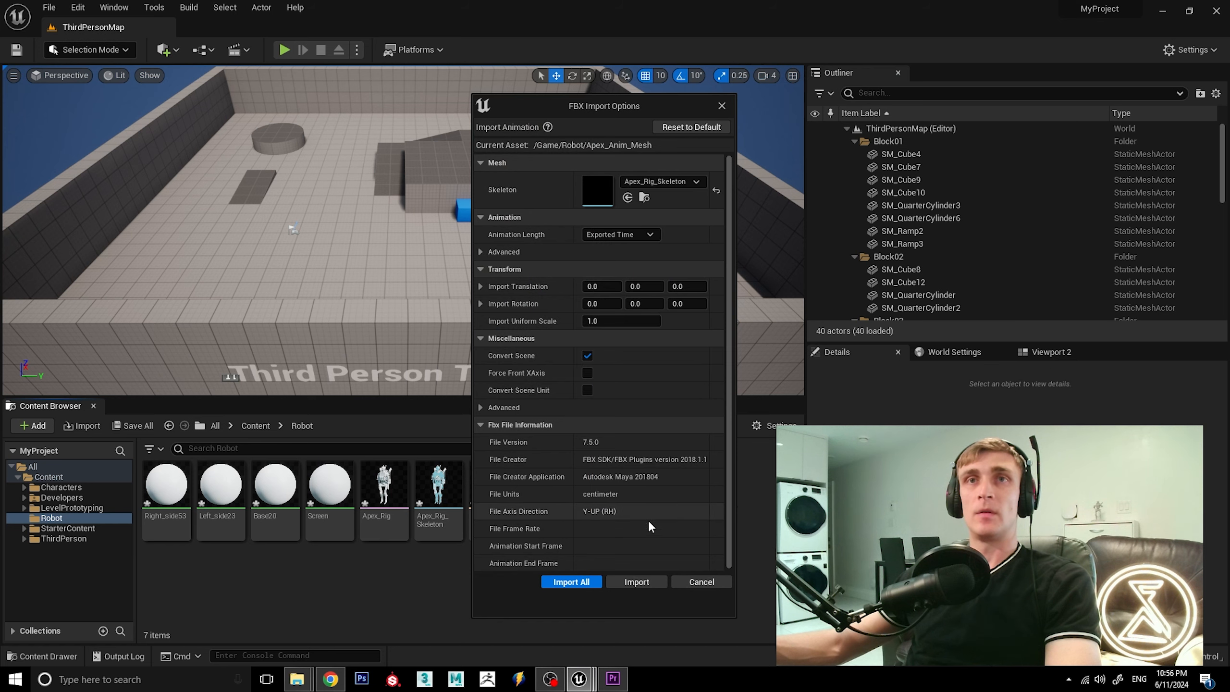
click(634, 581)
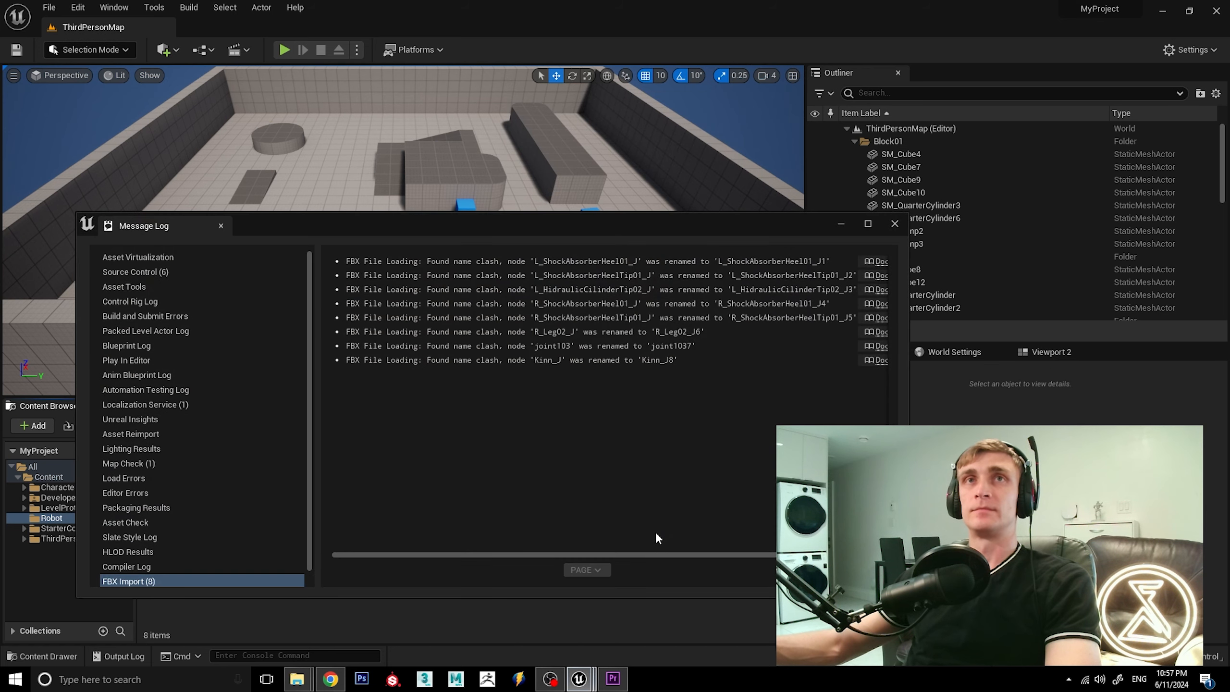
click(892, 224)
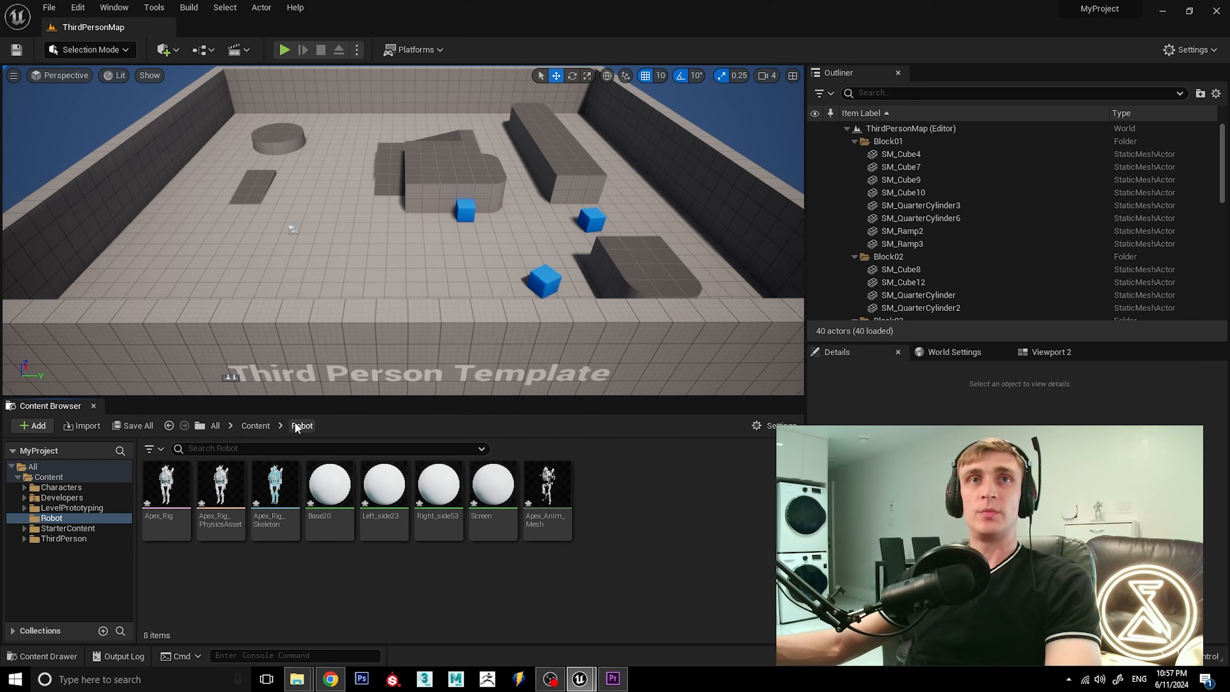
Place the Apex_Anim_Mesh animation in the level on the open floor and frame the robot from the front.
mouse_move(549, 494)
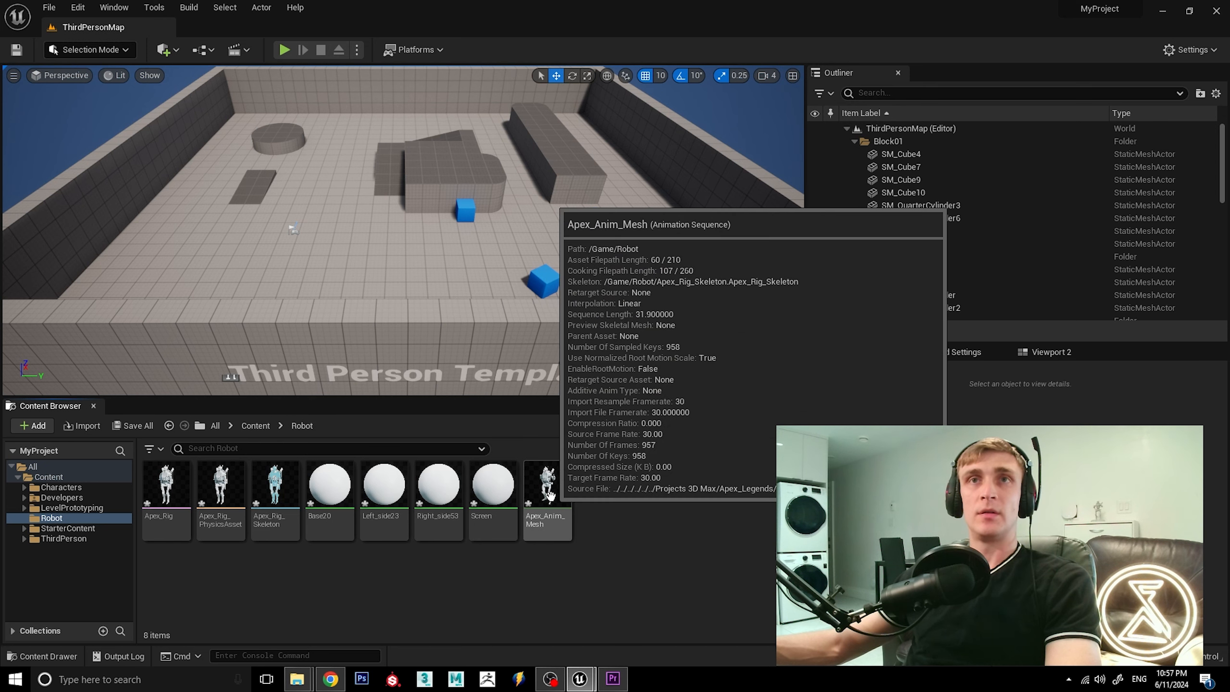
drag(549, 494, 310, 216)
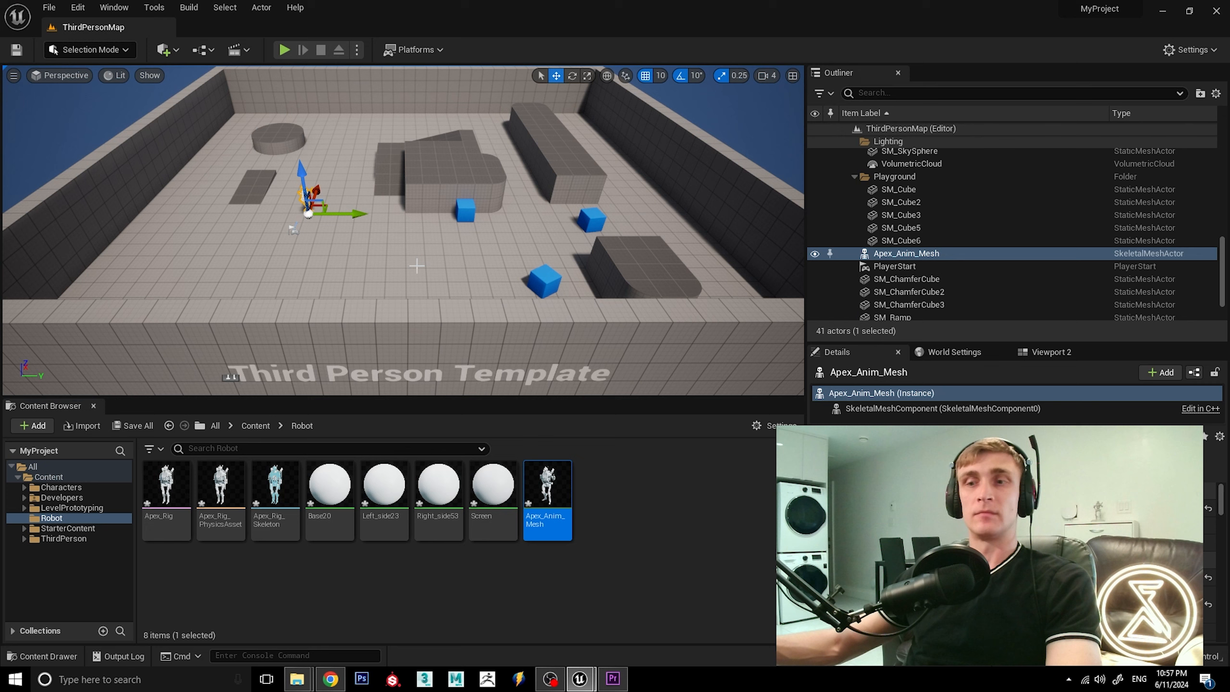
key(f)
alt+drag(563, 283, 445, 257)
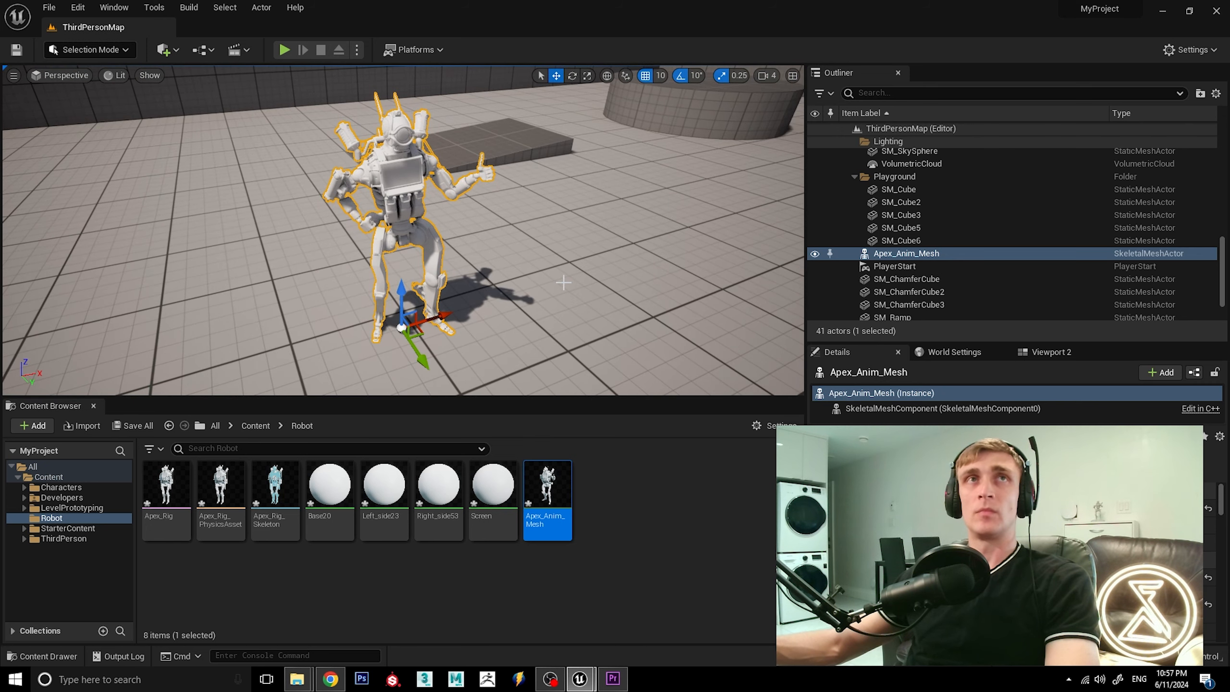
Save all levels and assets, and play-test the level to view the robot's animation from several sides.
click(49, 7)
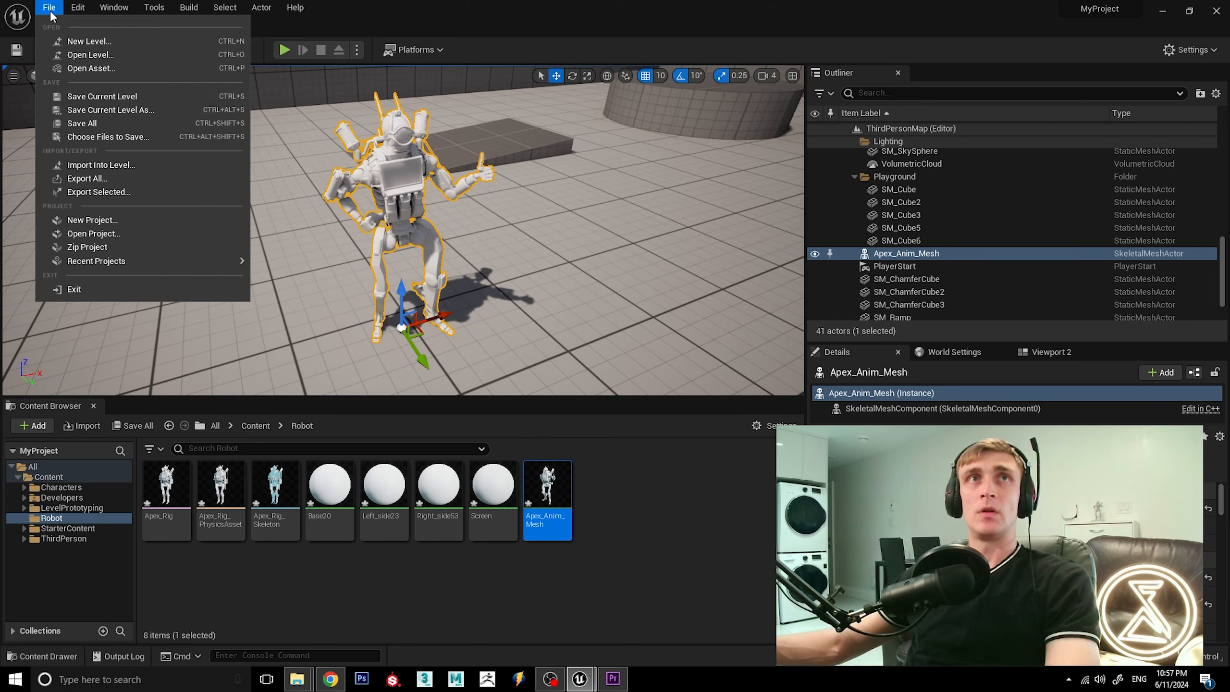
click(106, 122)
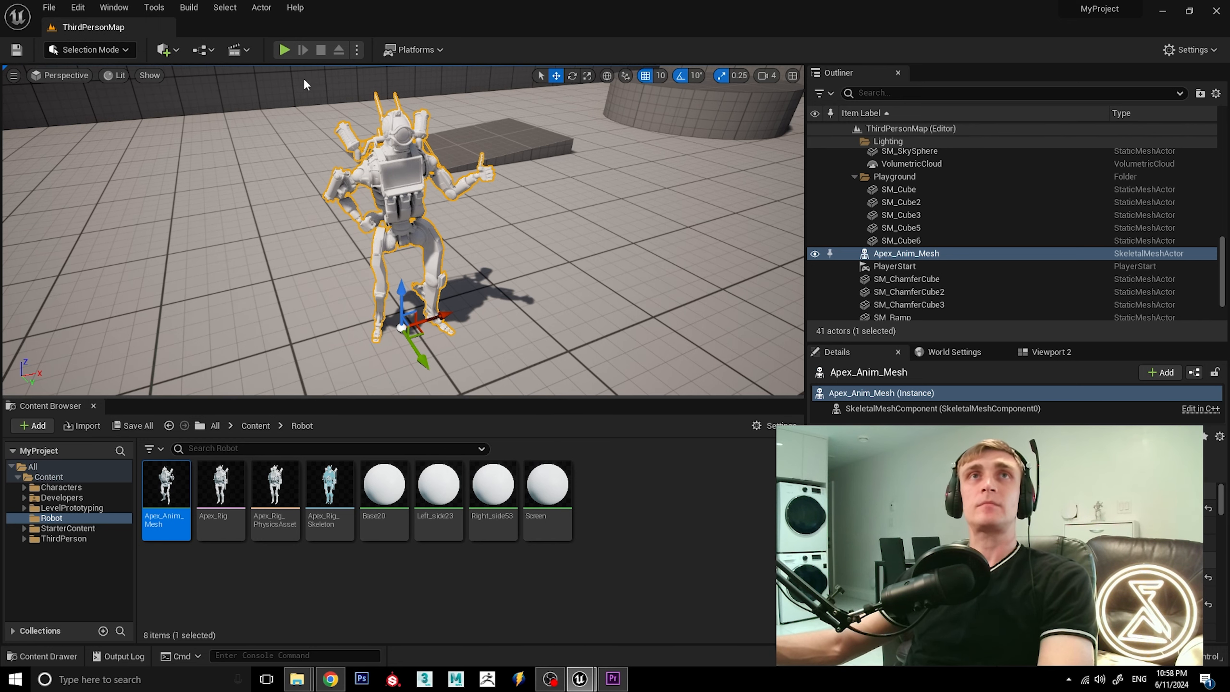
click(283, 50)
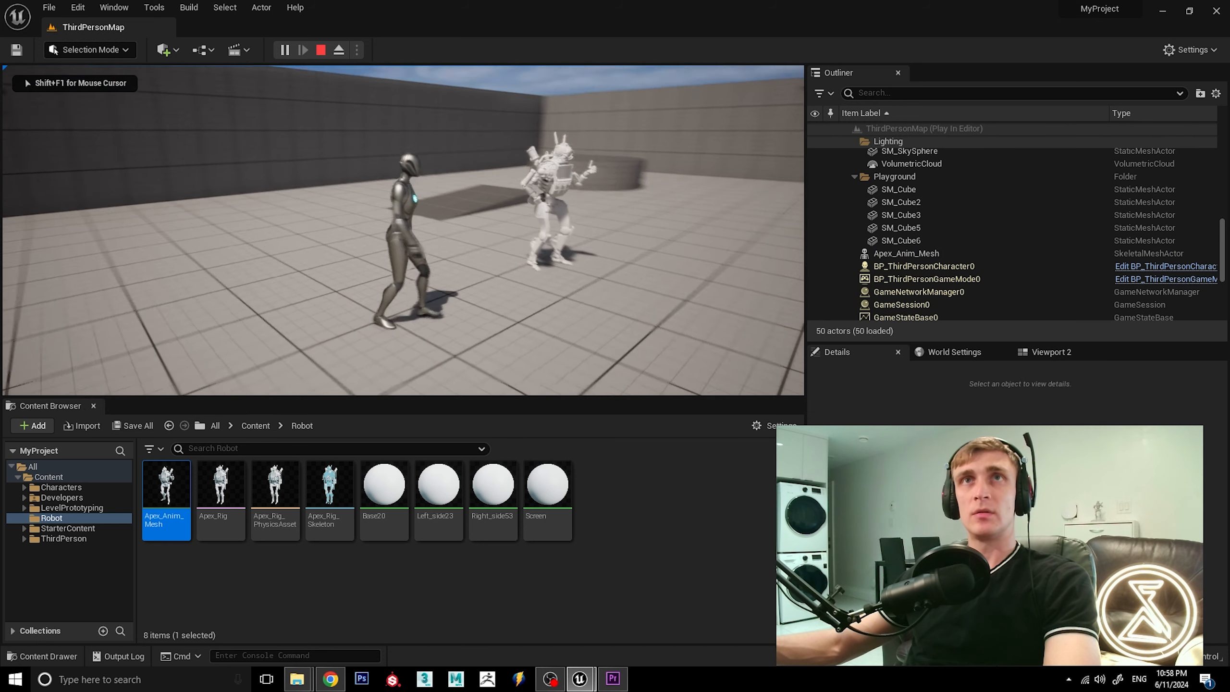
key(d)
key(s)
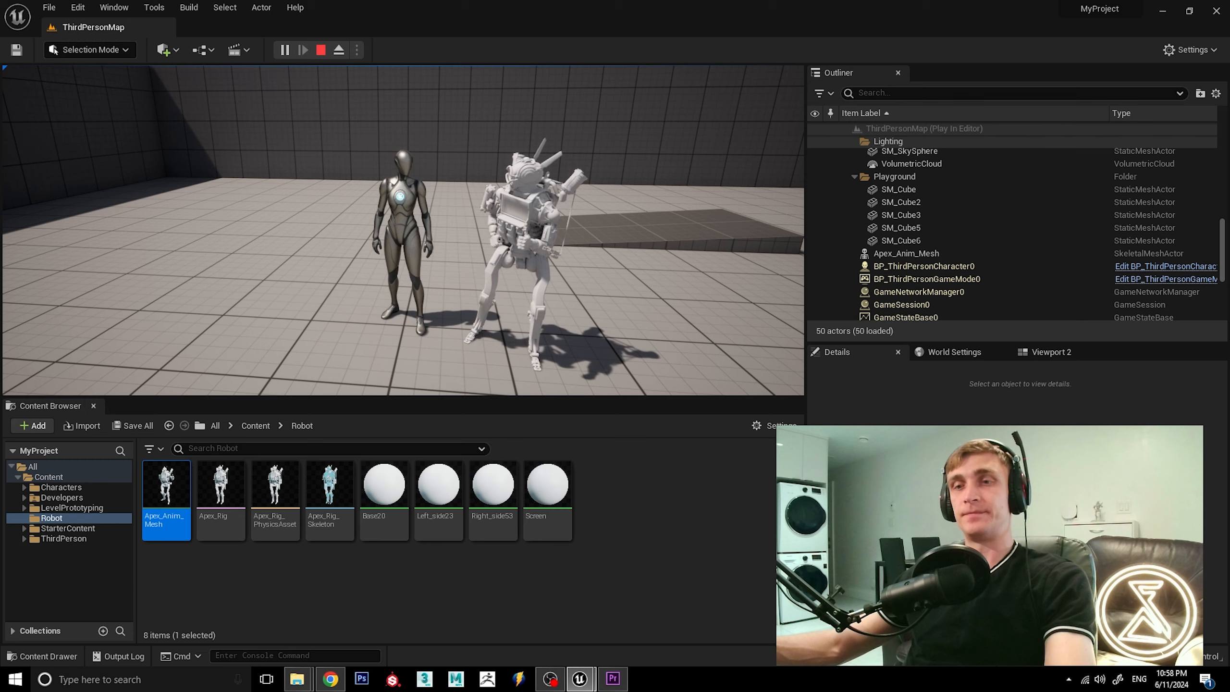
key(Escape)
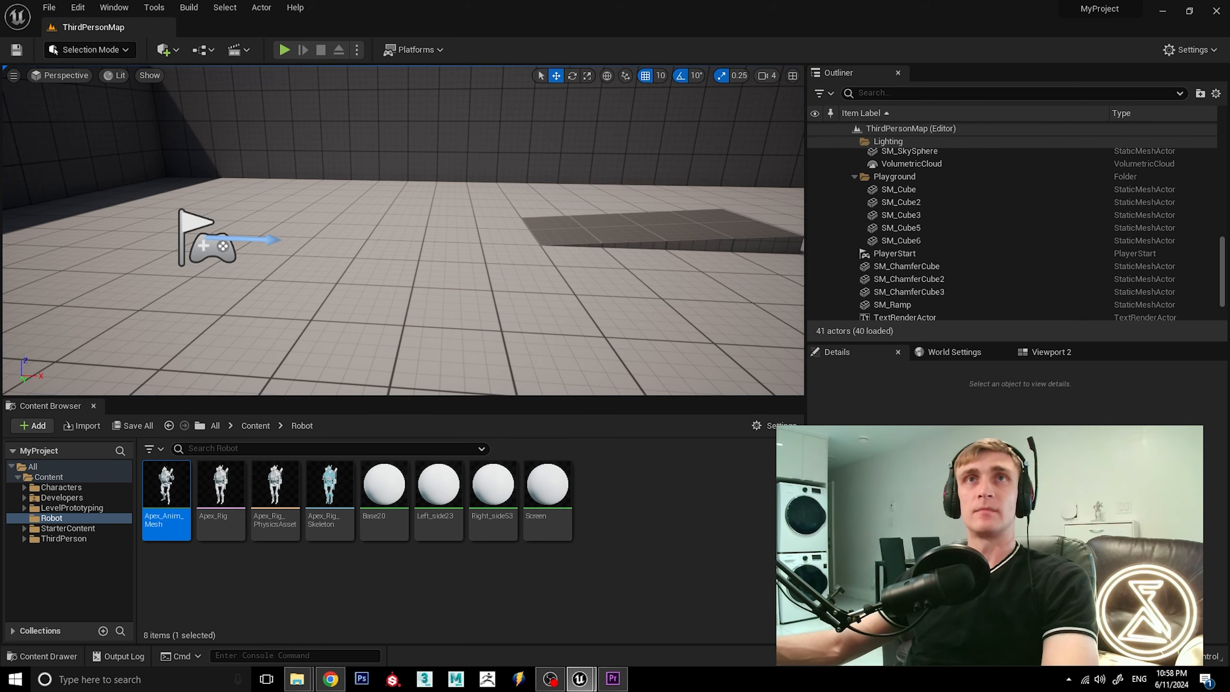
Play-test the level again with the player character standing beside the animated robot, and end the session.
right_drag(402, 230, 511, 231)
key(s)
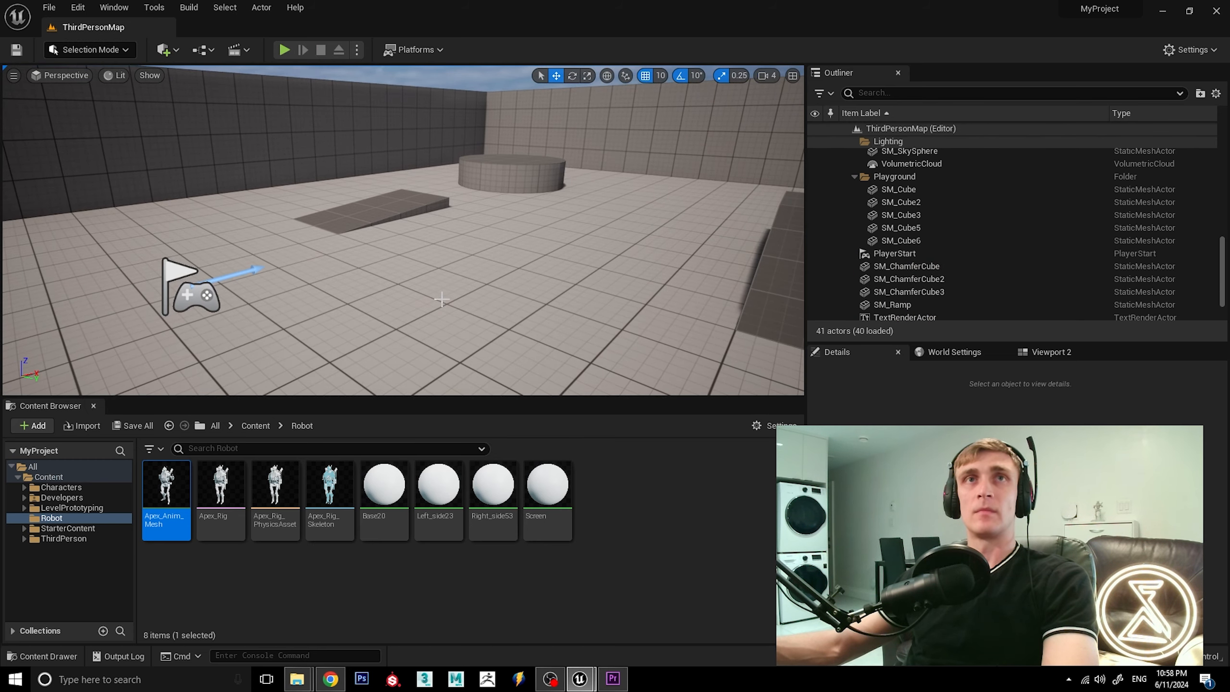
right_drag(441, 298, 377, 296)
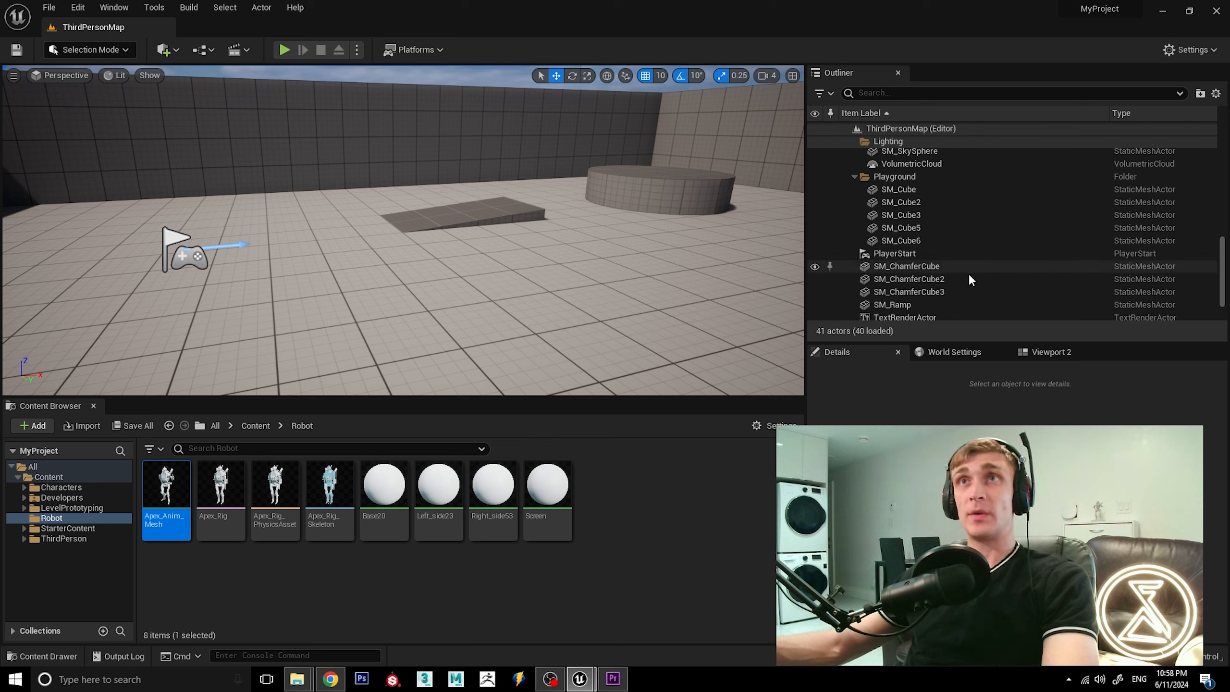
scroll(968, 273, up, 5)
scroll(964, 274, up, 8)
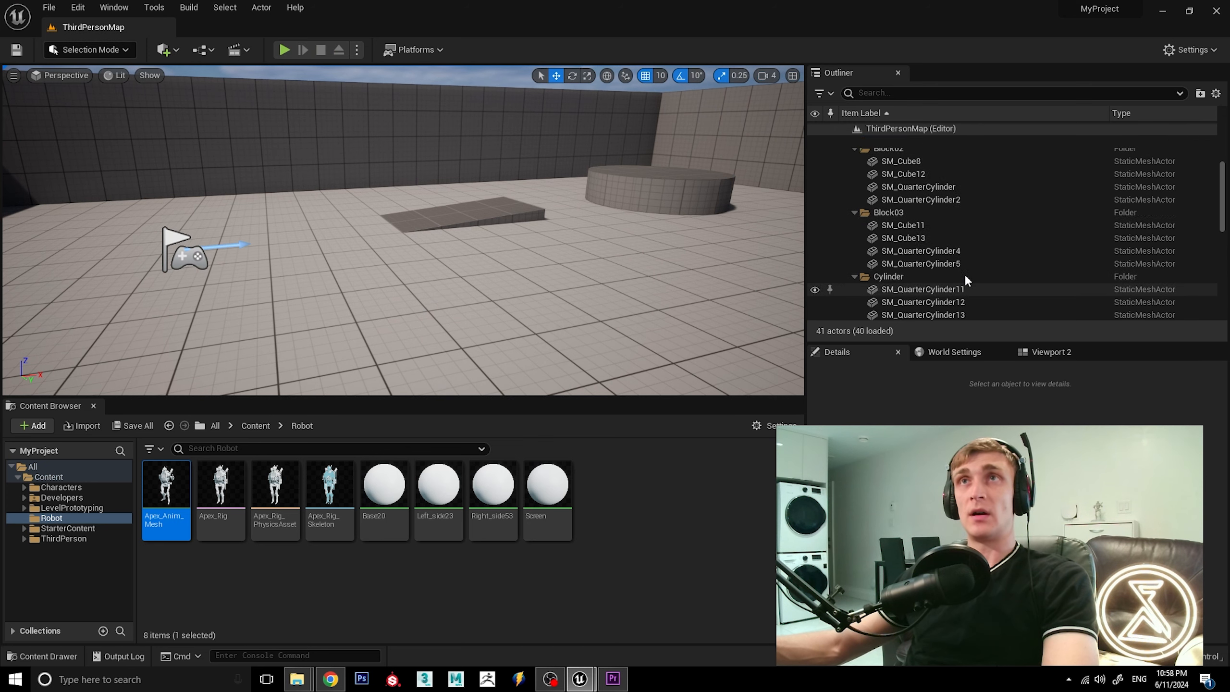
click(285, 50)
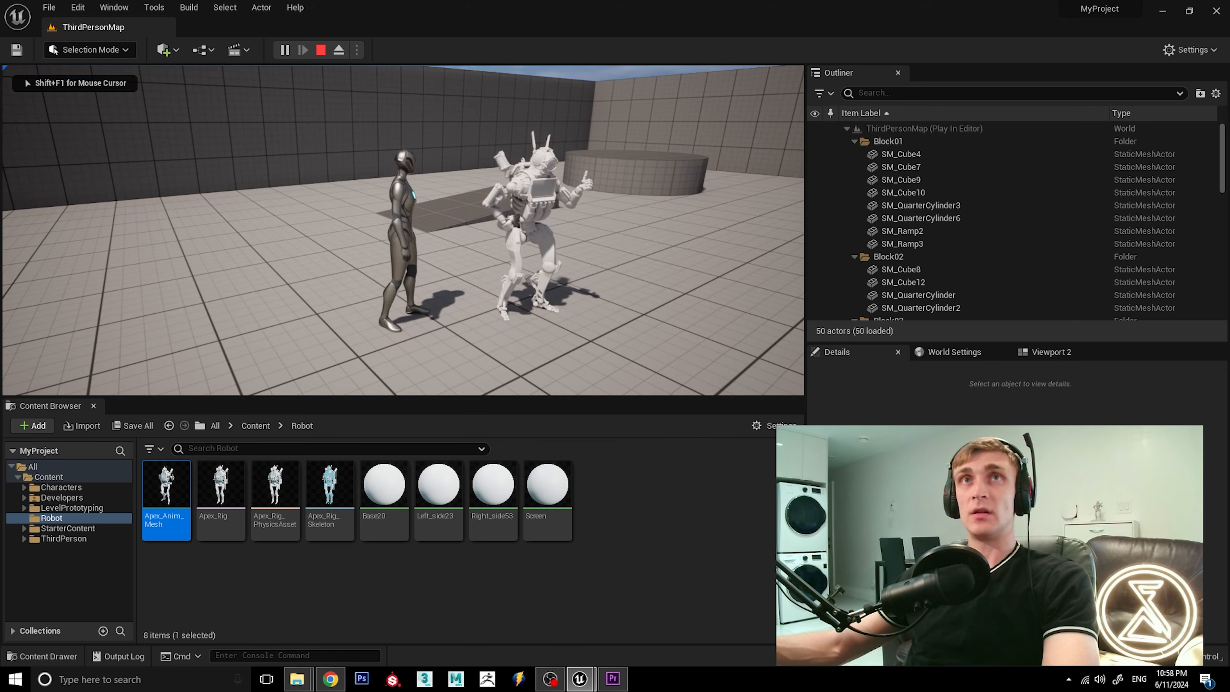
key(s)
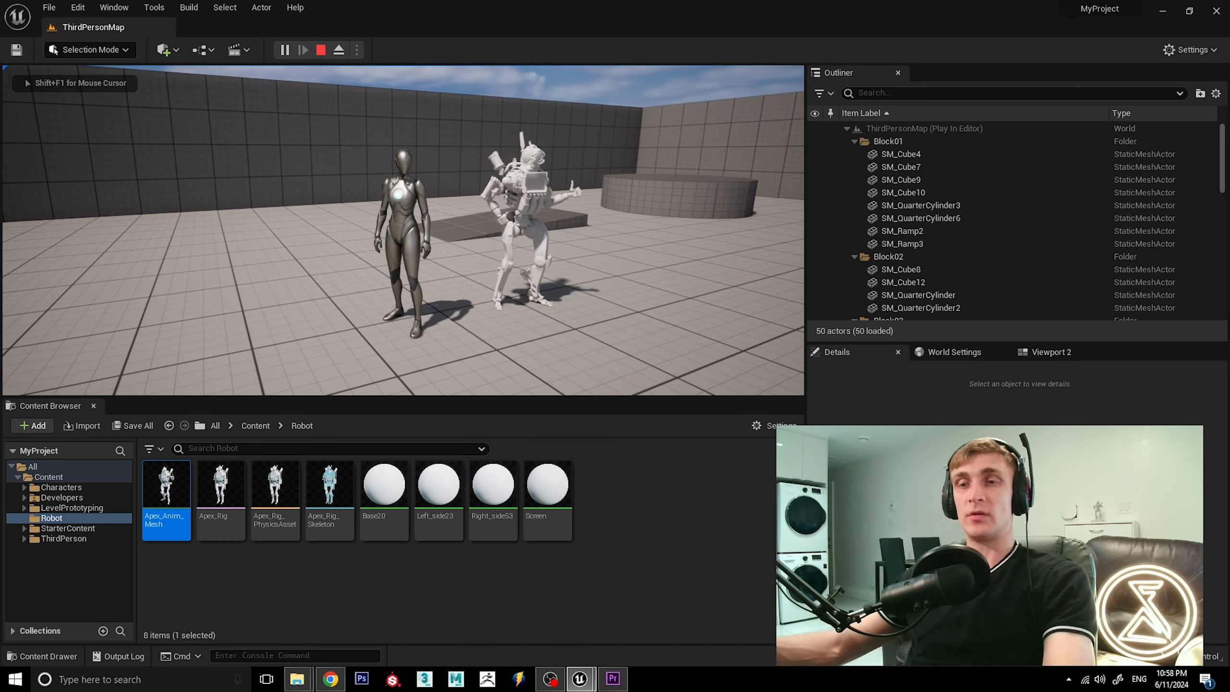
key(Escape)
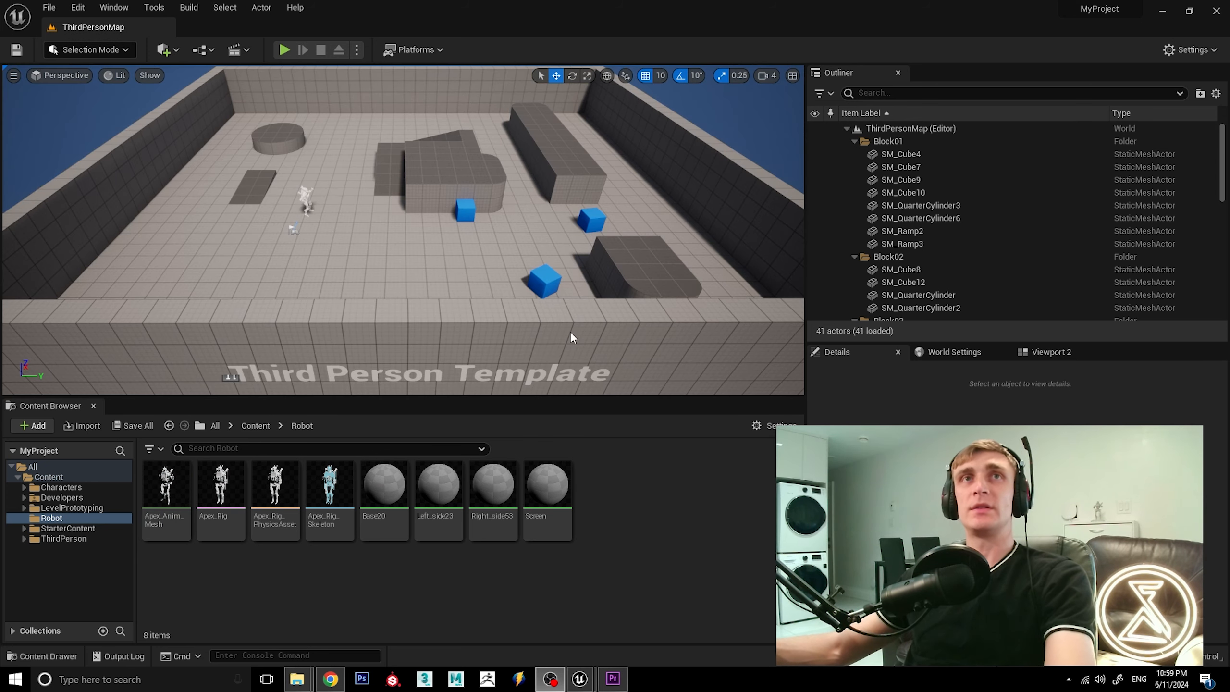
Select the robot in the level, frame it in the viewport, and return to the project's Content folder.
click(306, 196)
right_drag(411, 234, 387, 235)
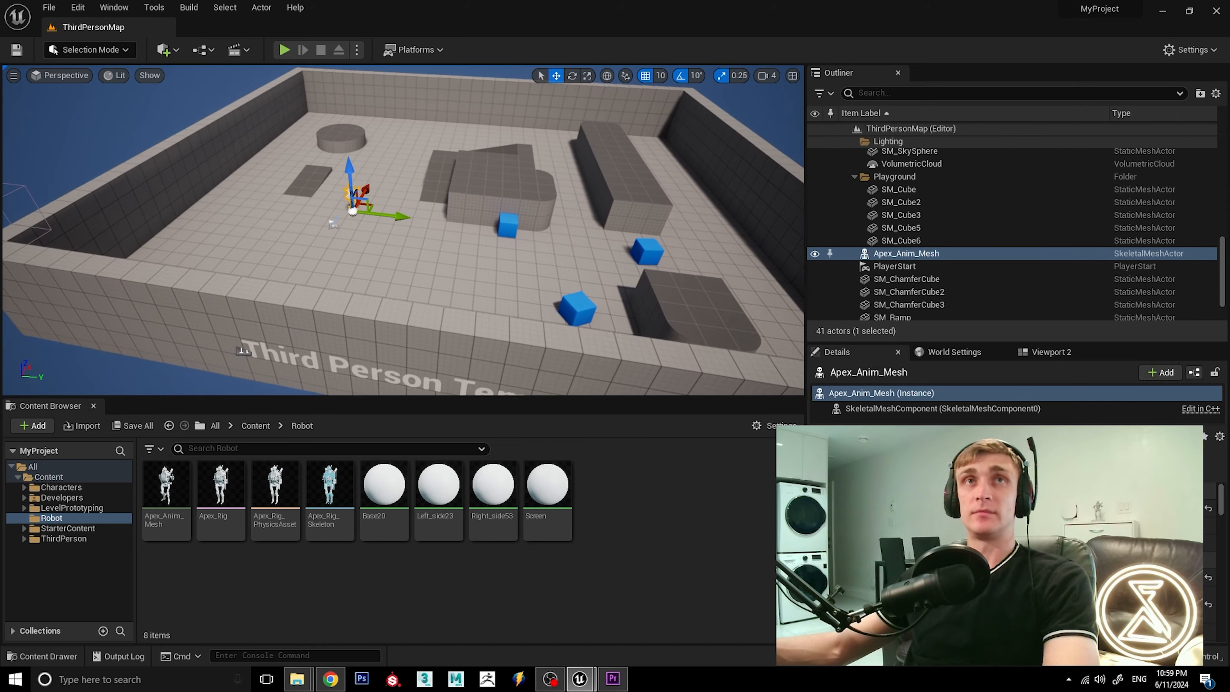
key(f)
alt+drag(410, 233, 402, 232)
alt+drag(502, 238, 361, 206)
alt+drag(572, 332, 503, 304)
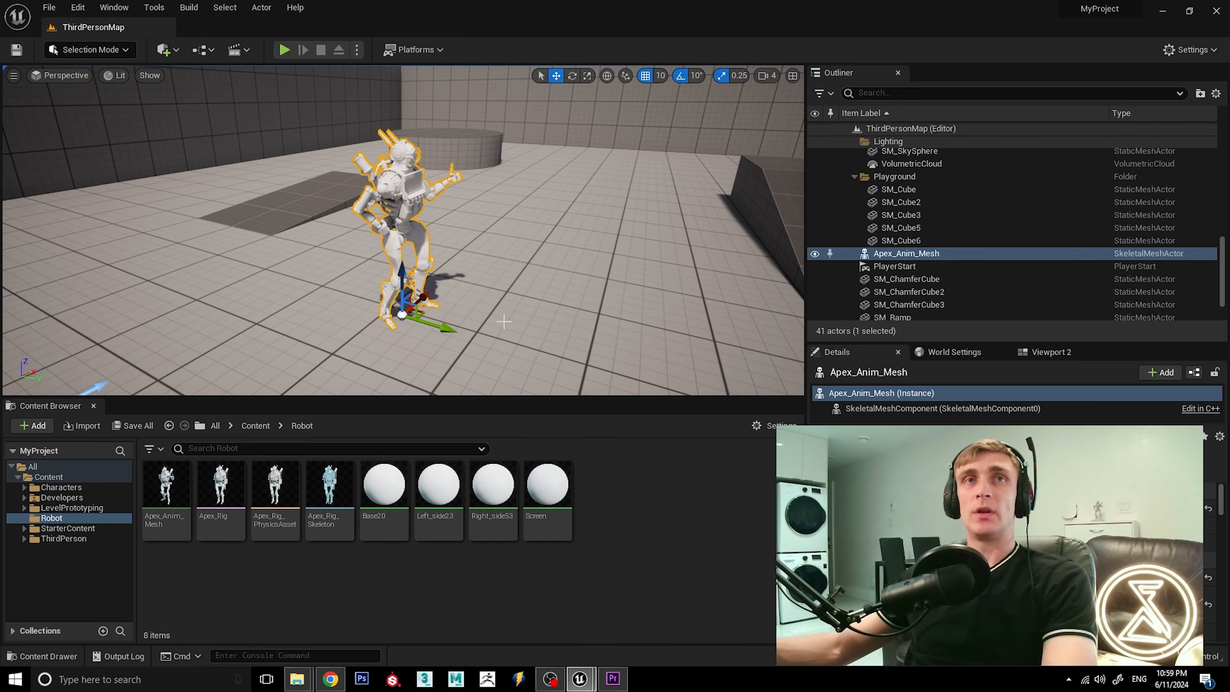
click(261, 424)
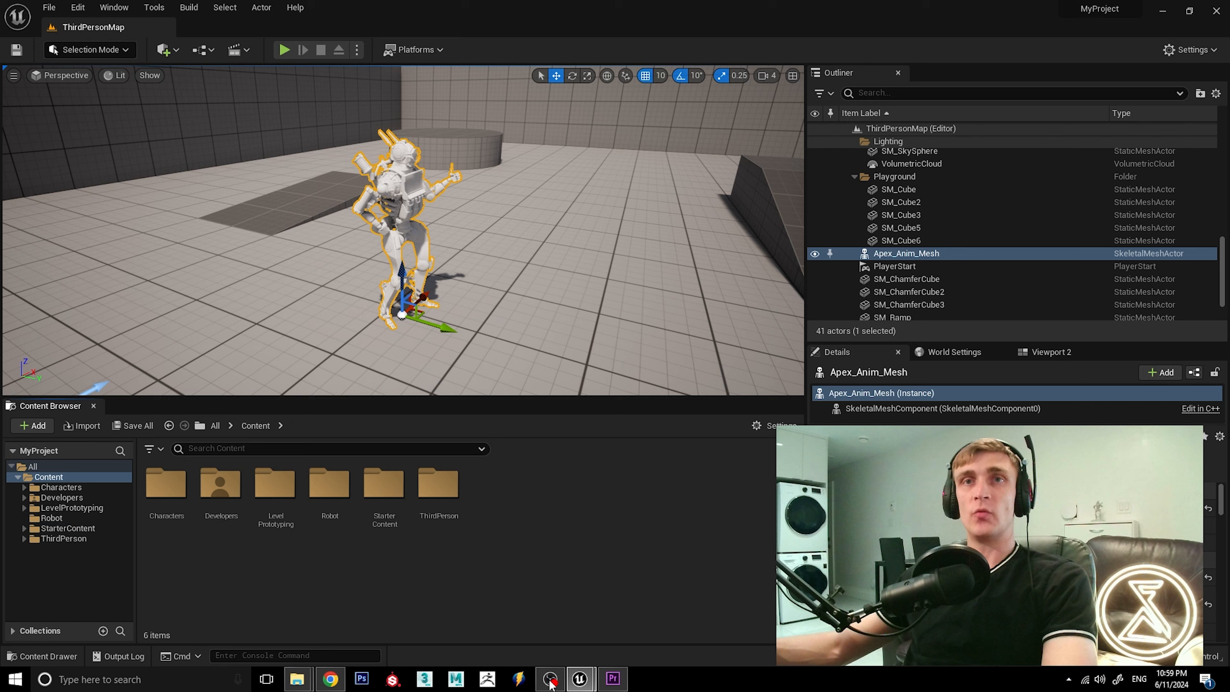
Switch to the Lighting_5_1 project and examine the reference robot, its Holo_Anim_Mesh screen and its Holo_Rays_Anim_Mesh projection rays.
mouse_move(579, 678)
click(543, 638)
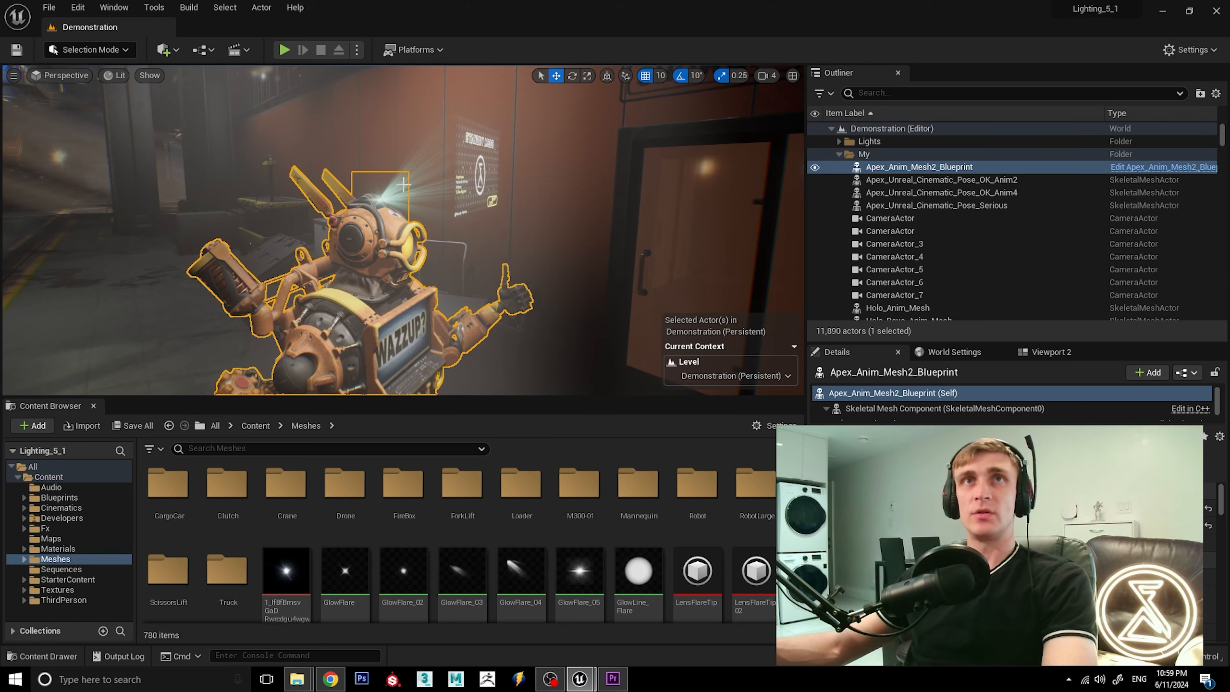
click(443, 194)
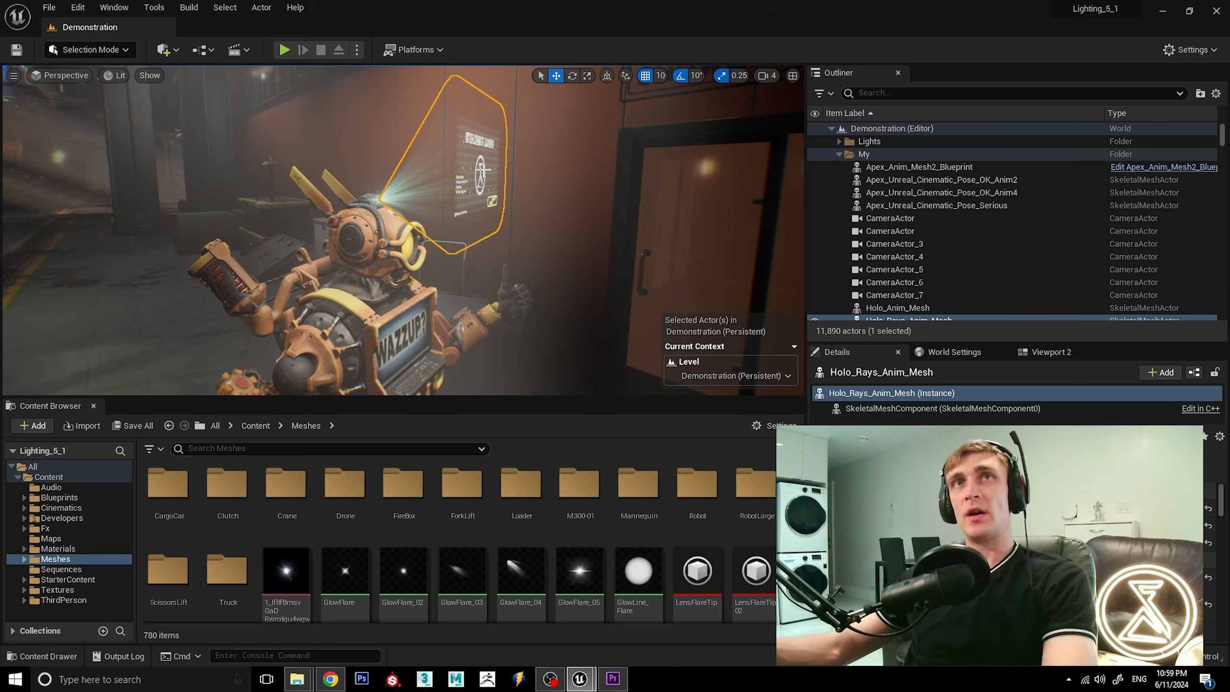
click(483, 171)
alt+drag(559, 197, 508, 200)
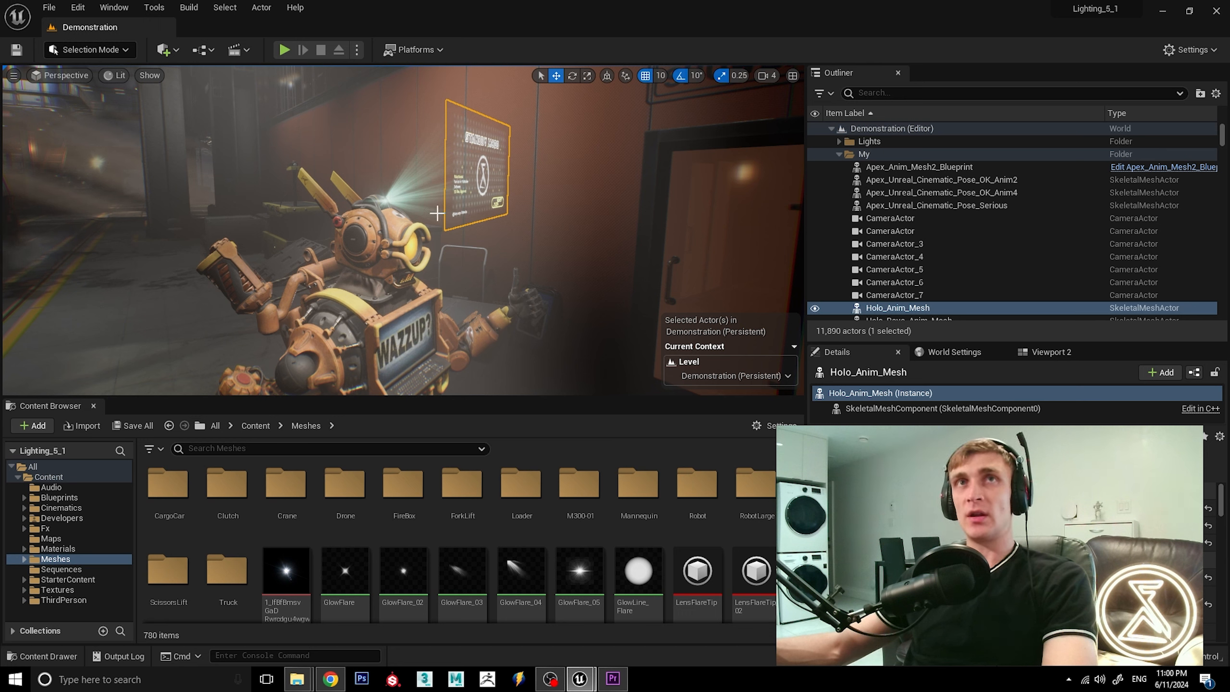
click(406, 195)
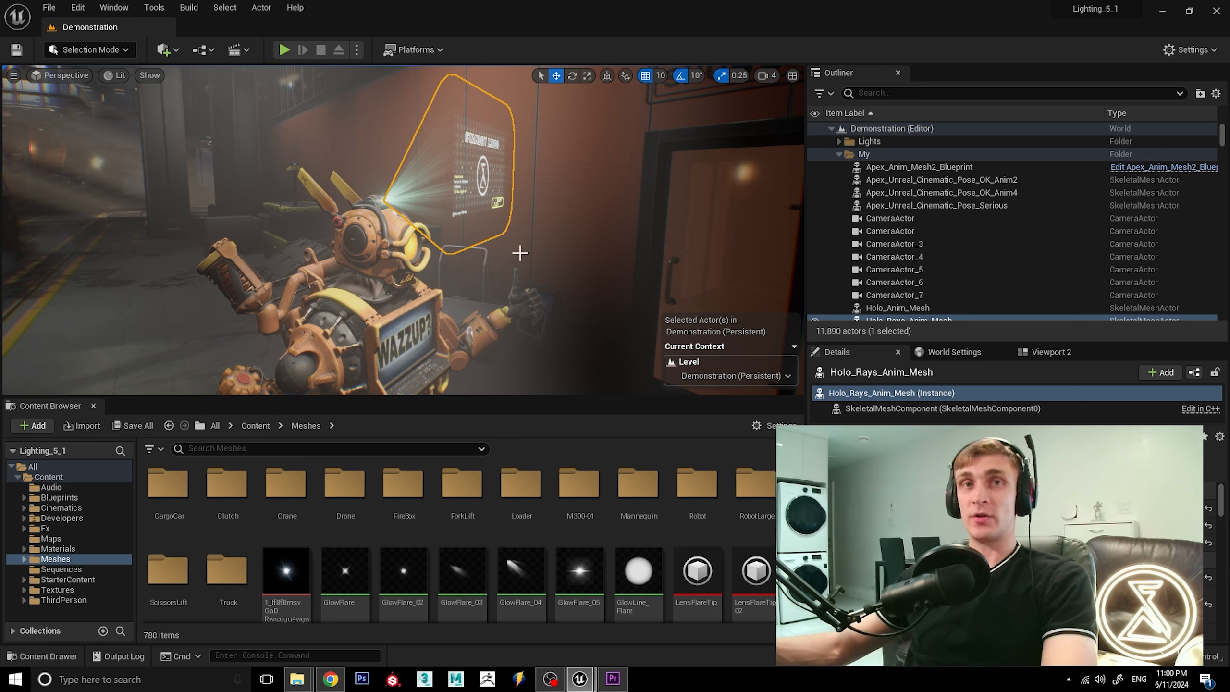
right_drag(514, 255, 514, 254)
key(w)
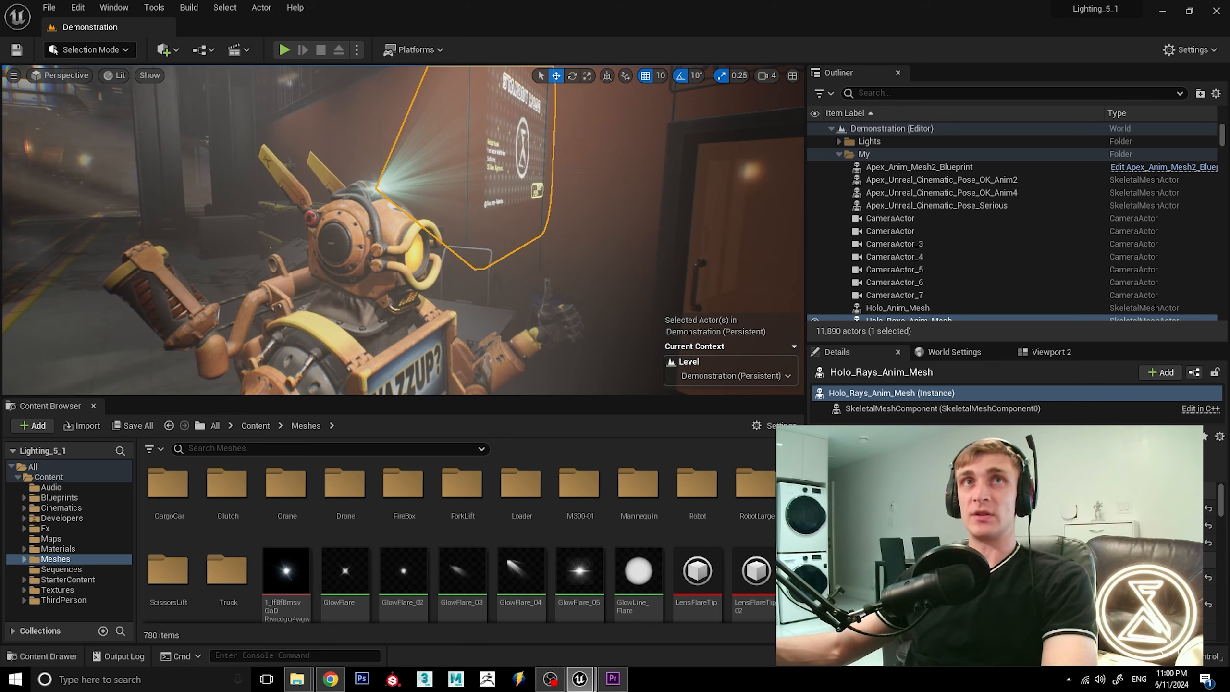
key(s)
right_drag(416, 239, 453, 205)
key(e)
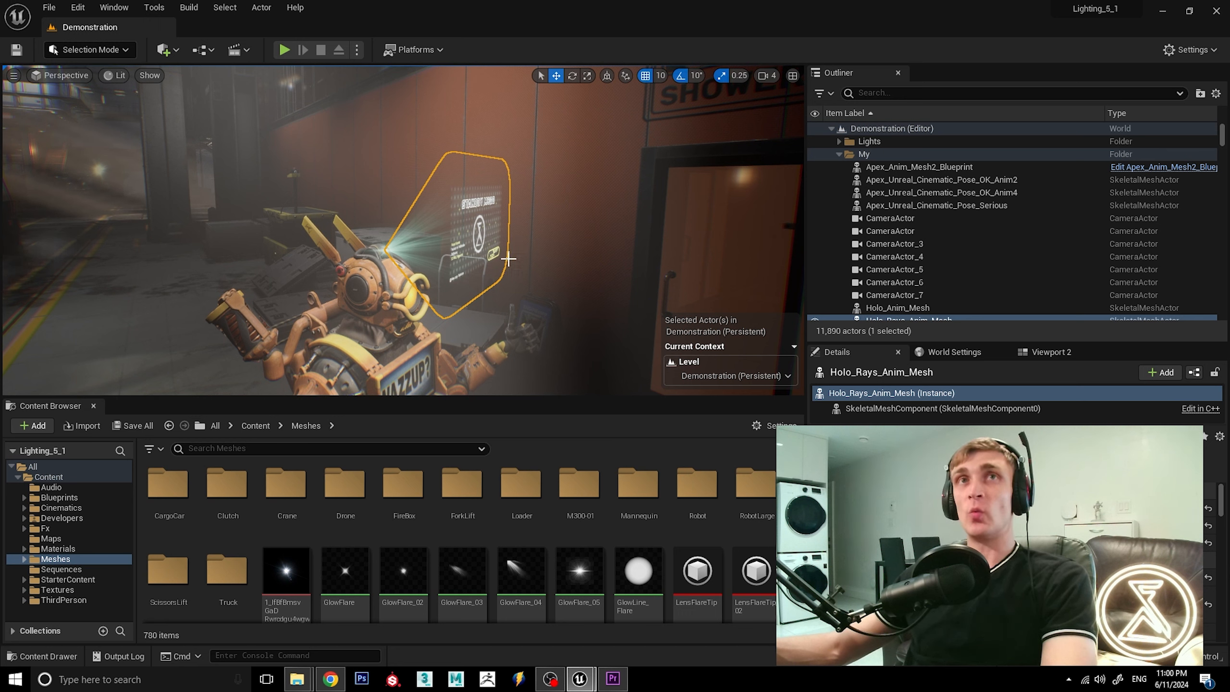
click(387, 274)
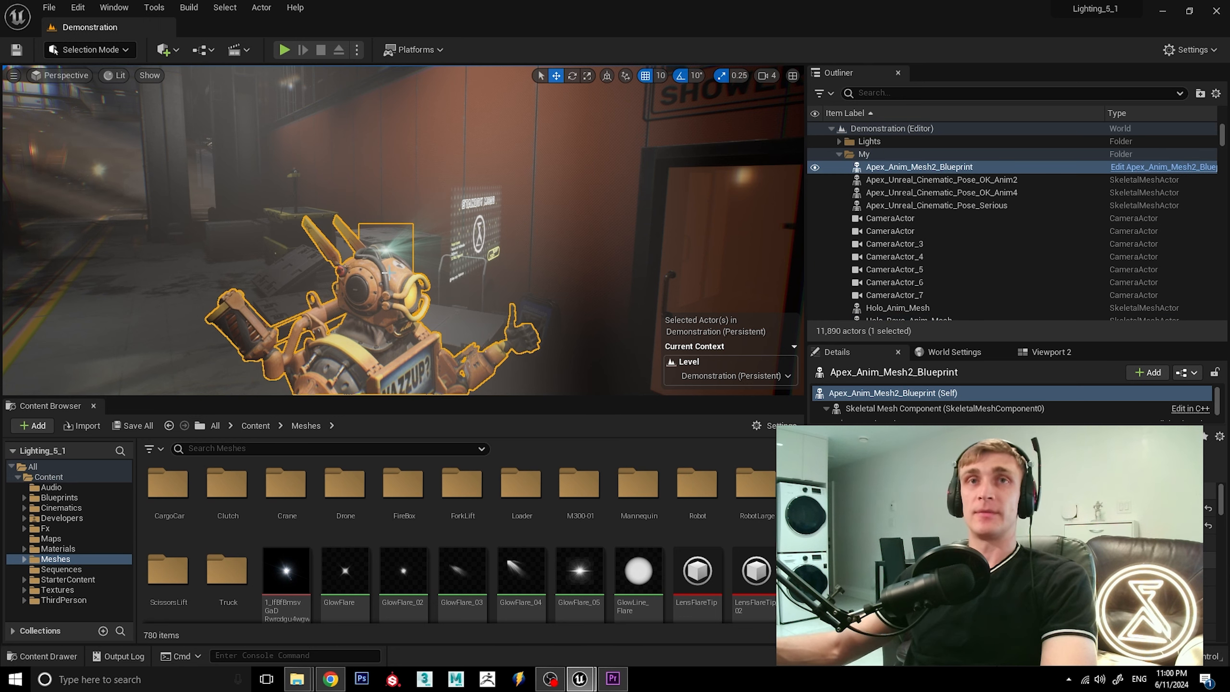
Switch back to MyProject and create a folder named Holofram_Rays inside the Content folder.
mouse_move(579, 679)
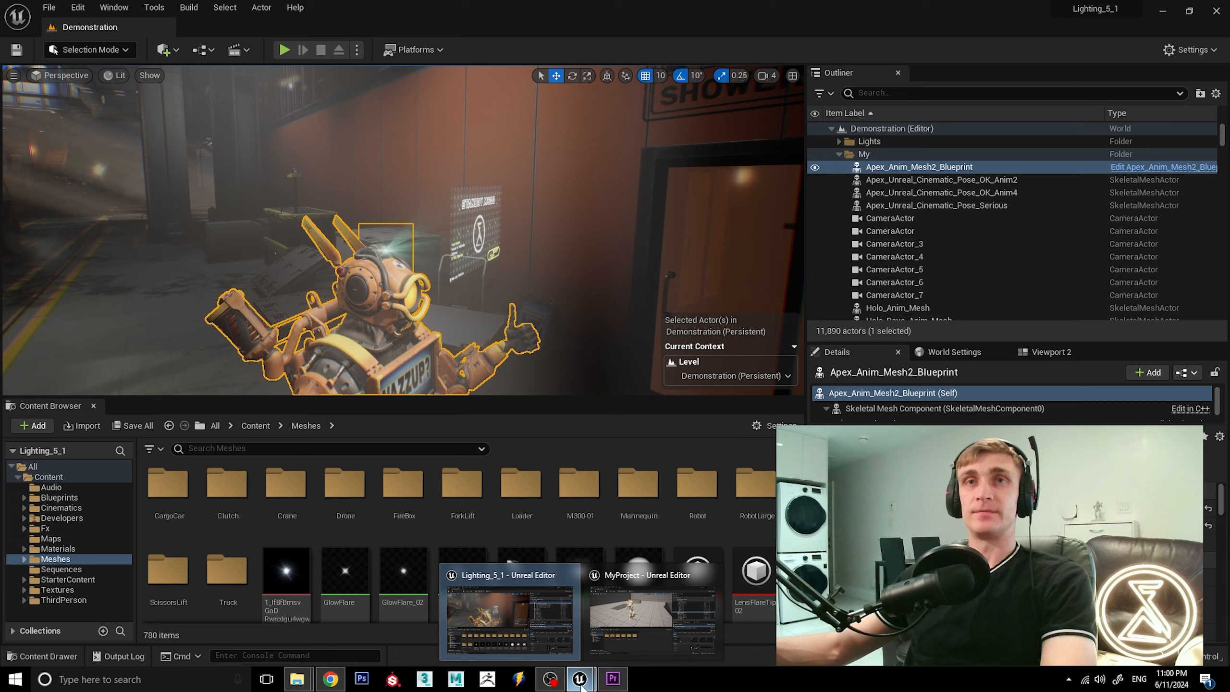
click(622, 613)
alt+drag(498, 239, 494, 204)
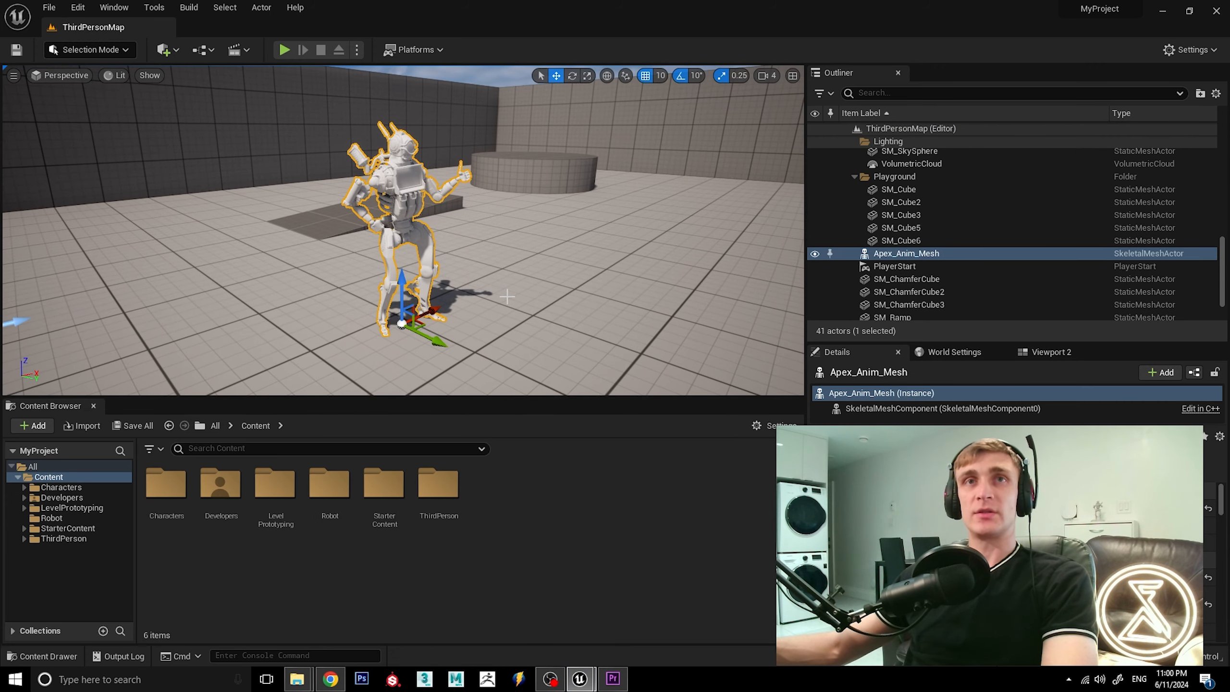
right_click(500, 502)
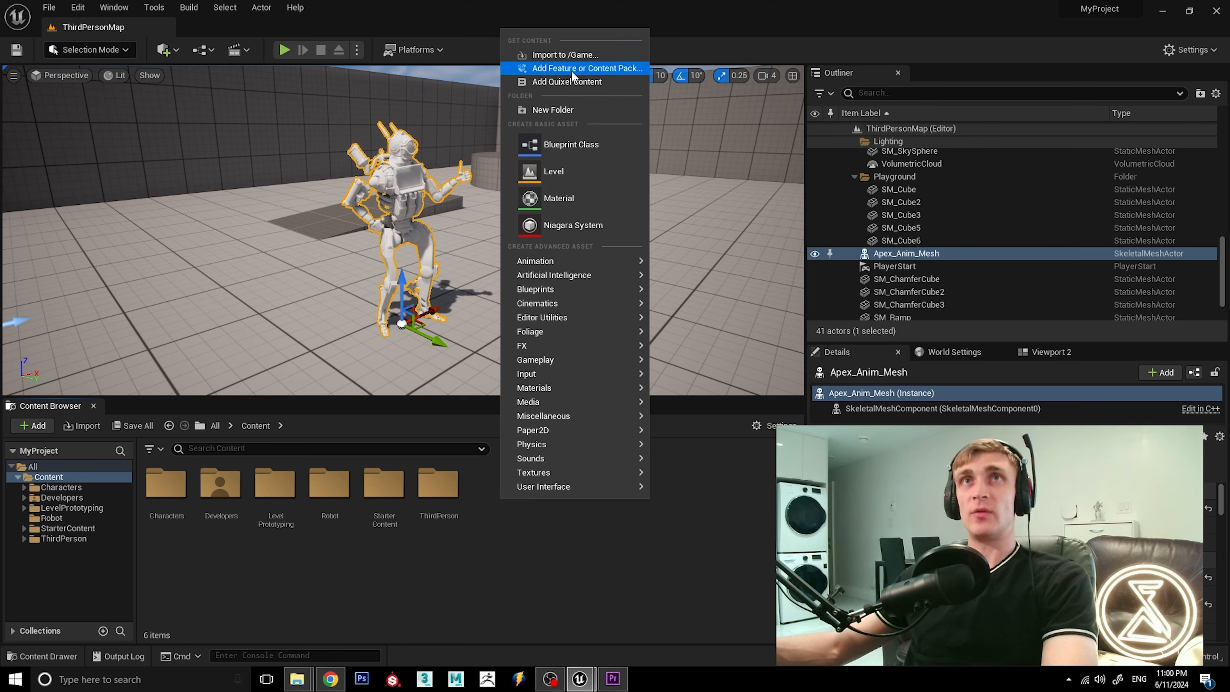
click(569, 107)
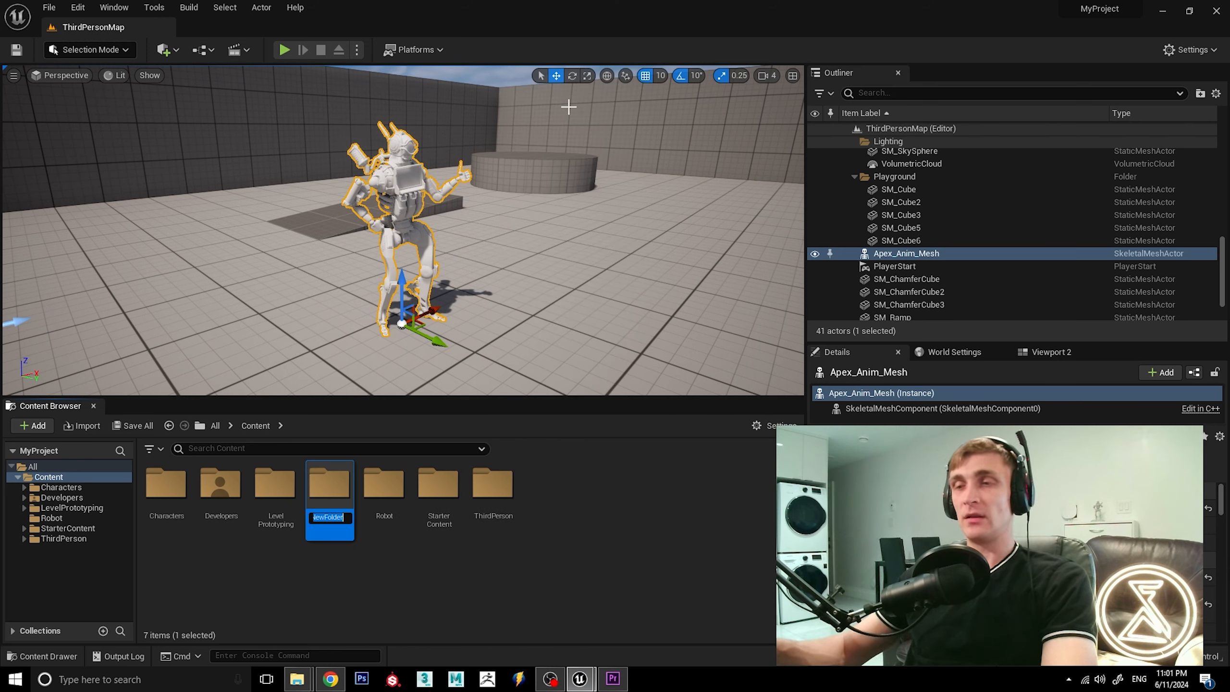
text(GH)
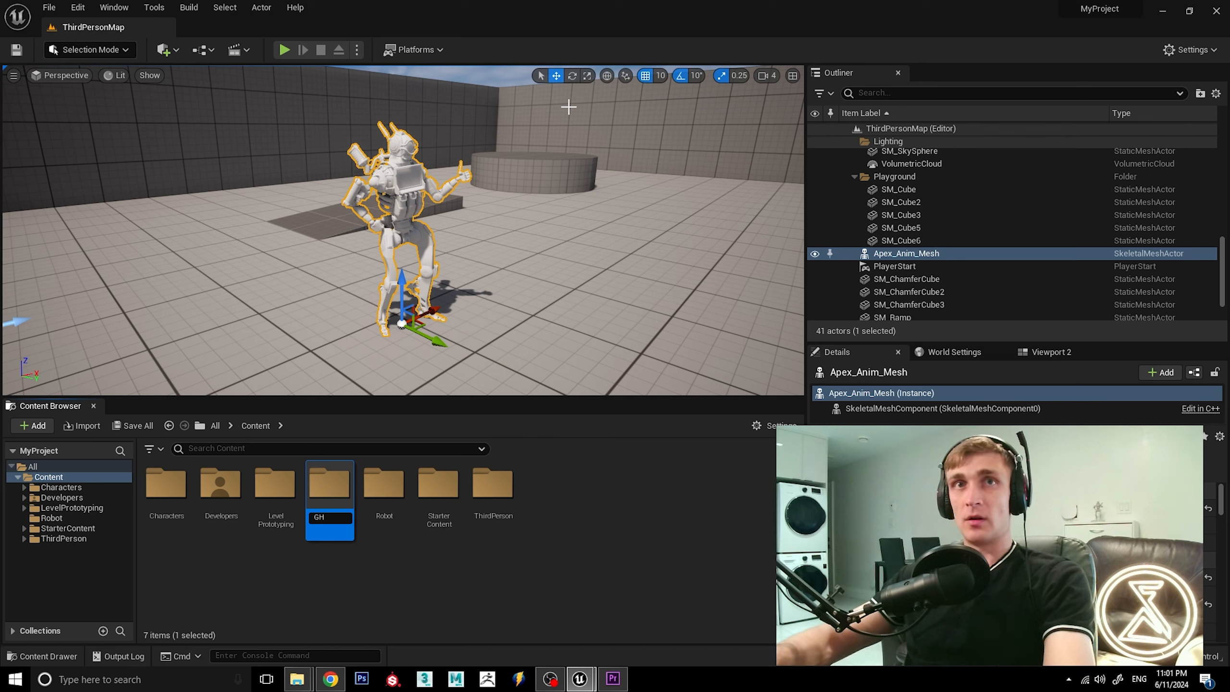
key(BackSpace)
key(BackSpace)
text(H)
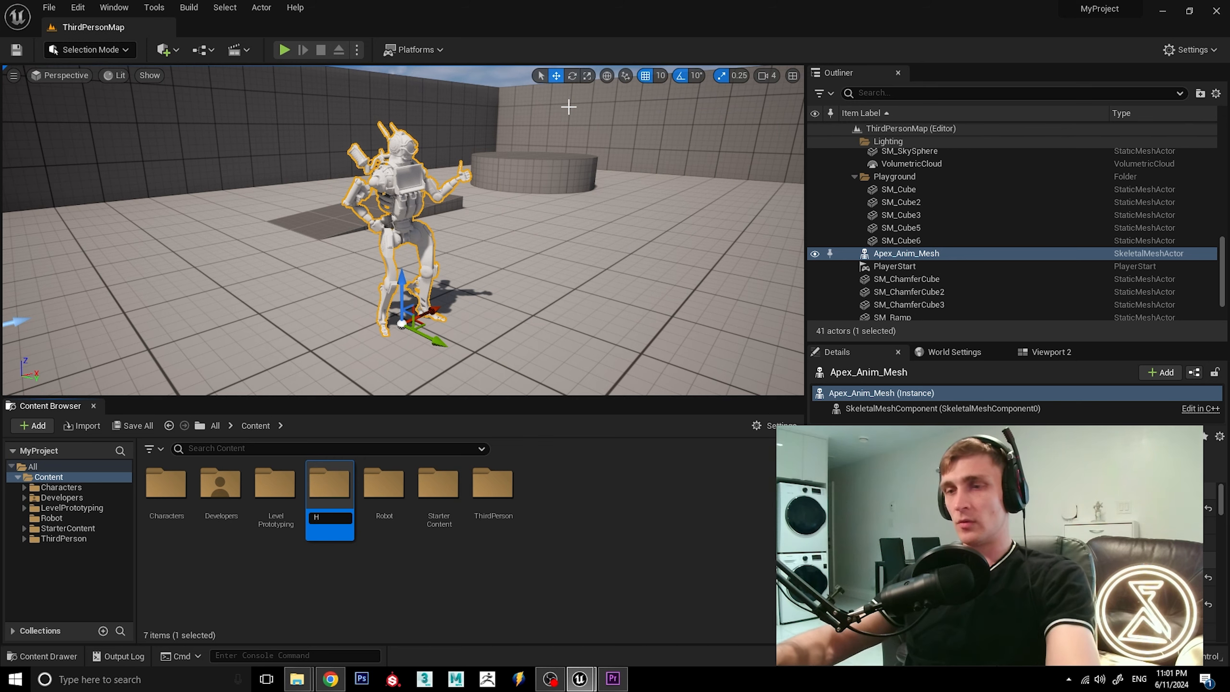
text(ologram_)
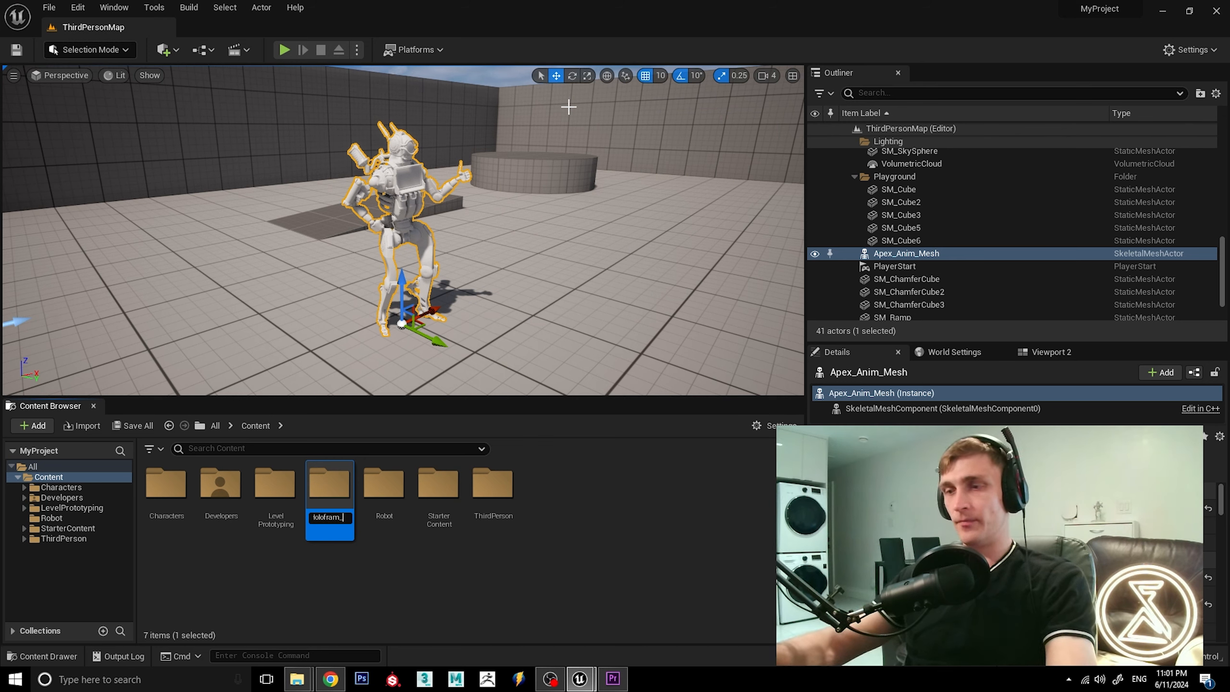
text(Rays)
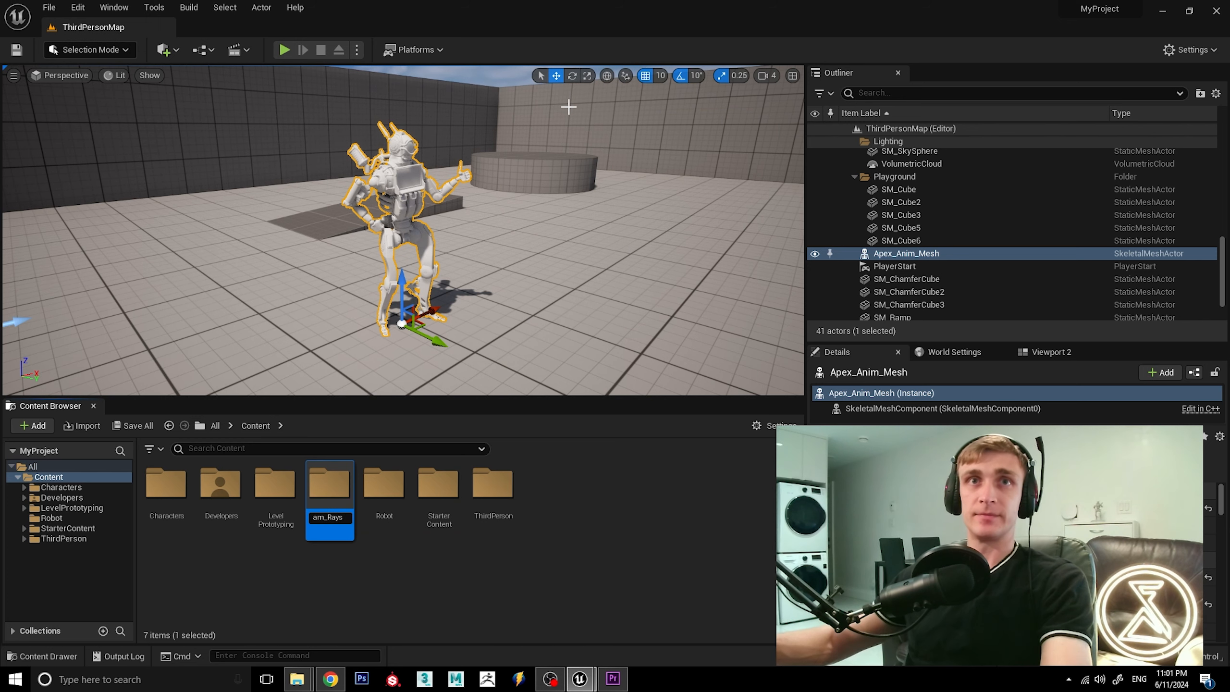
key(Return)
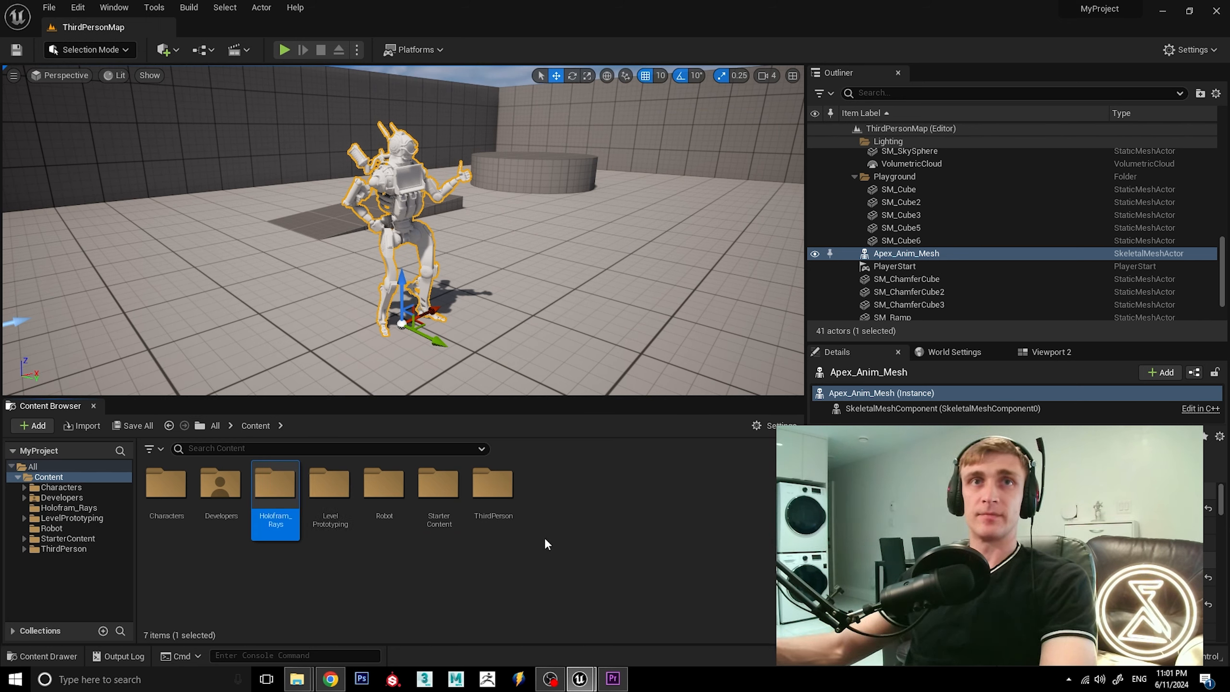
Correct the new folder's name to Hologram_Rays and open the folder.
click(272, 517)
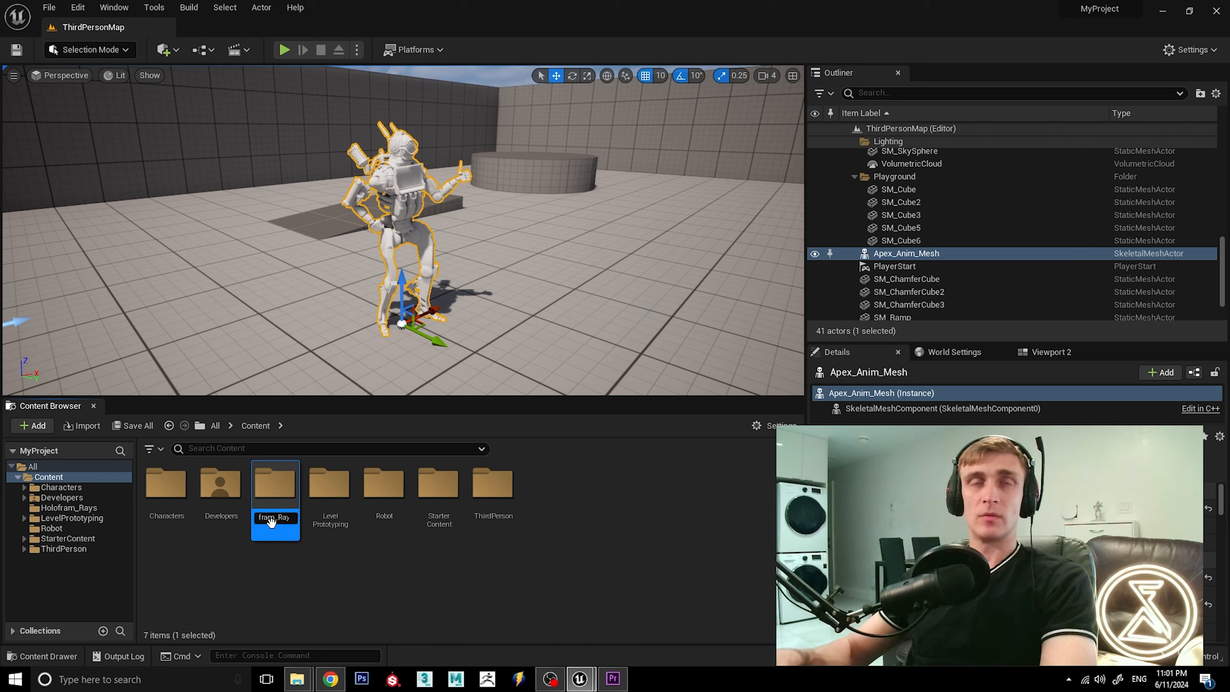
key(Left)
key(BackSpace)
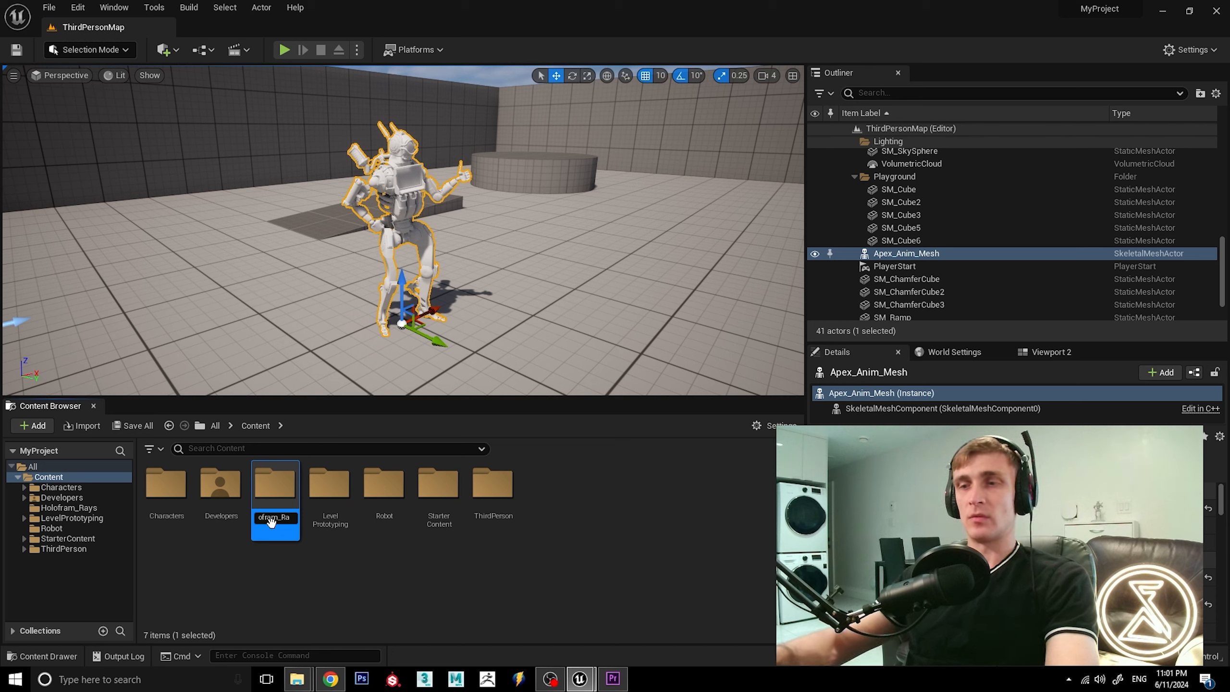
text(g)
key(Return)
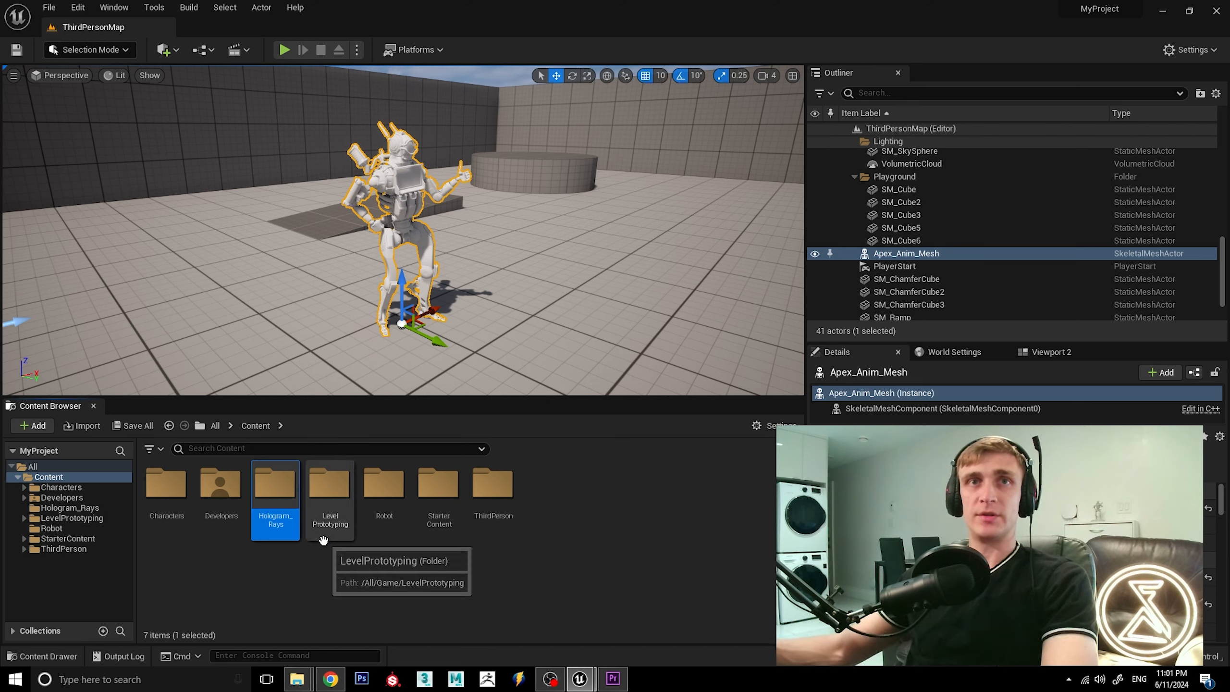
double_click(274, 499)
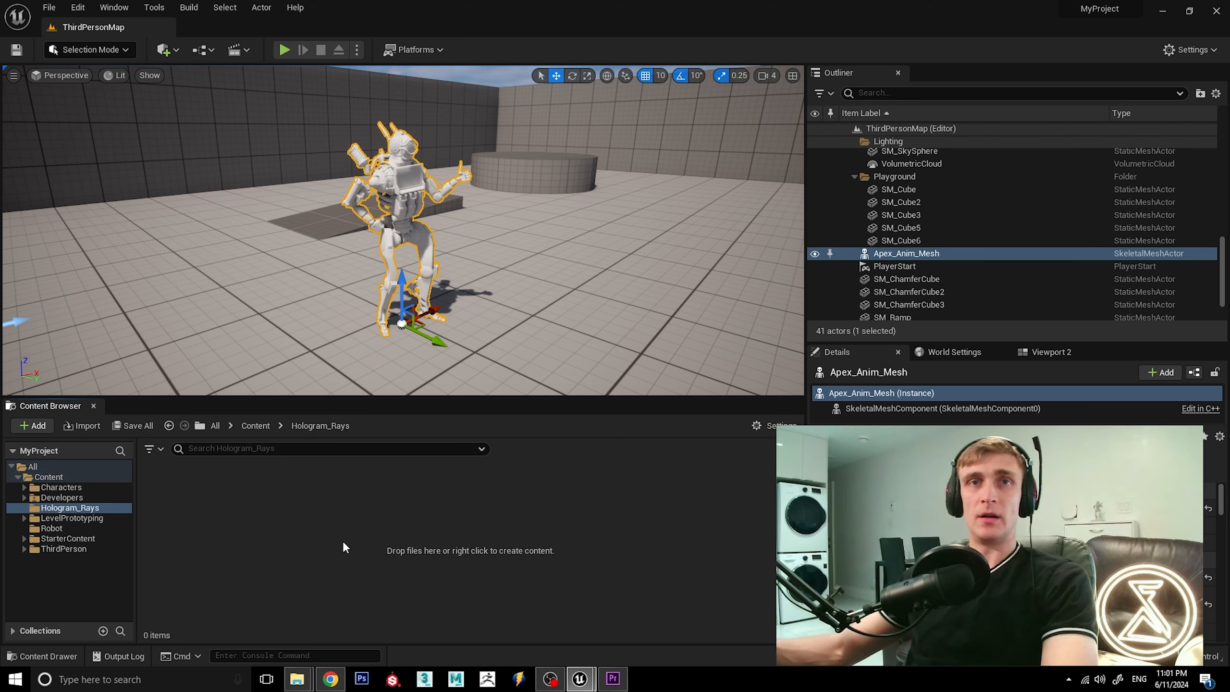
Import Holo_Rays_Rig.fbx from the Fix_01 folder into Hologram_Rays as a skeletal mesh with Import Animations turned off.
mouse_move(301, 686)
click(356, 624)
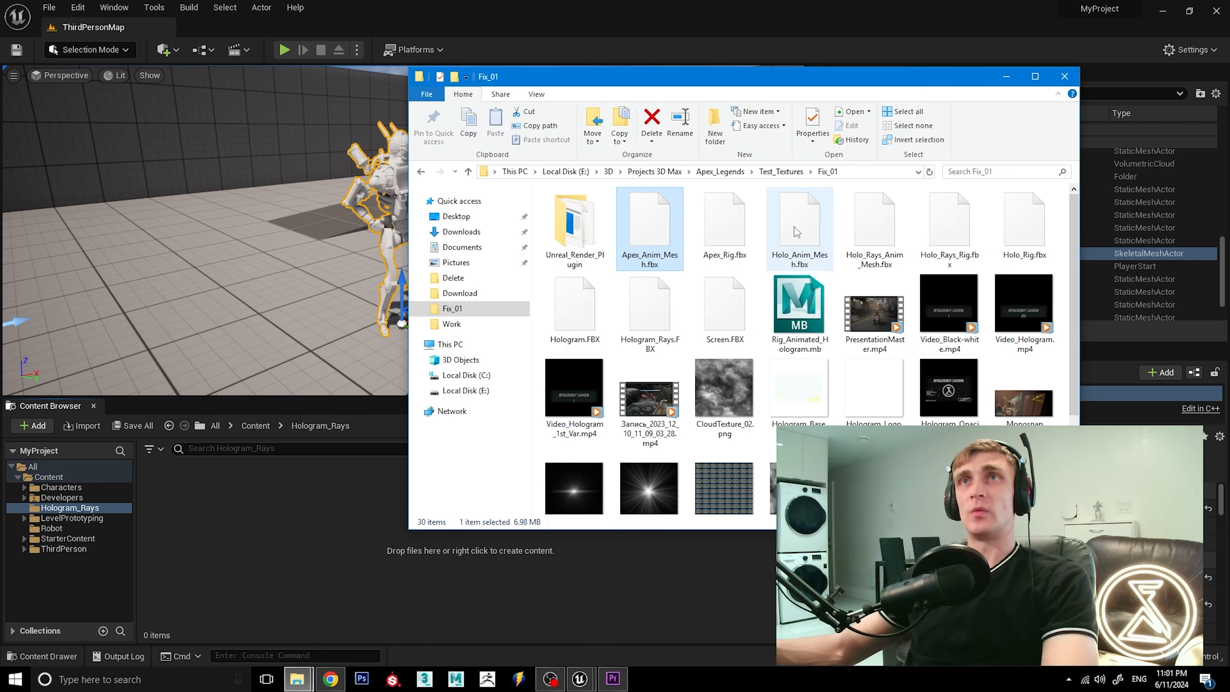
click(955, 236)
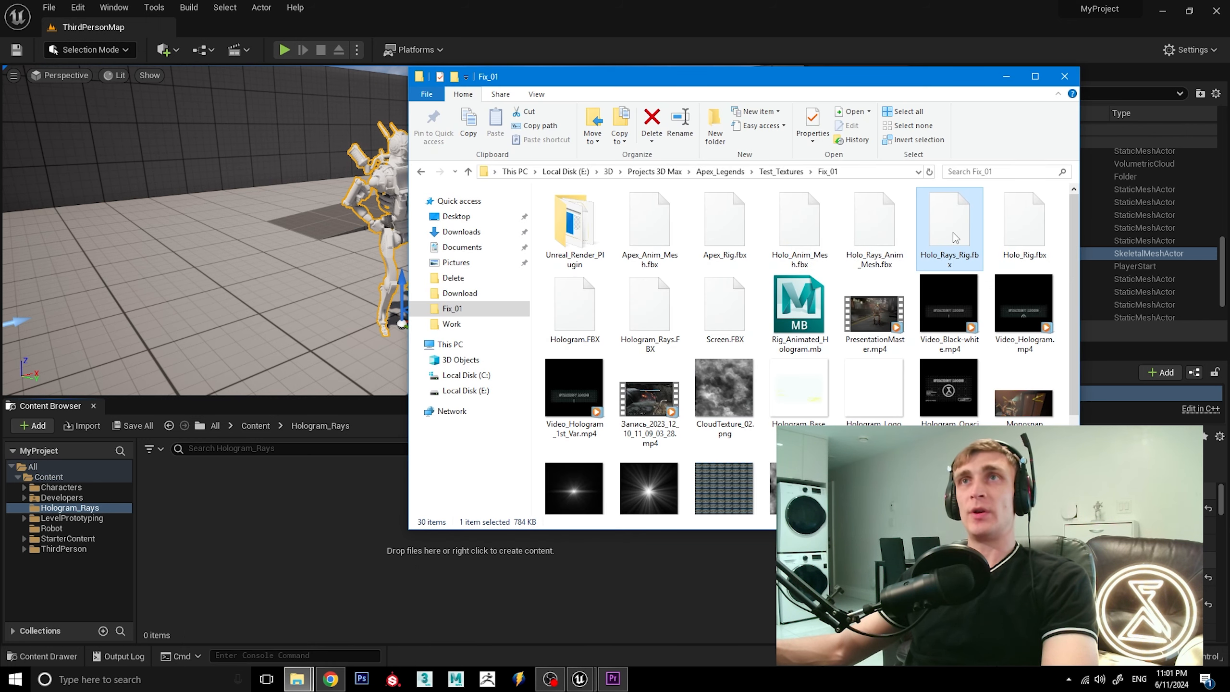
drag(948, 238, 356, 514)
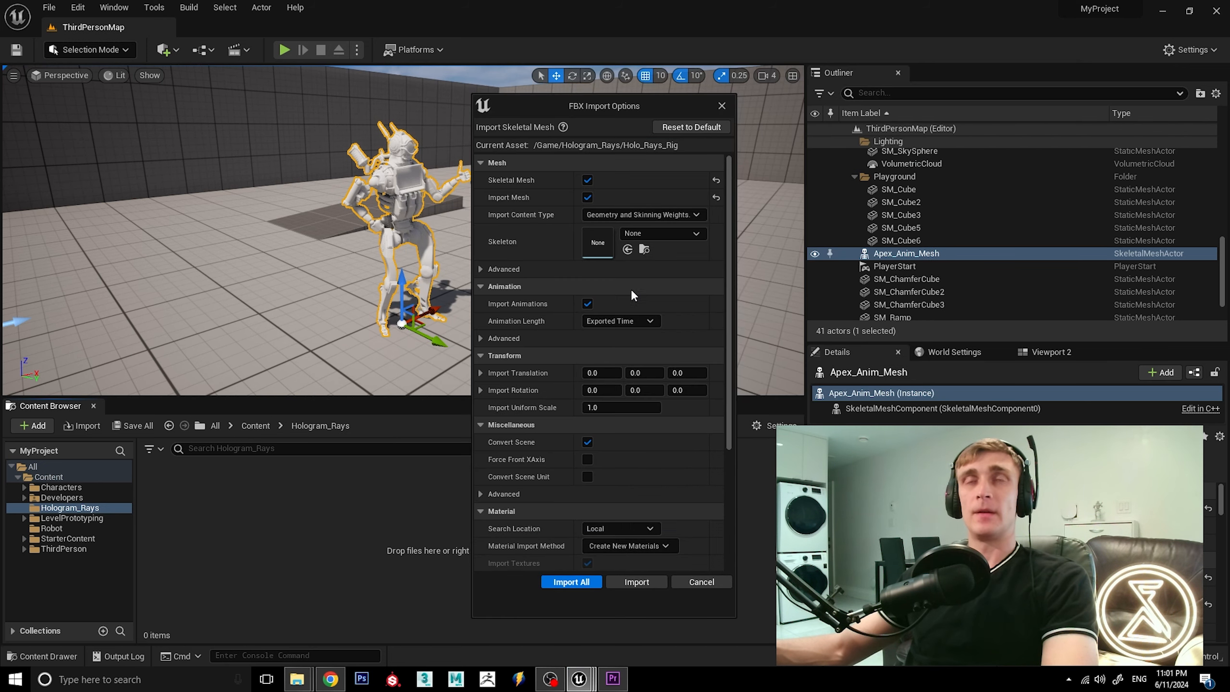
click(586, 303)
click(652, 583)
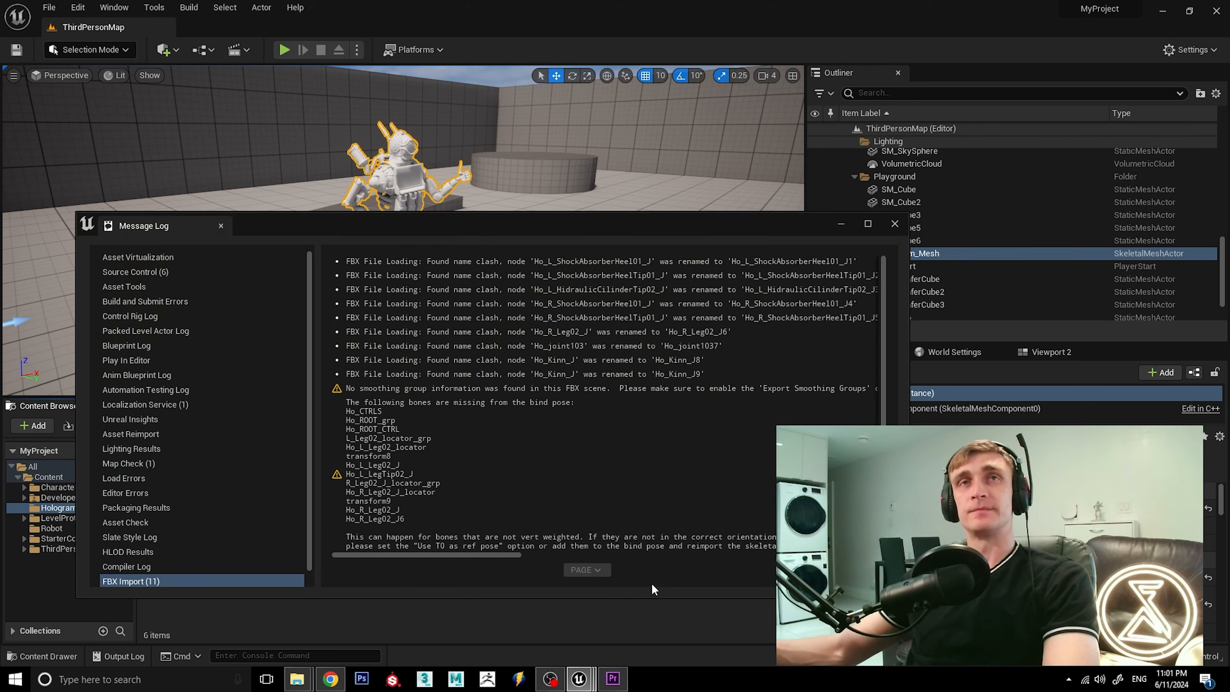
click(894, 224)
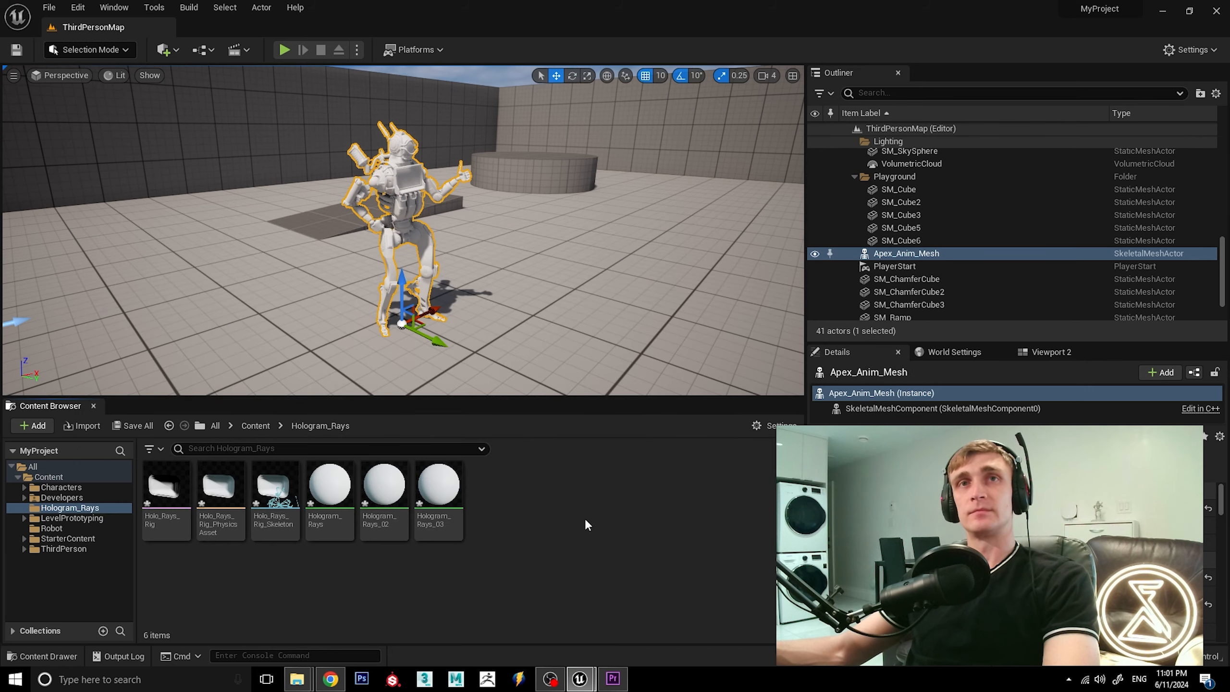
Import the Holo_Rays_Anim_Mesh.fbx animation from the Fix_01 folder into Hologram_Rays, using Holo_Rays_Rig_Skeleton.
mouse_move(297, 678)
click(359, 621)
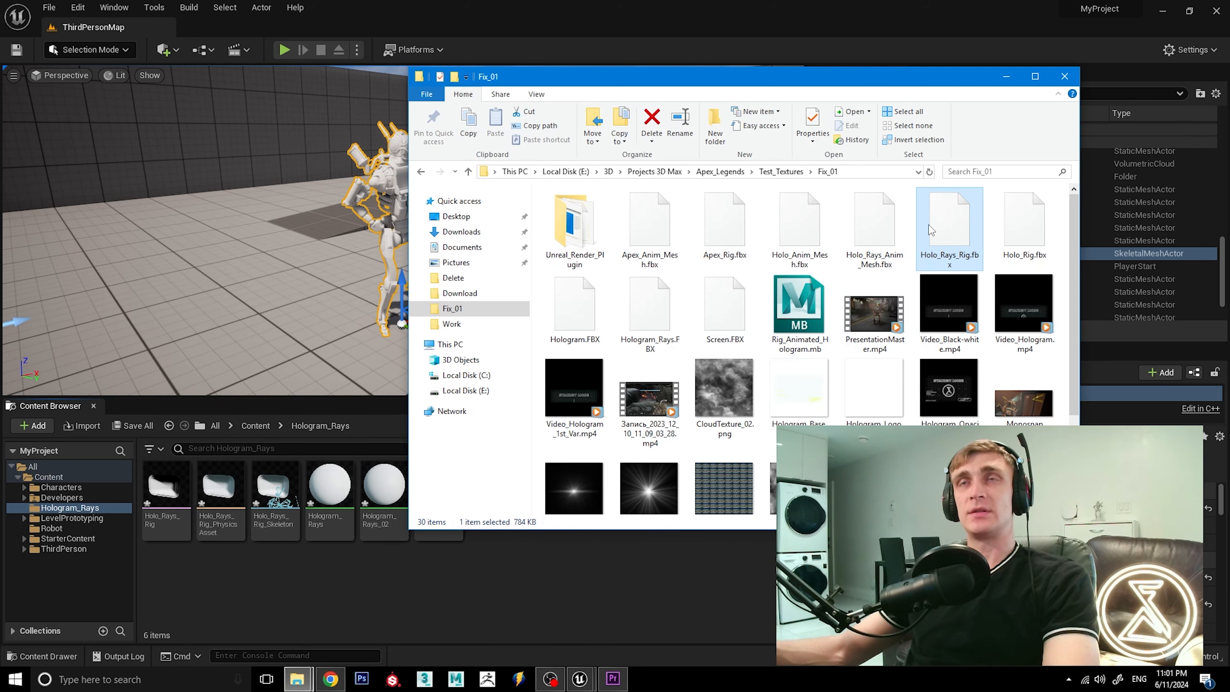
drag(889, 241, 582, 567)
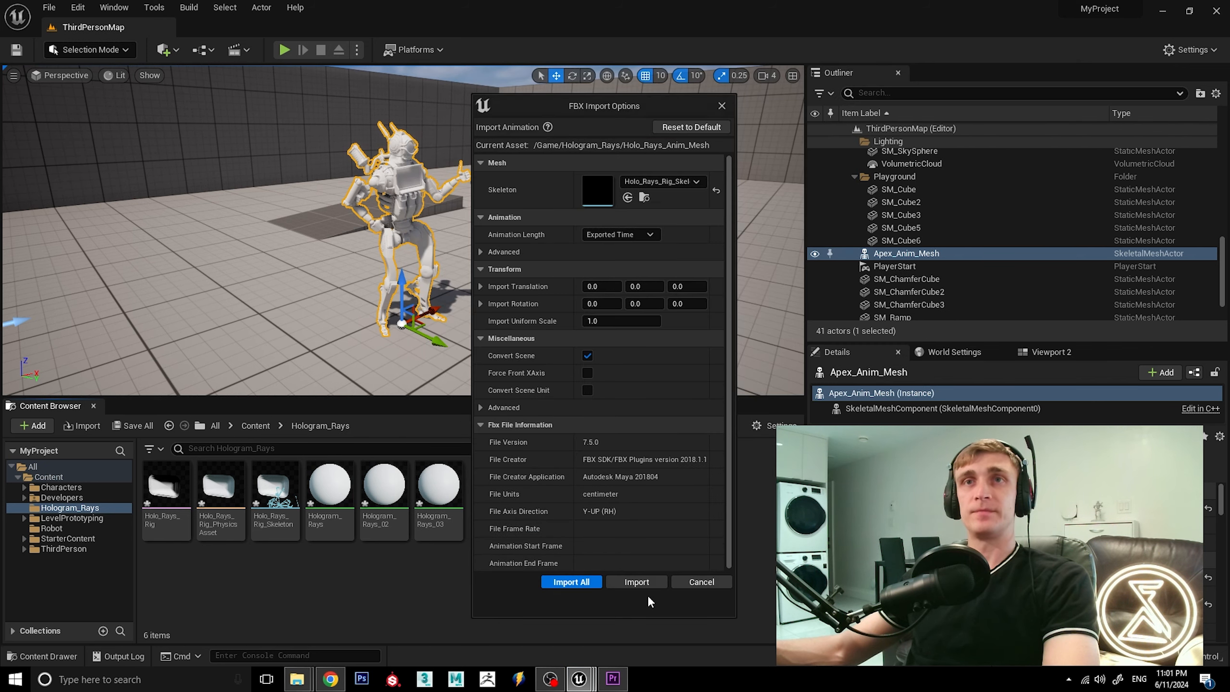
click(638, 582)
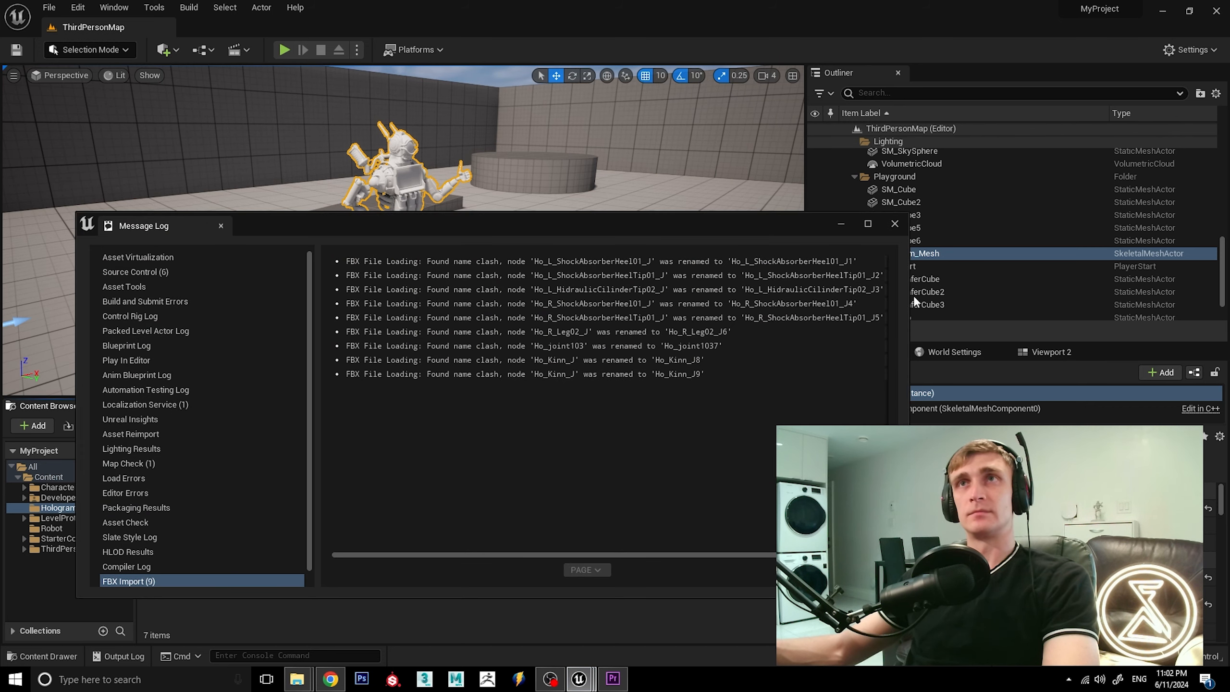
click(894, 225)
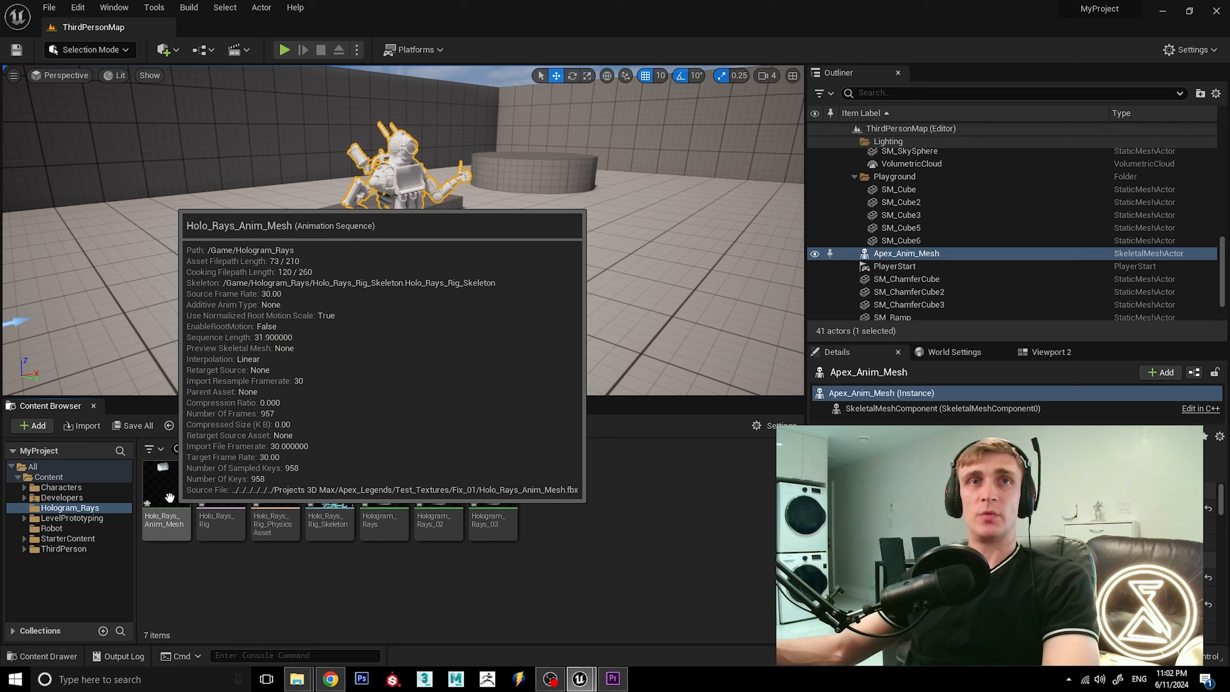
Place Holo_Rays_Anim_Mesh in the level and match its location to the robot's by copying the Apex_Anim_Mesh location values.
drag(165, 489, 475, 352)
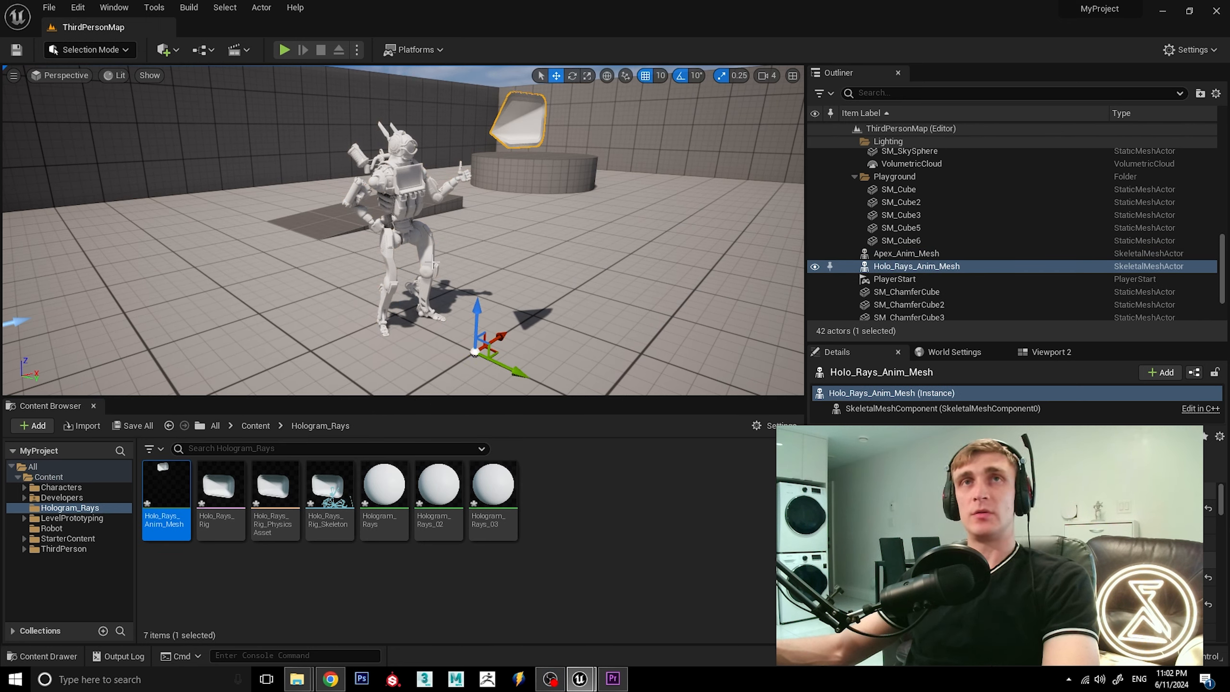
click(433, 262)
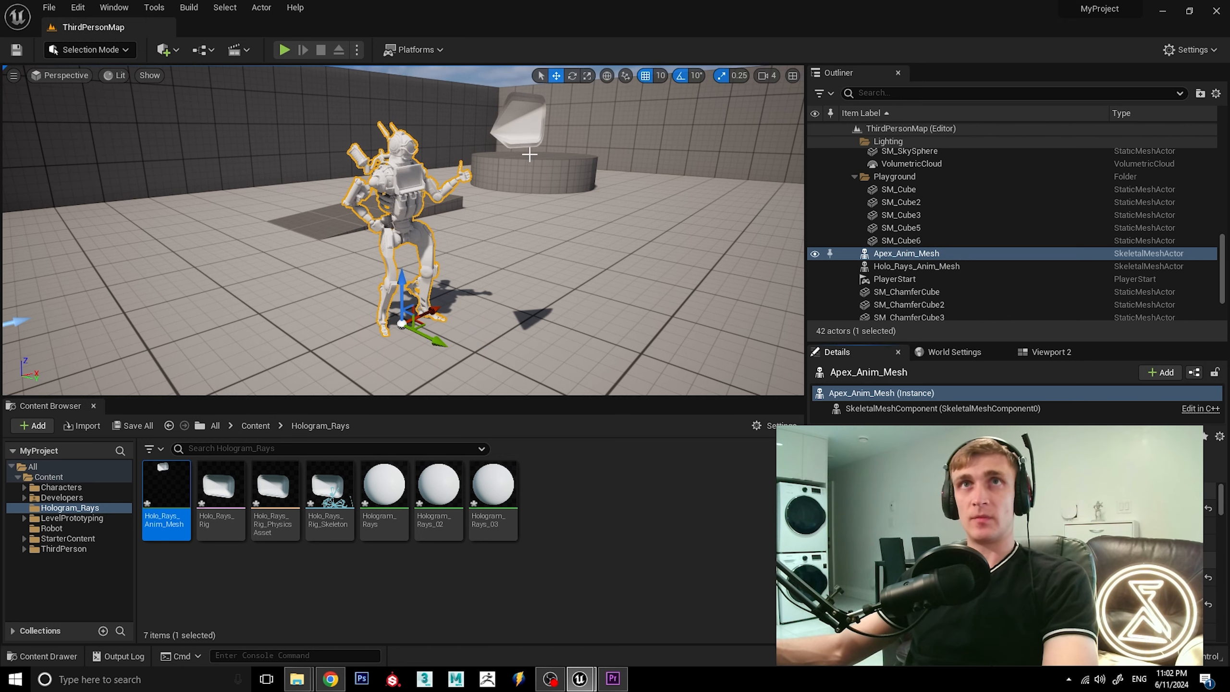
click(529, 155)
right_drag(529, 154, 517, 145)
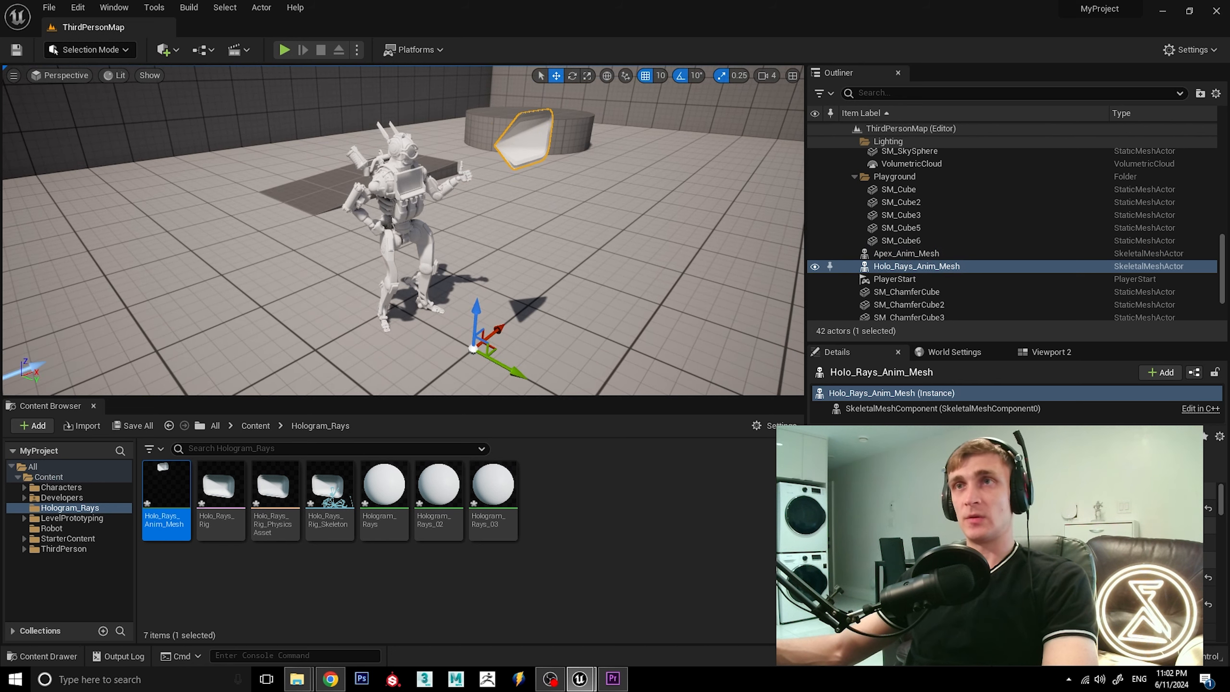
key(Return)
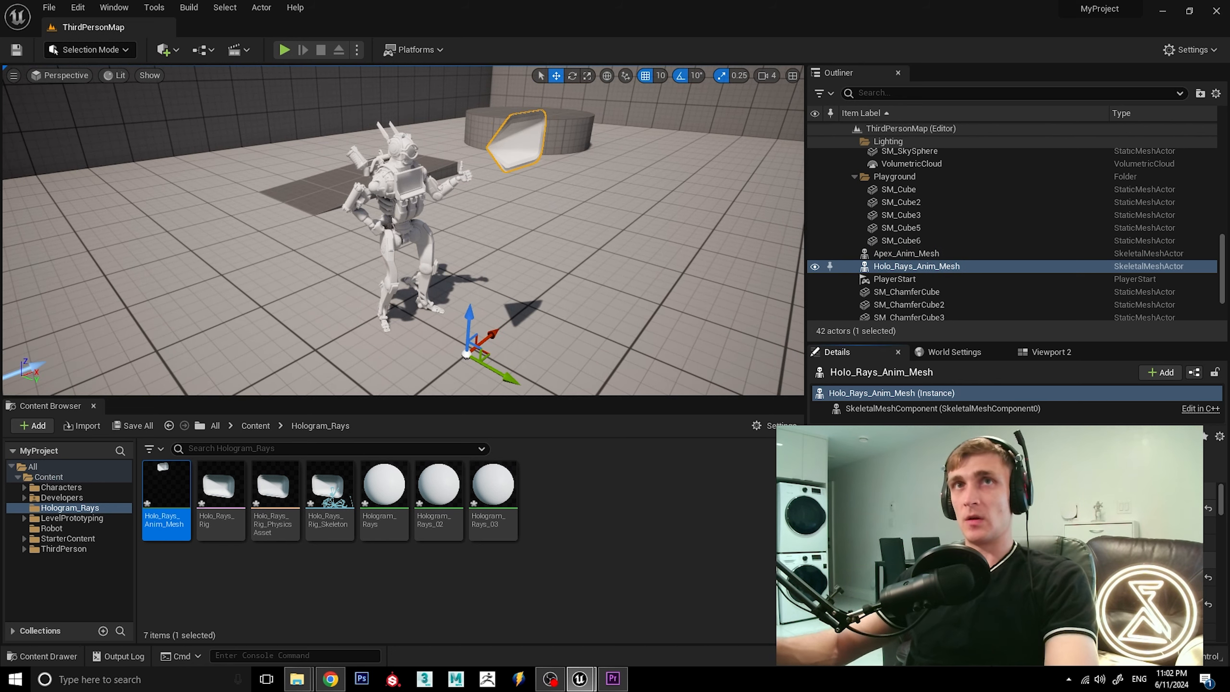
click(435, 264)
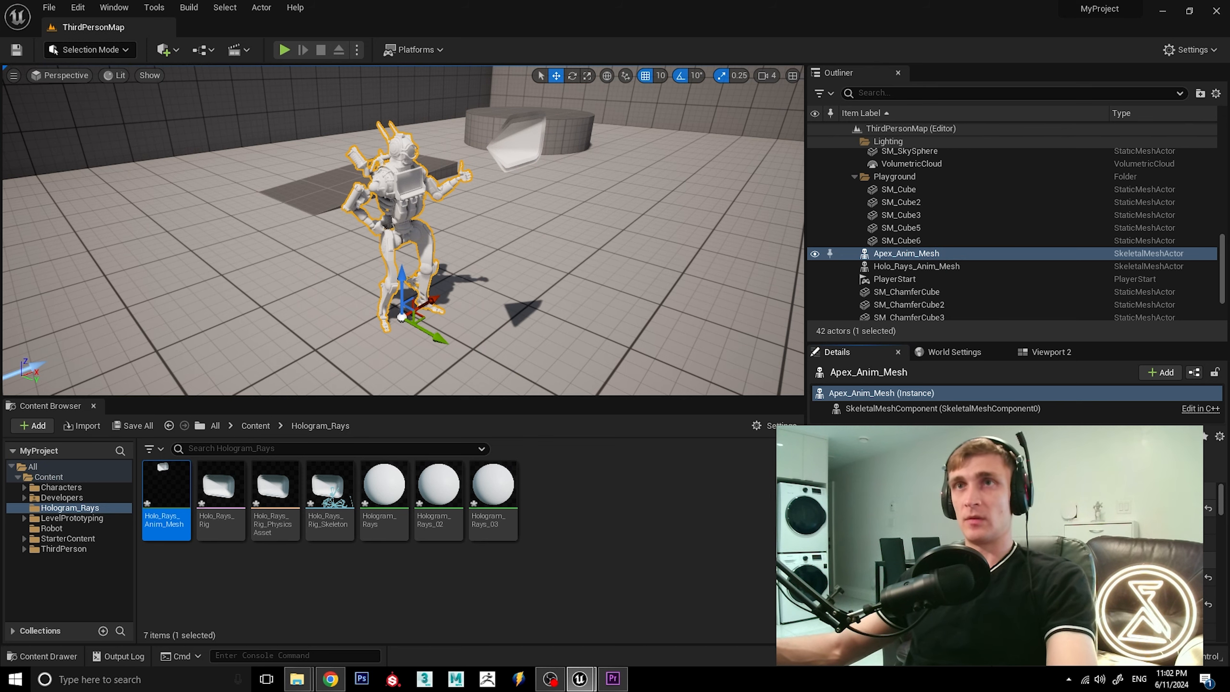
alt+drag(523, 232, 535, 228)
click(527, 155)
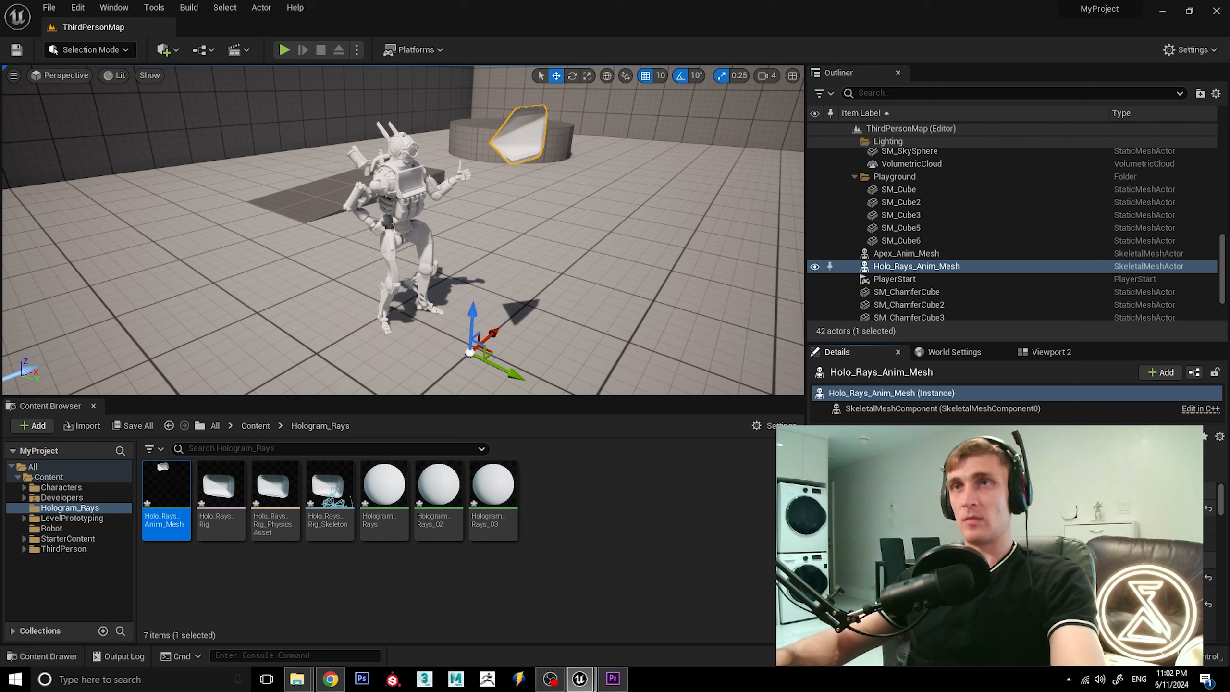
key(ctrl+v)
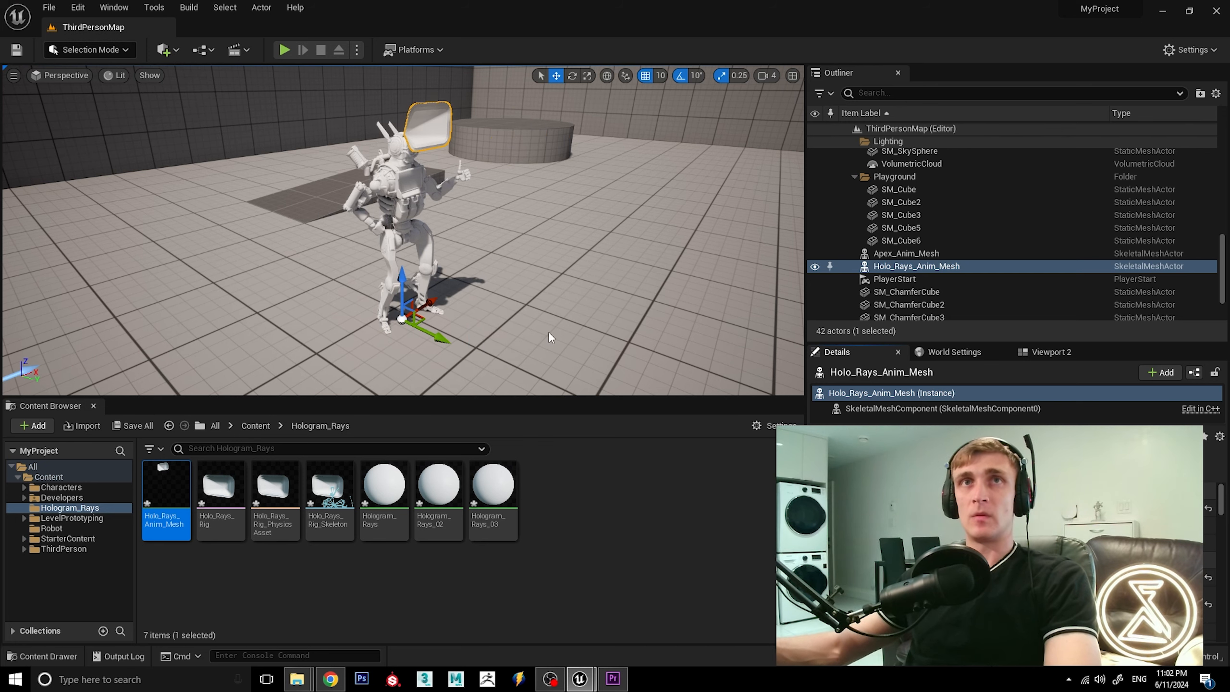
mouse_move(508, 246)
alt+mouse_down()
mouse_move(547, 246)
mouse_move(508, 246)
alt+mouse_up()
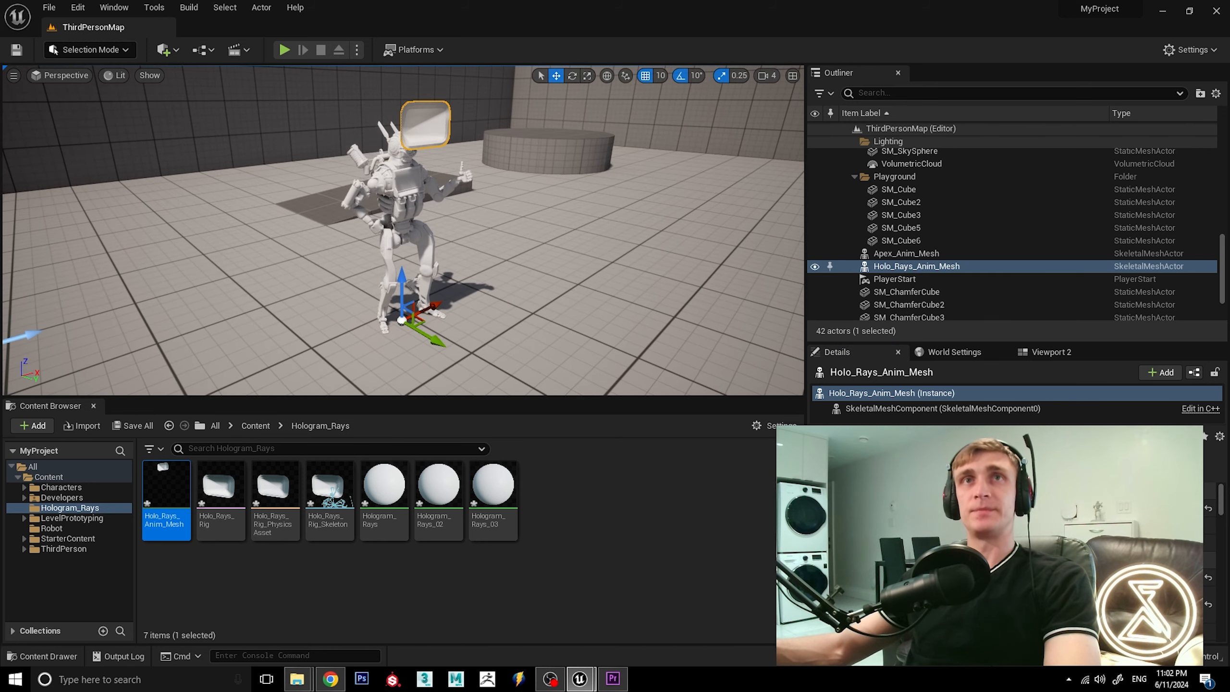
scroll(537, 228, up, 3)
scroll(536, 228, down, 4)
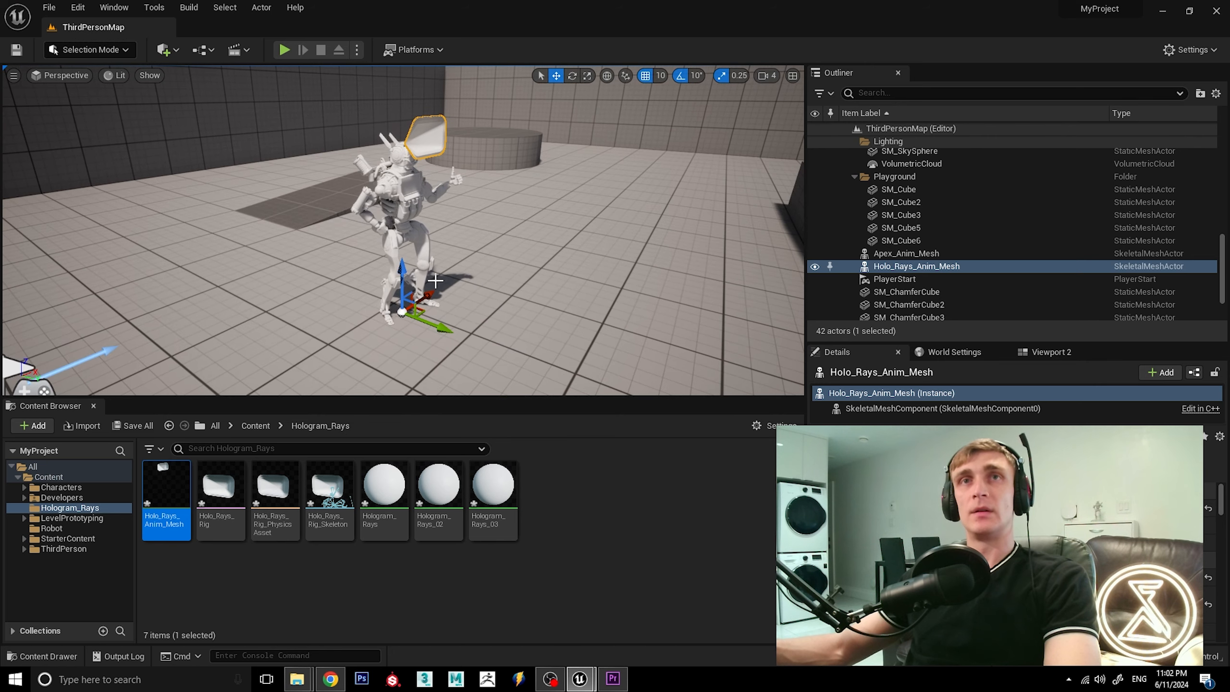
Create a folder named Hologram inside the Content folder and open it.
click(256, 425)
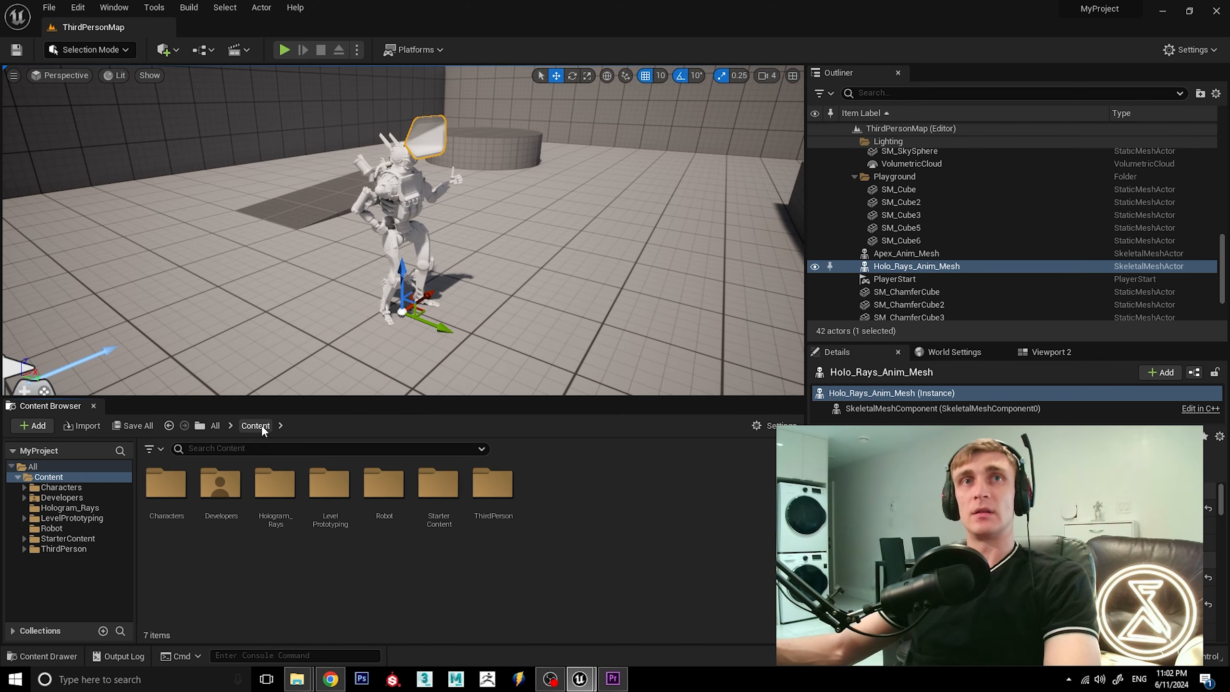
right_click(543, 495)
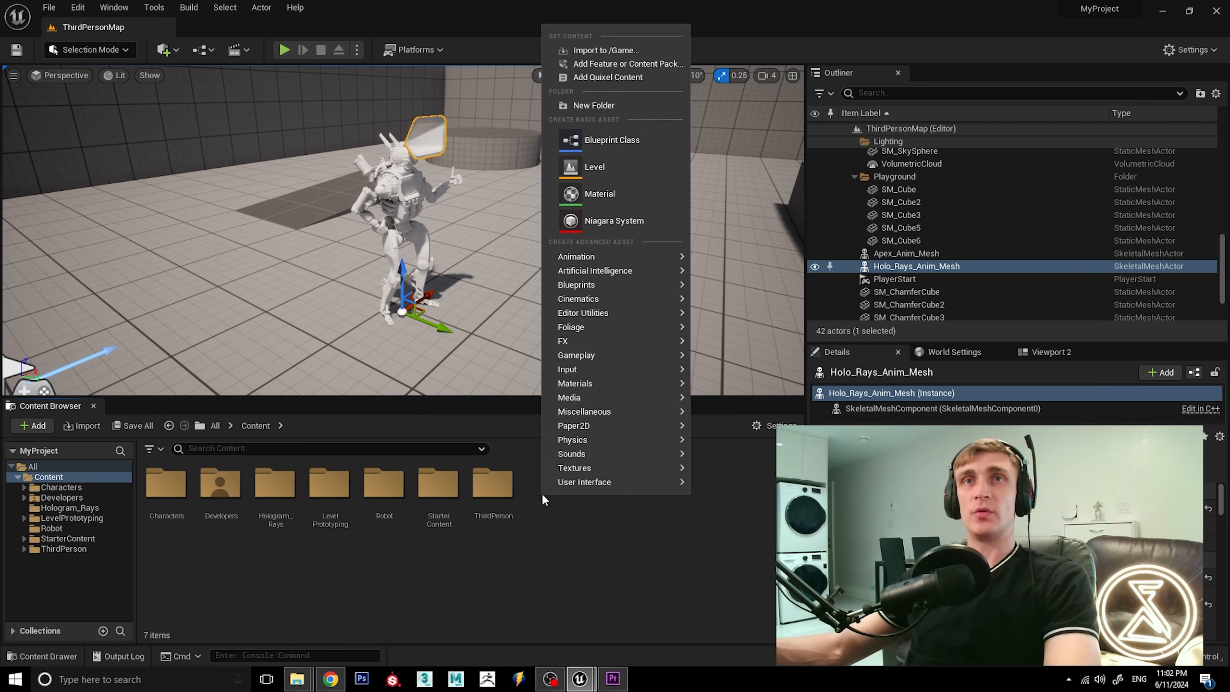
click(614, 106)
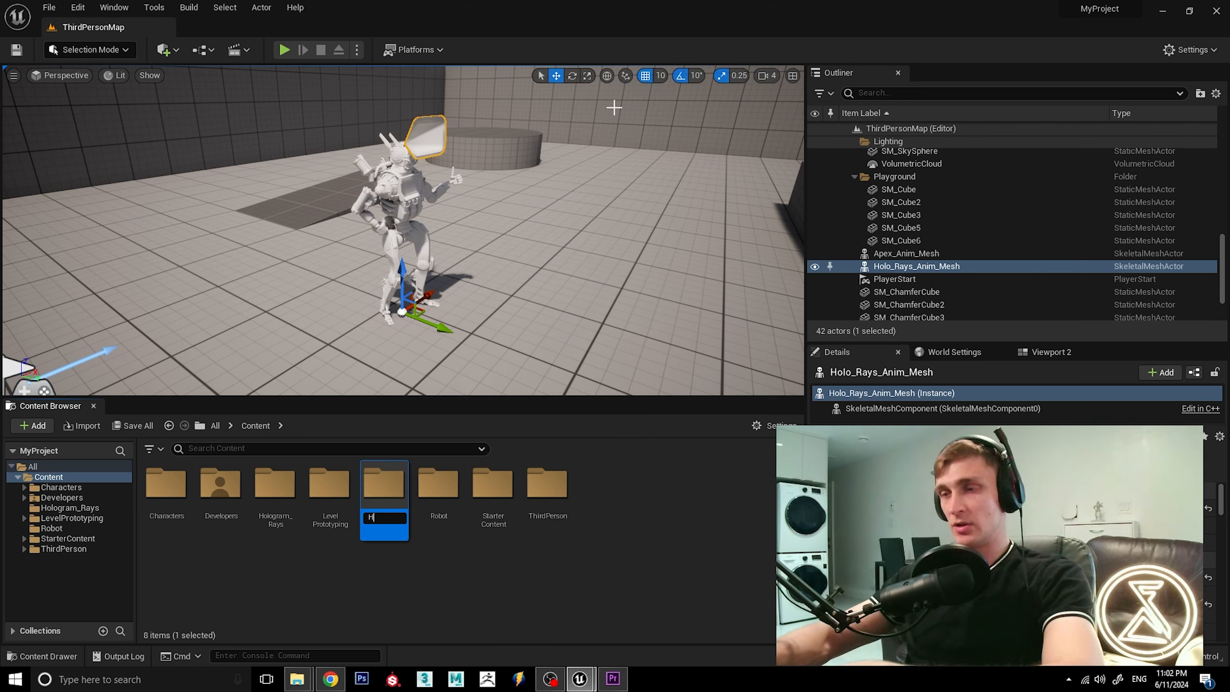
text(Holog)
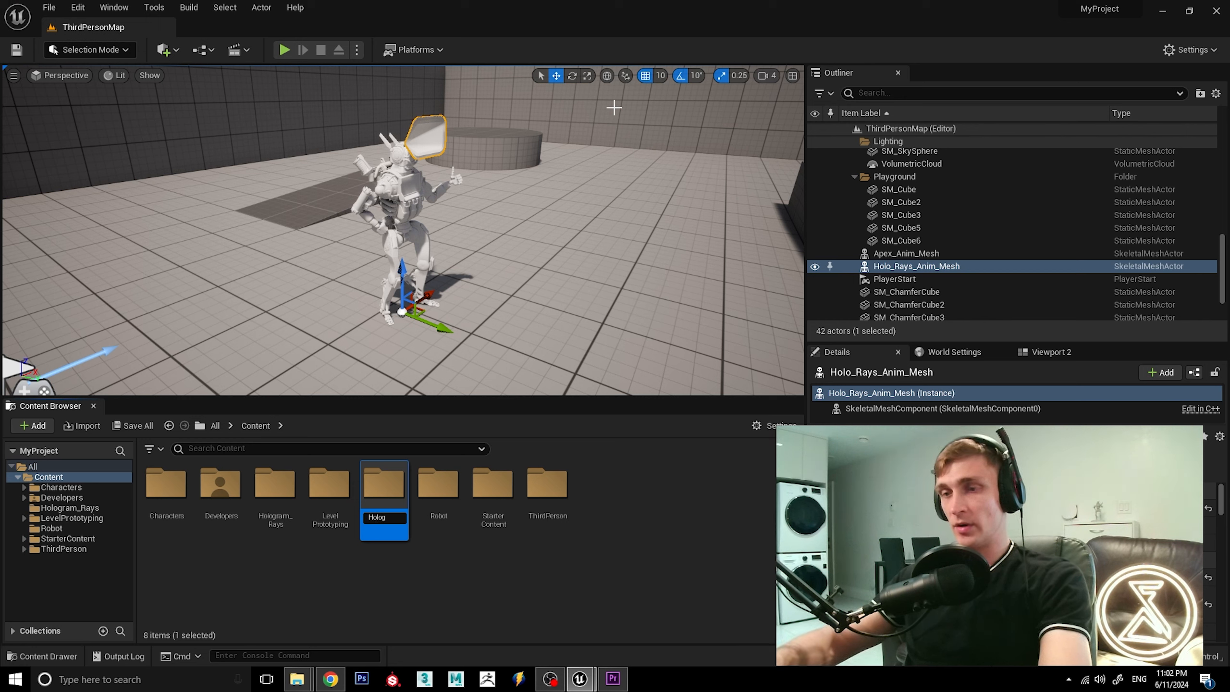
text(ram)
key(Return)
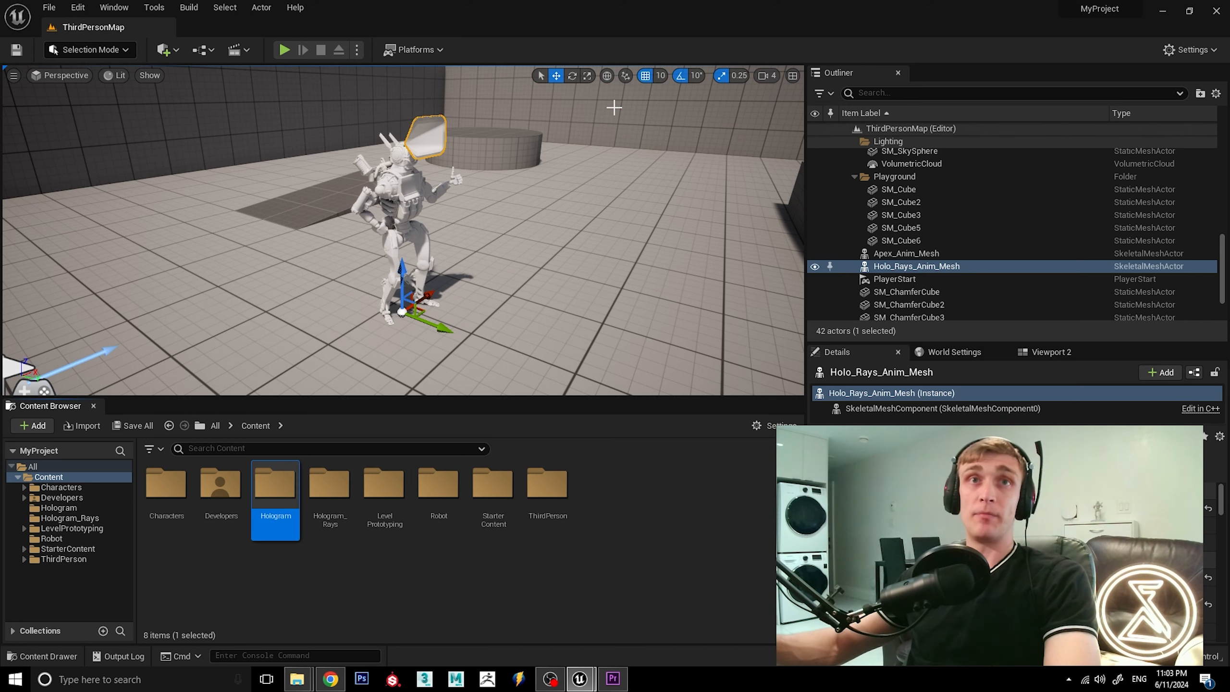
double_click(277, 504)
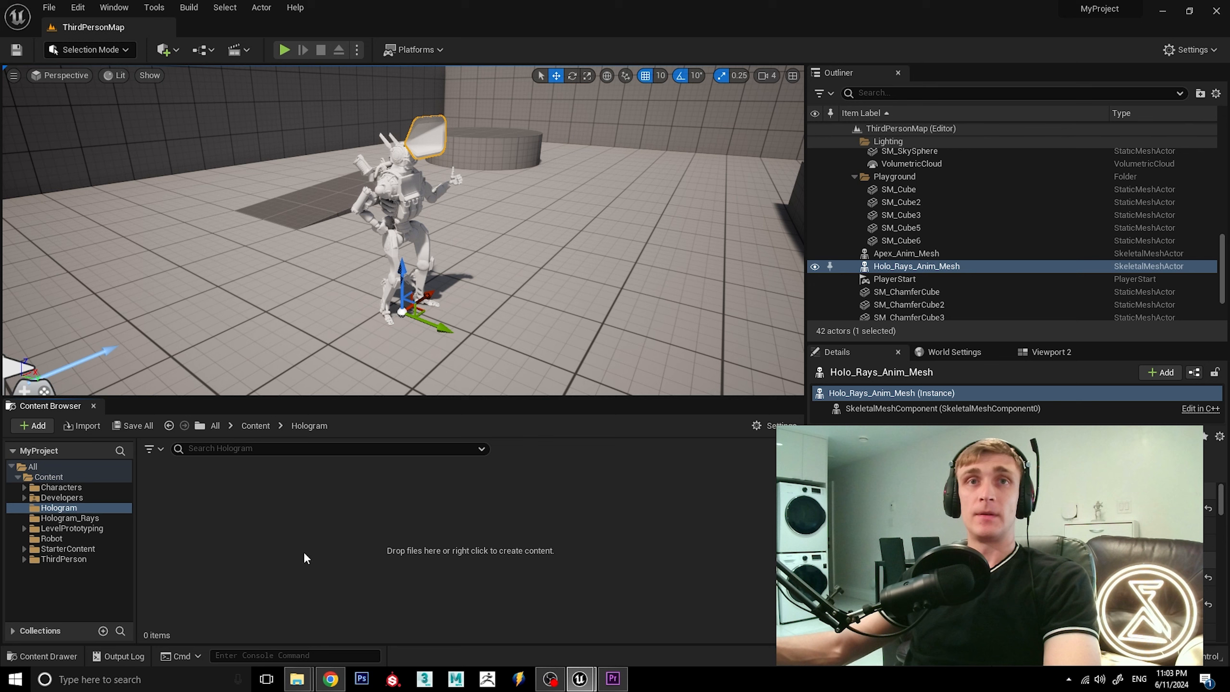
Import Holo_Rig.fbx from the Fix_01 folder into the Hologram folder as a skeletal mesh without animations.
mouse_move(297, 678)
click(356, 621)
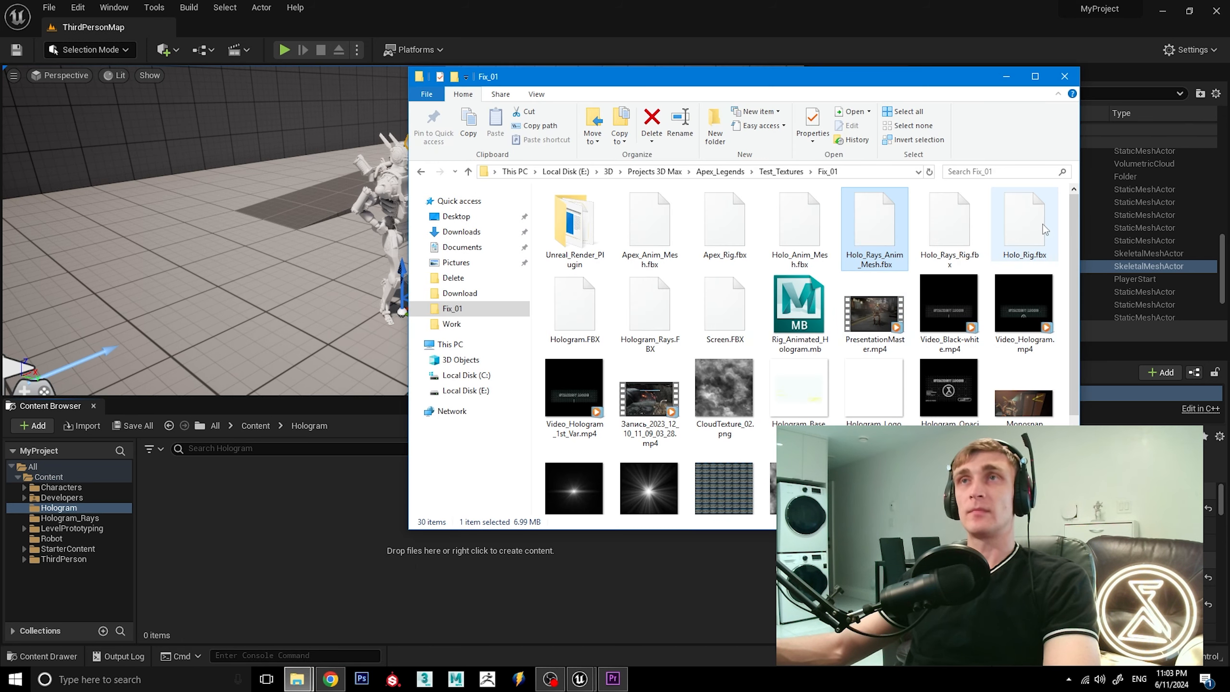
click(1031, 237)
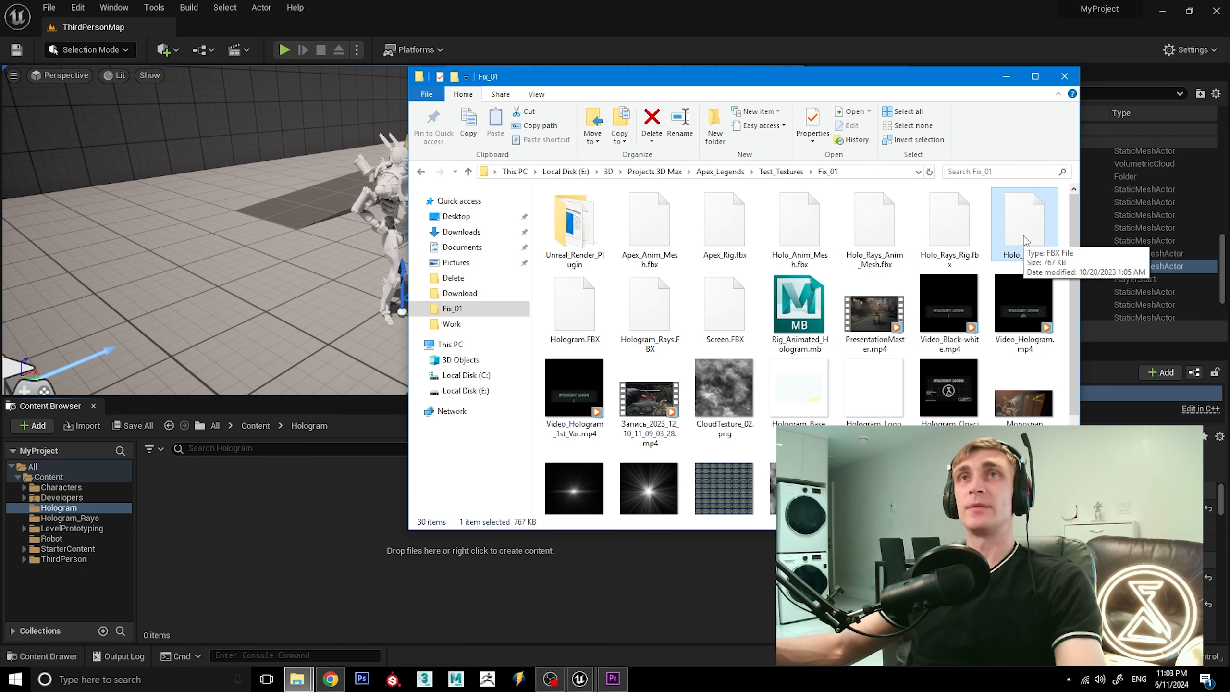
drag(1023, 237, 248, 561)
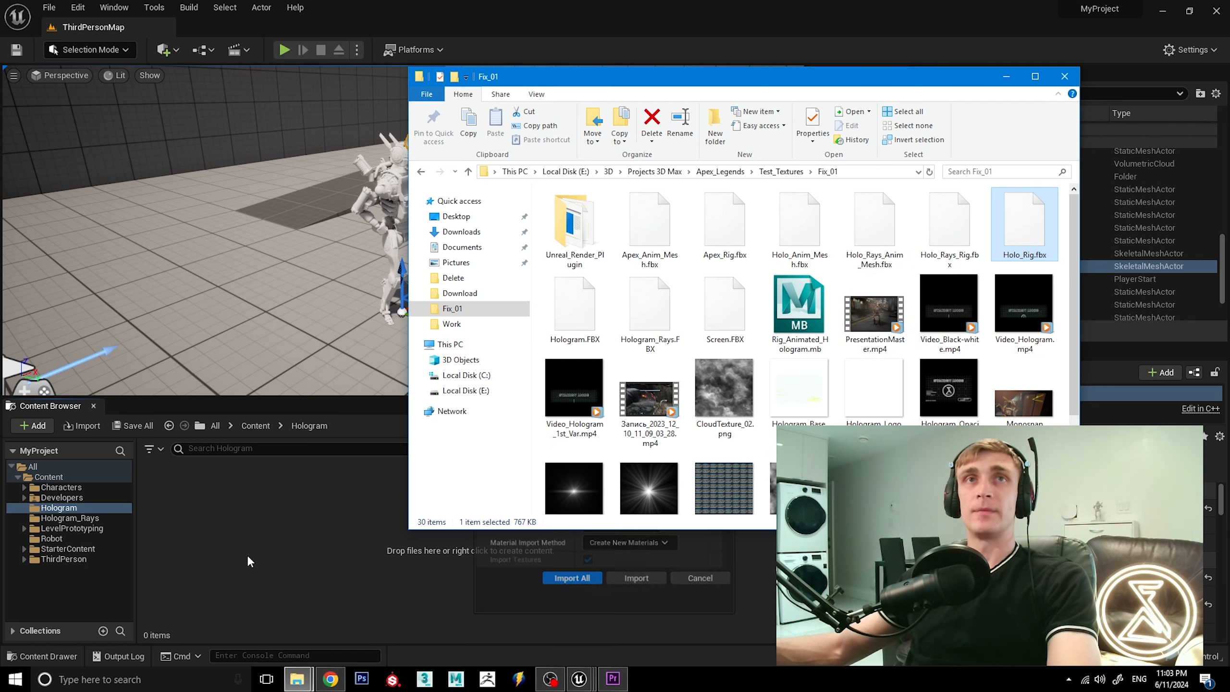
click(402, 19)
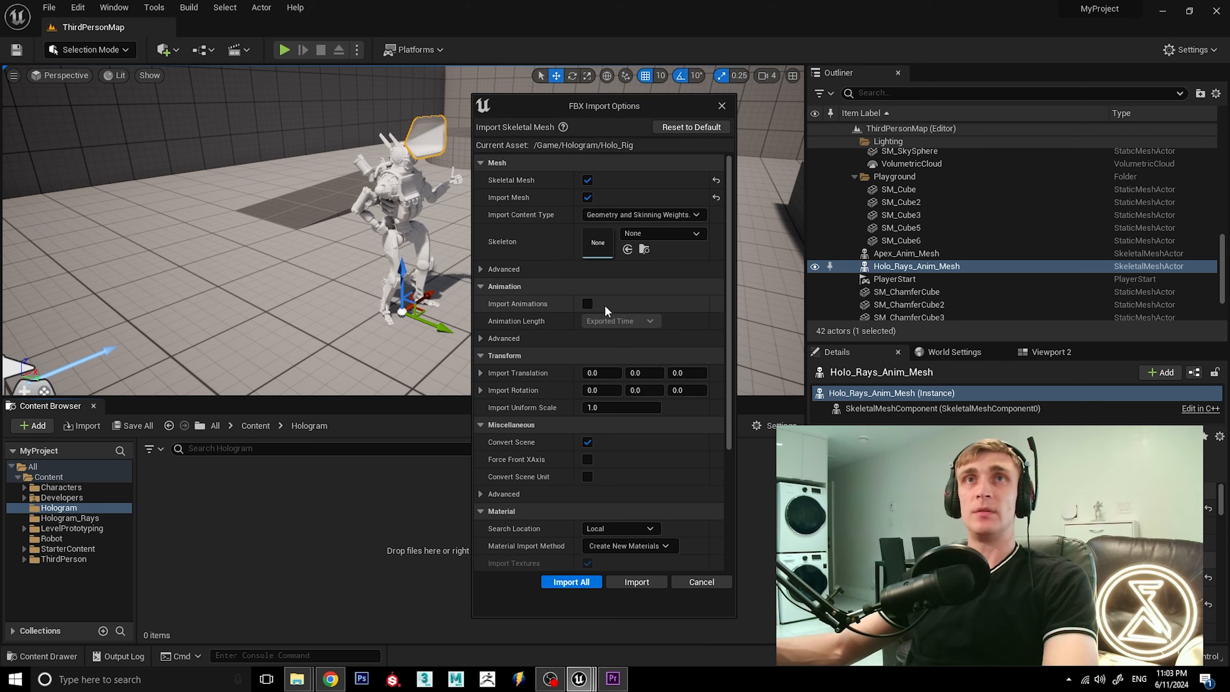
click(638, 582)
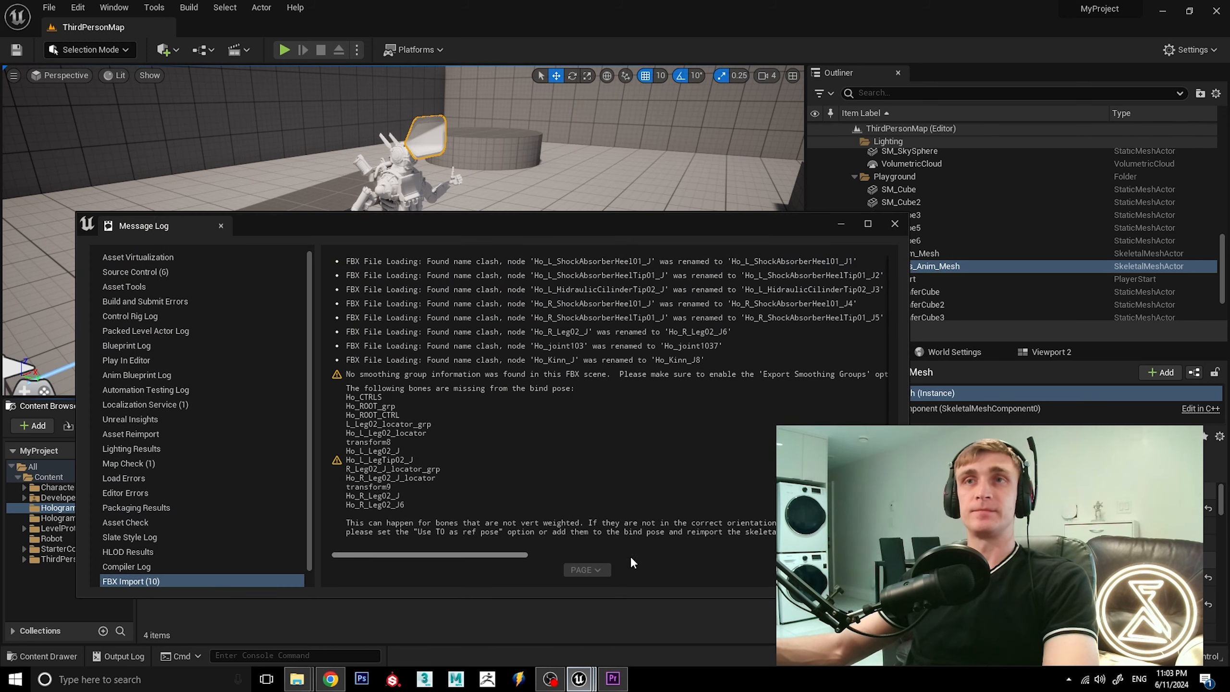
click(896, 224)
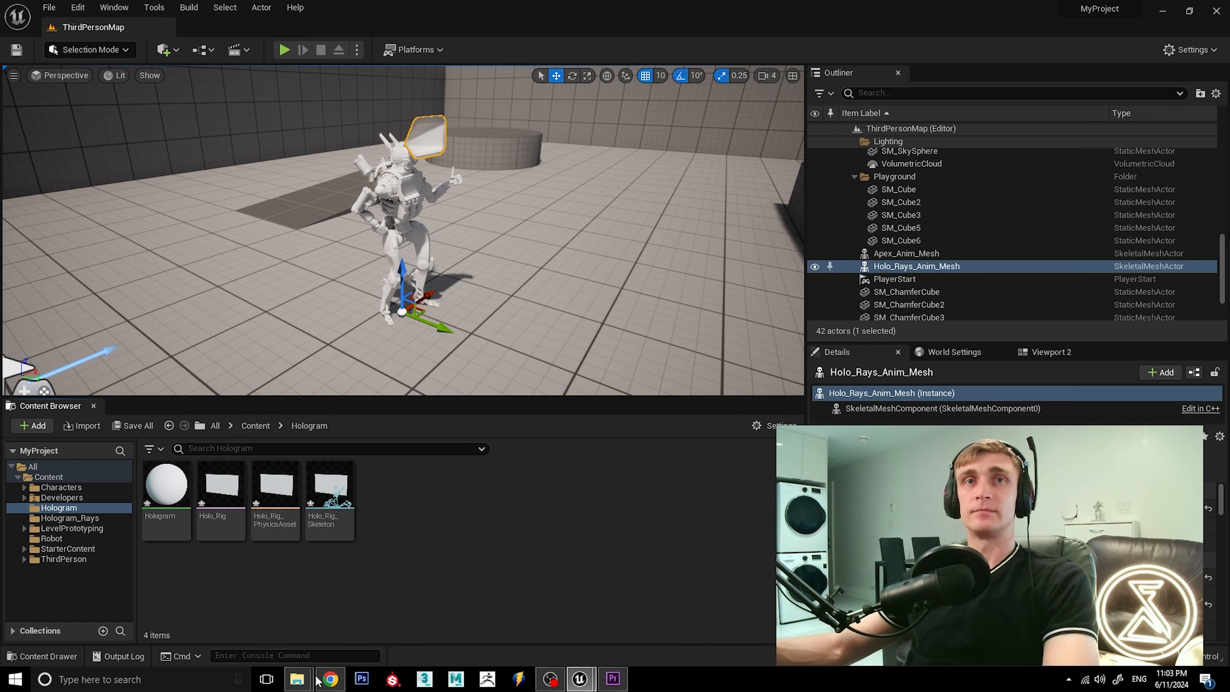
Import the Holo_Anim_Mesh.fbx animation from the Fix_01 folder into the Hologram folder, using Holo_Rig_Skeleton.
mouse_move(315, 678)
click(356, 625)
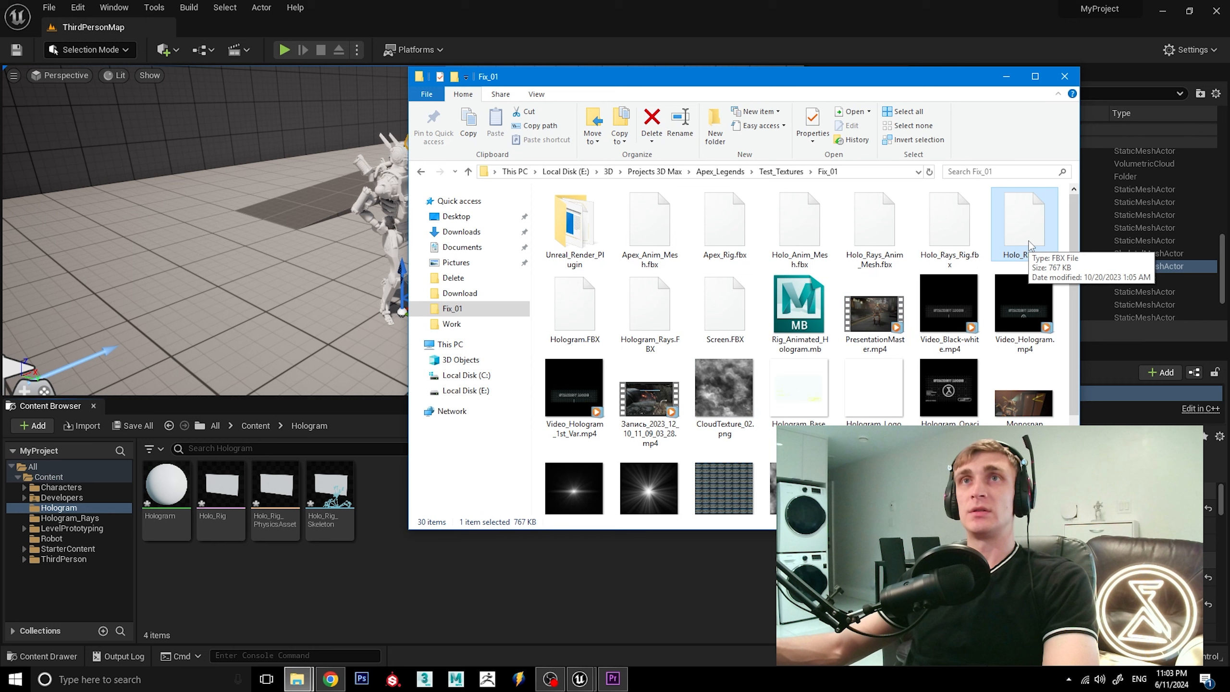
click(950, 238)
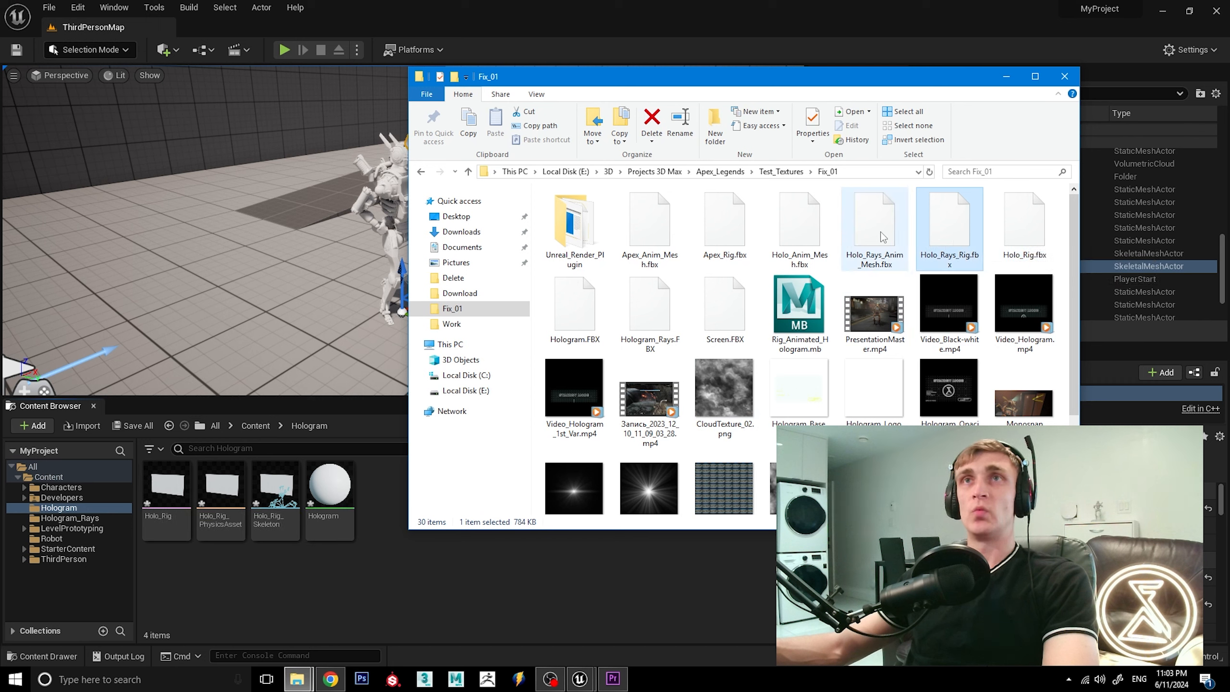
click(801, 235)
drag(795, 240, 373, 528)
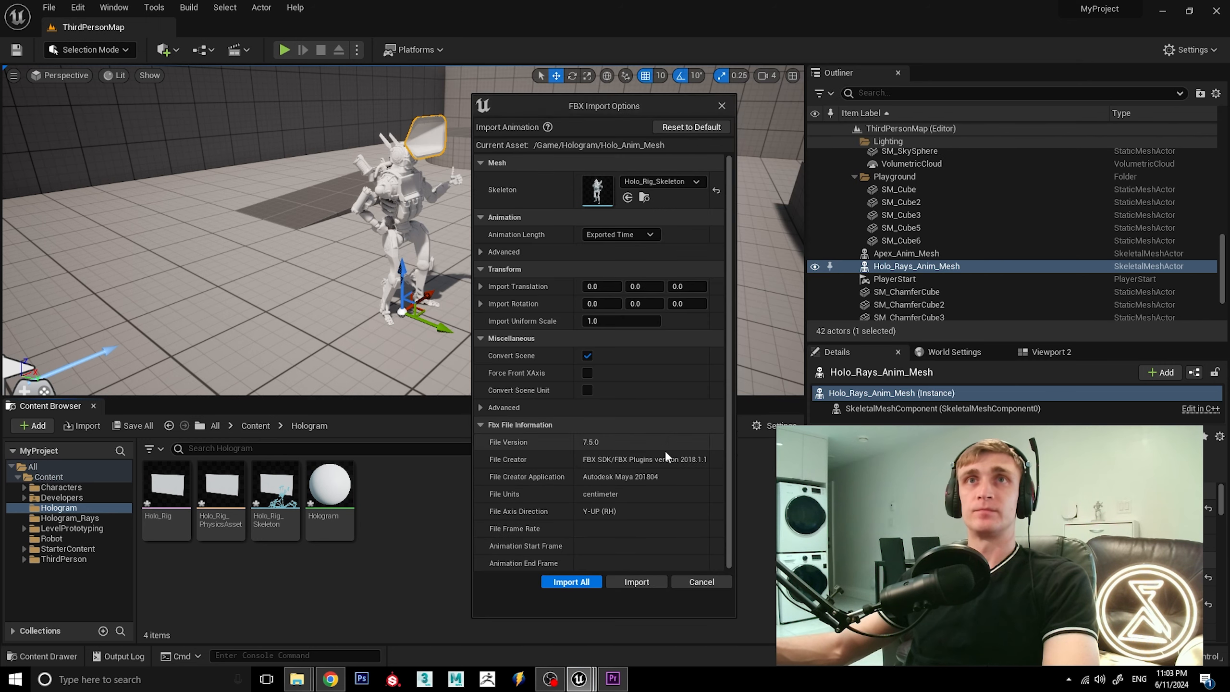
click(635, 580)
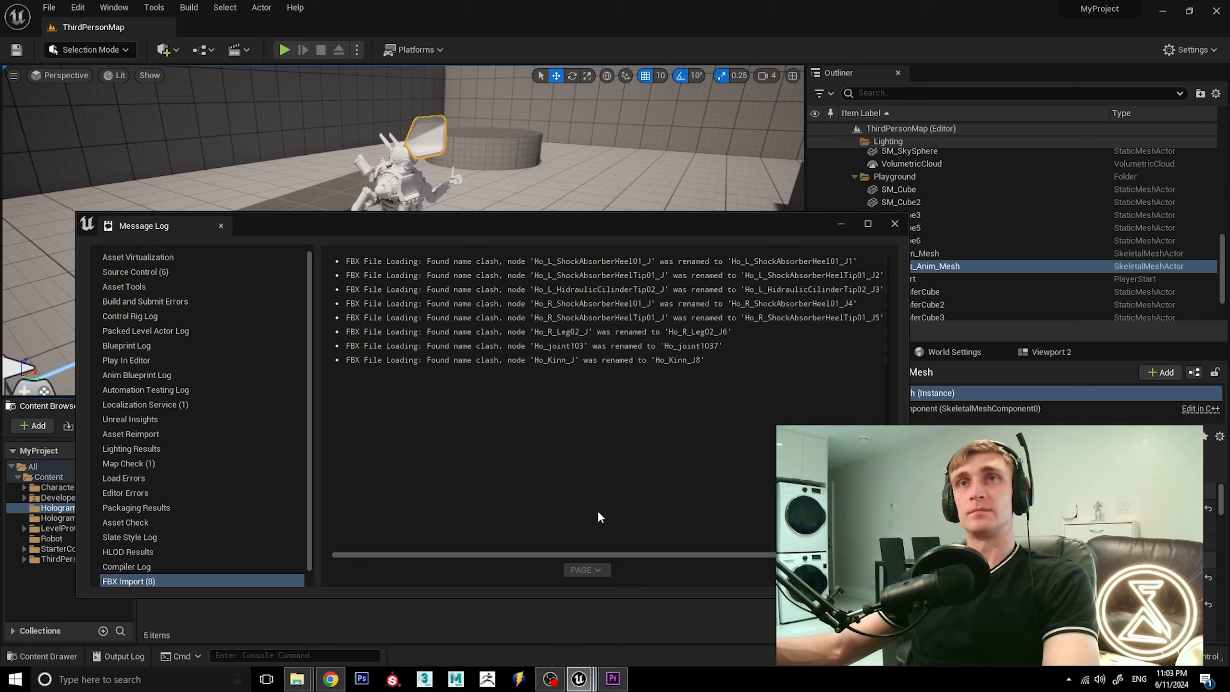
click(895, 223)
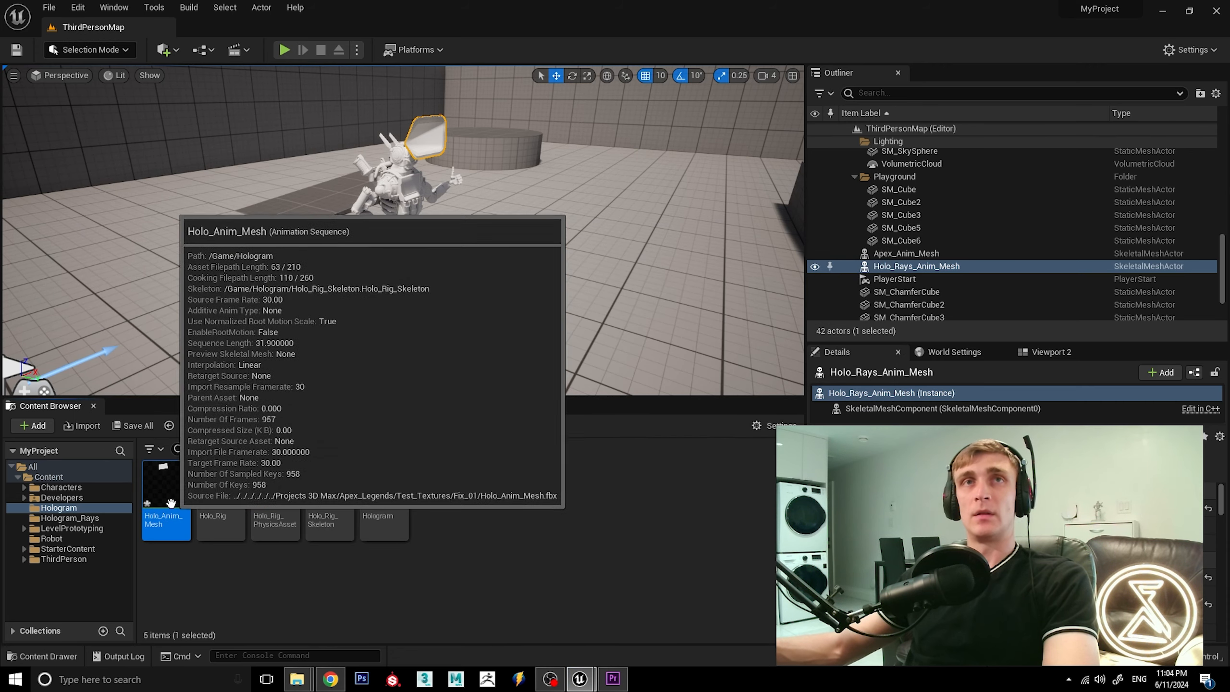
Place Holo_Anim_Mesh in the level and match its location to the robot's by copying the Apex_Anim_Mesh location values.
drag(166, 494, 476, 342)
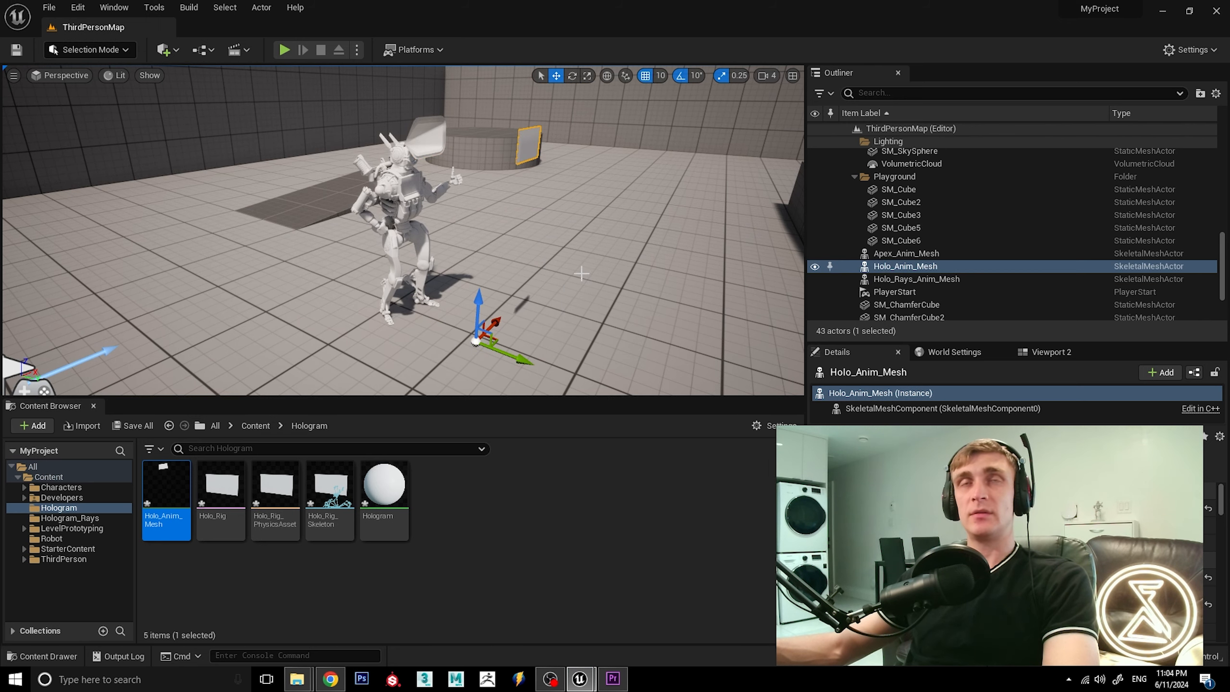
alt+drag(582, 273, 502, 271)
click(426, 246)
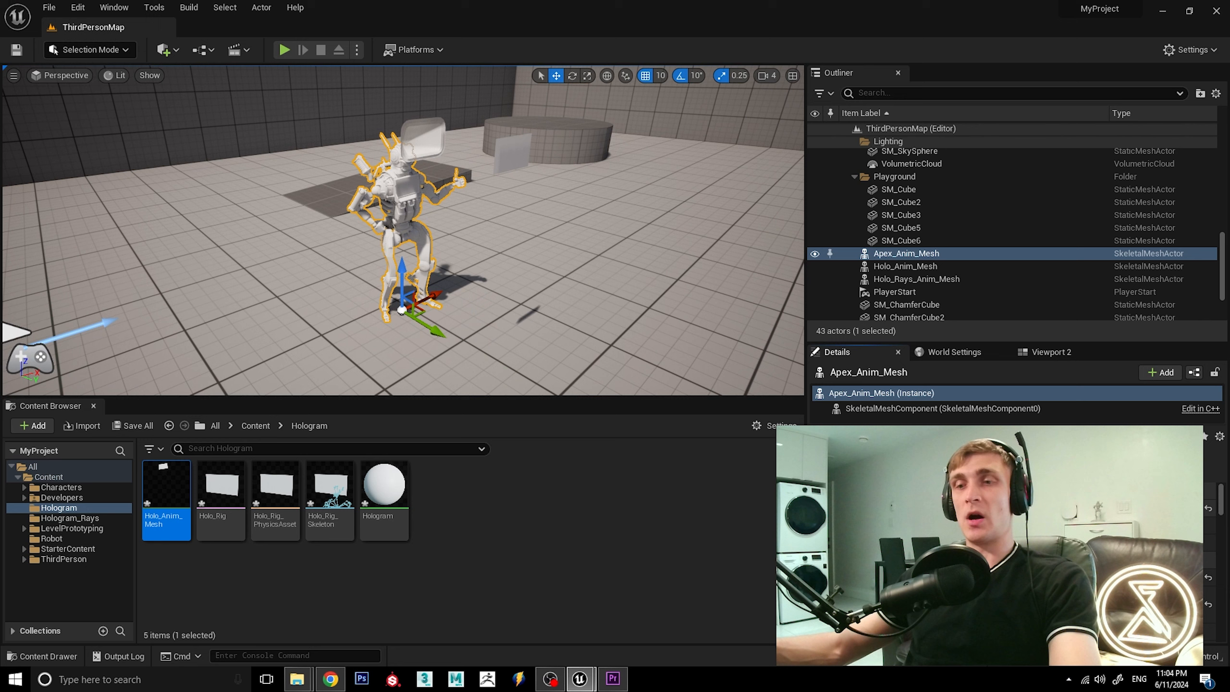
click(506, 156)
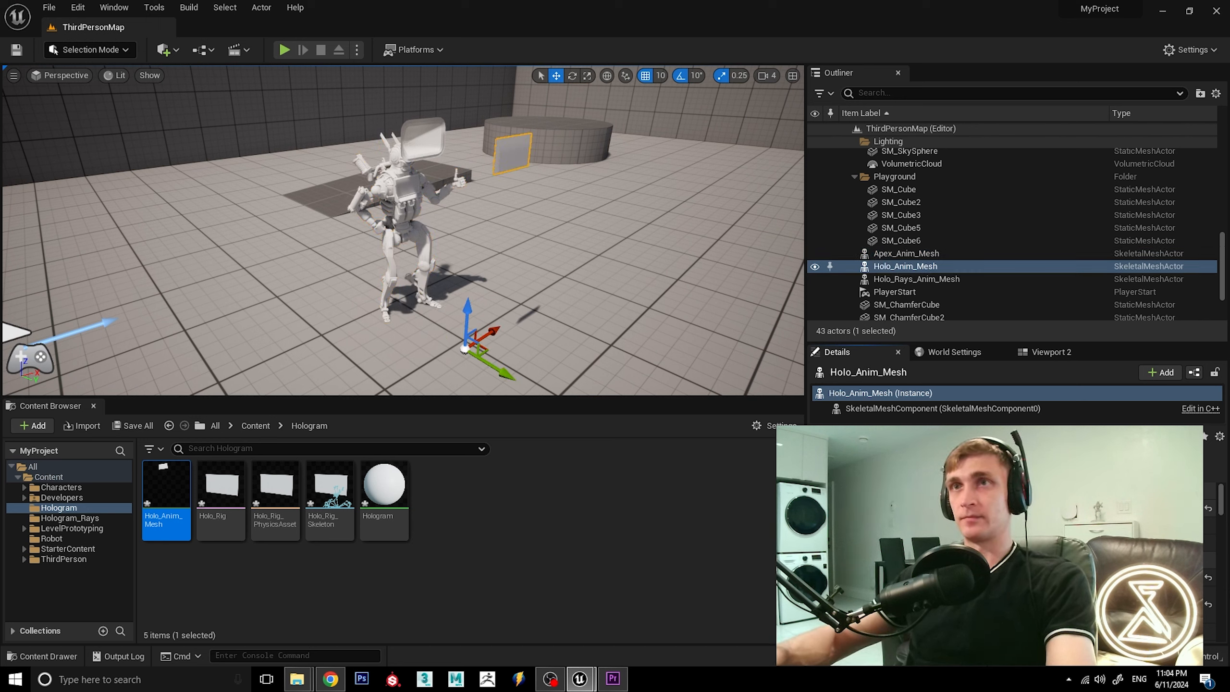
click(424, 232)
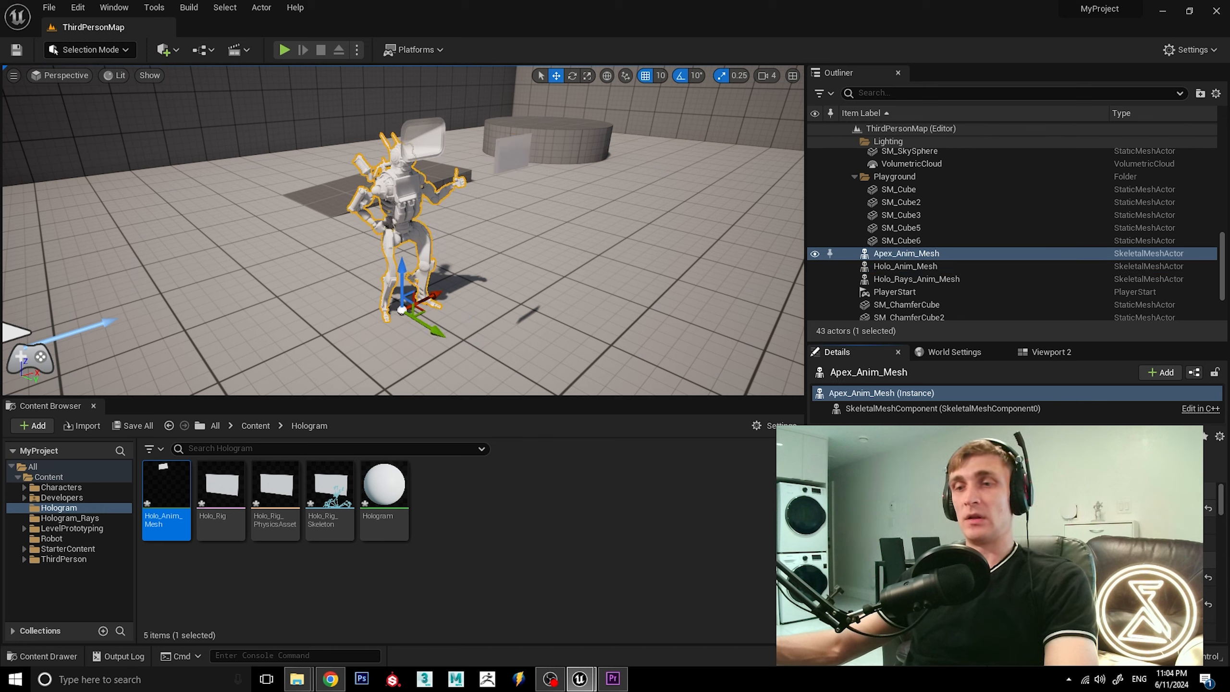
click(513, 154)
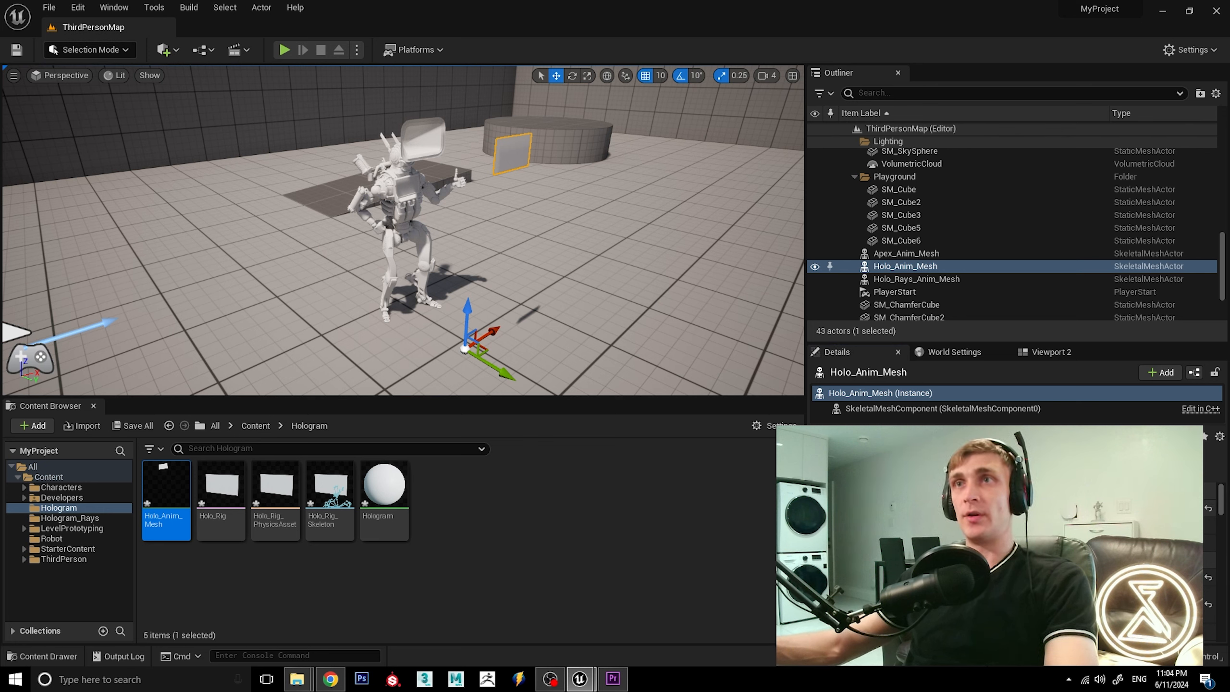
shift+click(844, 508)
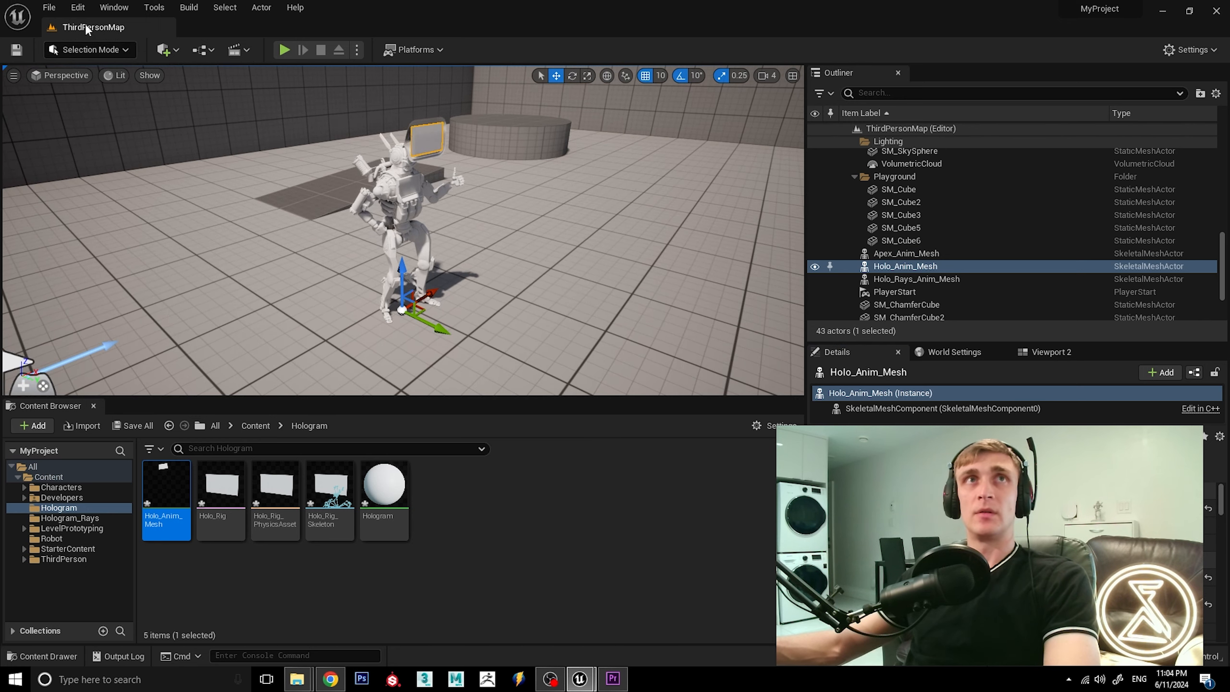
Save the project changes and play the level to check the robot and hologram animations together.
click(50, 8)
click(127, 123)
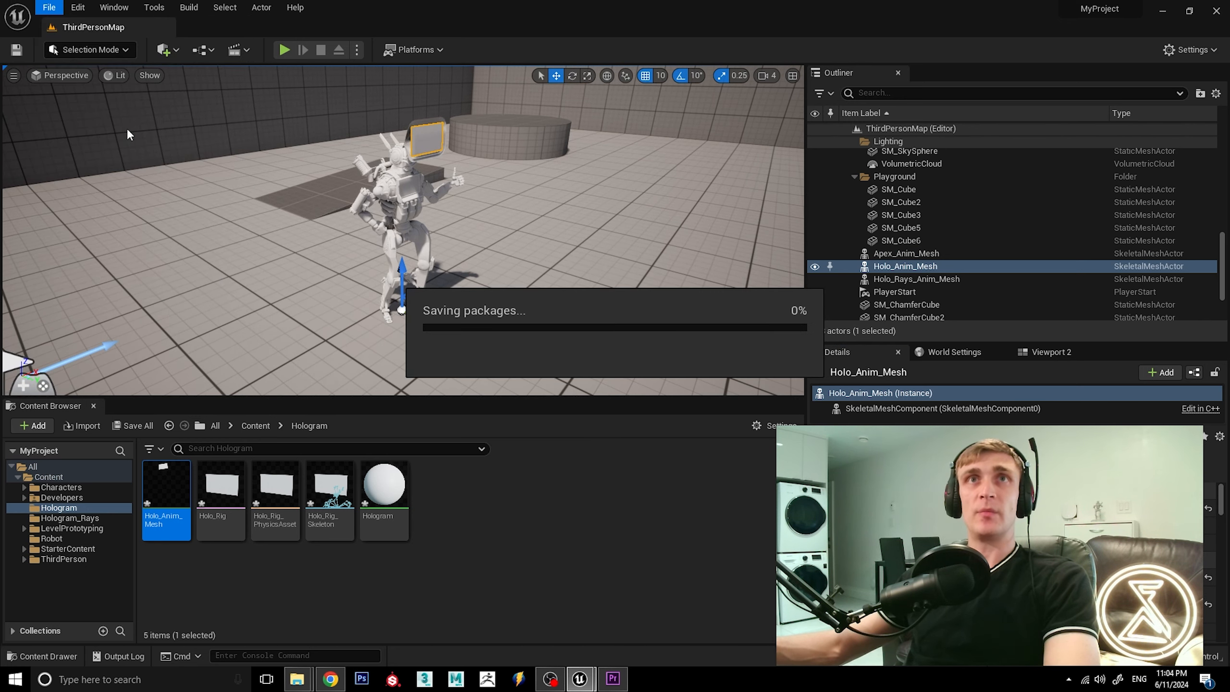
click(281, 49)
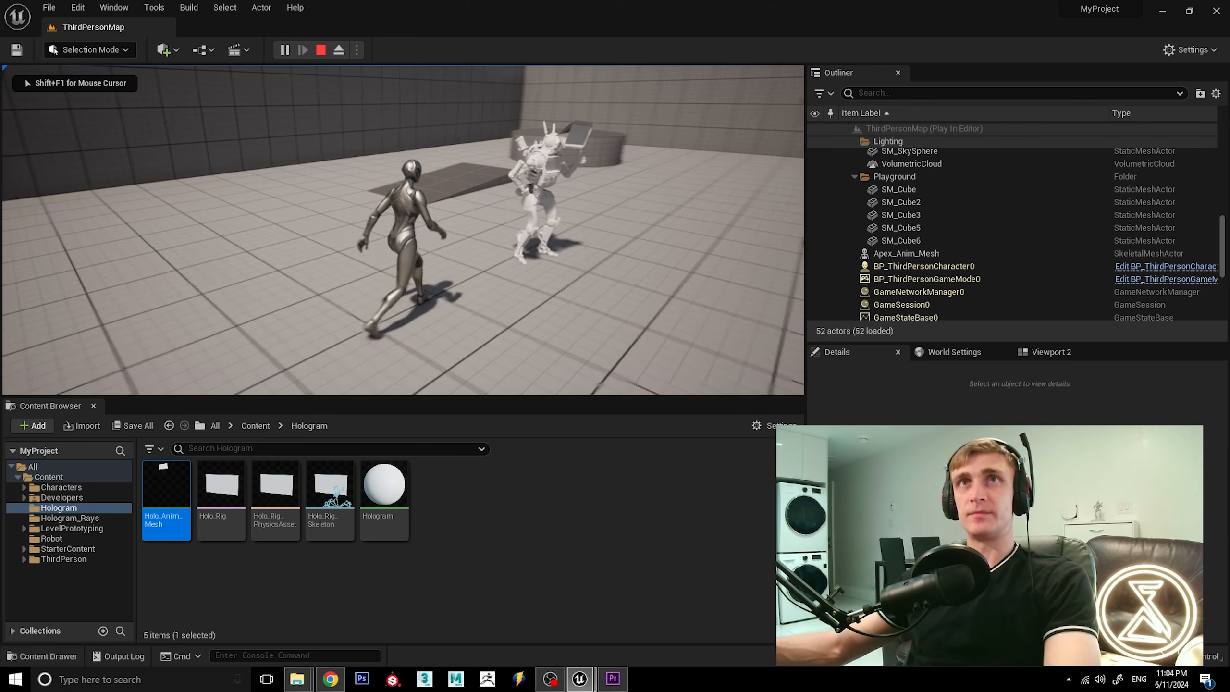
key(w)
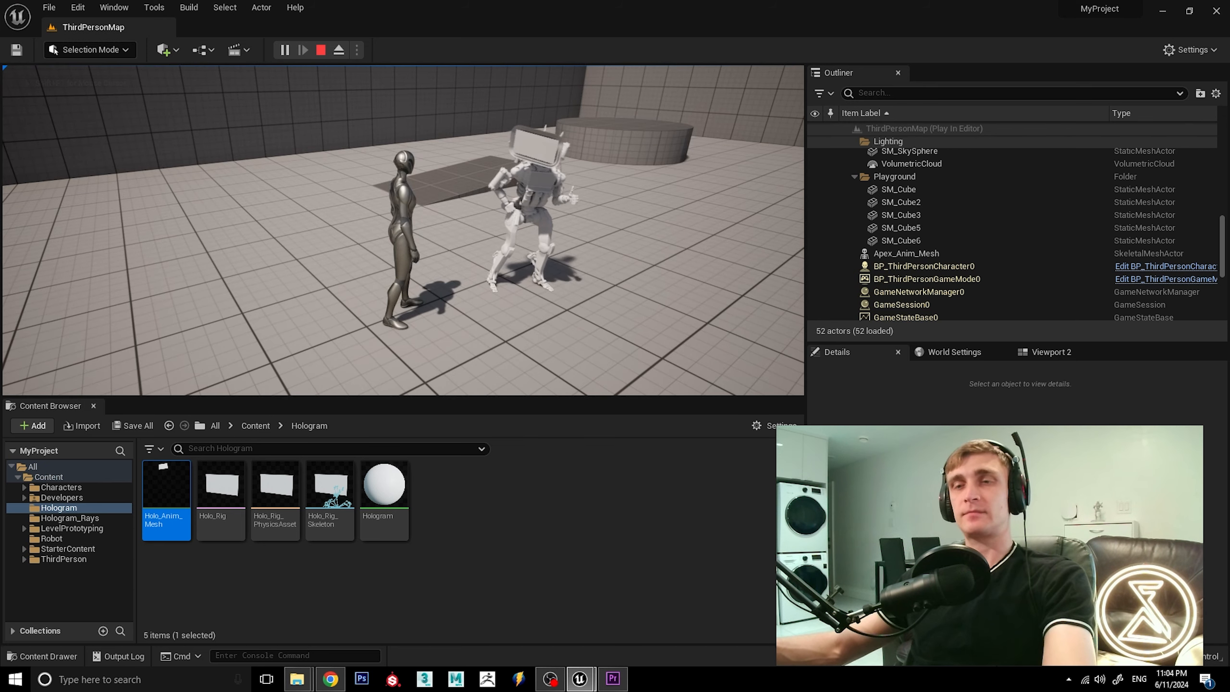
key(Escape)
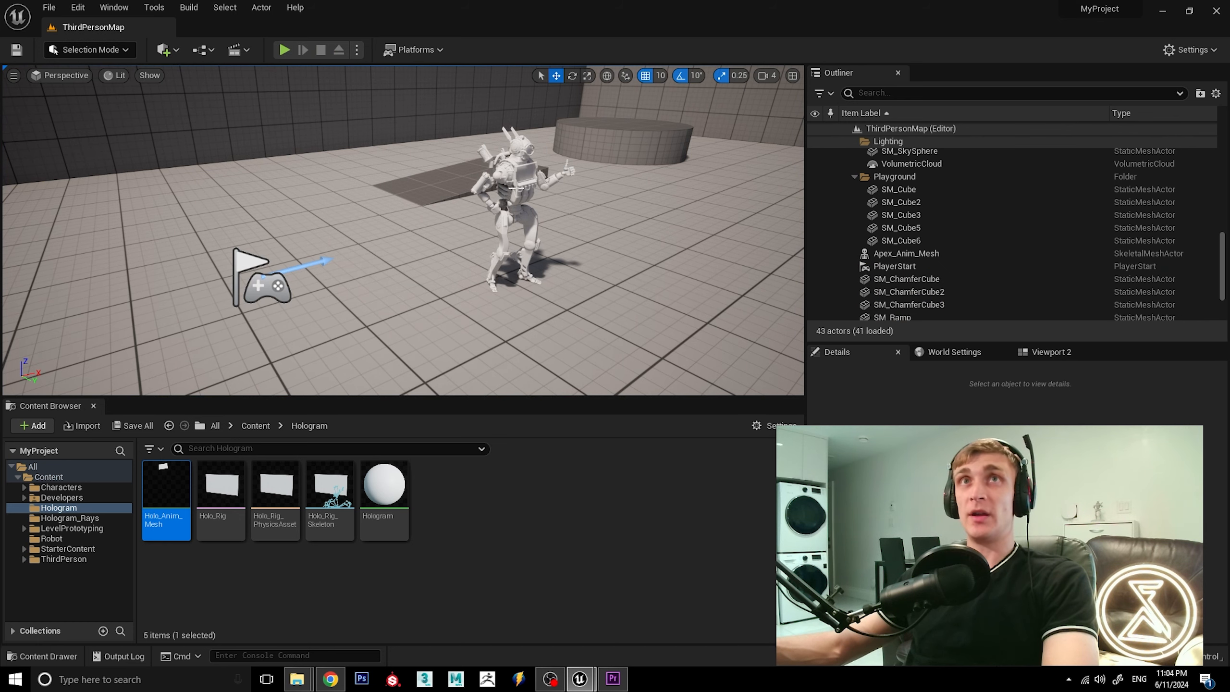
Inspect the robot and the attached hologram screen up close in the level to check their alignment.
click(515, 191)
key(f)
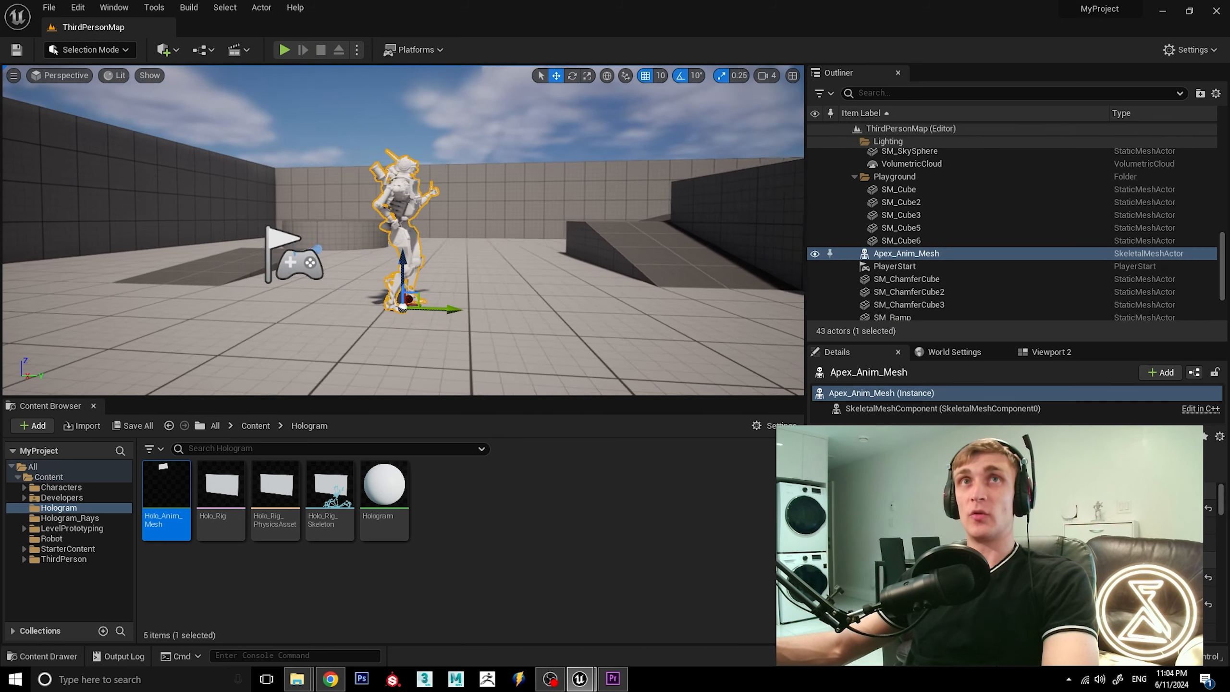
mouse_move(601, 220)
alt+mouse_down()
mouse_move(416, 218)
mouse_move(620, 233)
mouse_move(602, 219)
alt+mouse_up()
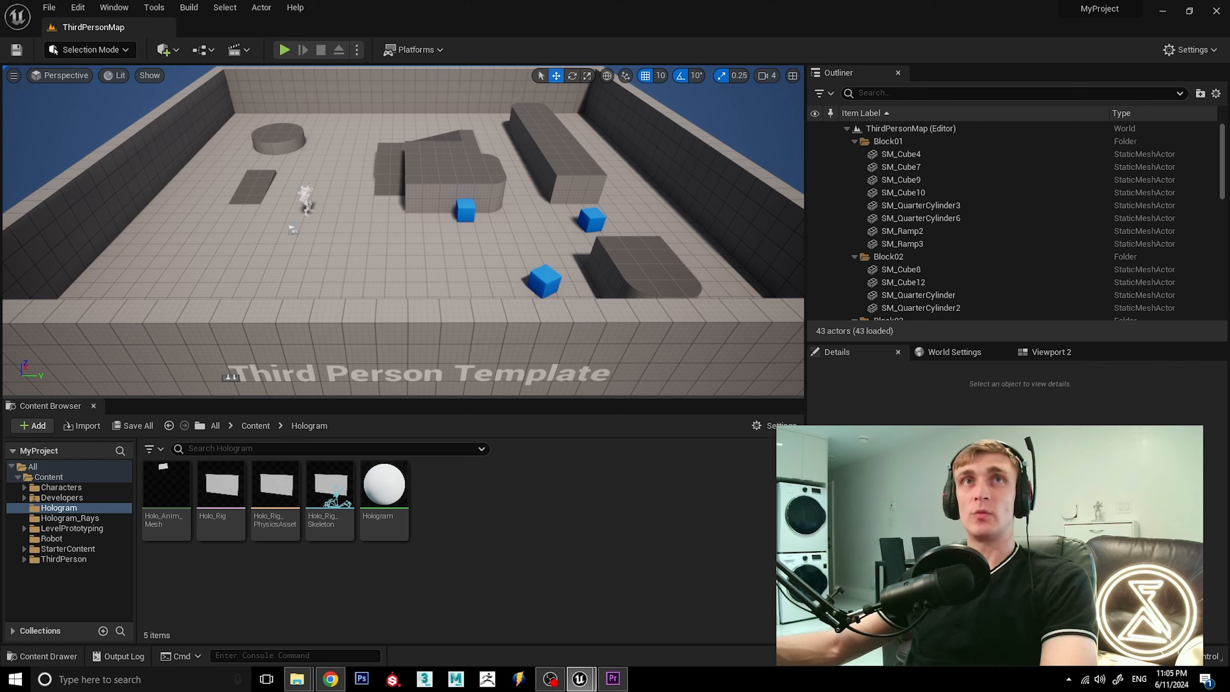
click(305, 200)
key(f)
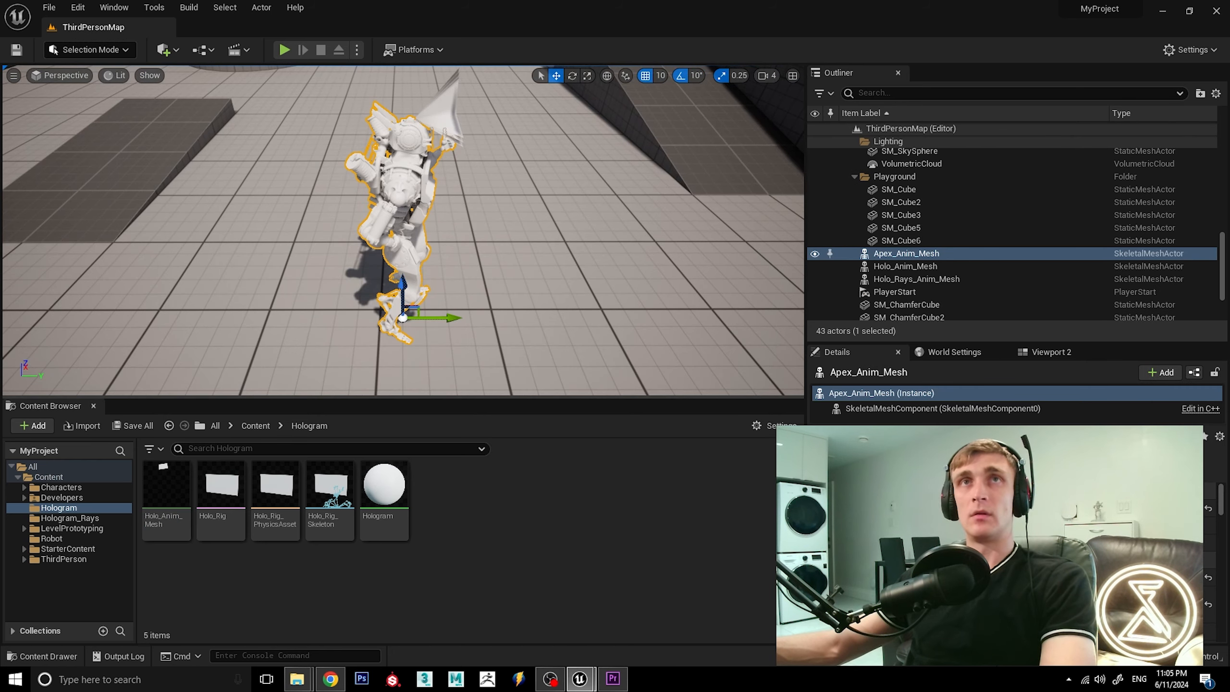
alt+drag(538, 240, 436, 198)
alt+drag(547, 302, 606, 287)
scroll(561, 306, down, 2)
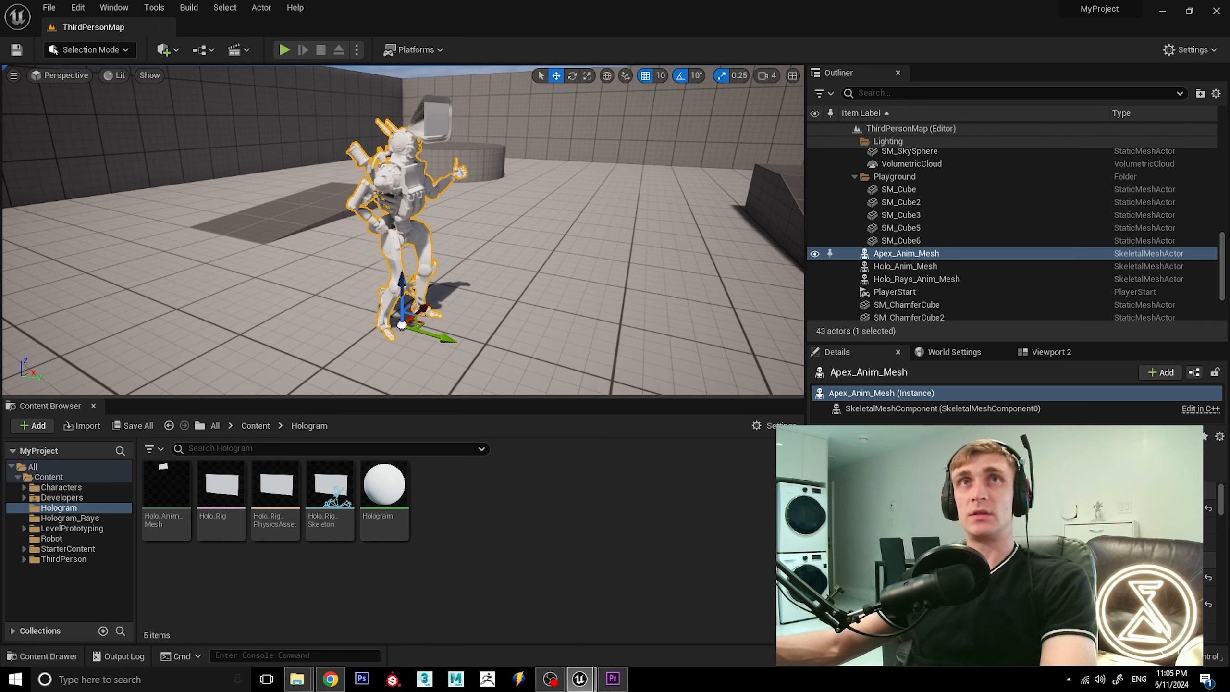
click(433, 115)
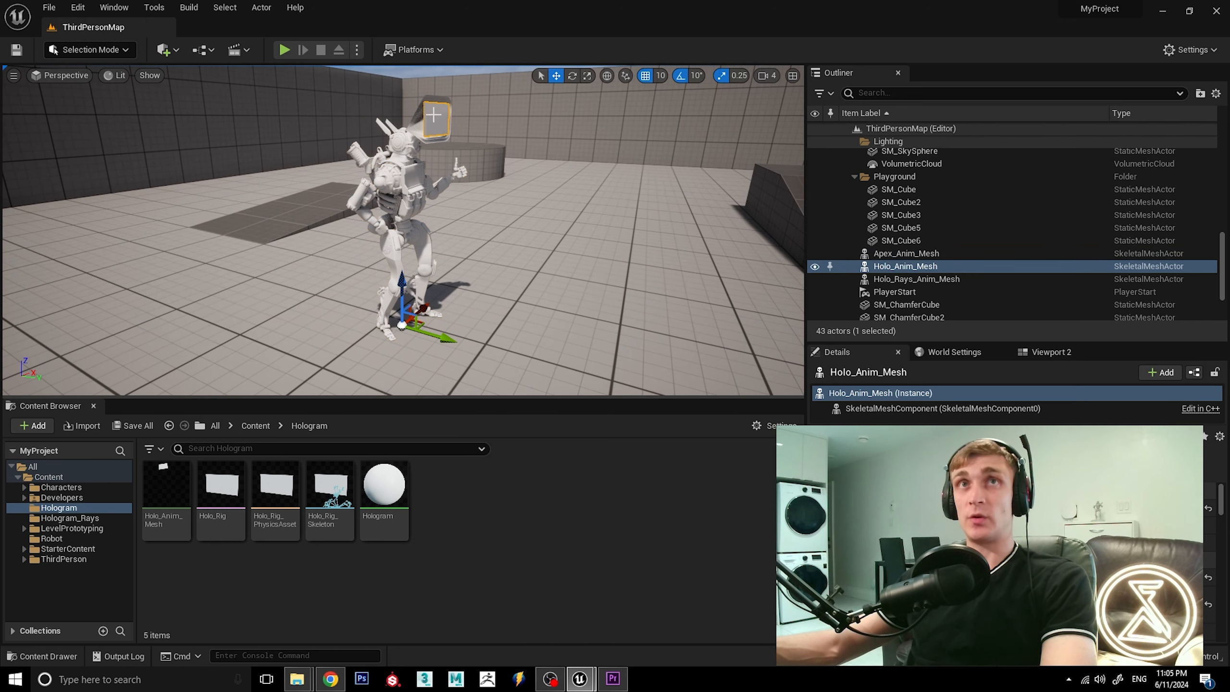
click(390, 209)
Import all Base and Right_side textures from the Test_Textures/Cinematic/Bright folder into the Robot content folder.
click(256, 425)
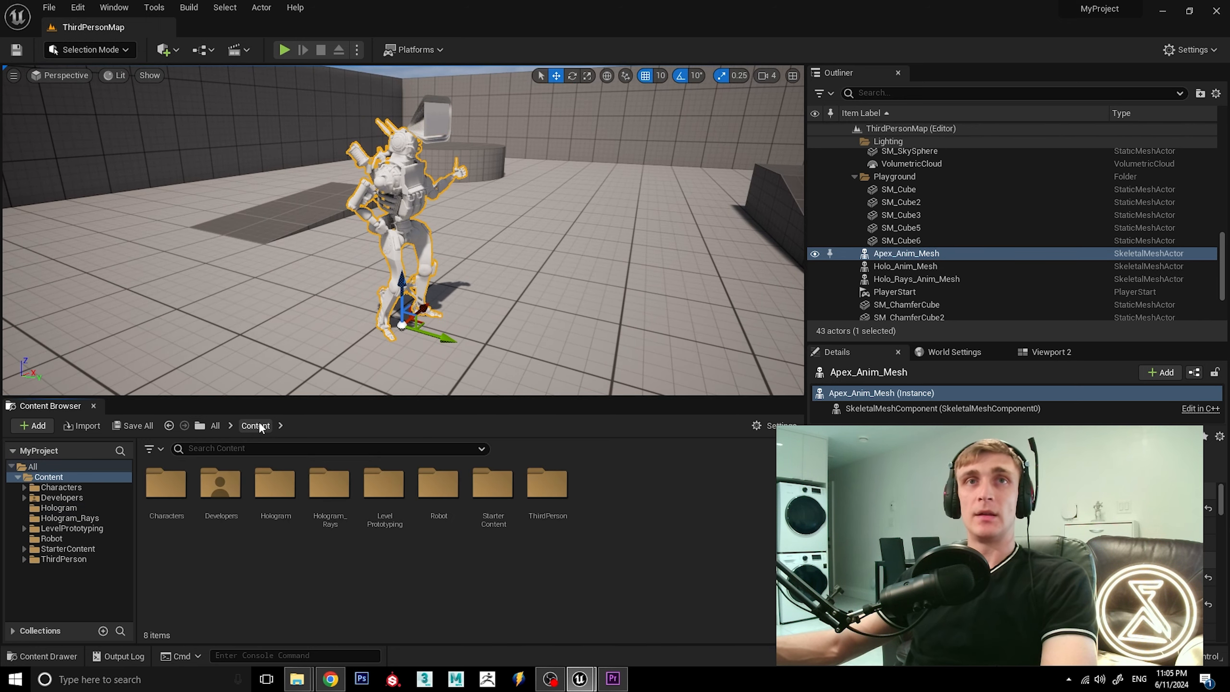
double_click(438, 489)
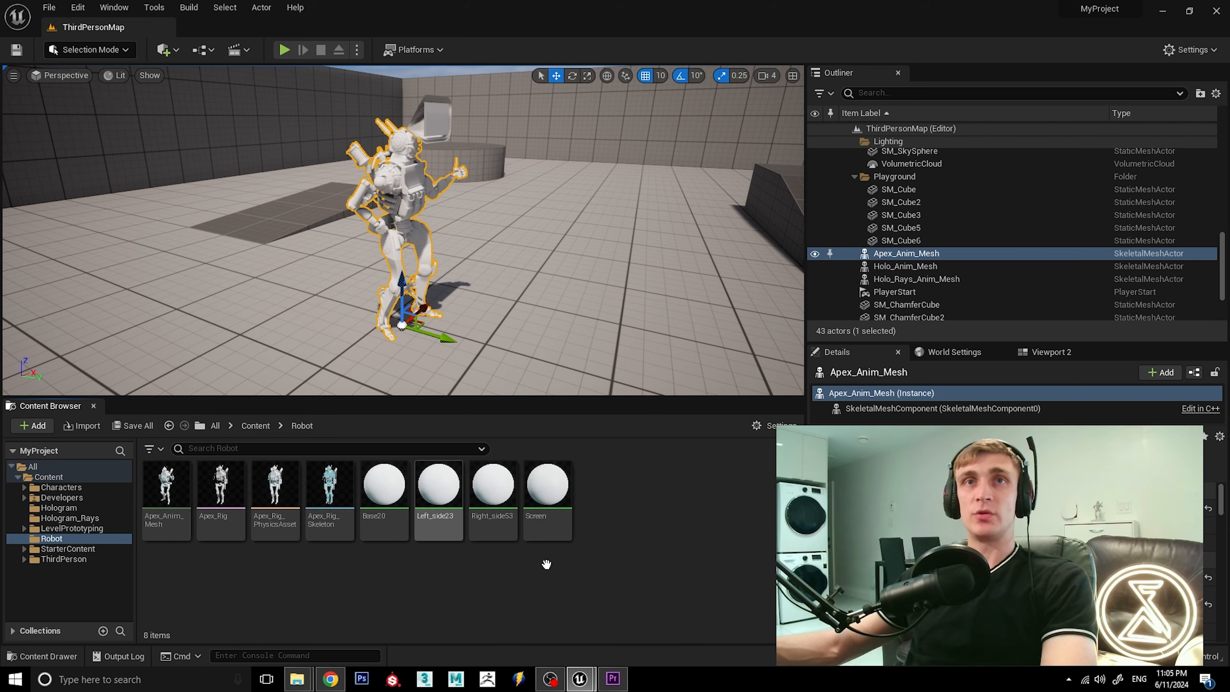
mouse_move(314, 683)
click(357, 630)
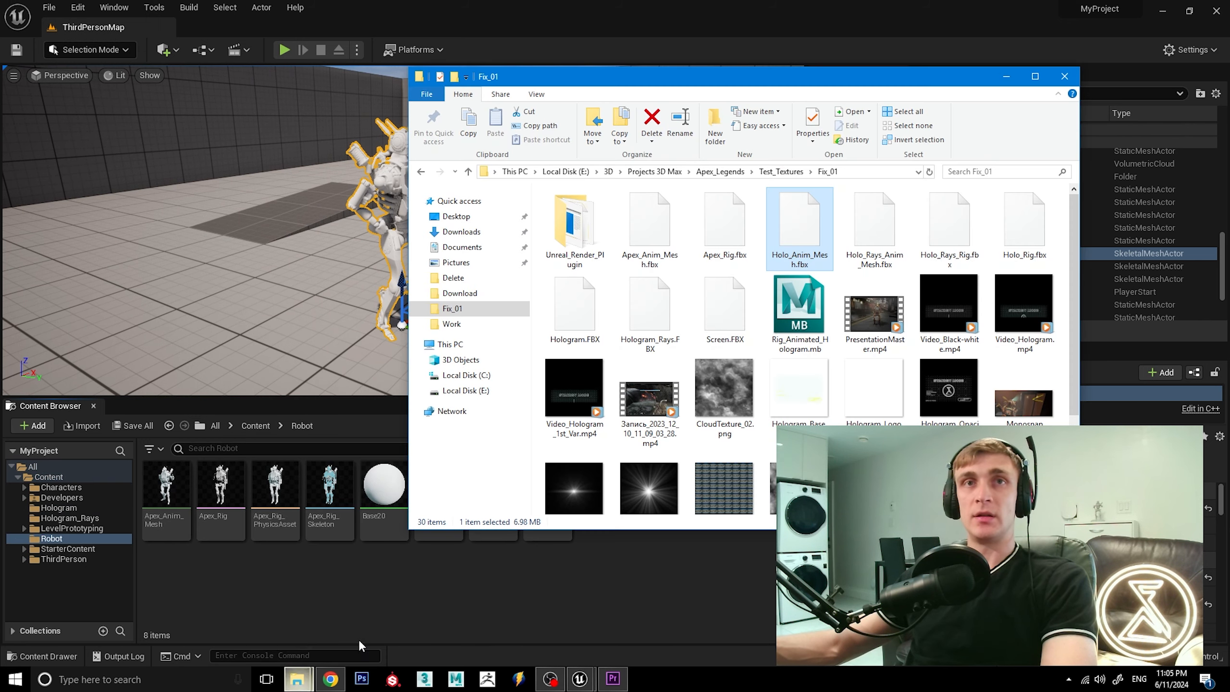
click(781, 171)
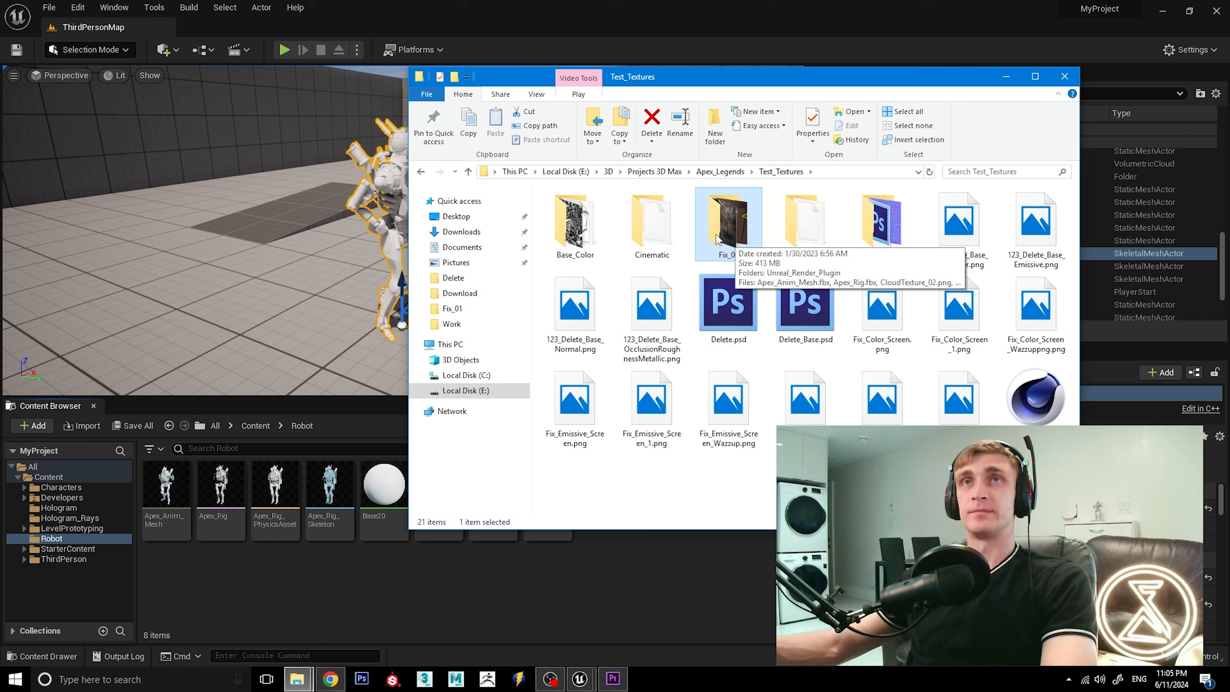
double_click(651, 221)
double_click(607, 213)
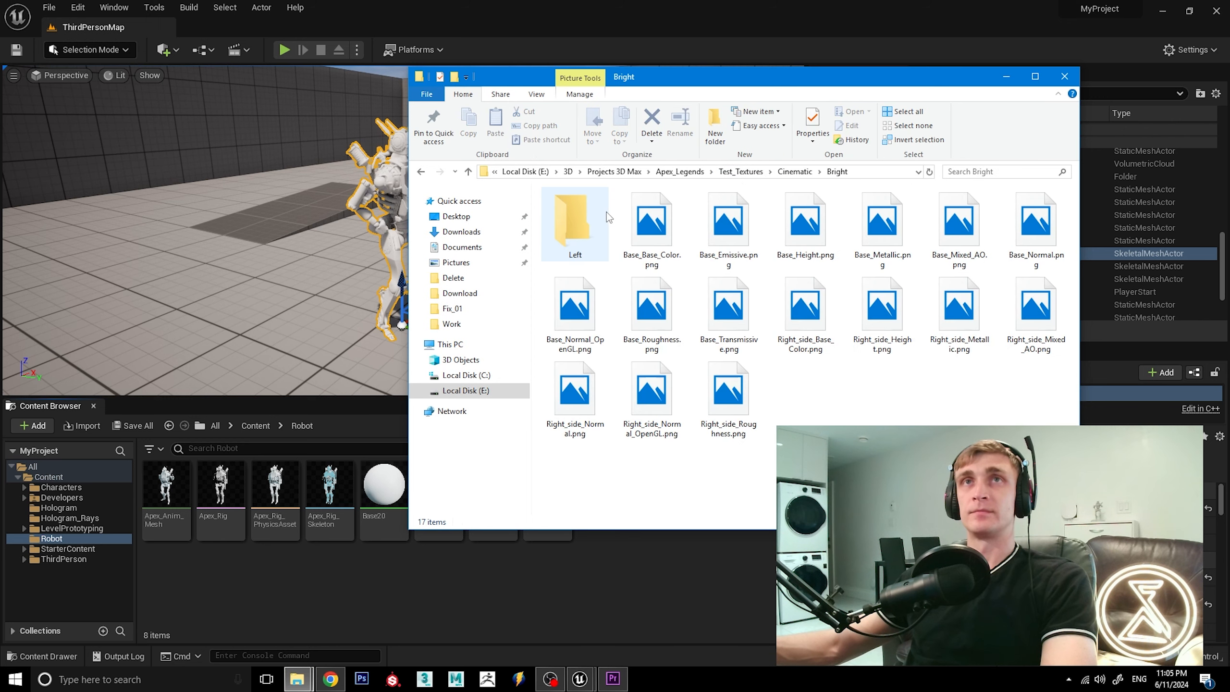
click(651, 225)
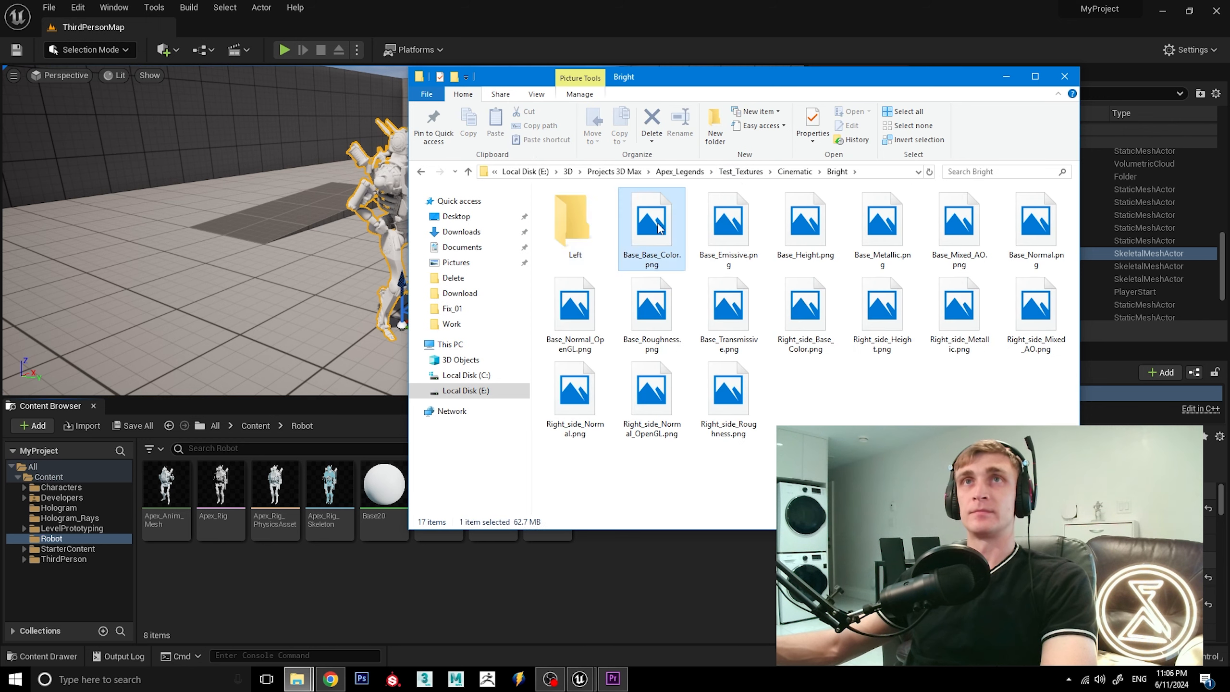
shift+click(732, 409)
drag(643, 230, 641, 587)
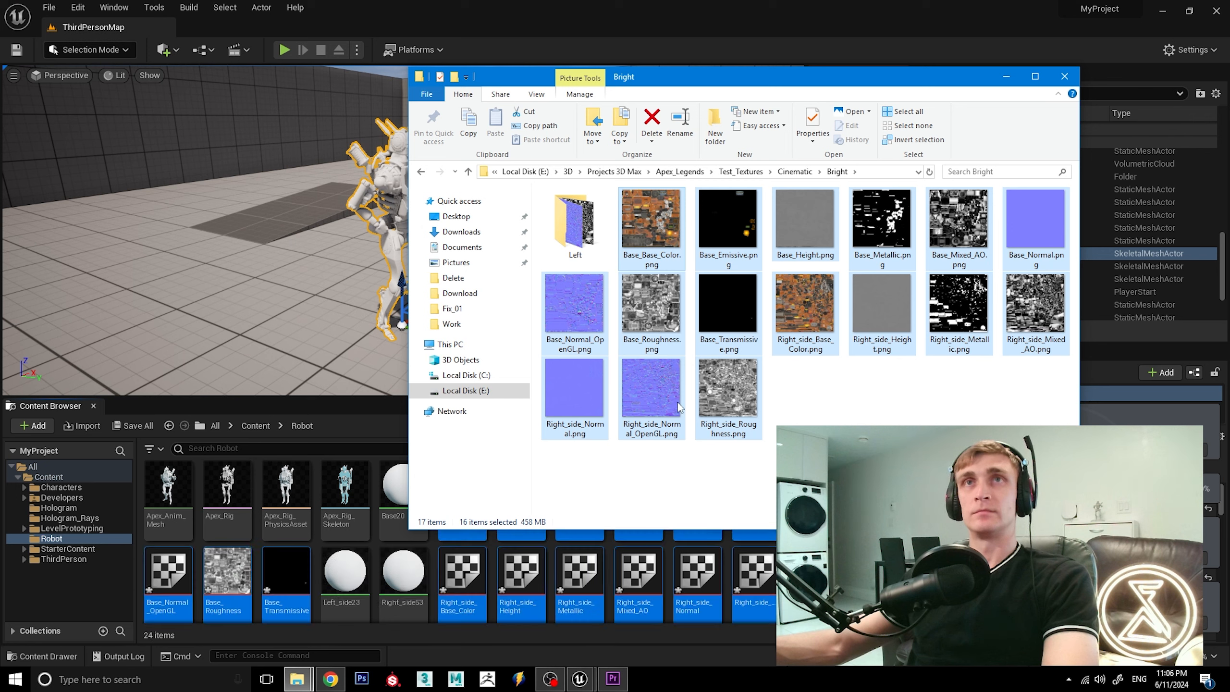
Import all Left_side textures from the Left subfolder of Bright into the Robot content folder.
click(575, 238)
double_click(575, 237)
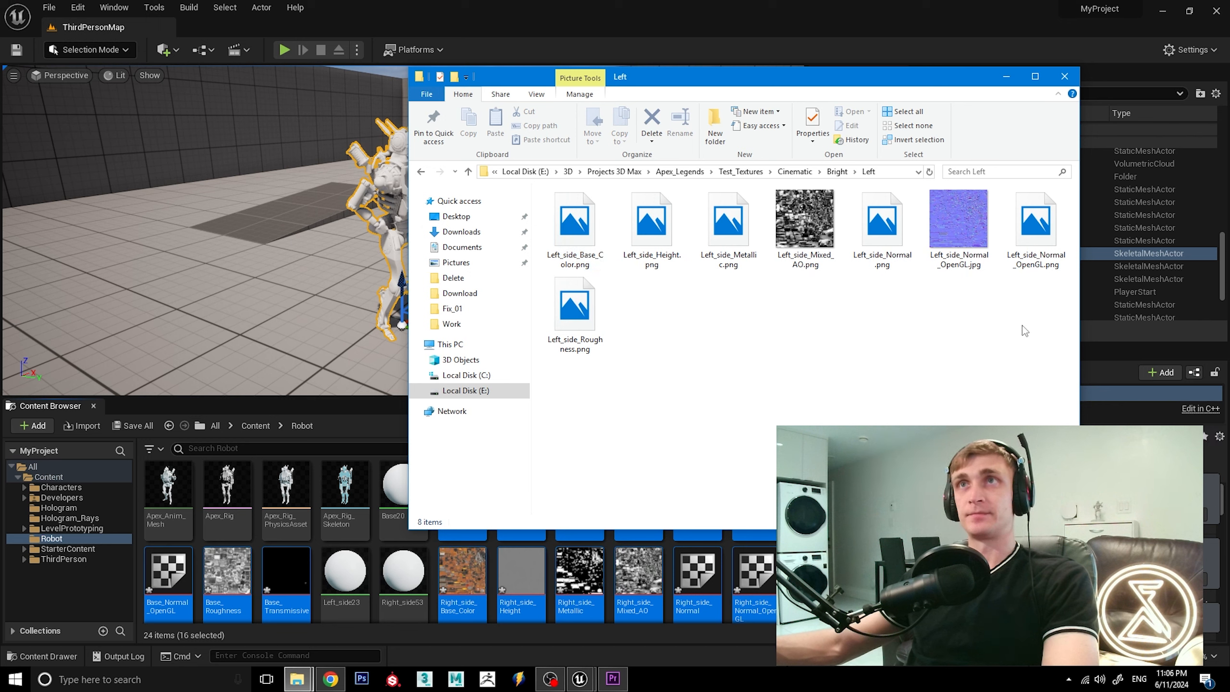
drag(1049, 373, 579, 231)
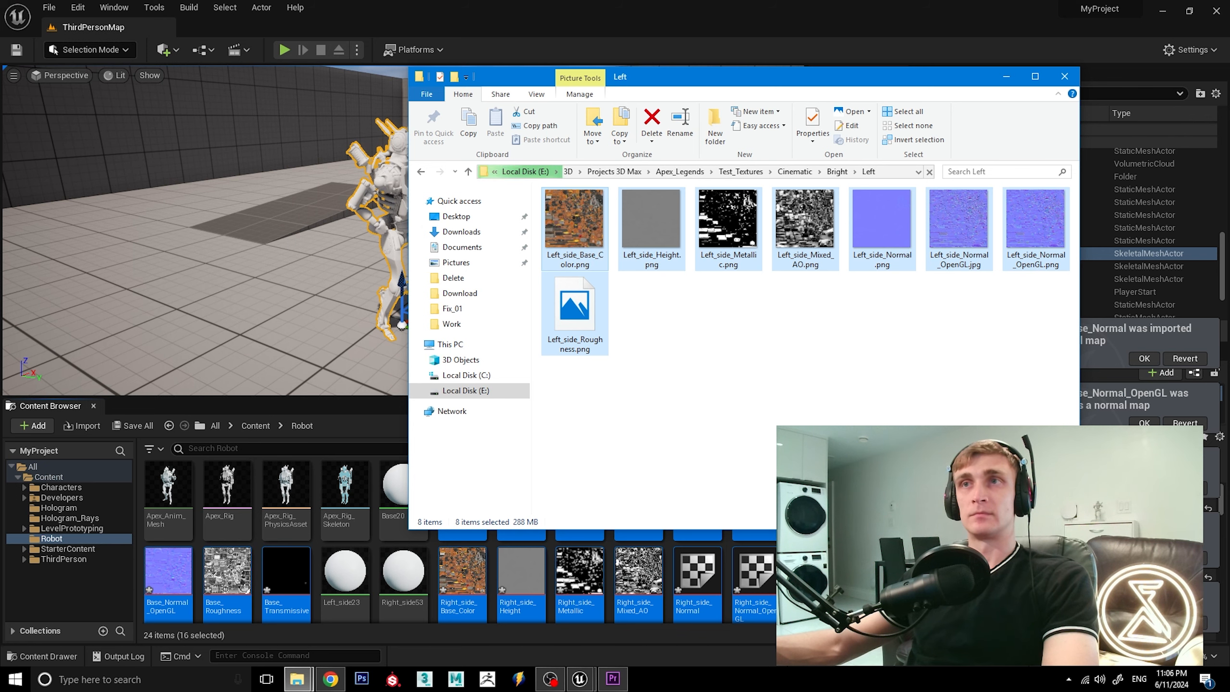
click(624, 18)
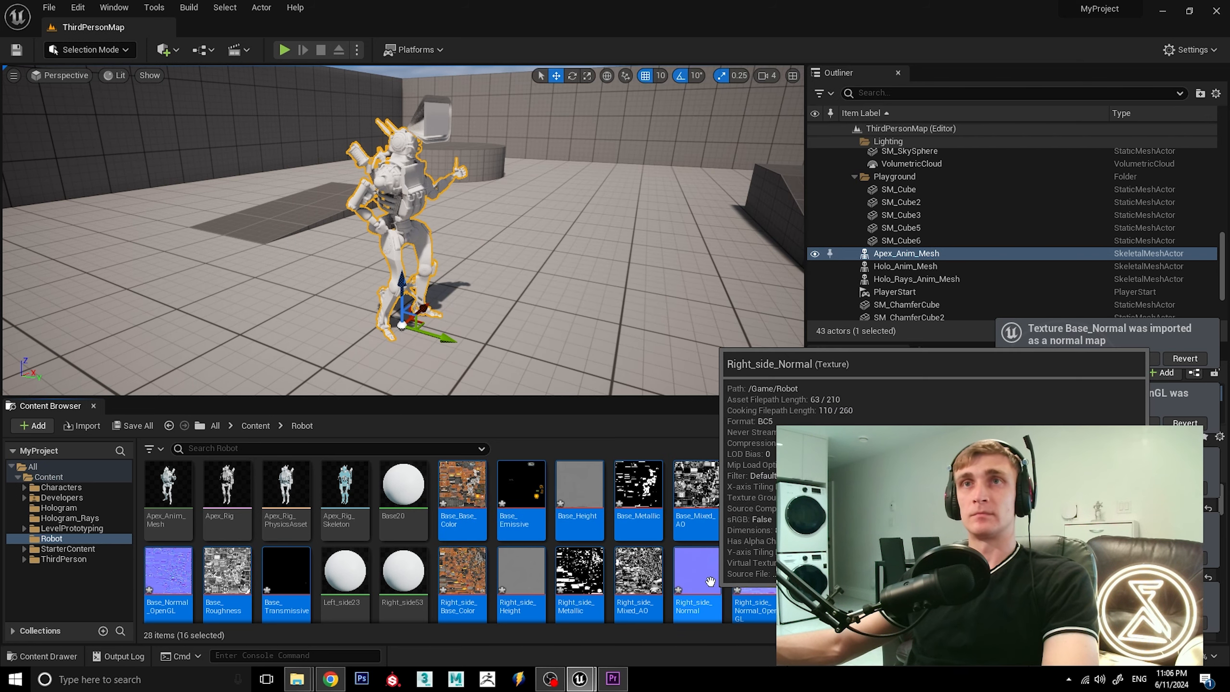
scroll(710, 581, down, 2)
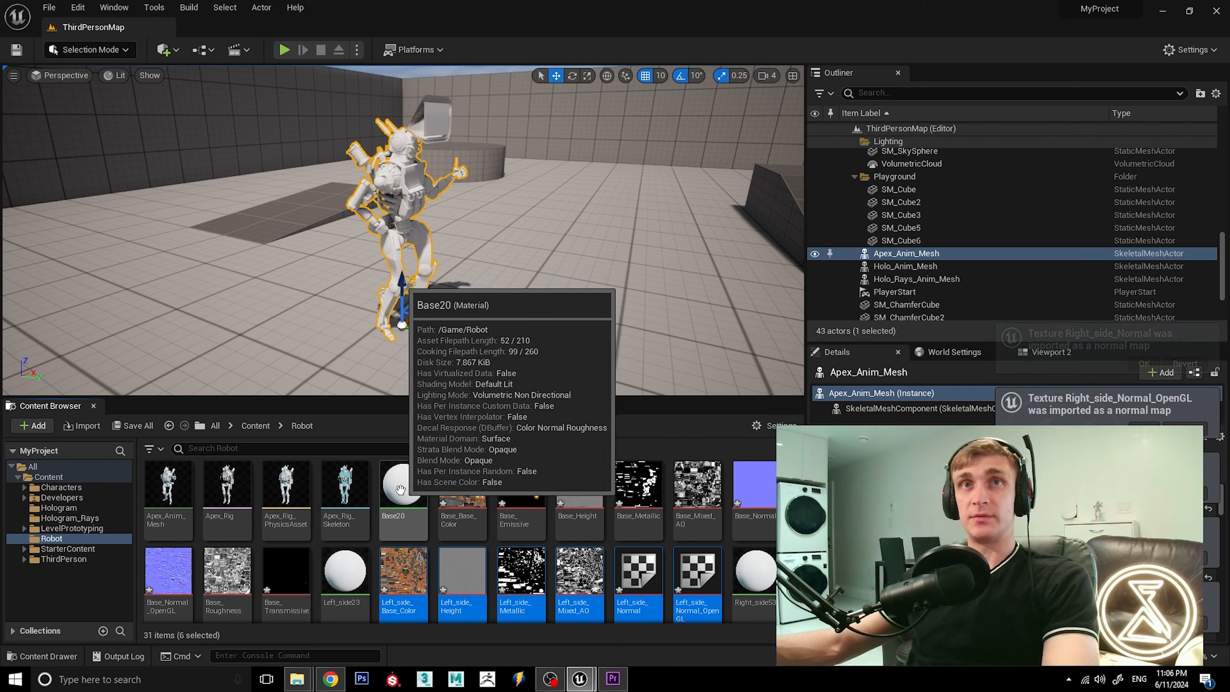
Open the Base20 material from the Robot folder and delete its Param node.
click(400, 490)
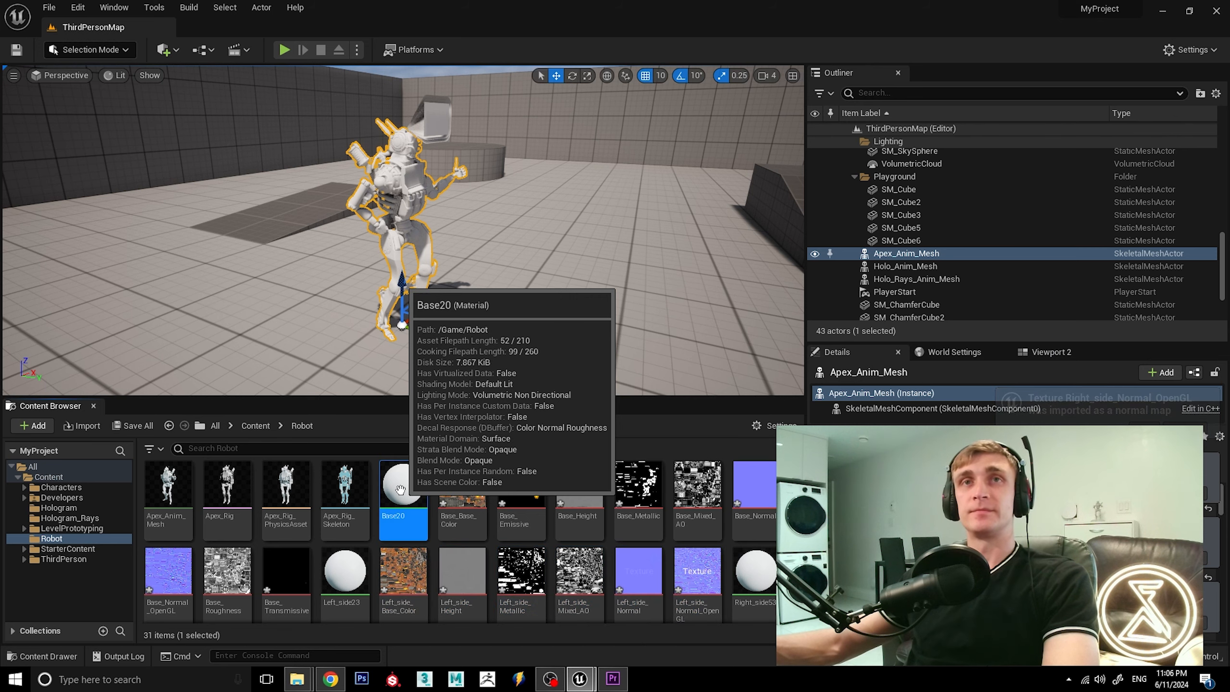
double_click(400, 491)
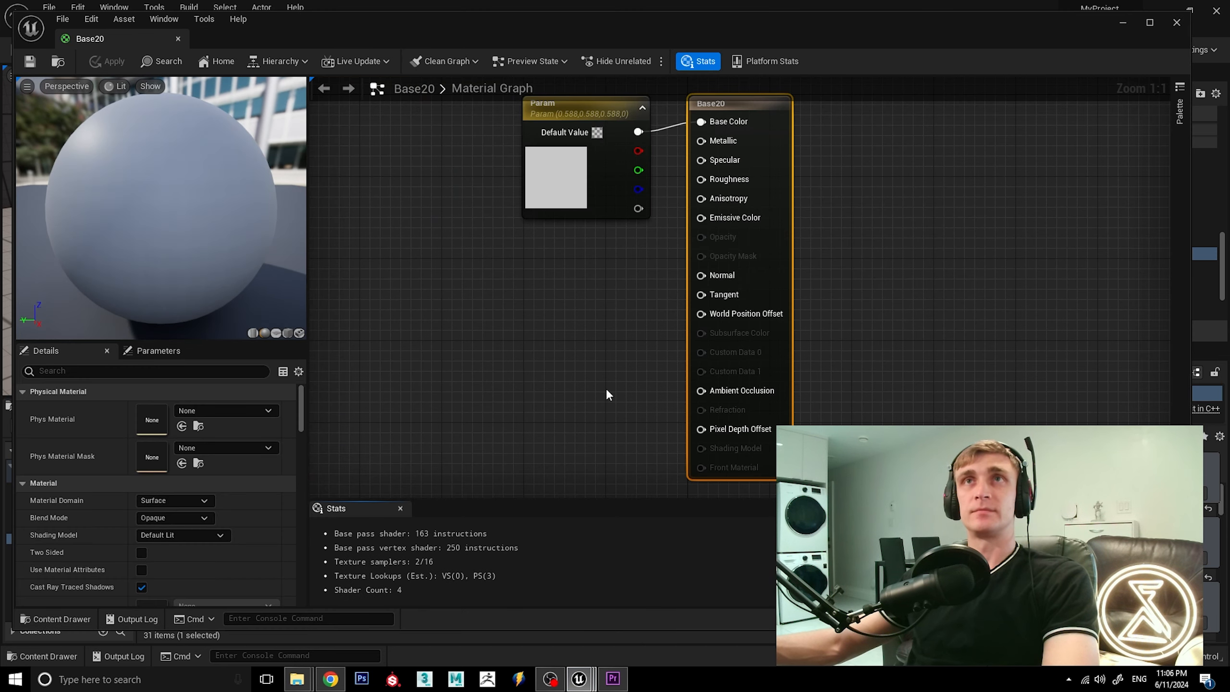
click(583, 122)
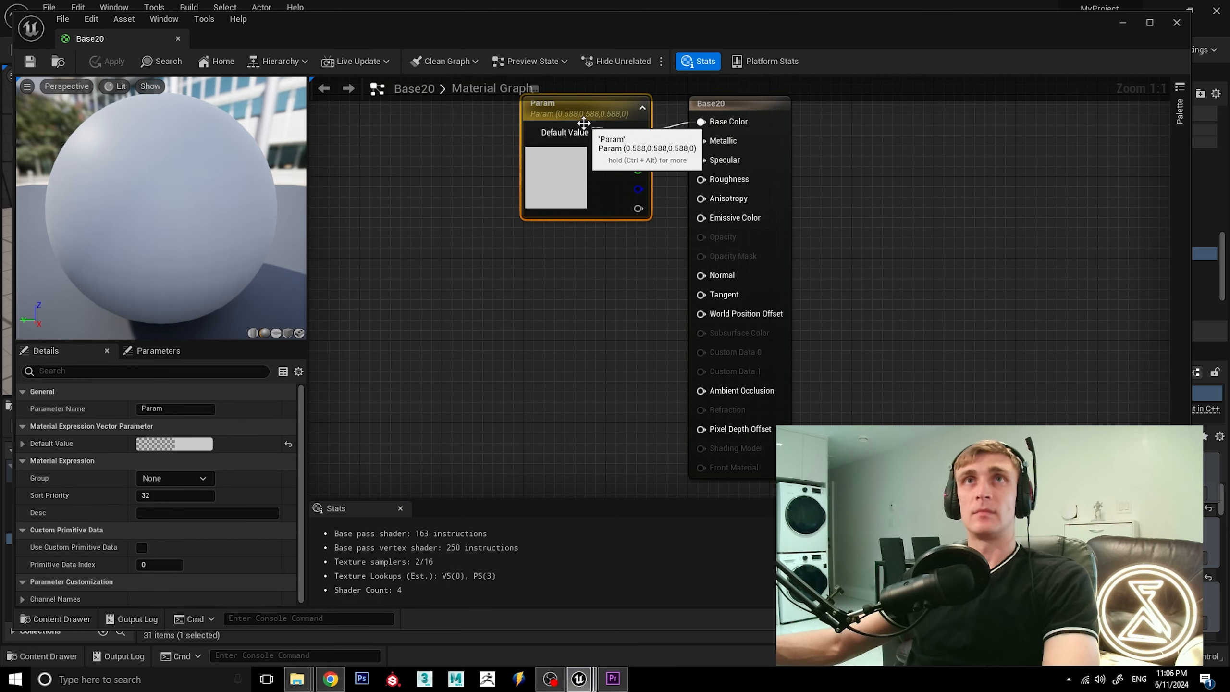
key(Delete)
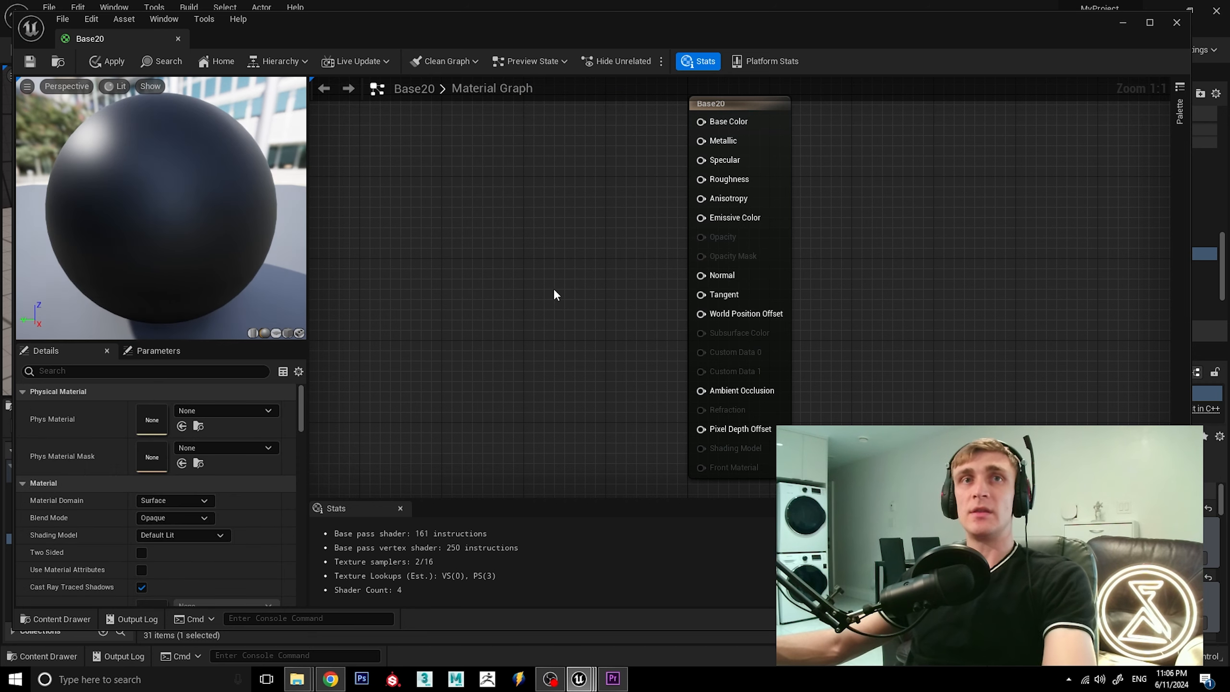
Add a Texture Sample node to the Base20 material graph, place it above and beside the material node, and assign the Base_Base_Color texture.
scroll(601, 281, down, 2)
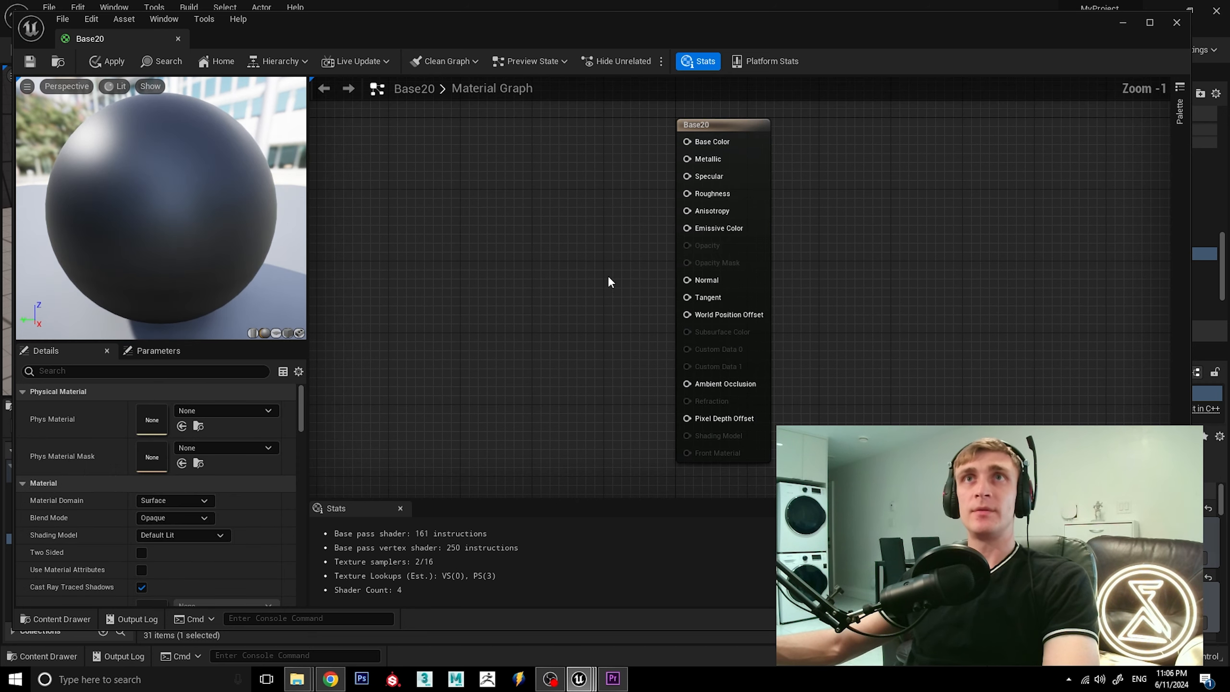
key(t)
click(541, 158)
drag(567, 163, 563, 126)
scroll(683, 276, down, 4)
scroll(685, 288, up, 6)
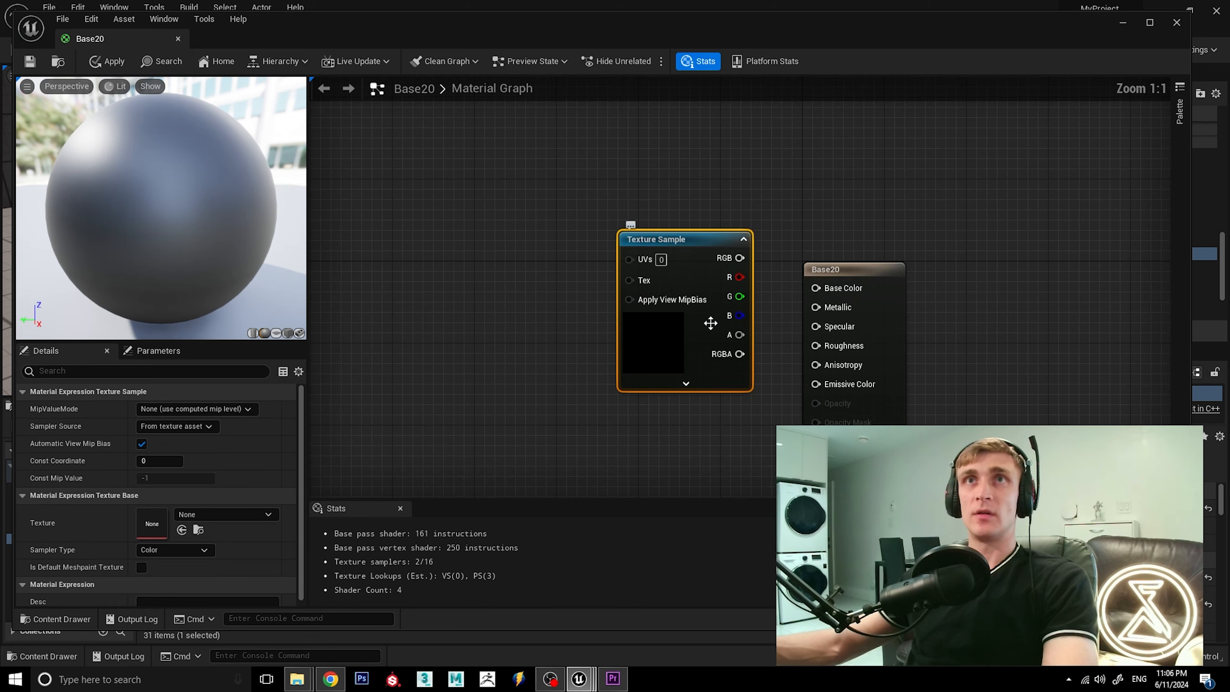
drag(702, 262, 671, 160)
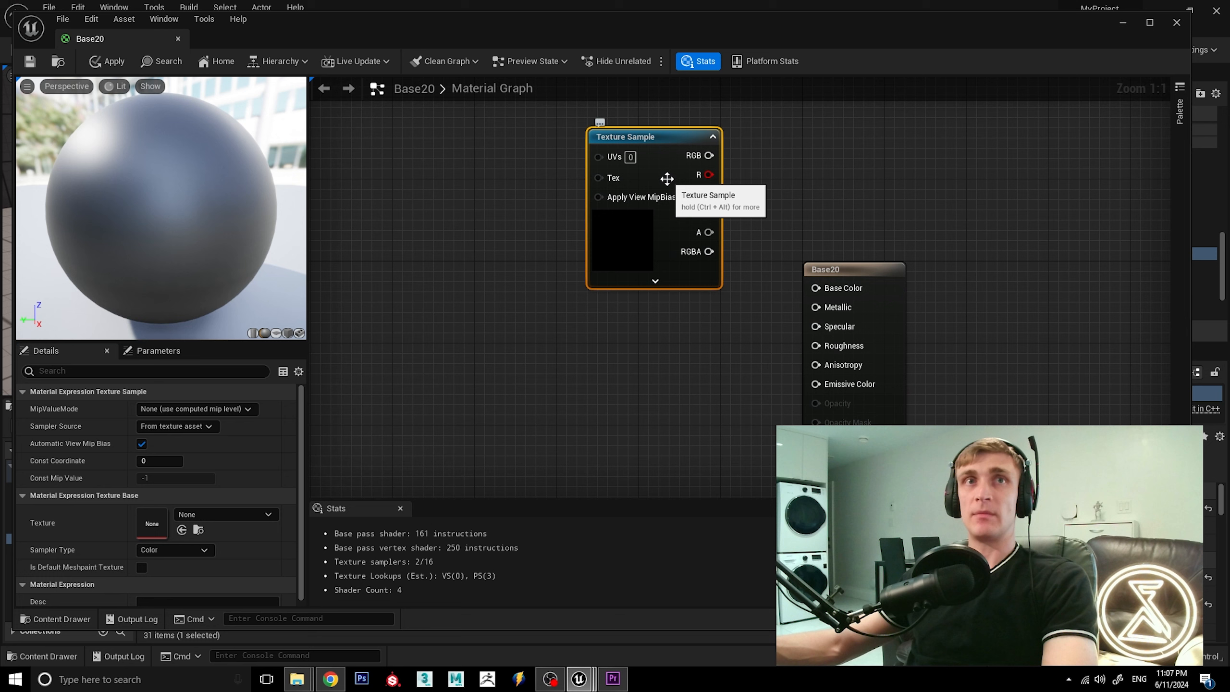
click(235, 513)
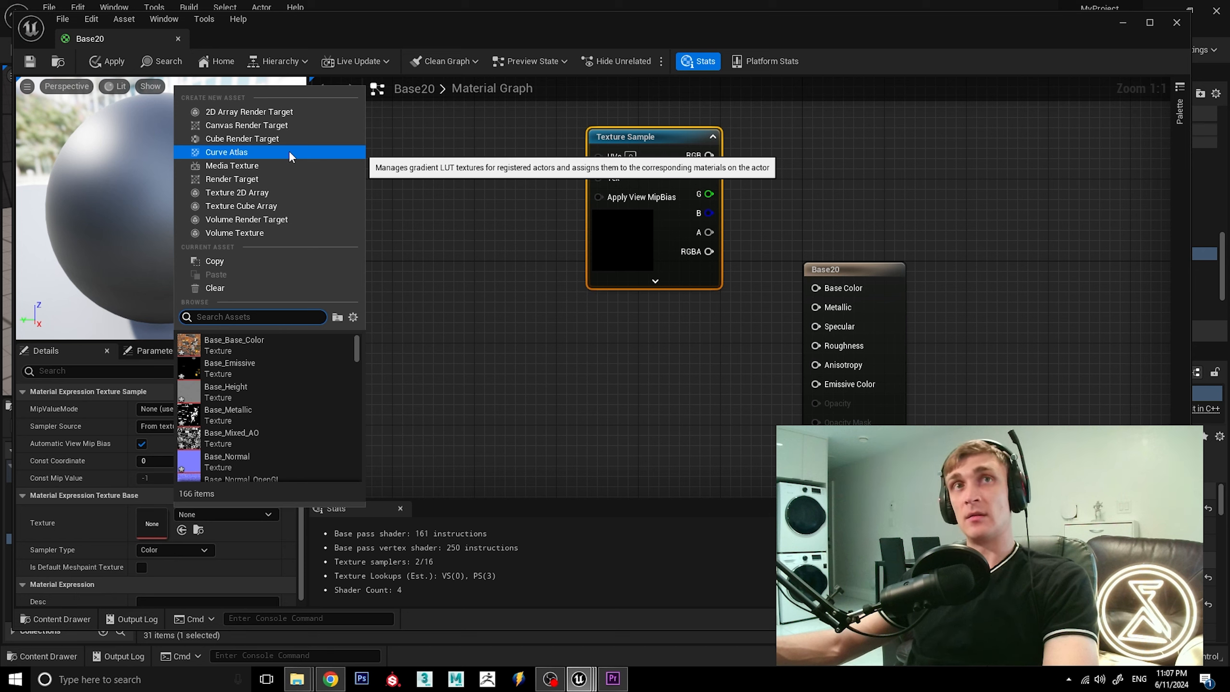
click(268, 345)
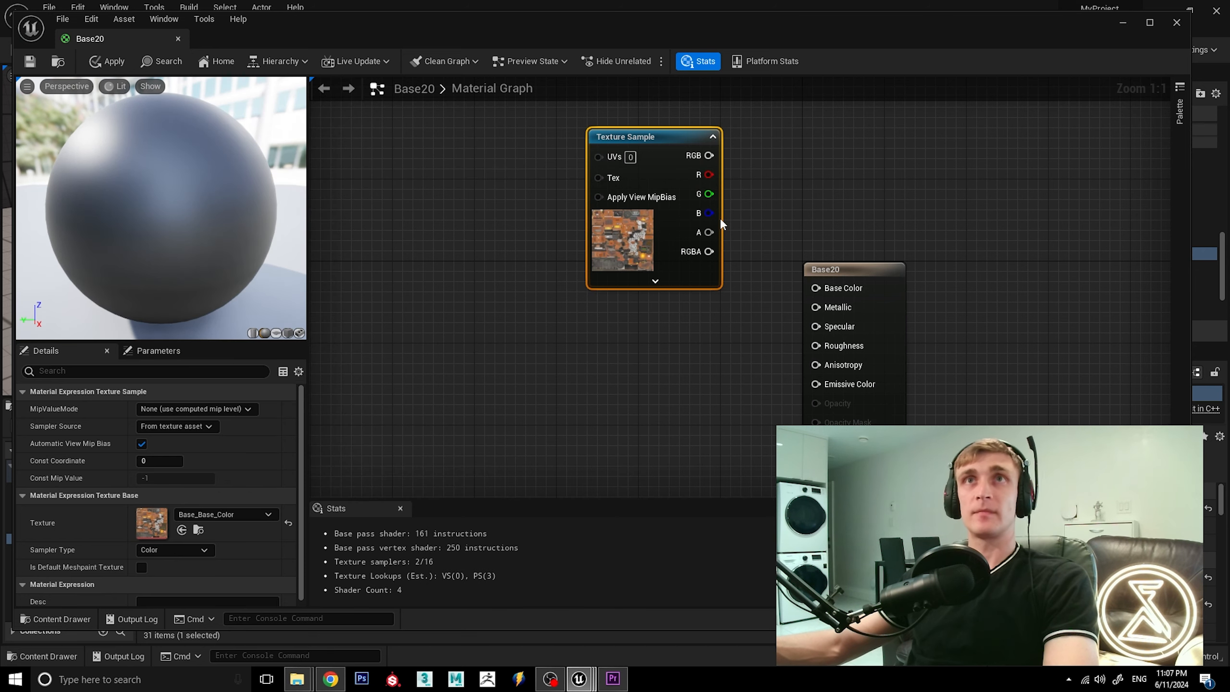
Connect the Base_Base_Color sample's RGB output to the Base Color input of Base20 and nudge the sample node upward.
drag(709, 156, 818, 295)
click(740, 348)
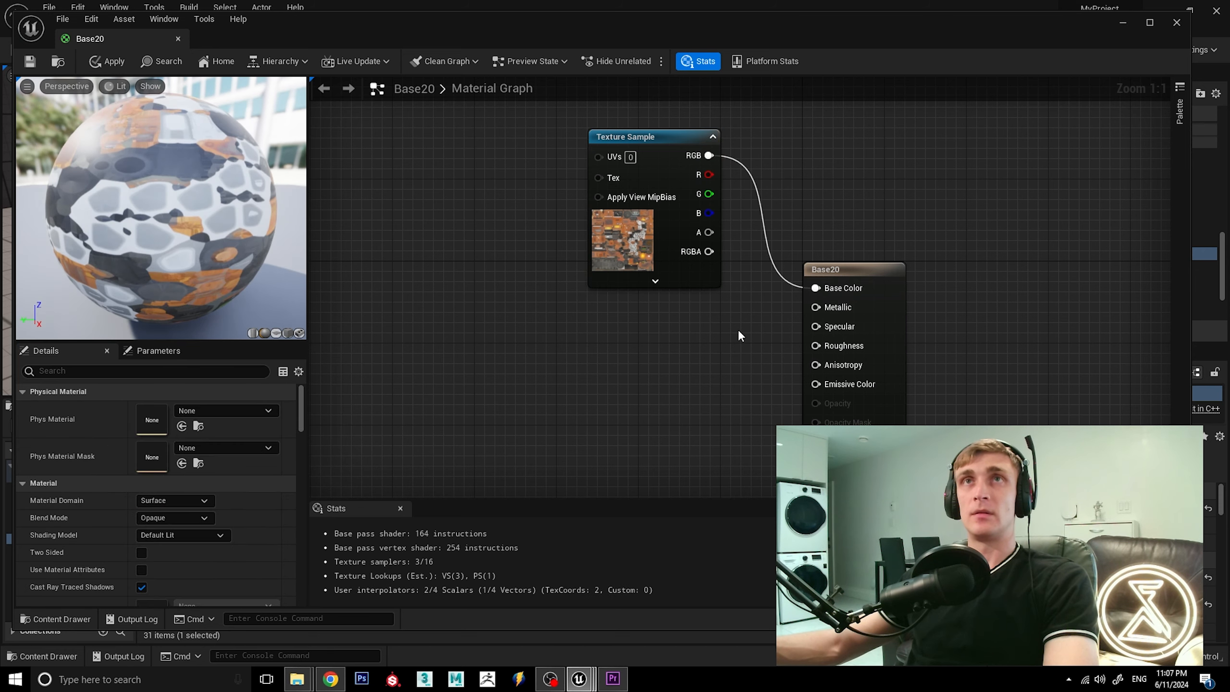
scroll(737, 329, down, 1)
click(677, 134)
mouse_move(676, 134)
mouse_down()
mouse_move(674, 109)
mouse_move(675, 127)
mouse_up()
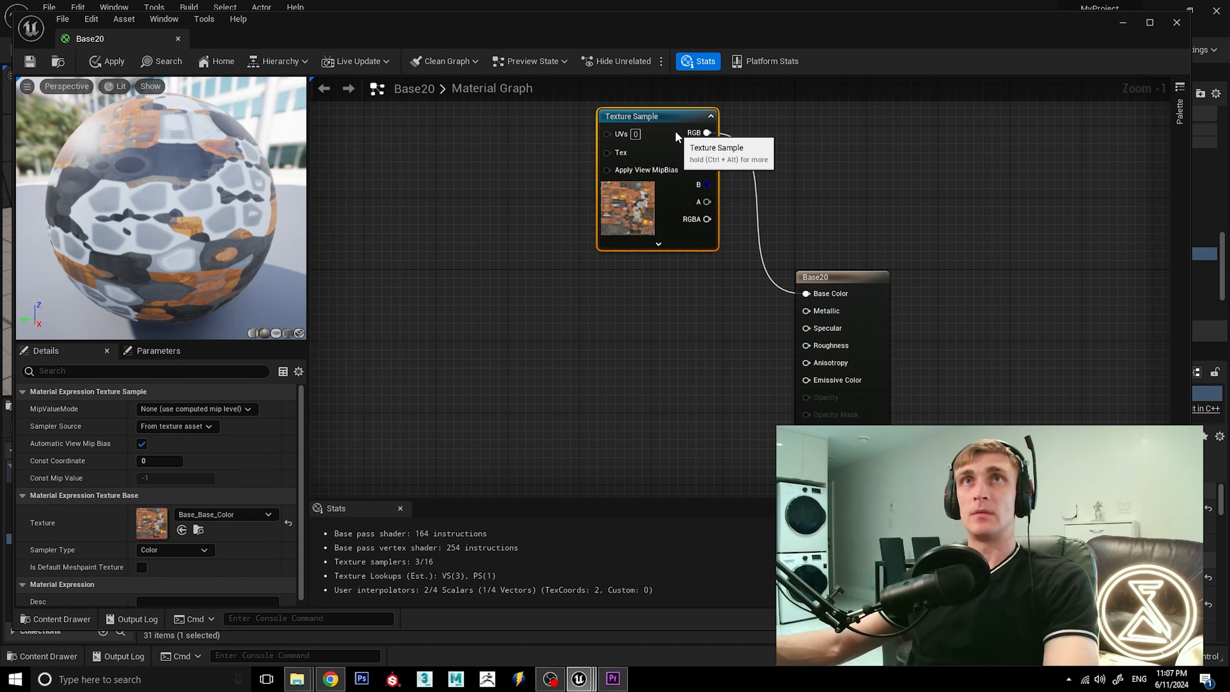
click(802, 245)
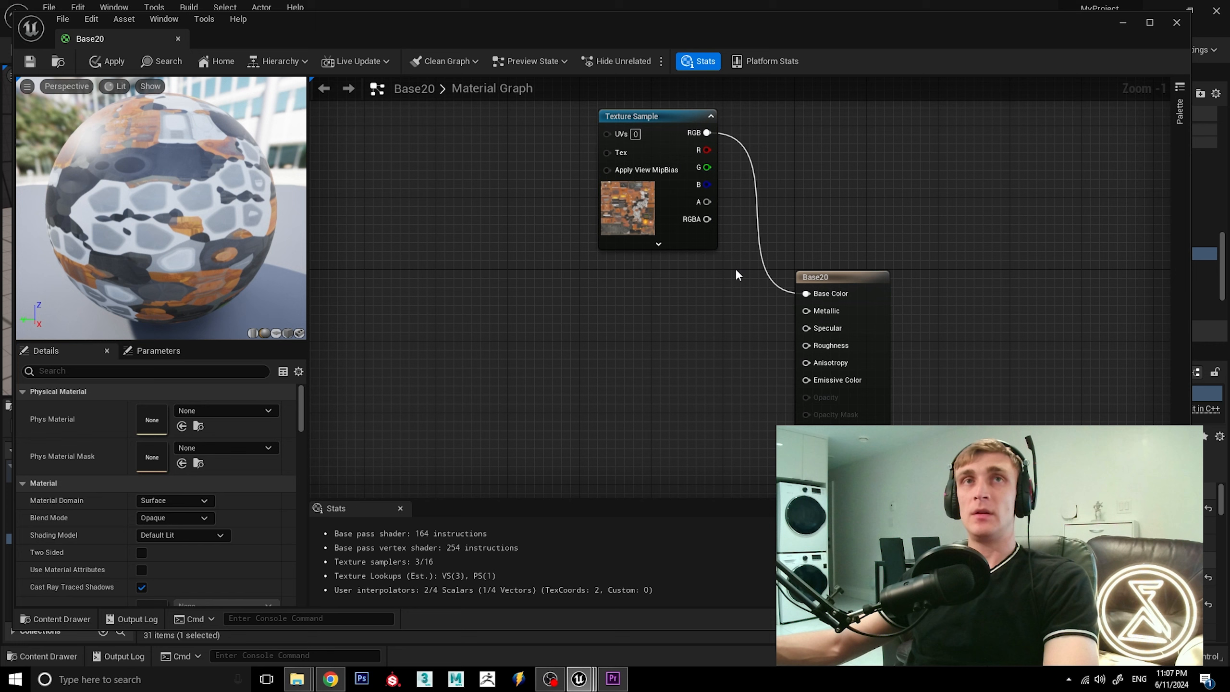
Add a second Texture Sample below the first, assign Base_Metallic, and connect its RGB output to Metallic.
click(638, 305)
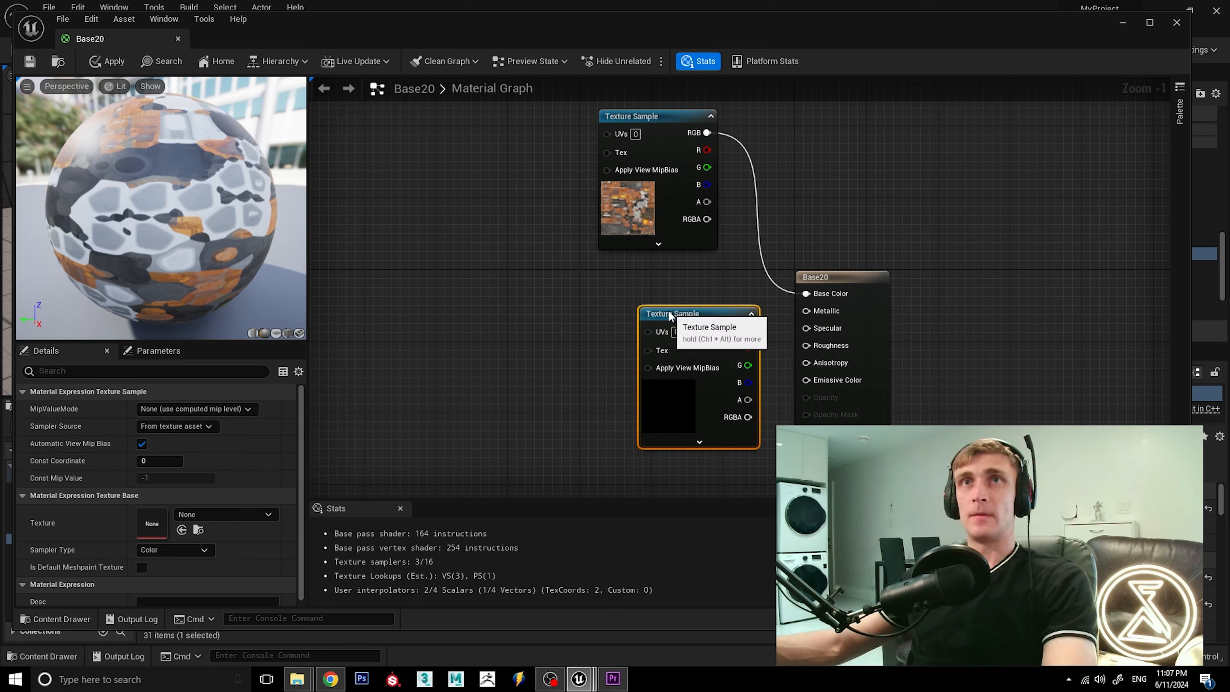
drag(668, 310, 630, 266)
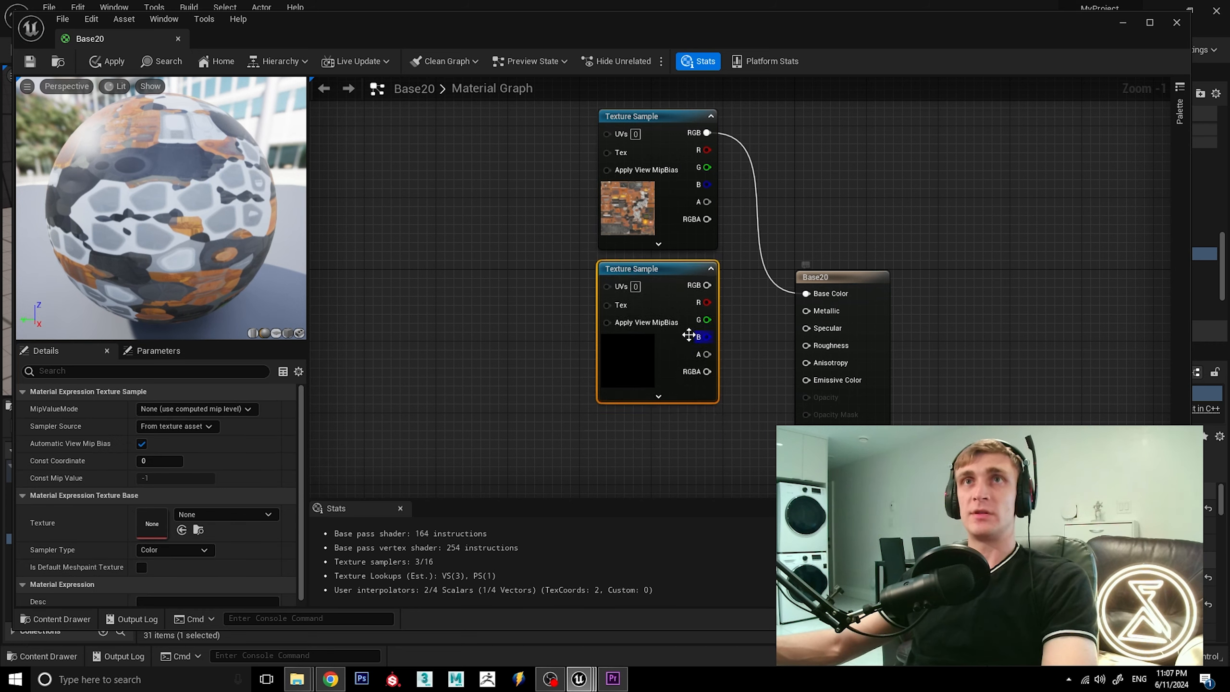
click(235, 513)
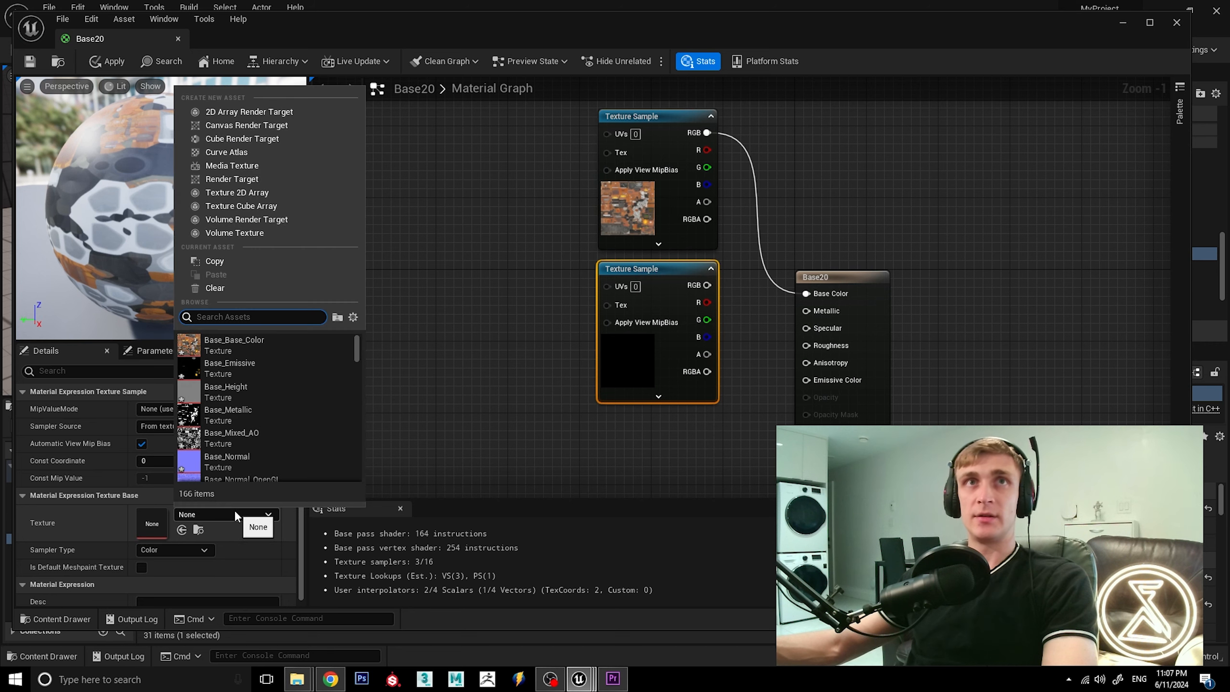
click(266, 409)
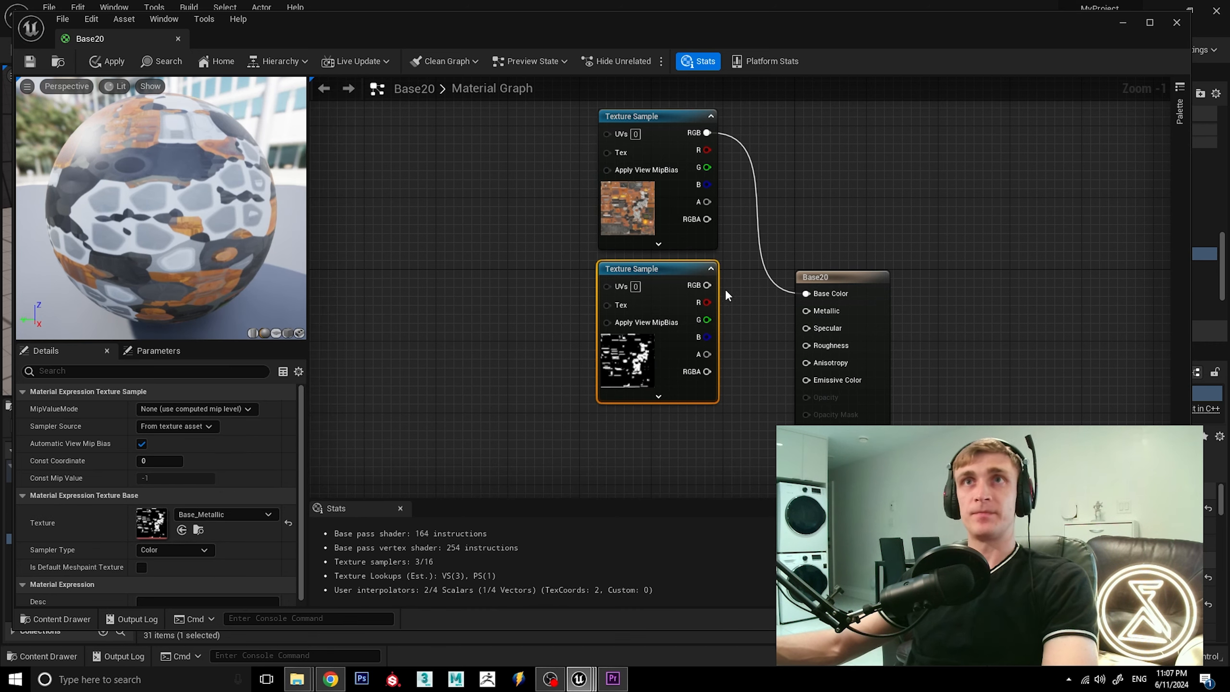
drag(807, 313, 808, 313)
click(718, 454)
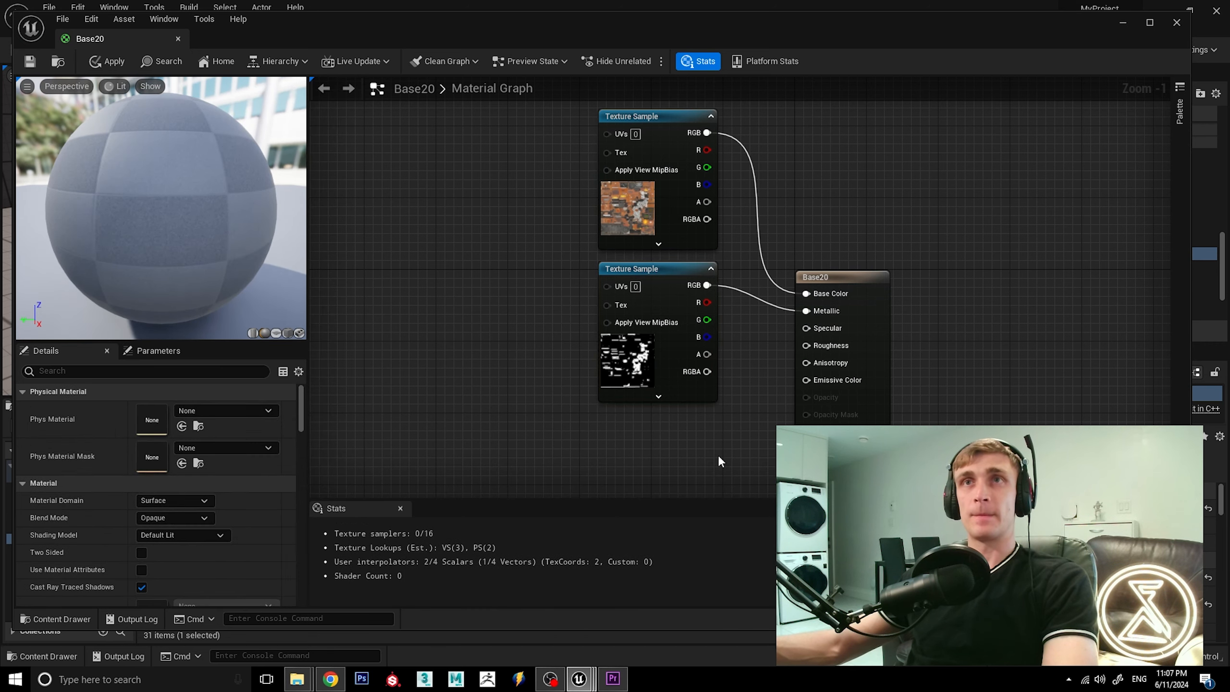
Add a third Texture Sample below the metallic one, assign Base_Roughness, and connect its RGB output to Roughness.
click(629, 428)
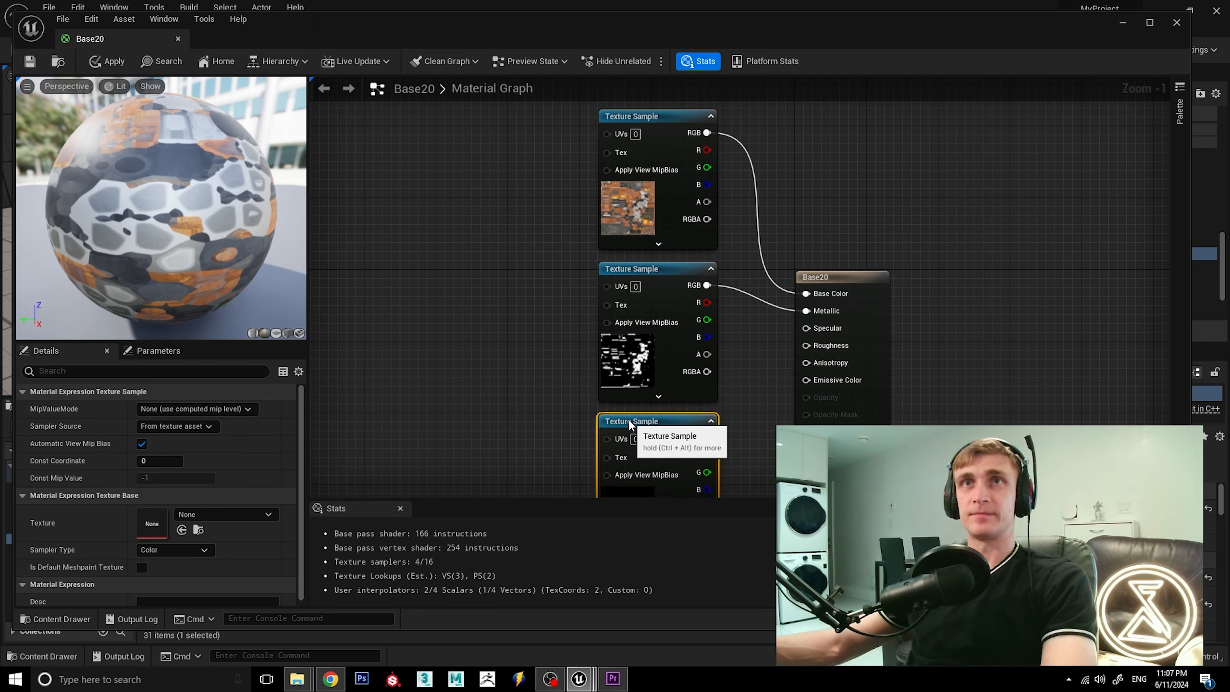
click(214, 512)
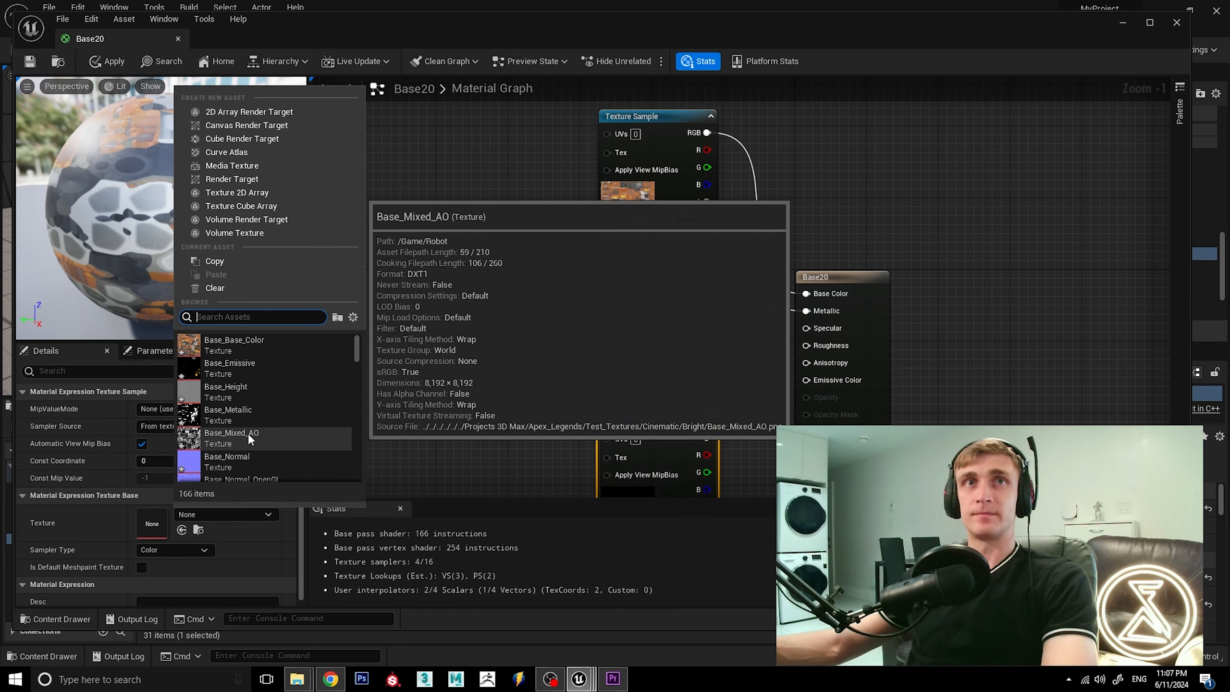
scroll(266, 436, down, 3)
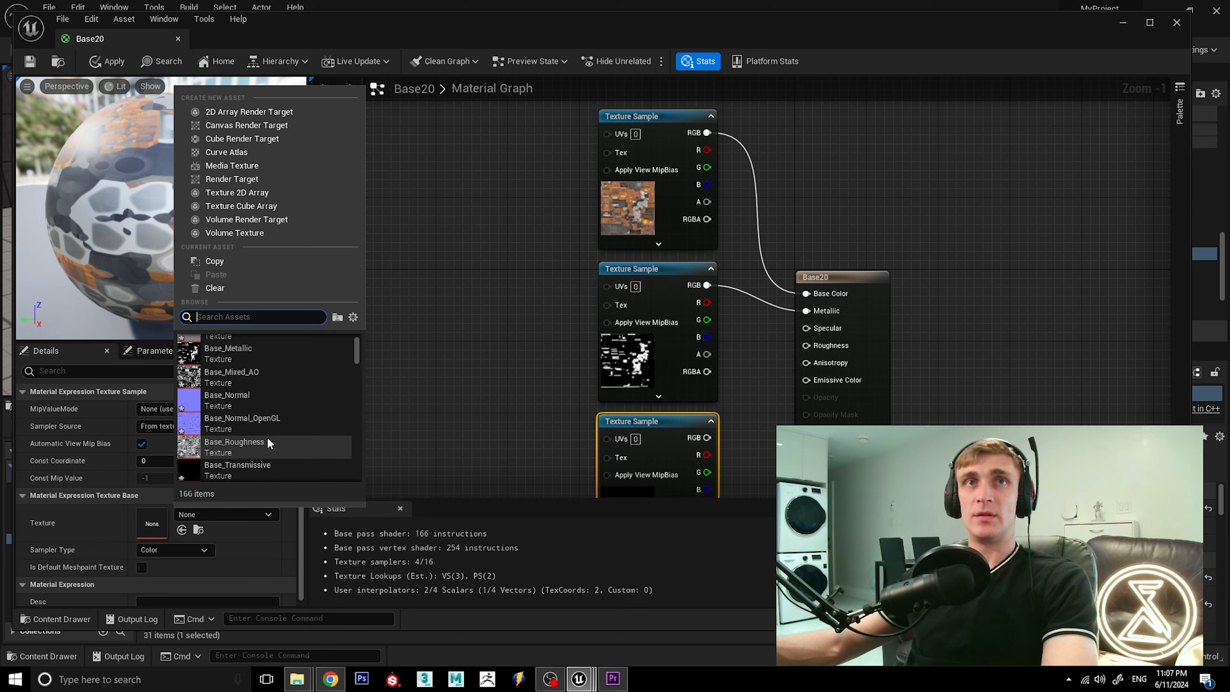
click(268, 441)
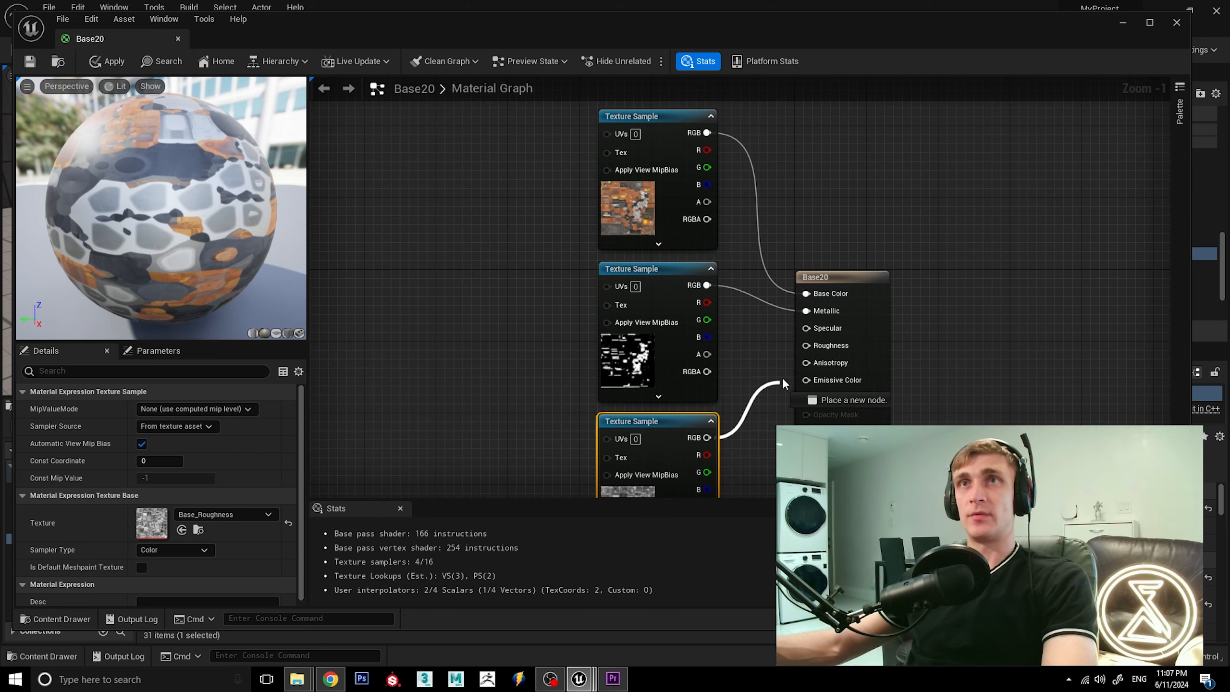
drag(782, 377, 805, 346)
Add a fourth Texture Sample below the roughness one, assign Base_Emissive, and connect its RGB output to Emissive Color.
scroll(480, 256, down, 4)
scroll(538, 465, up, 3)
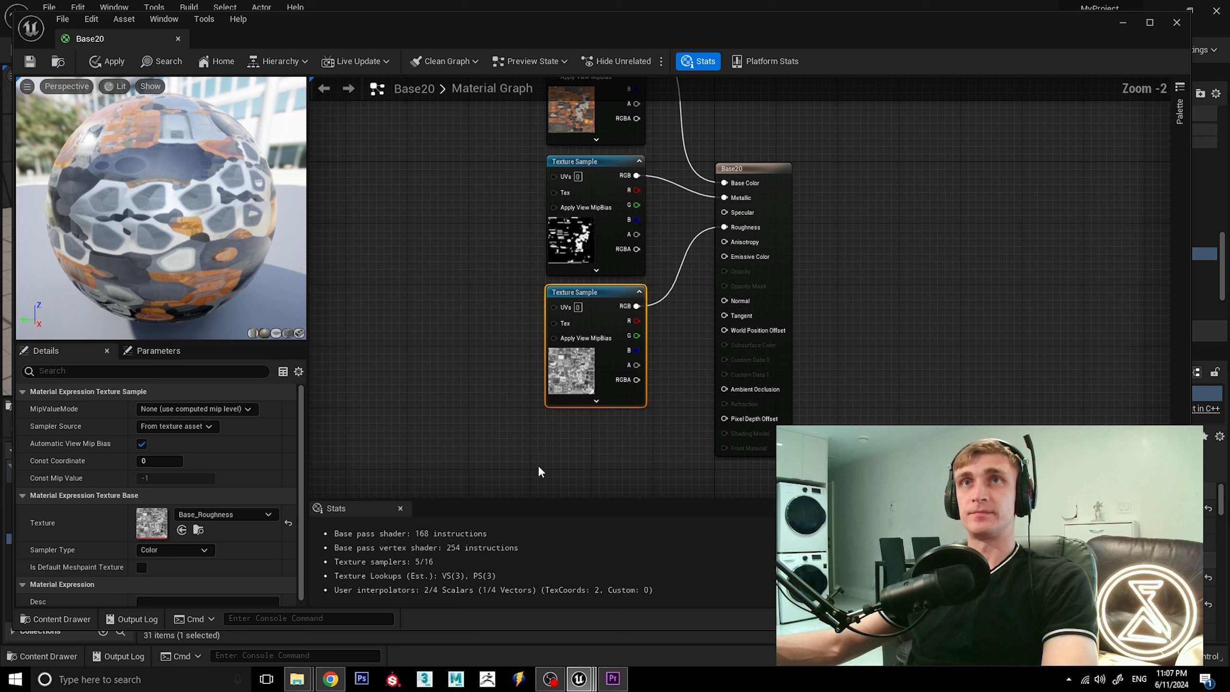
scroll(479, 400, up, 1)
click(593, 449)
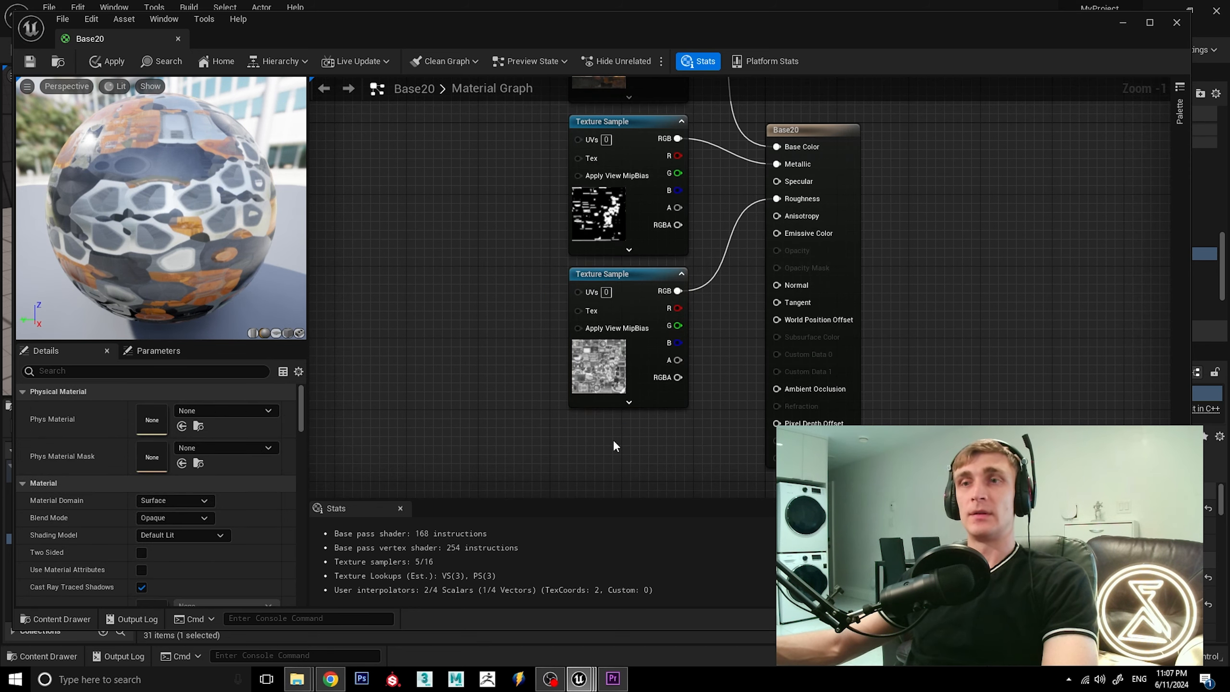
click(613, 440)
drag(637, 441, 605, 425)
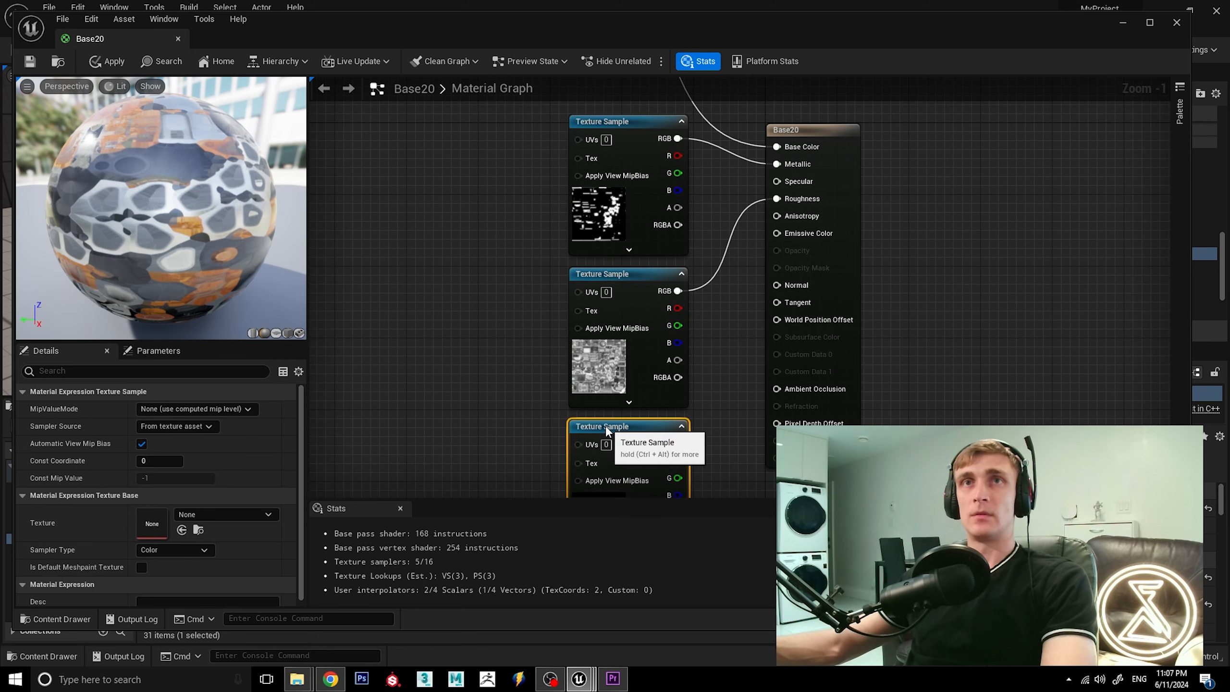
click(213, 514)
click(264, 368)
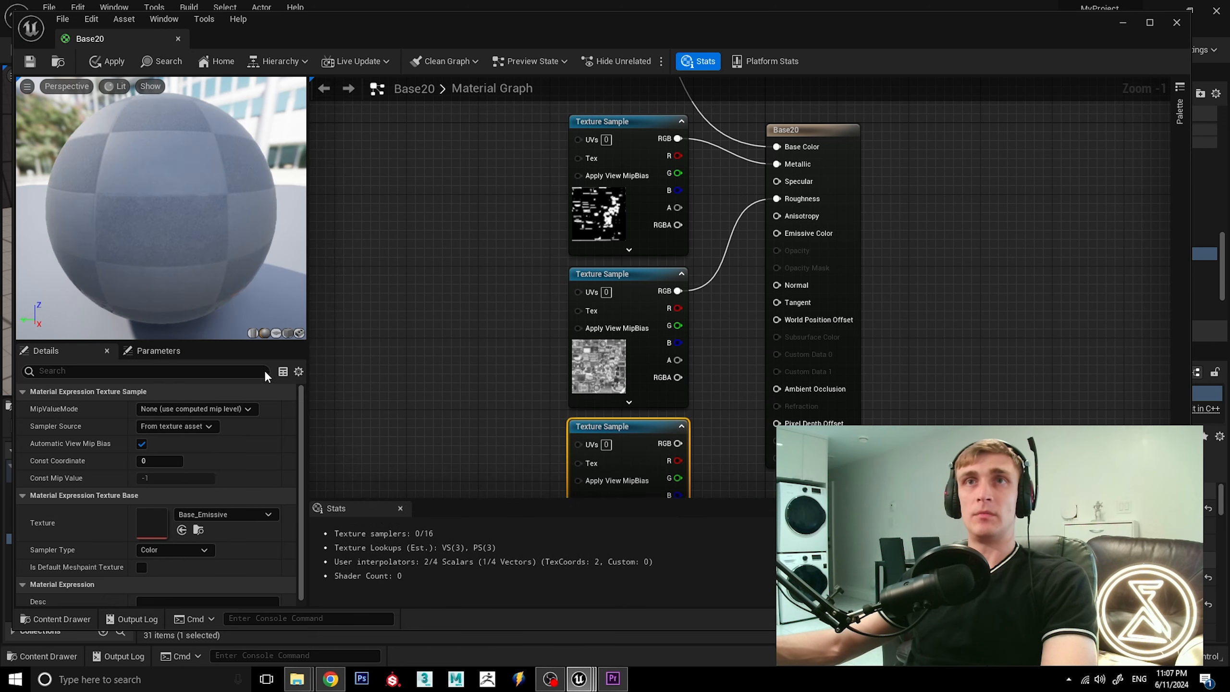
drag(678, 447, 775, 233)
Select all four Texture Sample nodes and move them together up and slightly away from the Base20 node.
scroll(716, 229, down, 2)
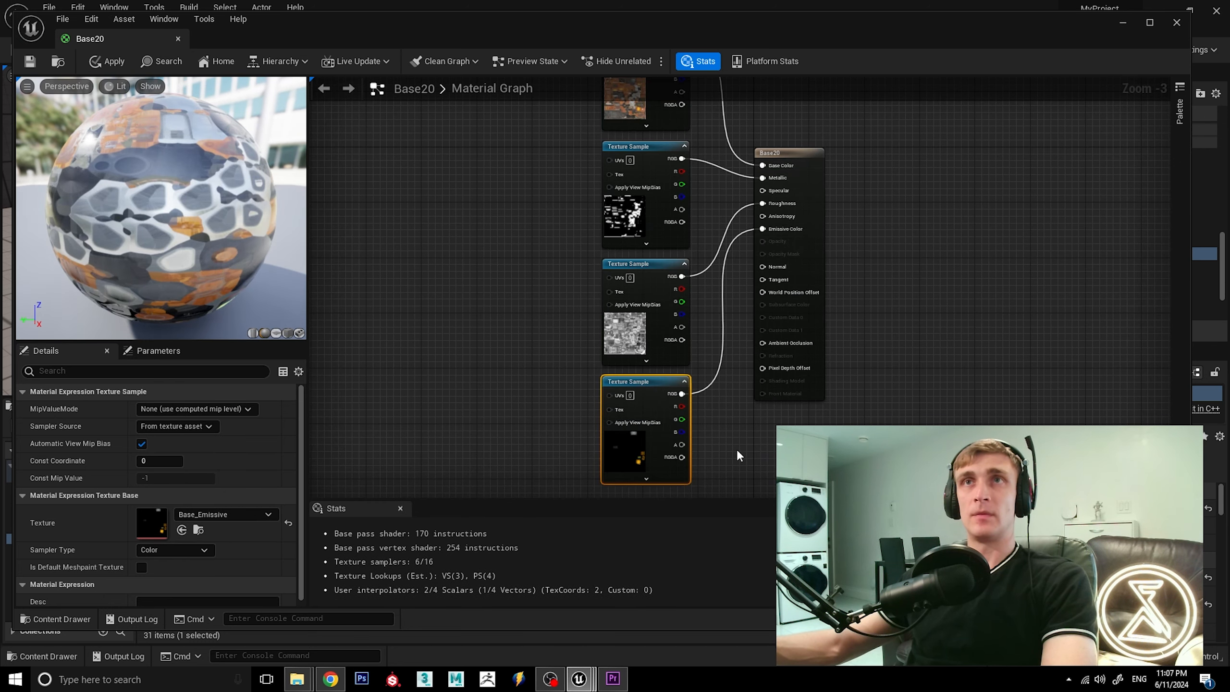
scroll(697, 445, down, 2)
drag(620, 253, 705, 422)
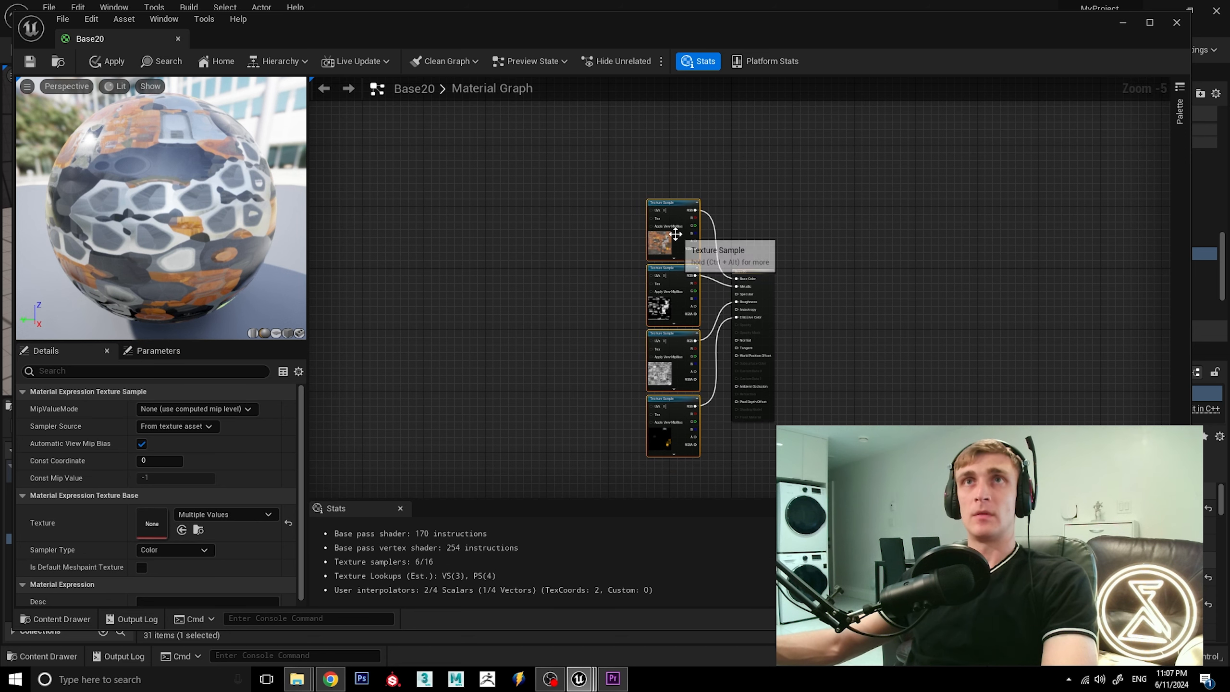
drag(676, 234, 668, 173)
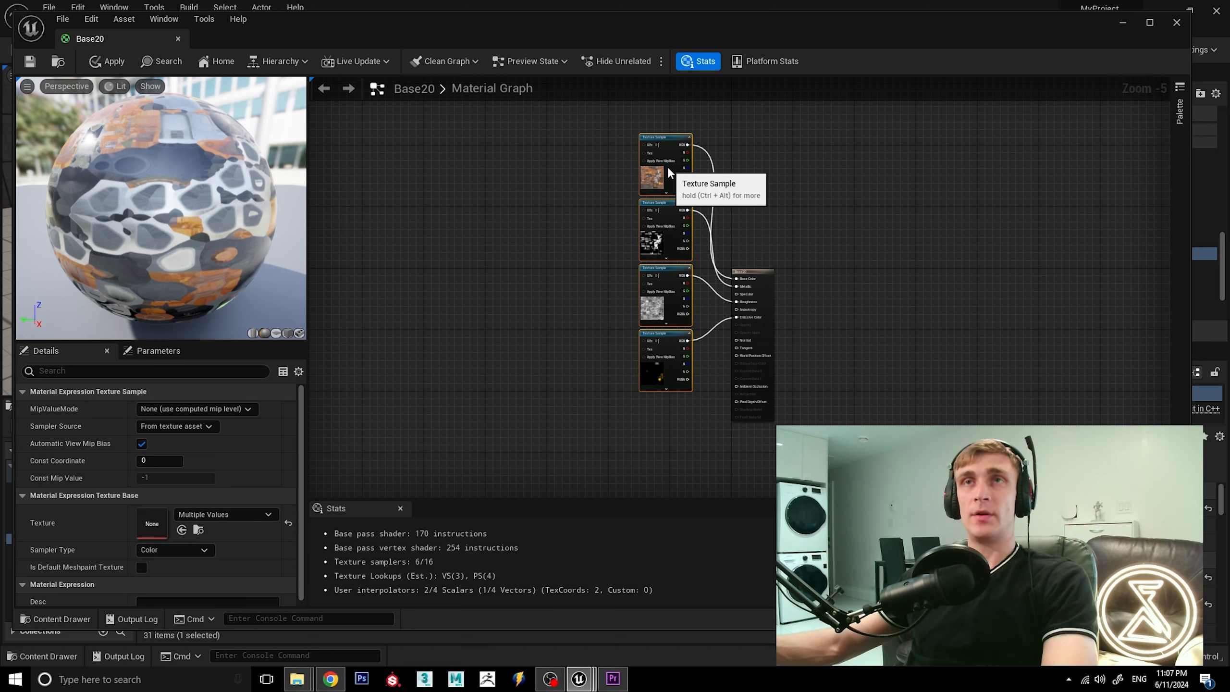
Add a fifth Texture Sample below the emissive one, assign Base_Normal_OpenGL, and connect its RGB output to Normal.
scroll(685, 423, up, 3)
click(654, 432)
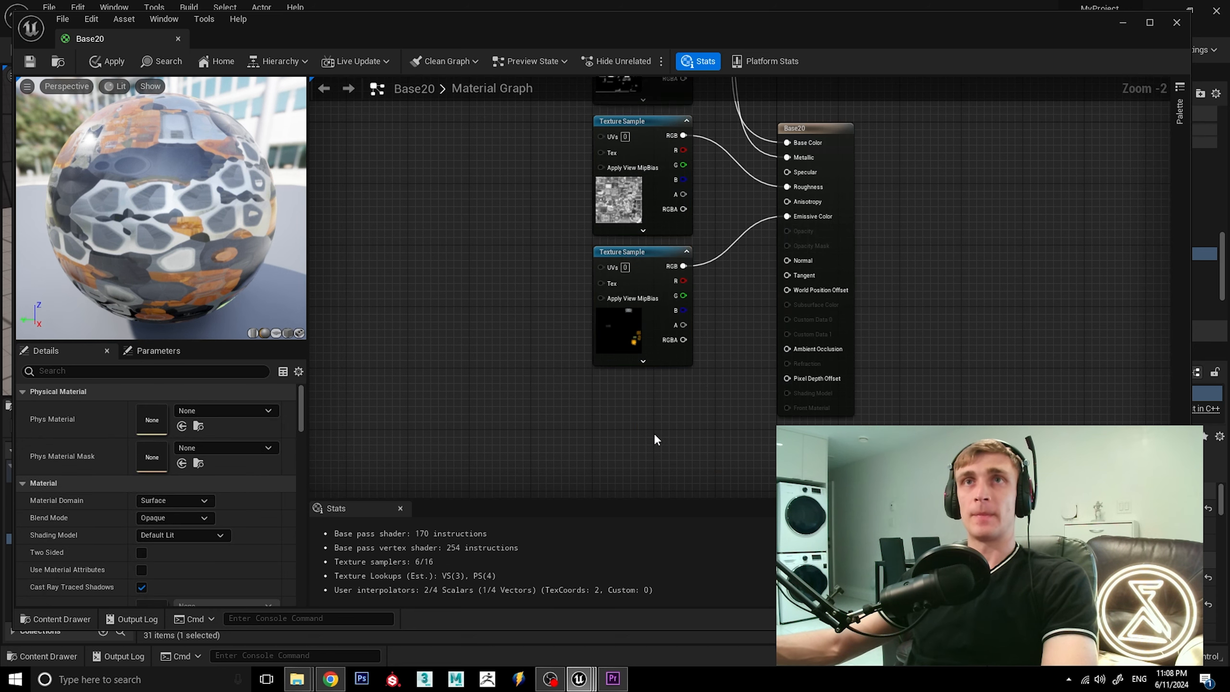
click(642, 411)
drag(673, 424, 630, 386)
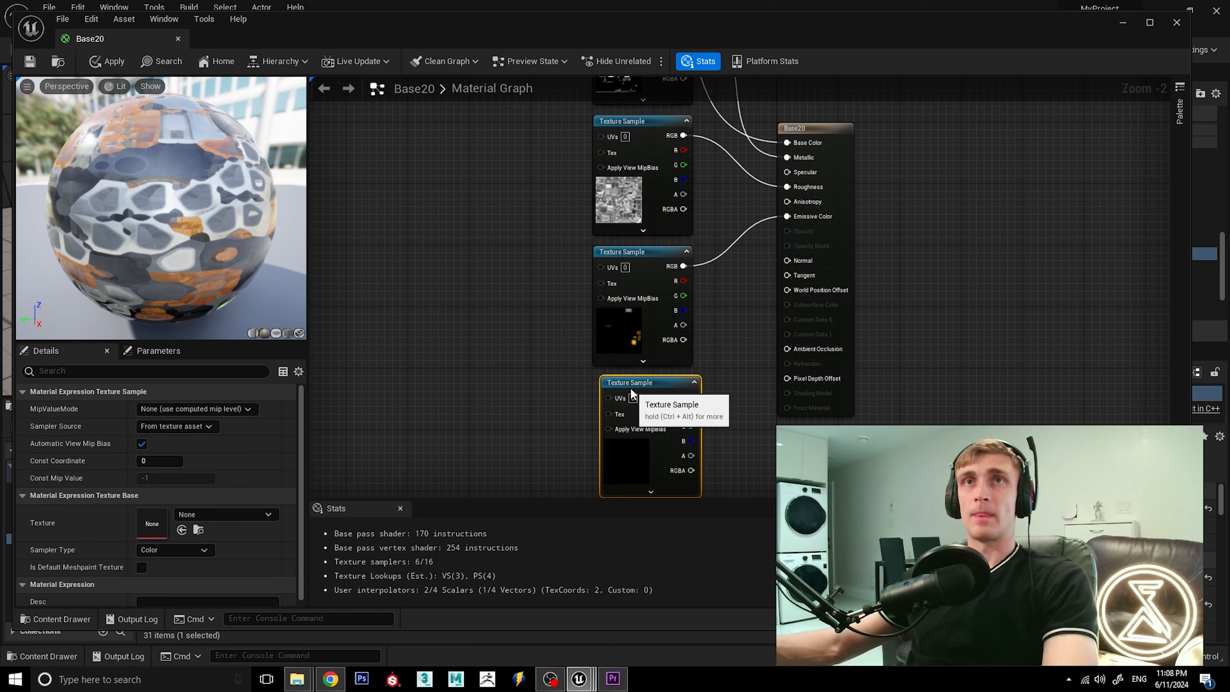
click(240, 515)
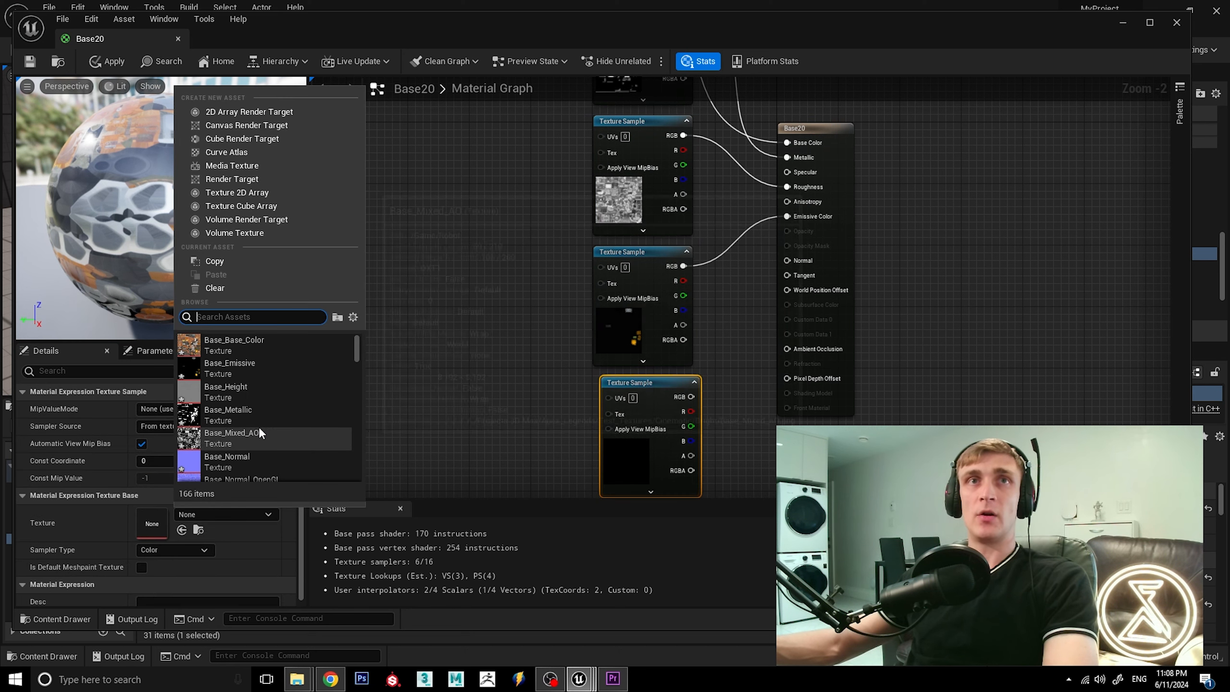
scroll(271, 436, down, 2)
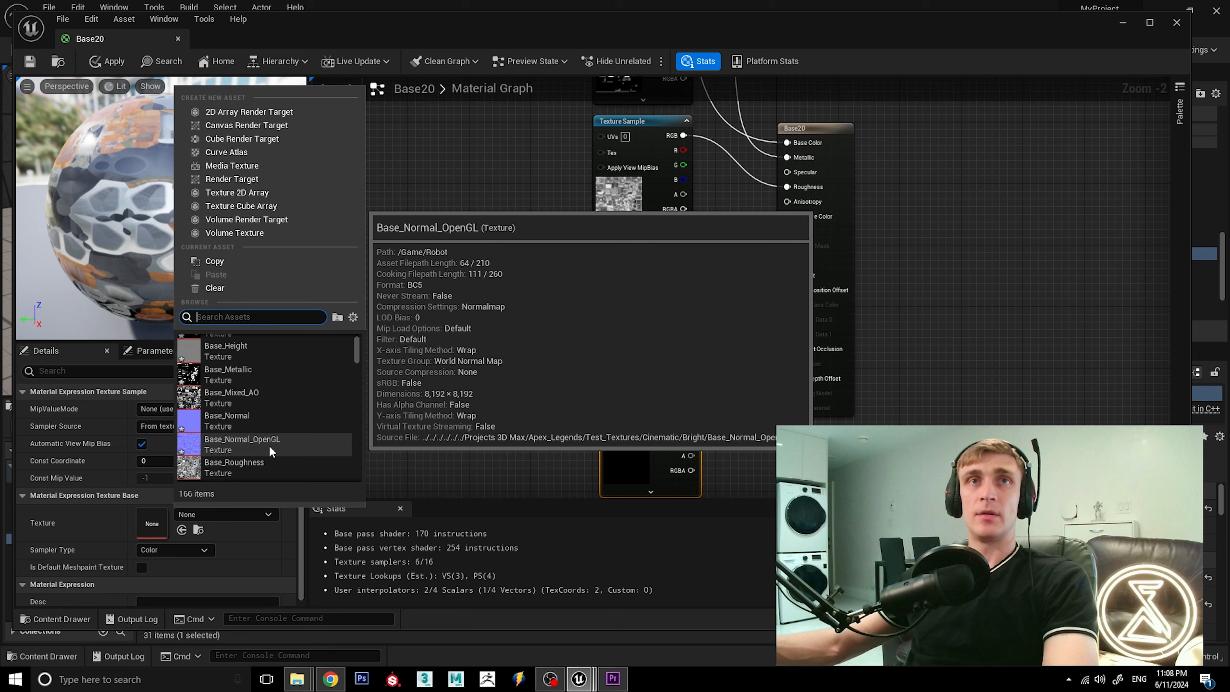
click(269, 444)
drag(655, 383, 787, 261)
click(894, 342)
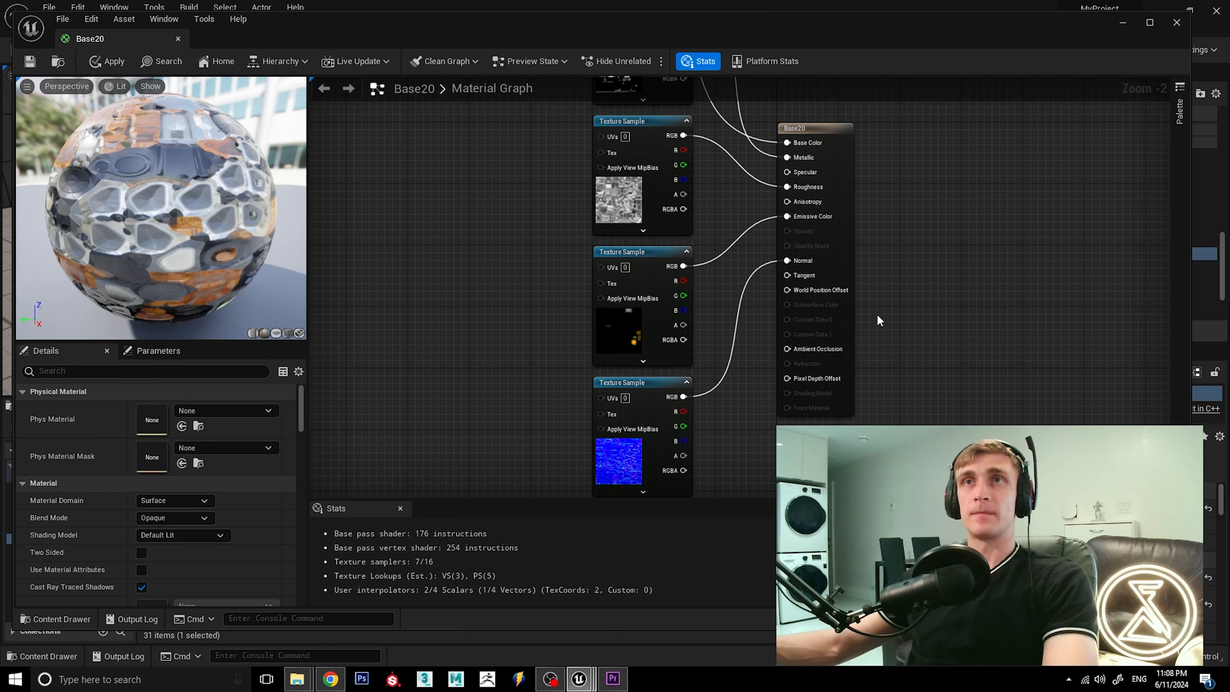
Add a sixth Texture Sample node and align it directly below the normal map sample.
scroll(876, 313, down, 1)
scroll(877, 315, down, 1)
scroll(837, 433, up, 1)
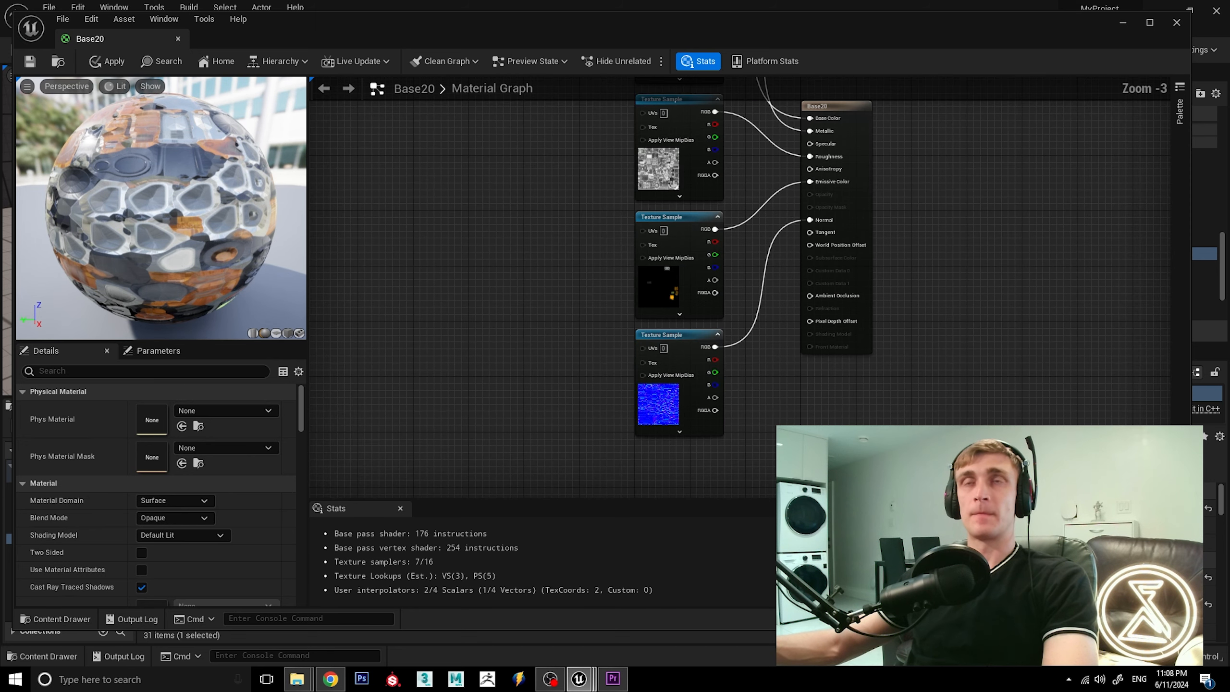
key(t)
click(679, 471)
drag(713, 475, 667, 447)
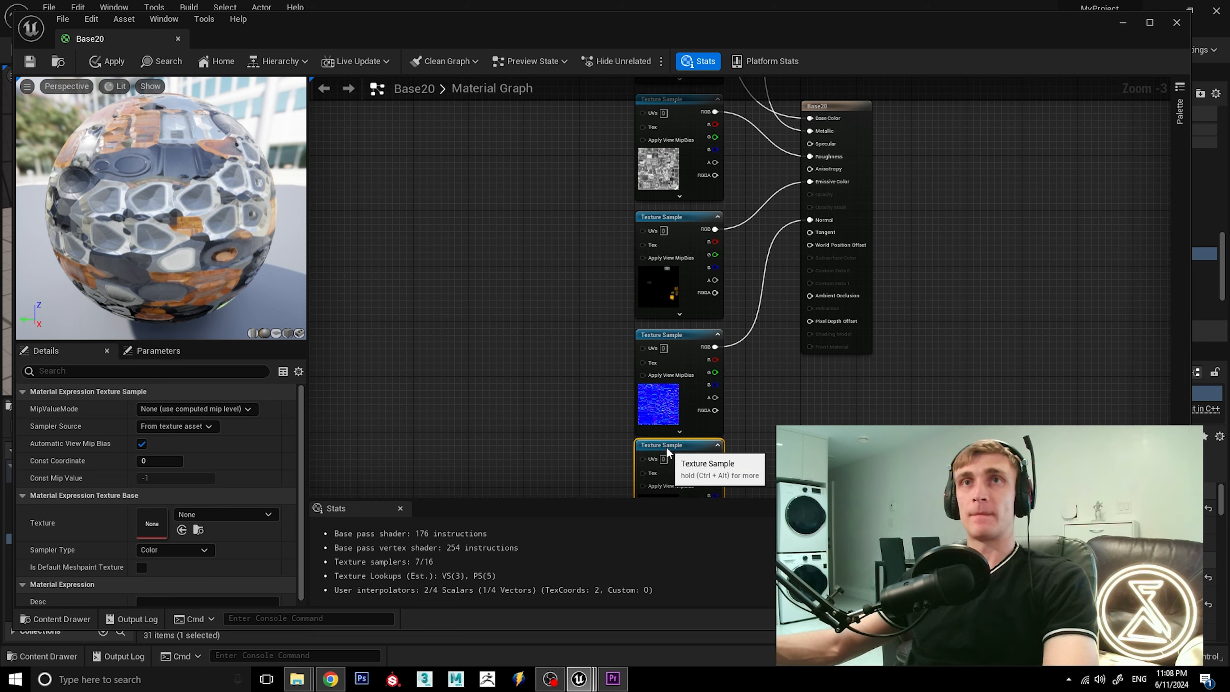
Assign Base_Mixed_AO to the new sixth Texture Sample and connect its RGB output to Ambient Occlusion.
scroll(745, 316, down, 2)
scroll(812, 434, up, 3)
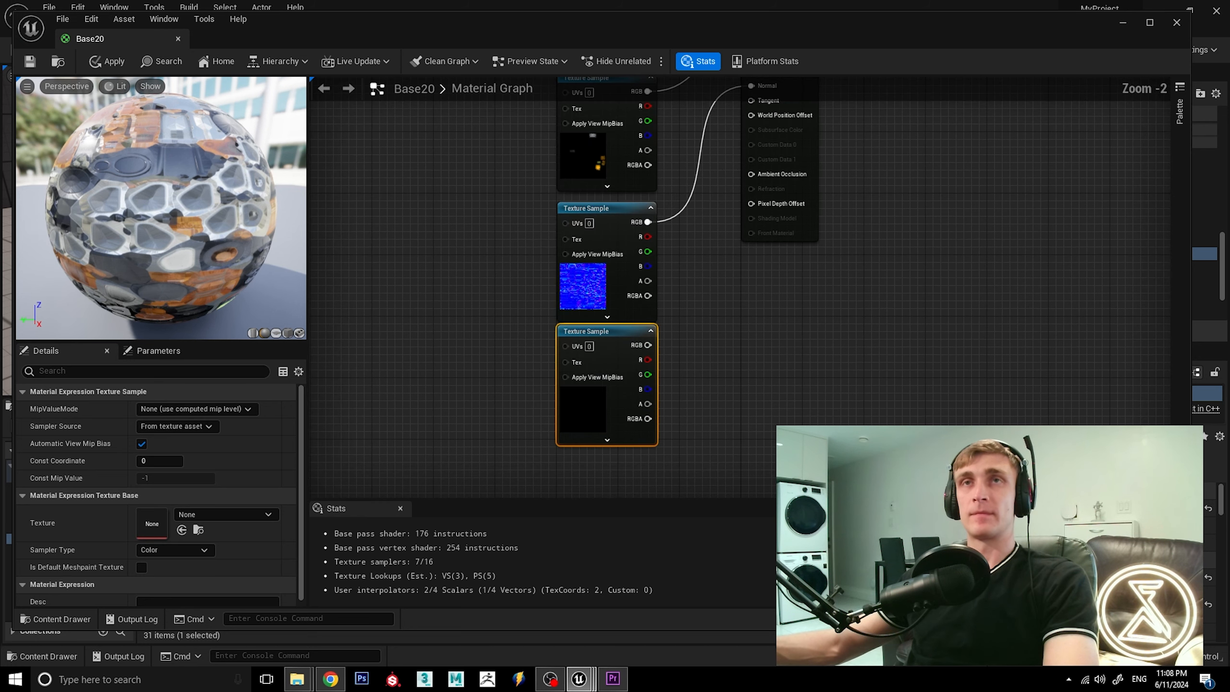
click(727, 364)
click(594, 332)
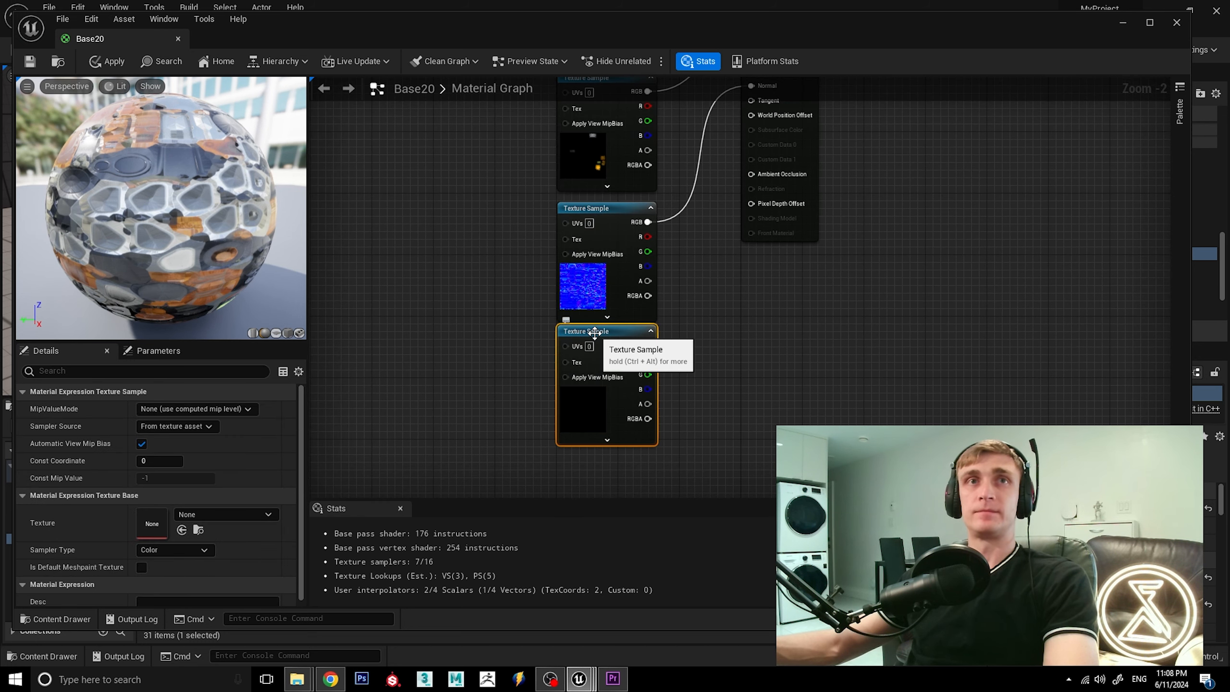
click(241, 516)
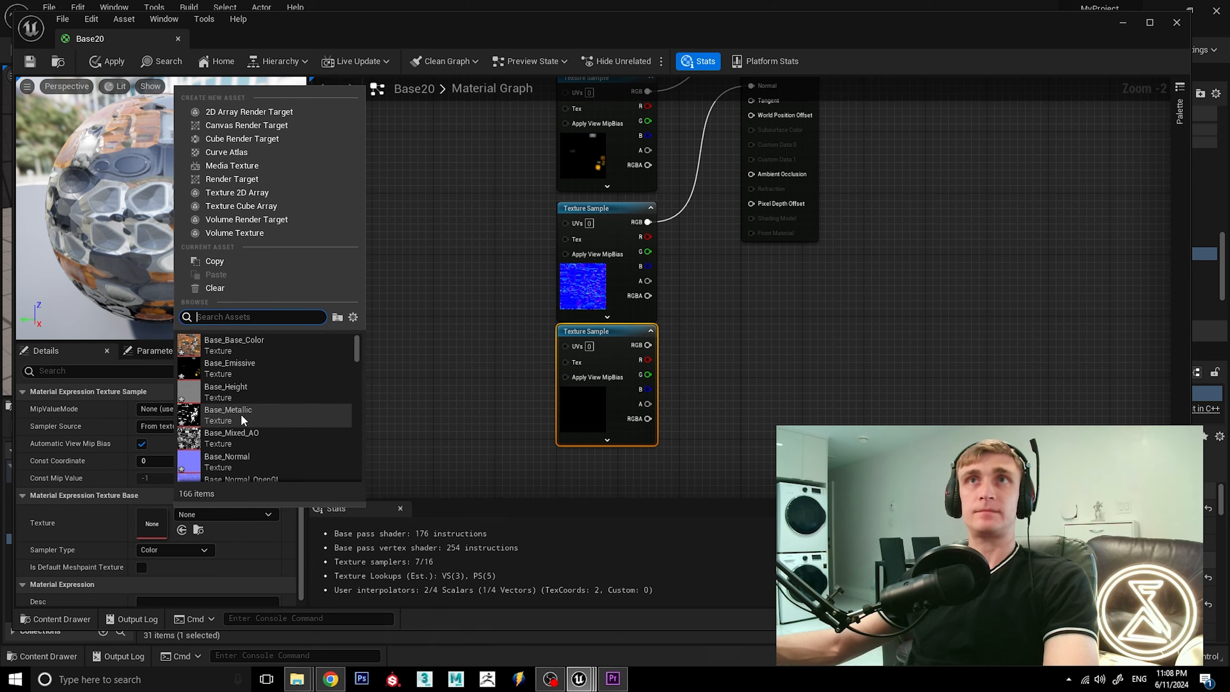
scroll(271, 427, down, 2)
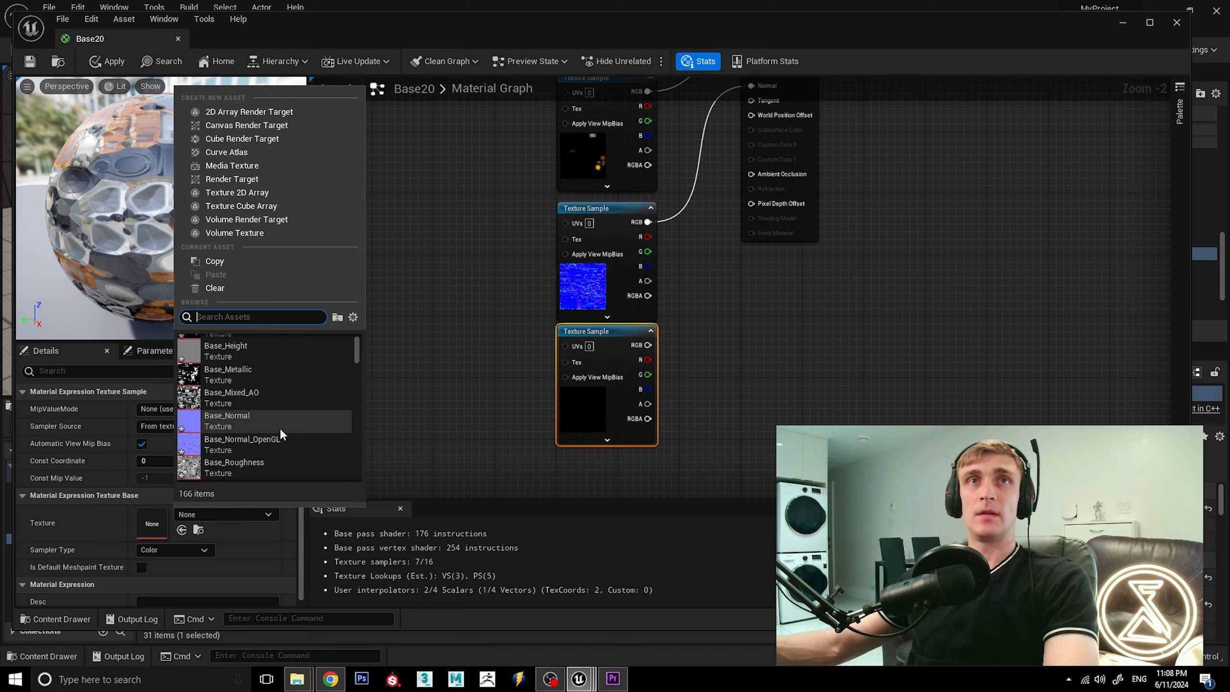
click(277, 401)
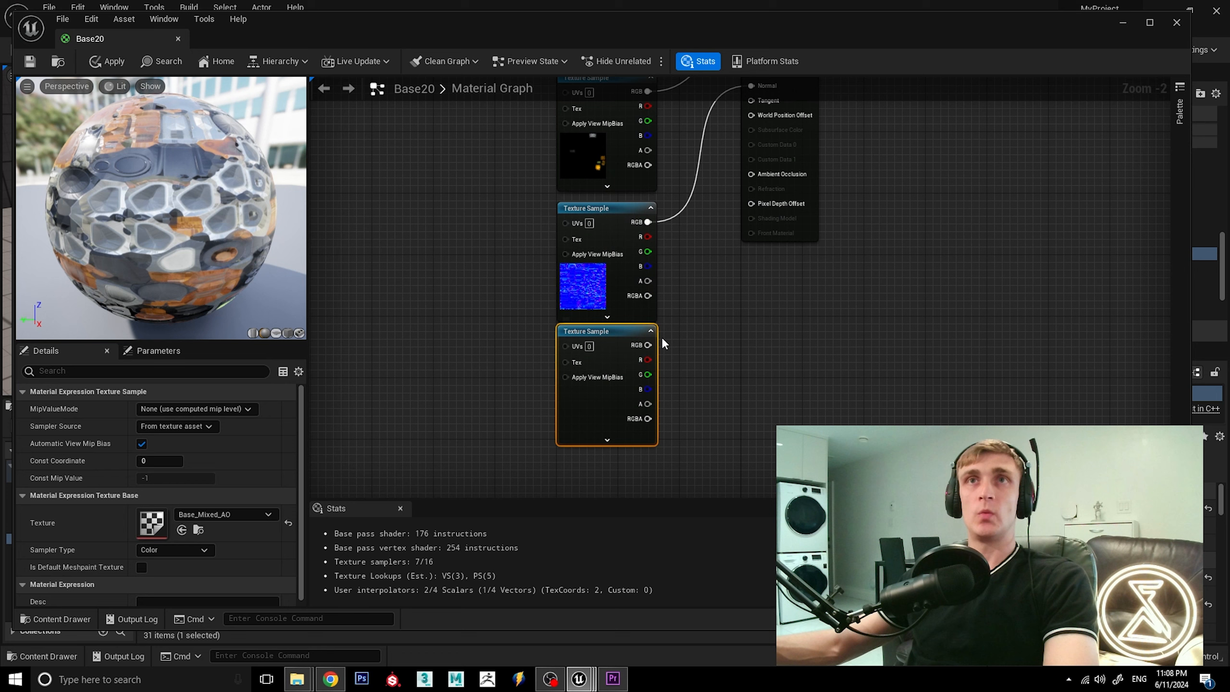
drag(648, 345, 754, 176)
click(814, 352)
Apply the changes to the Base20 material and save it.
scroll(757, 375, down, 5)
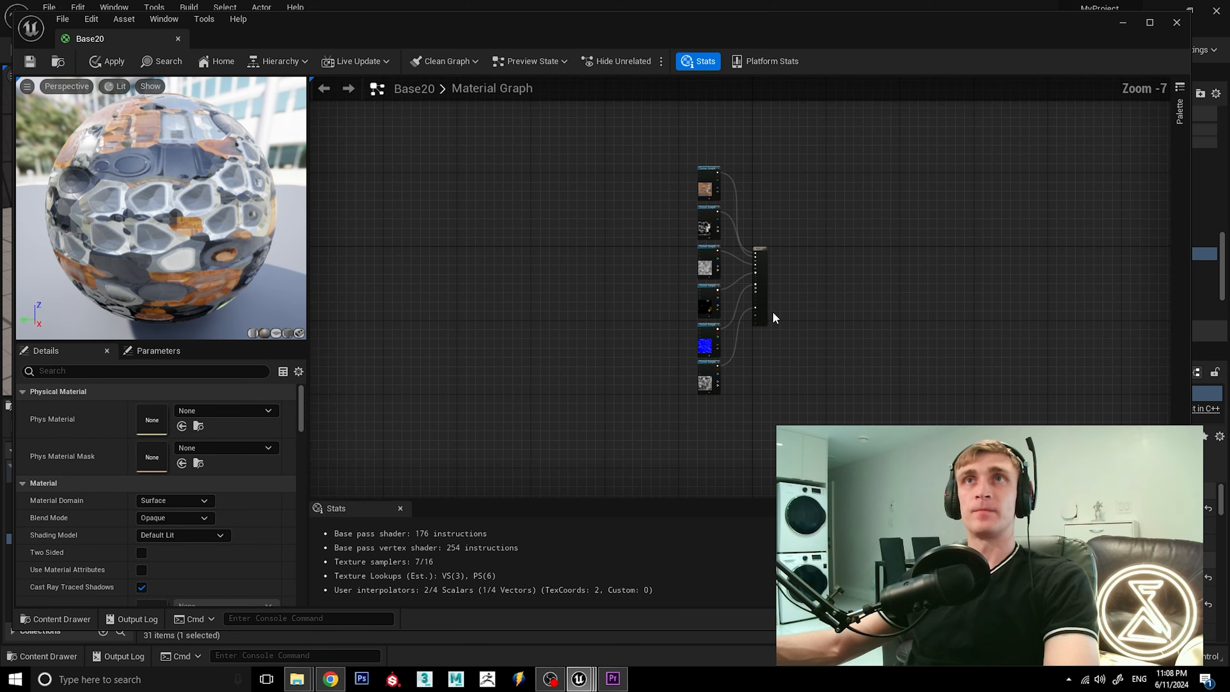
scroll(773, 317, up, 3)
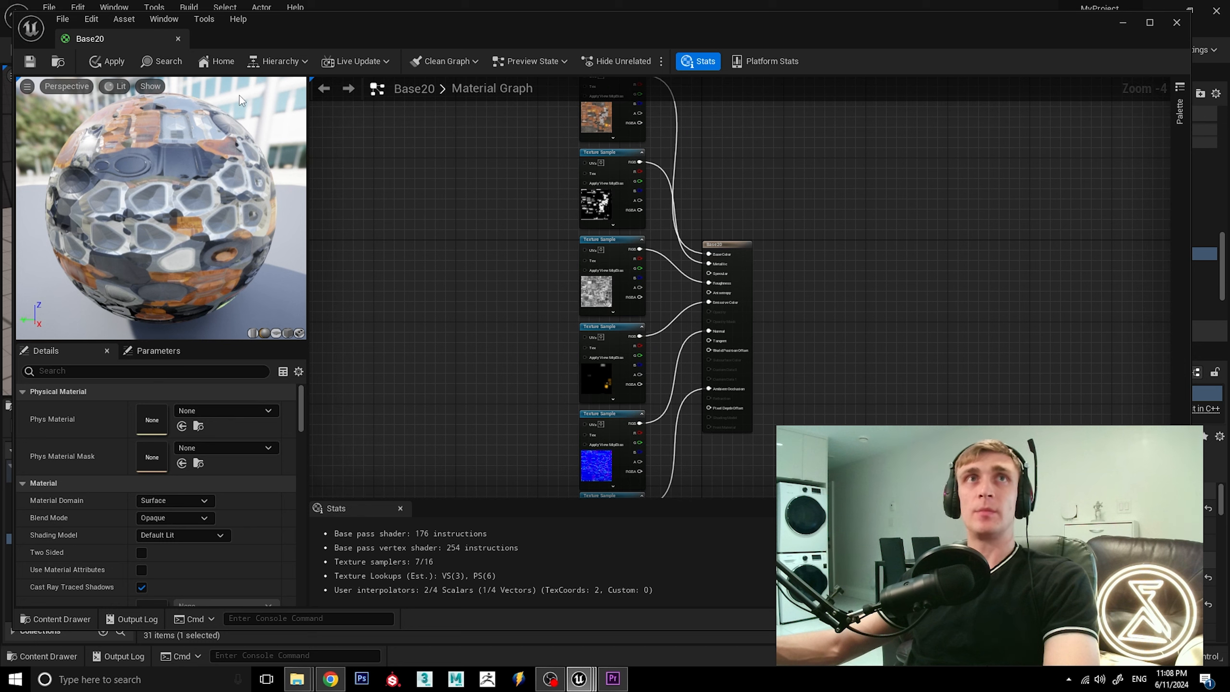
click(115, 63)
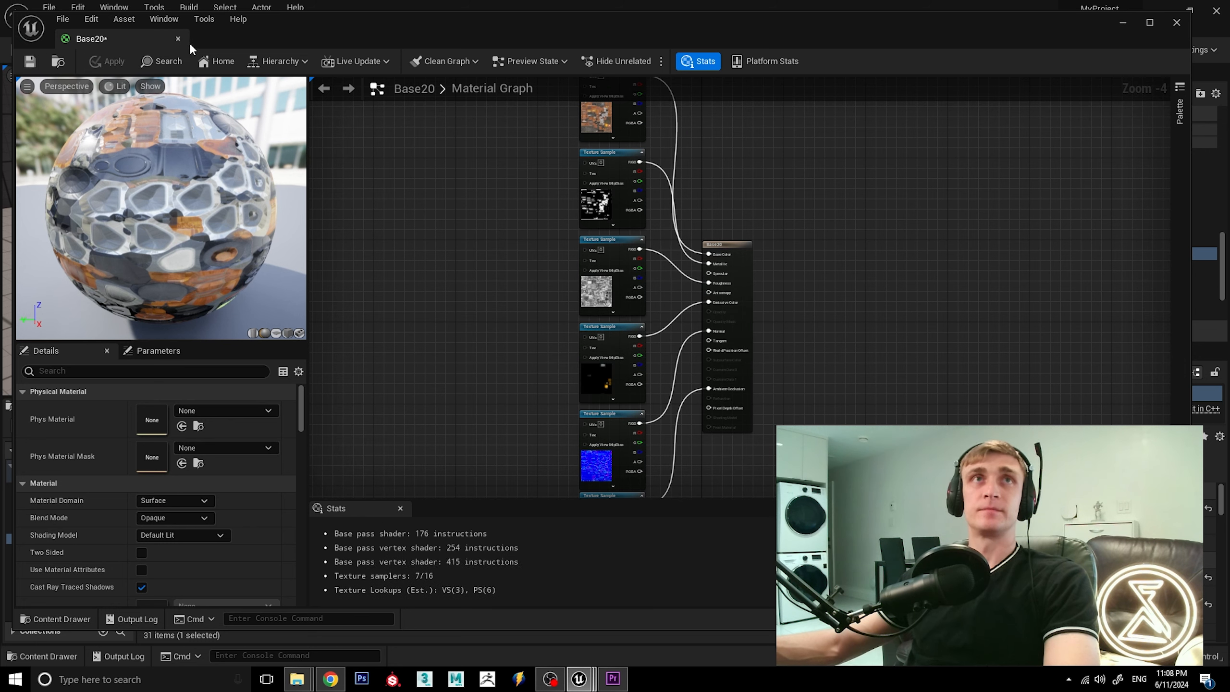
click(36, 61)
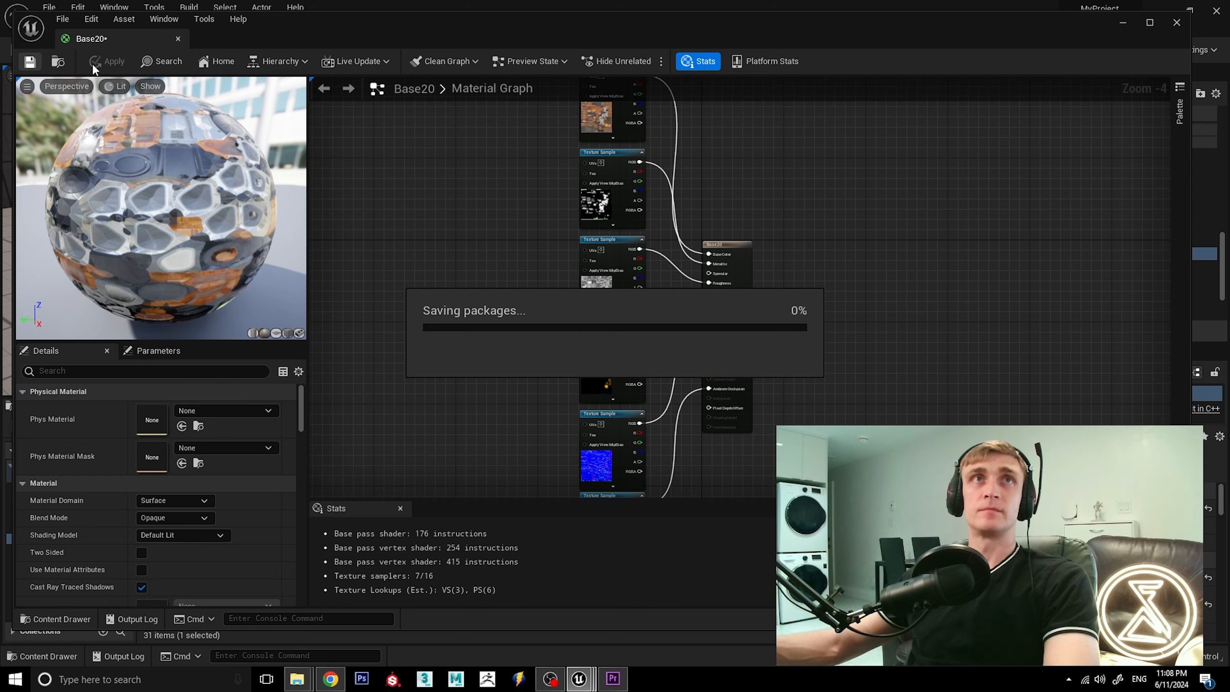
Close the Base20 material, open Right_side53 from the Robot folder, and delete its Param node.
click(178, 39)
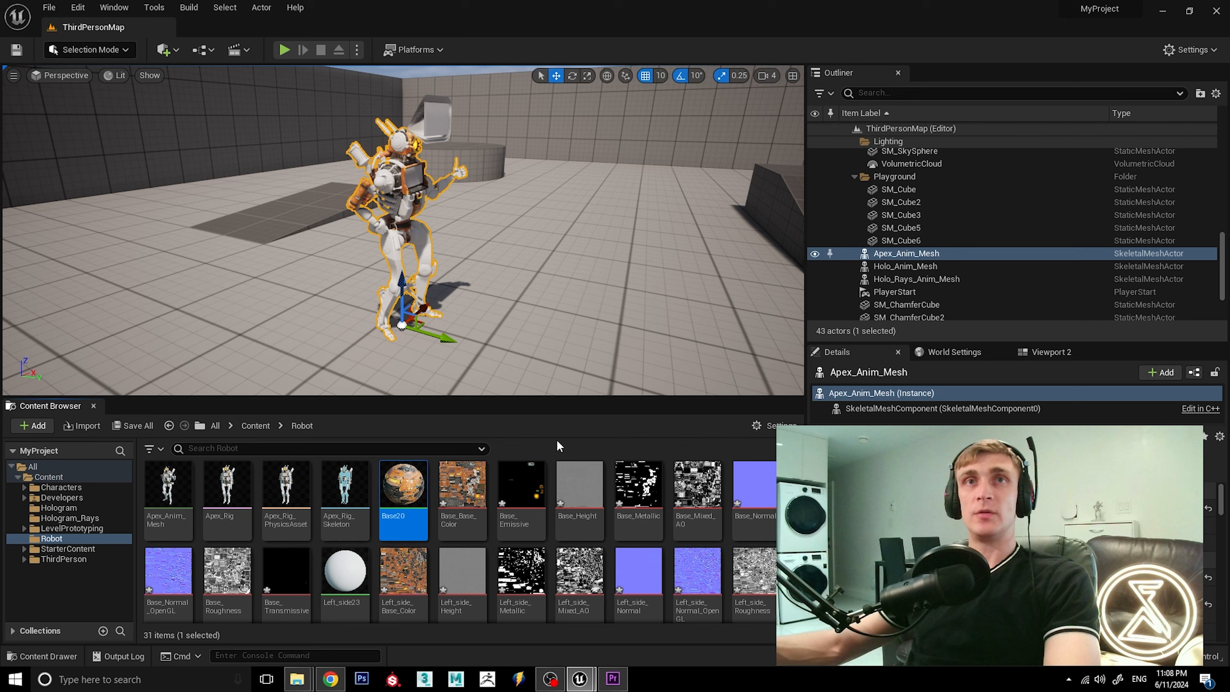
scroll(606, 509, down, 3)
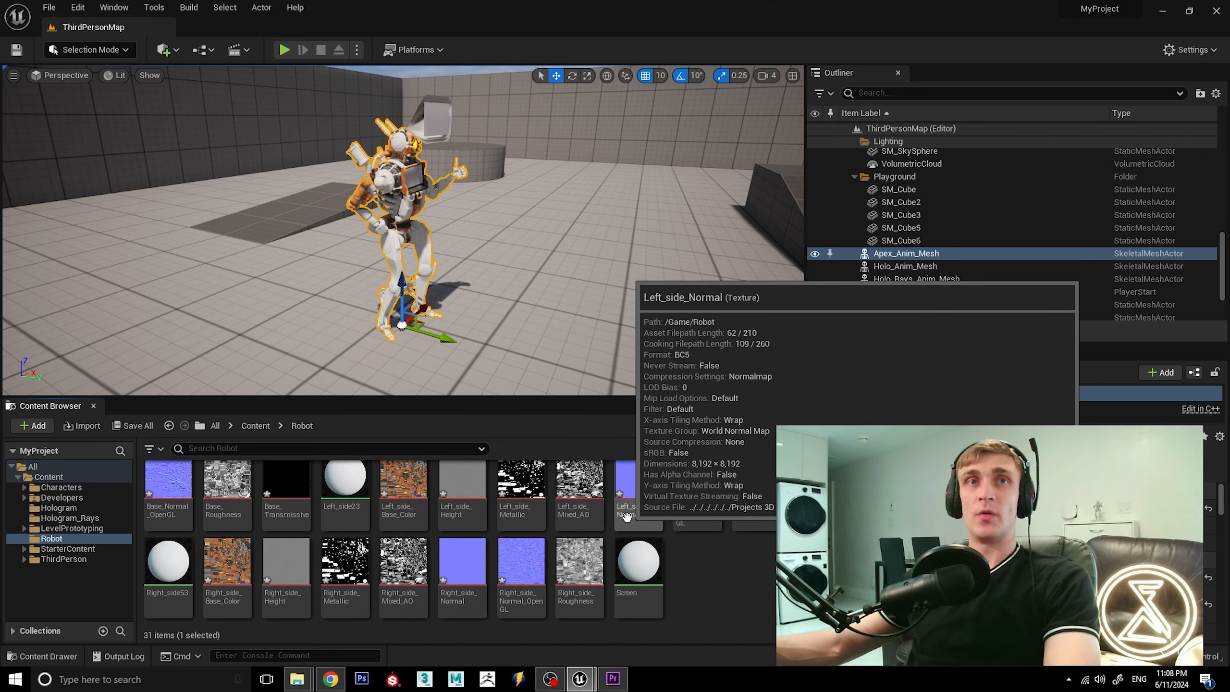
double_click(163, 577)
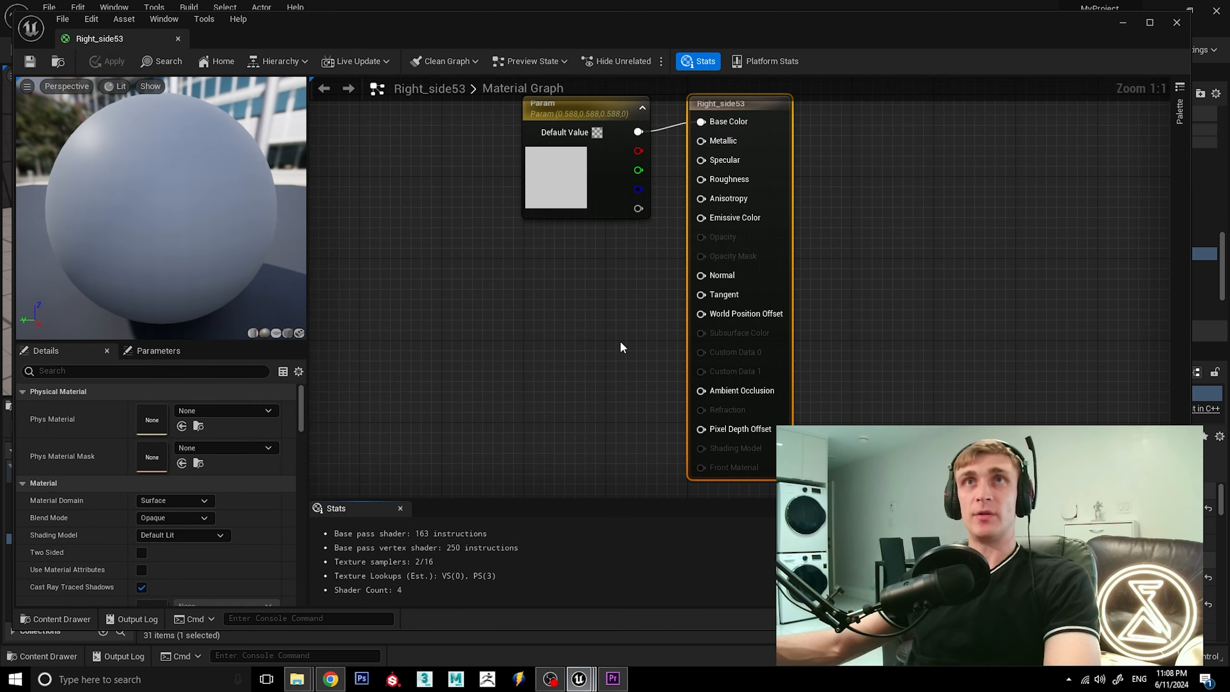
click(578, 113)
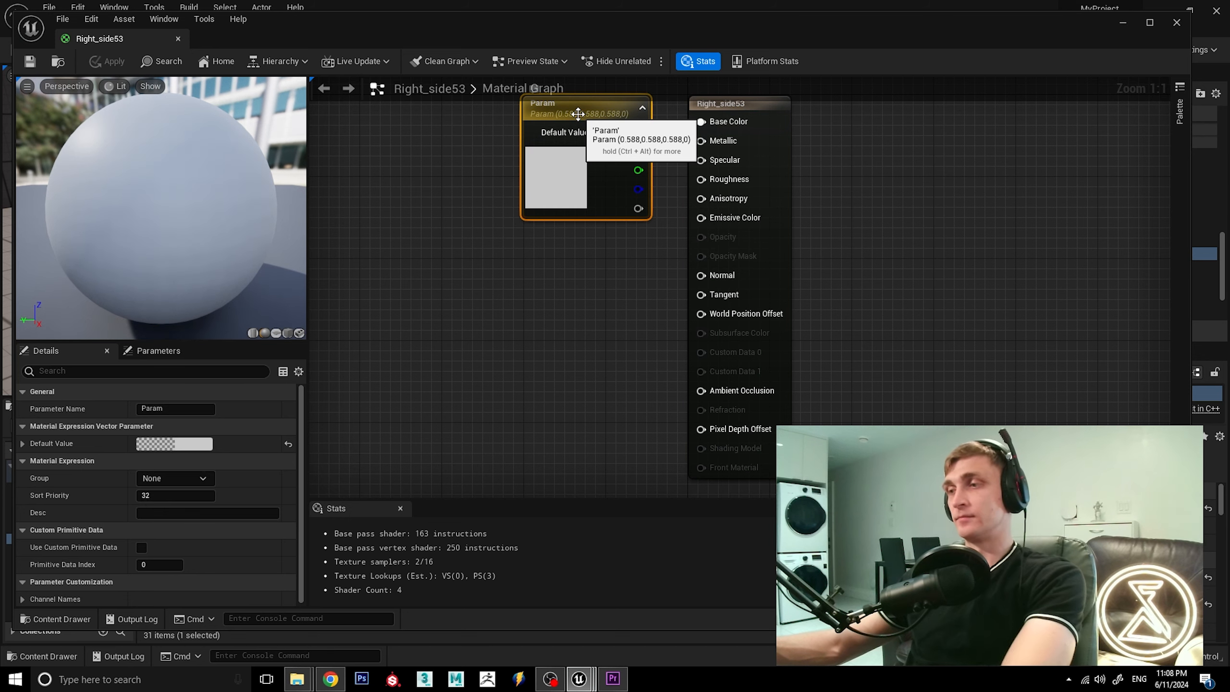
key(Delete)
Add a Texture Sample node, assign Right_side_Base_Color, and connect its RGB output to Base Color.
scroll(619, 290, down, 4)
scroll(557, 155, up, 2)
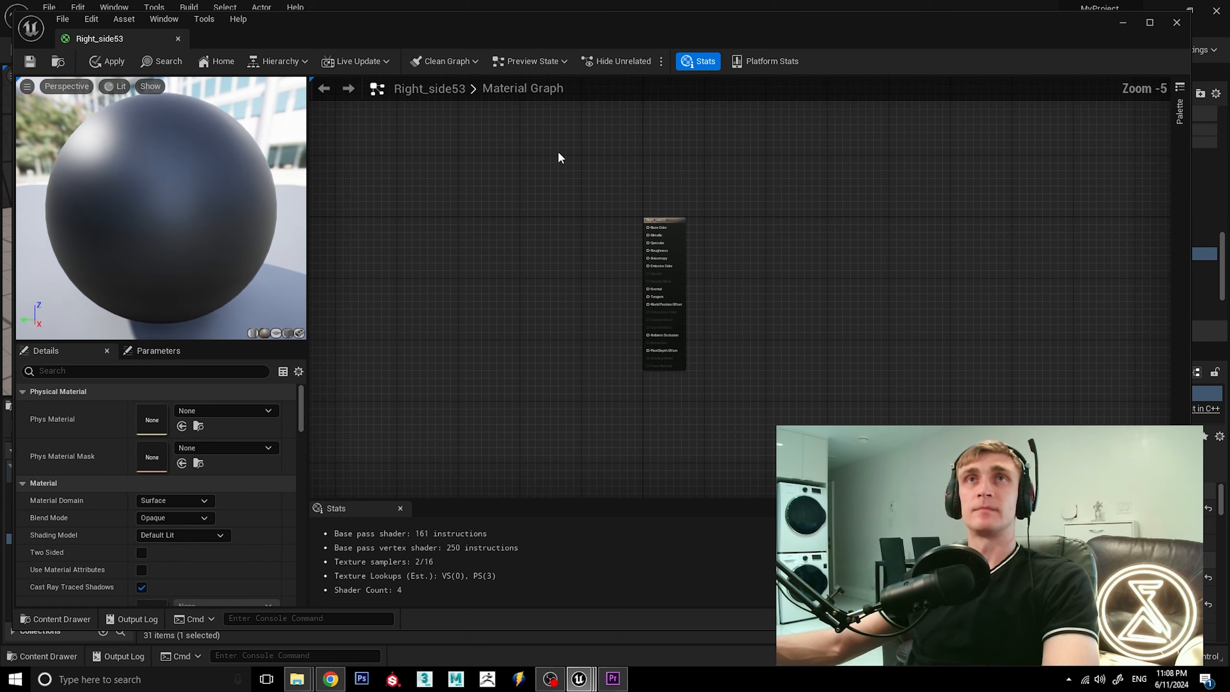
click(618, 175)
drag(657, 182, 601, 150)
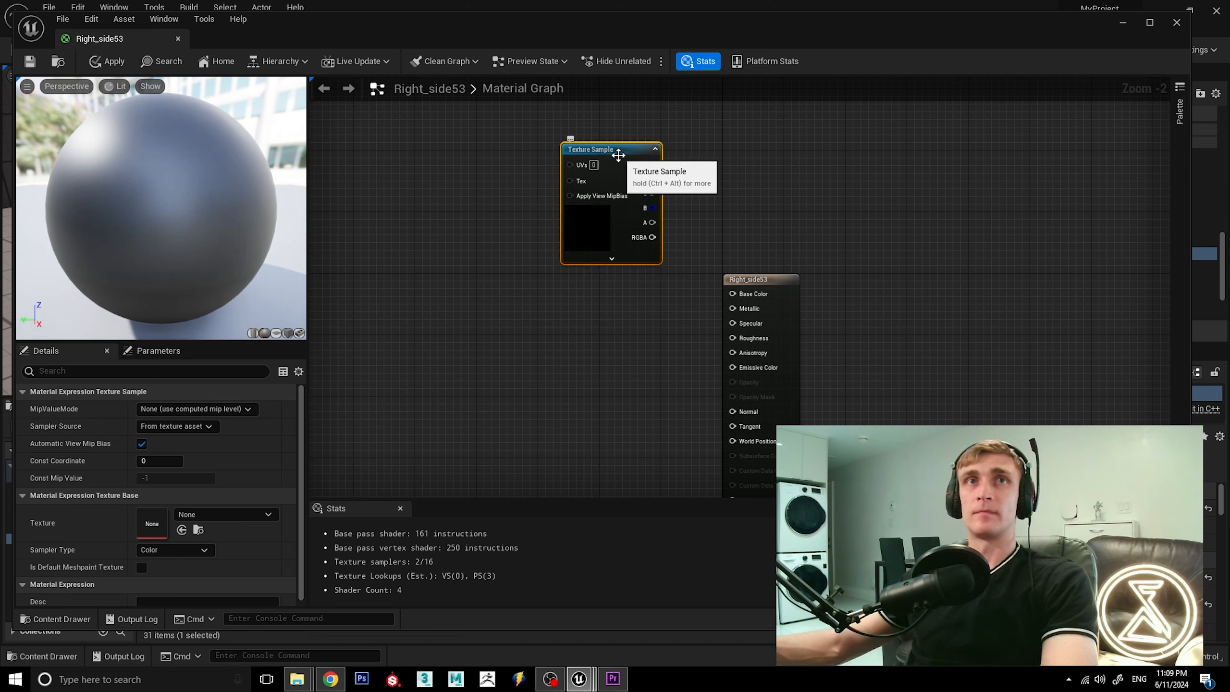
click(247, 515)
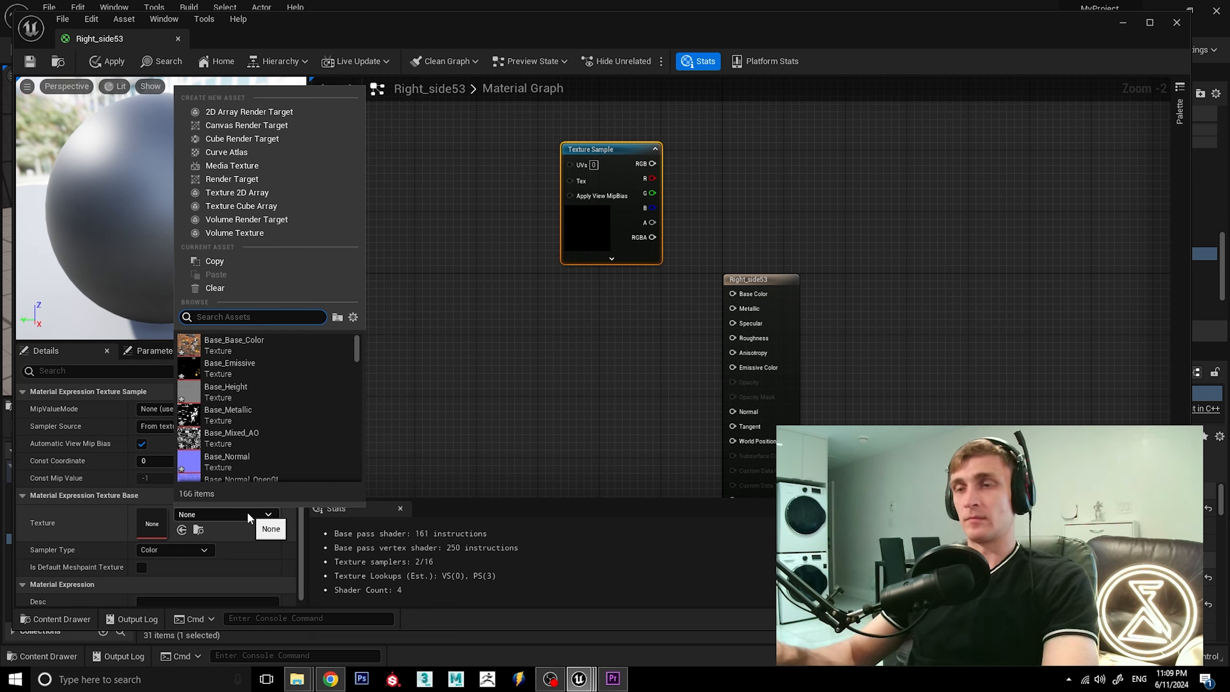
text(ri)
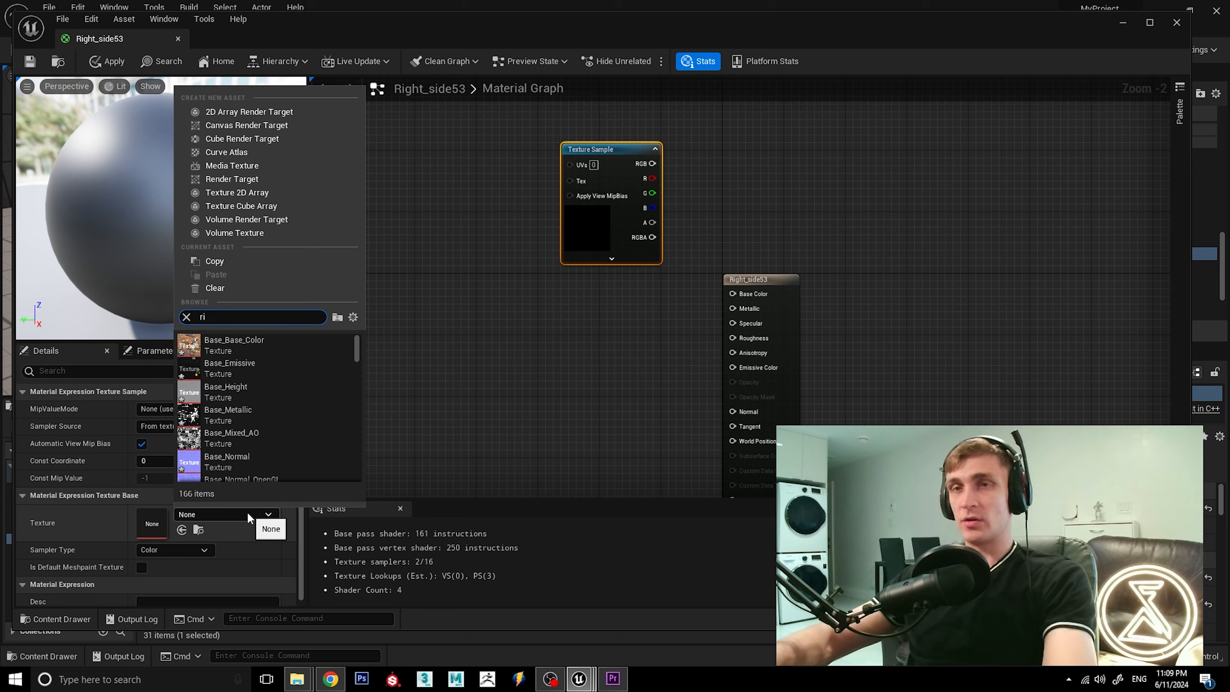
text(ght)
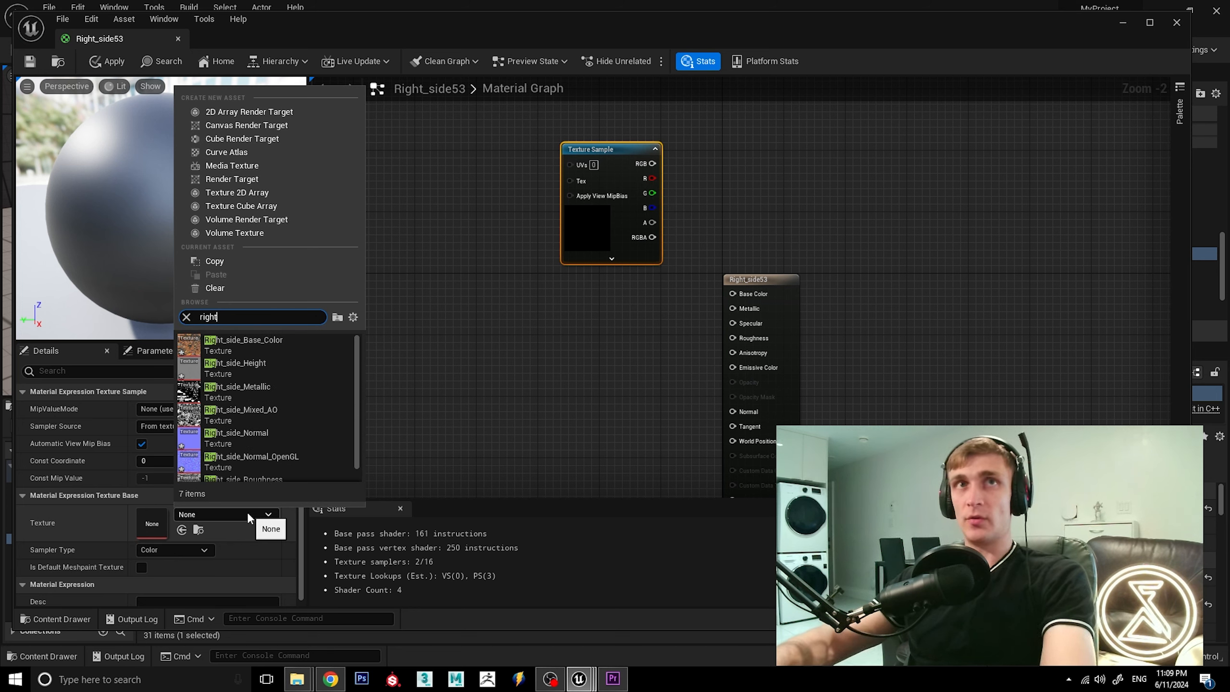
click(261, 338)
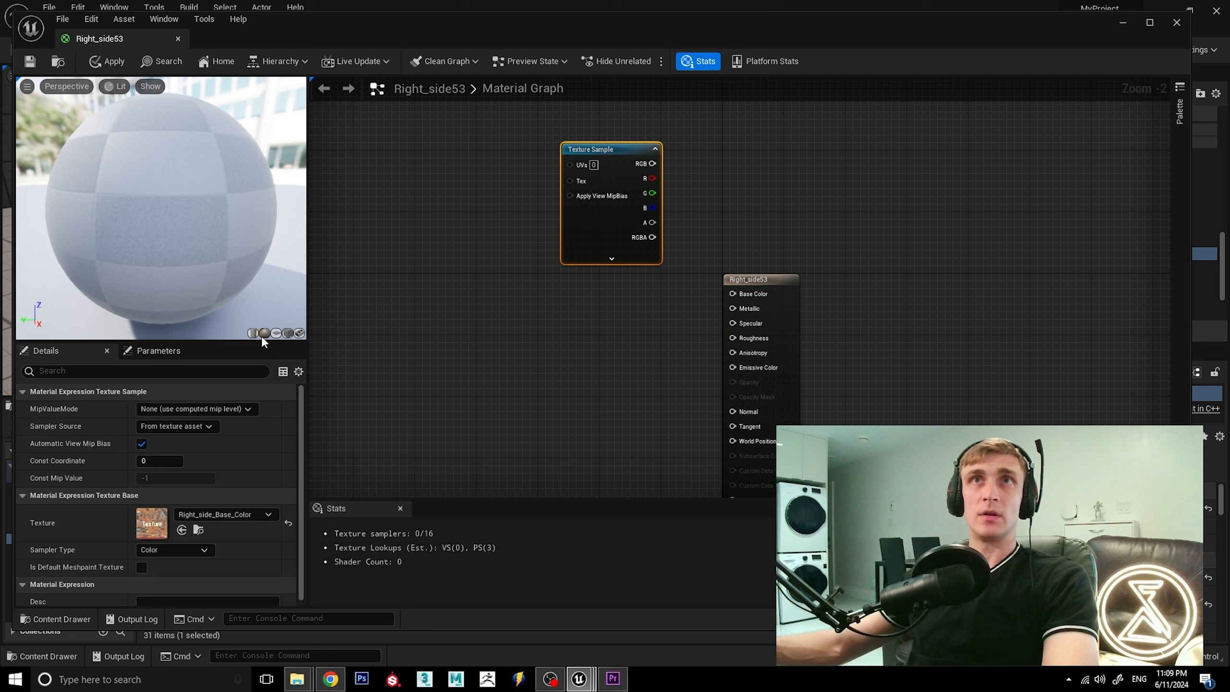
drag(653, 164, 732, 293)
click(592, 316)
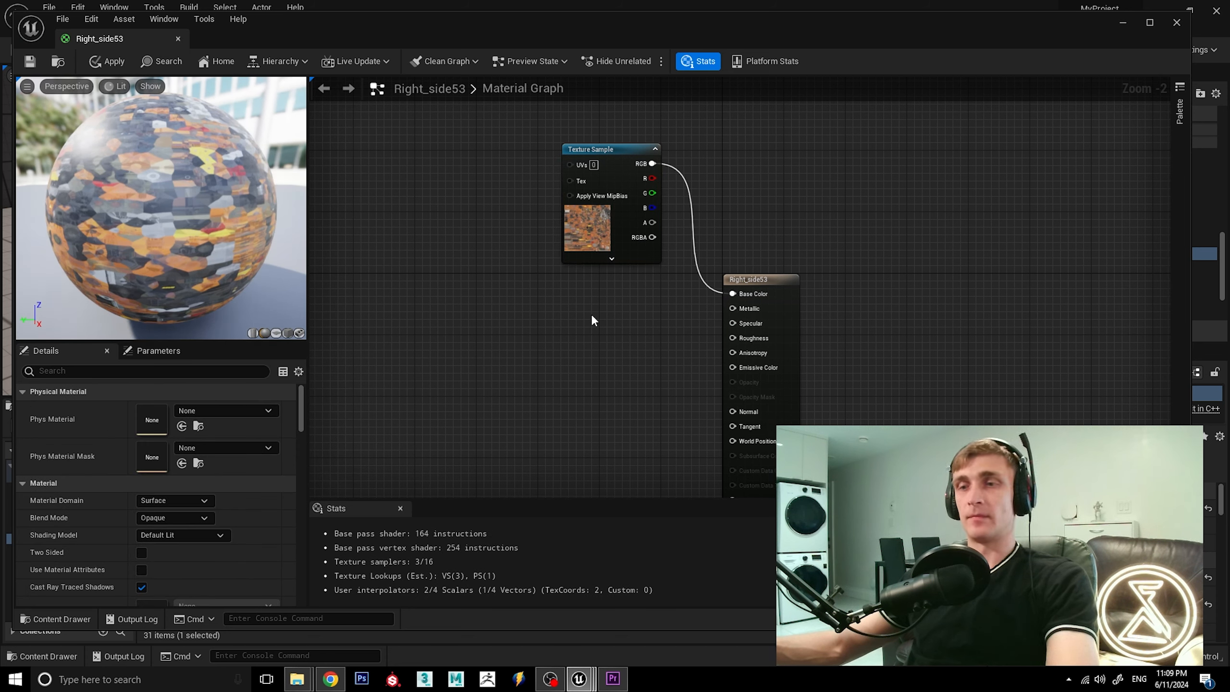
Add a second Texture Sample directly below the first, assign Right_side_Metallic, and connect its RGB output to Metallic.
click(591, 314)
drag(622, 318, 600, 288)
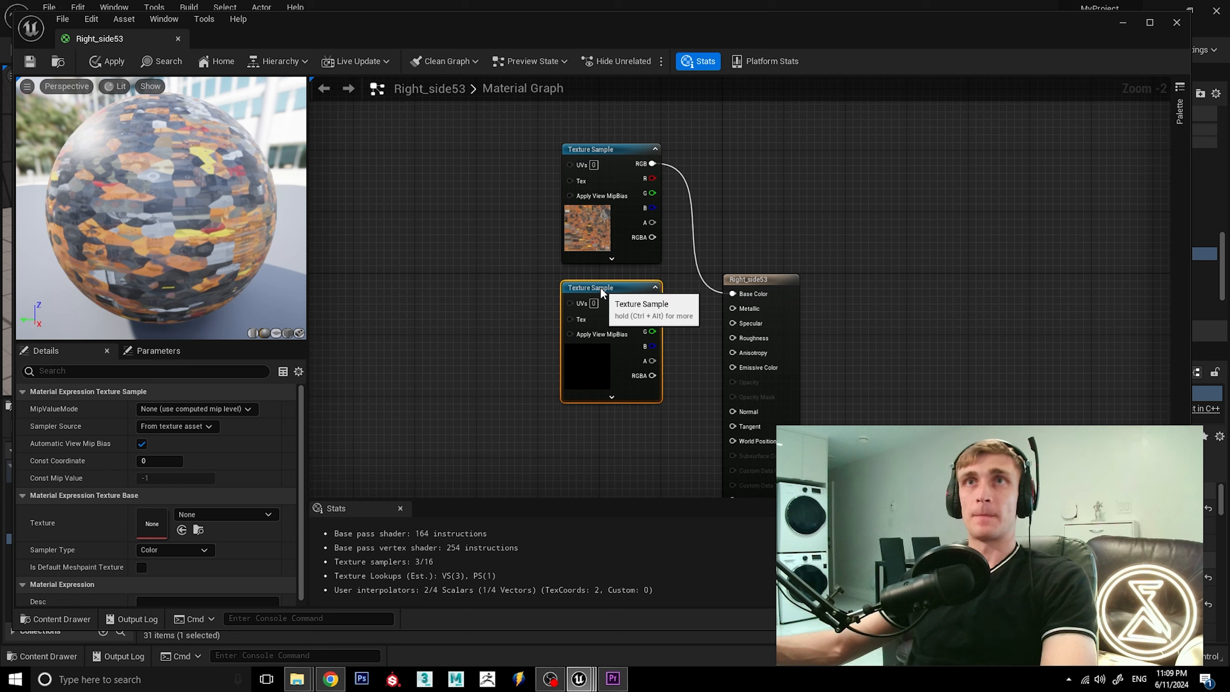
click(226, 515)
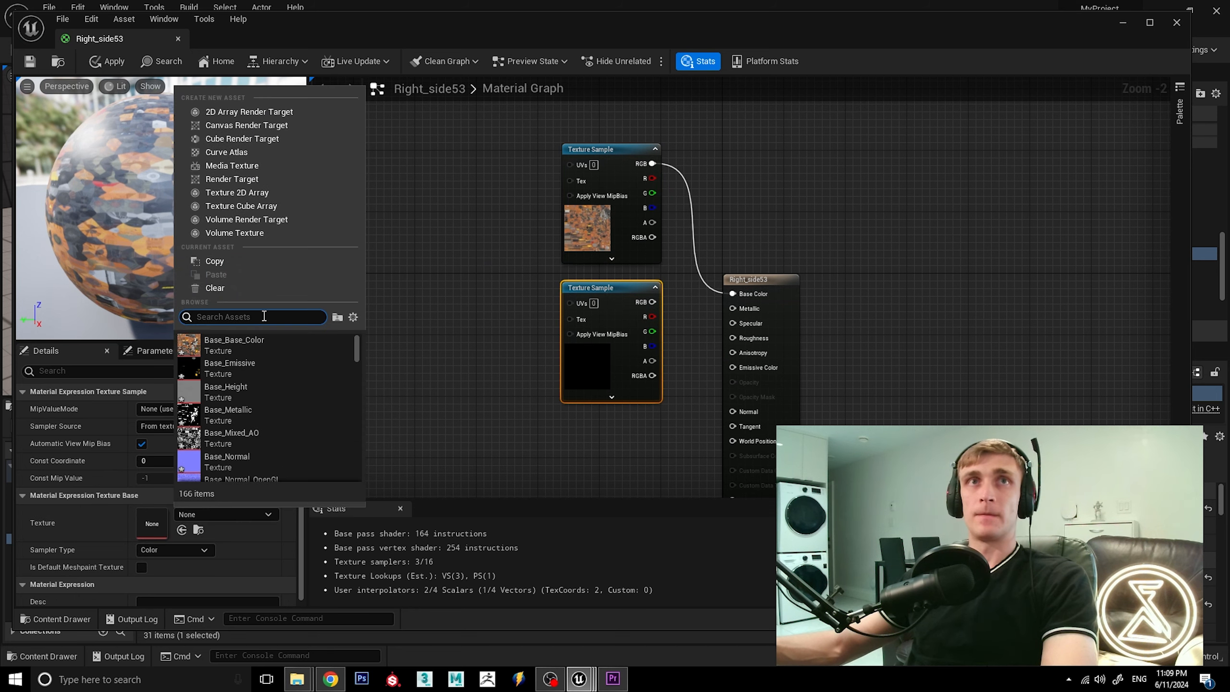
text(right)
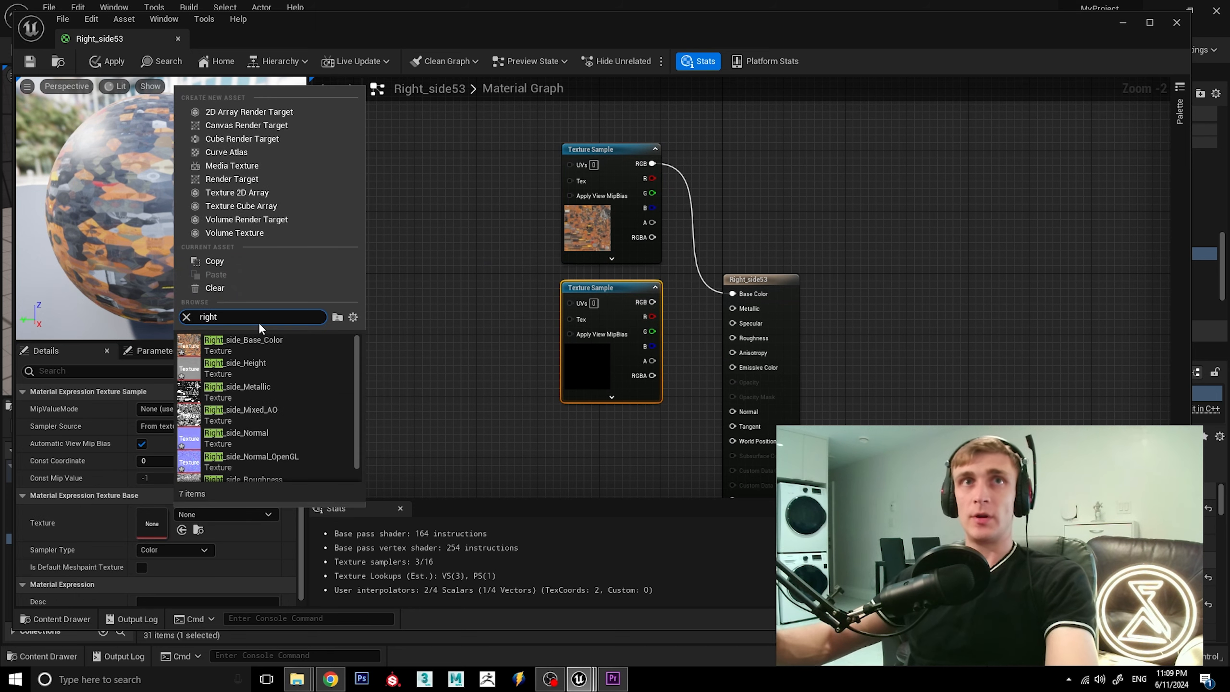
click(277, 386)
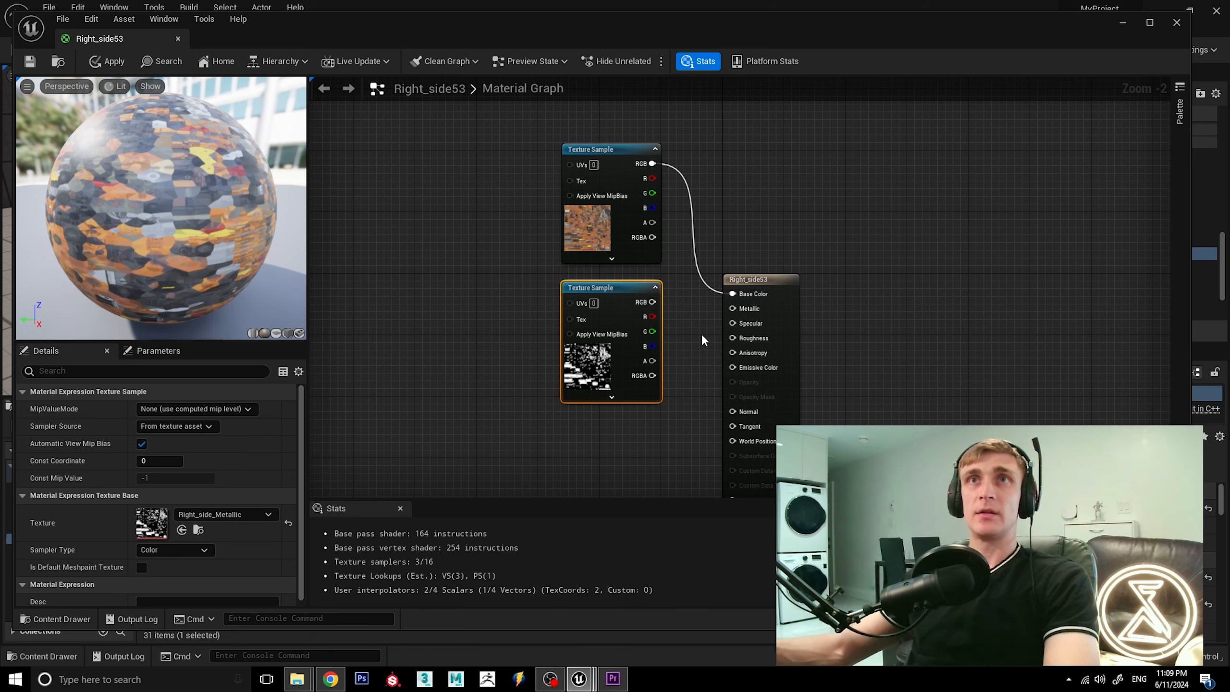
drag(729, 304, 732, 308)
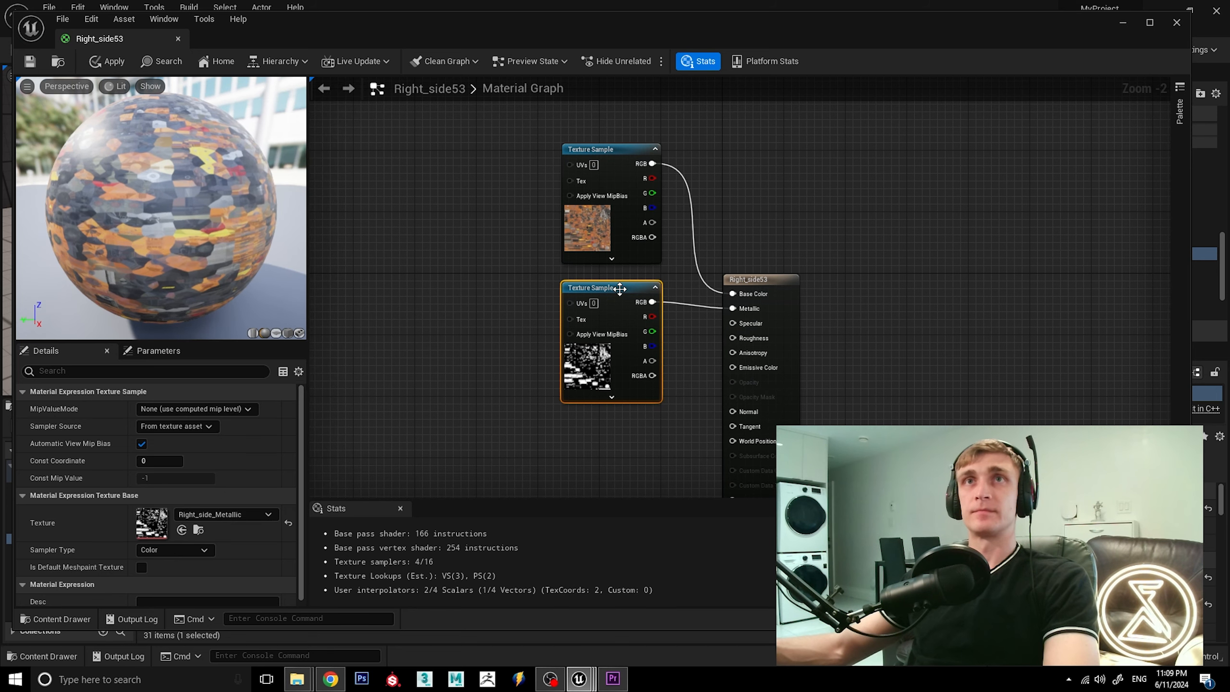
drag(619, 286, 618, 279)
click(647, 423)
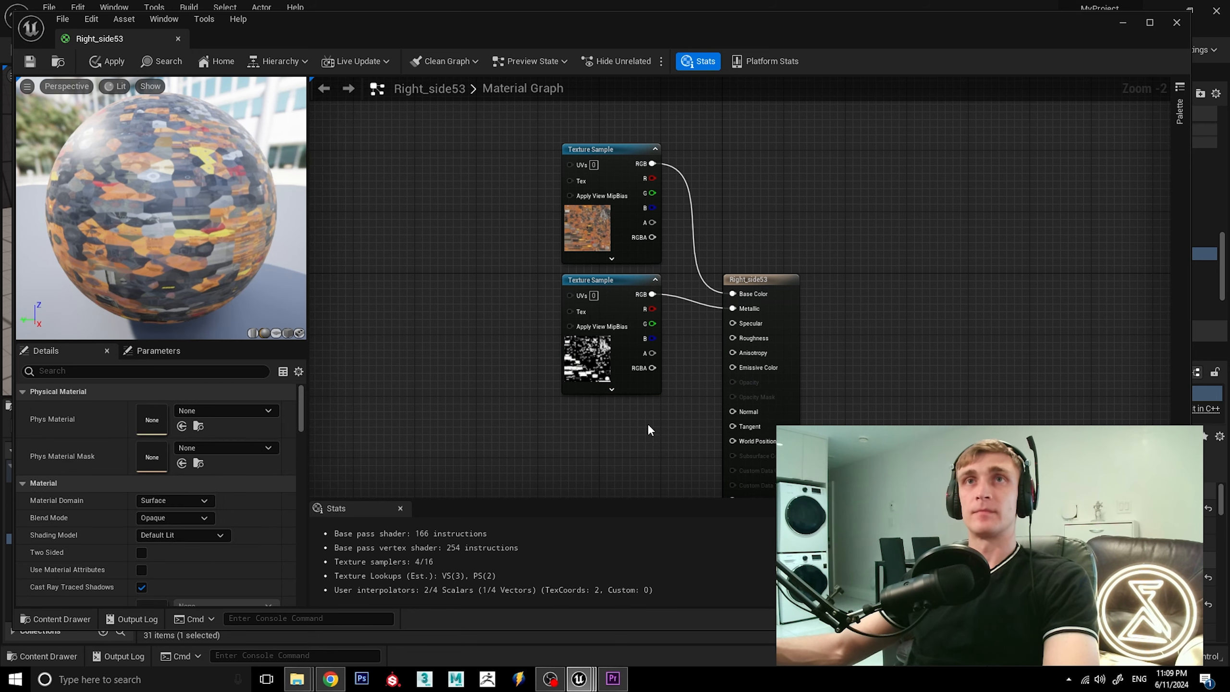
Add a third Texture Sample below the metallic one, assign Right_side_Roughness, and connect its RGB output to Roughness.
click(592, 417)
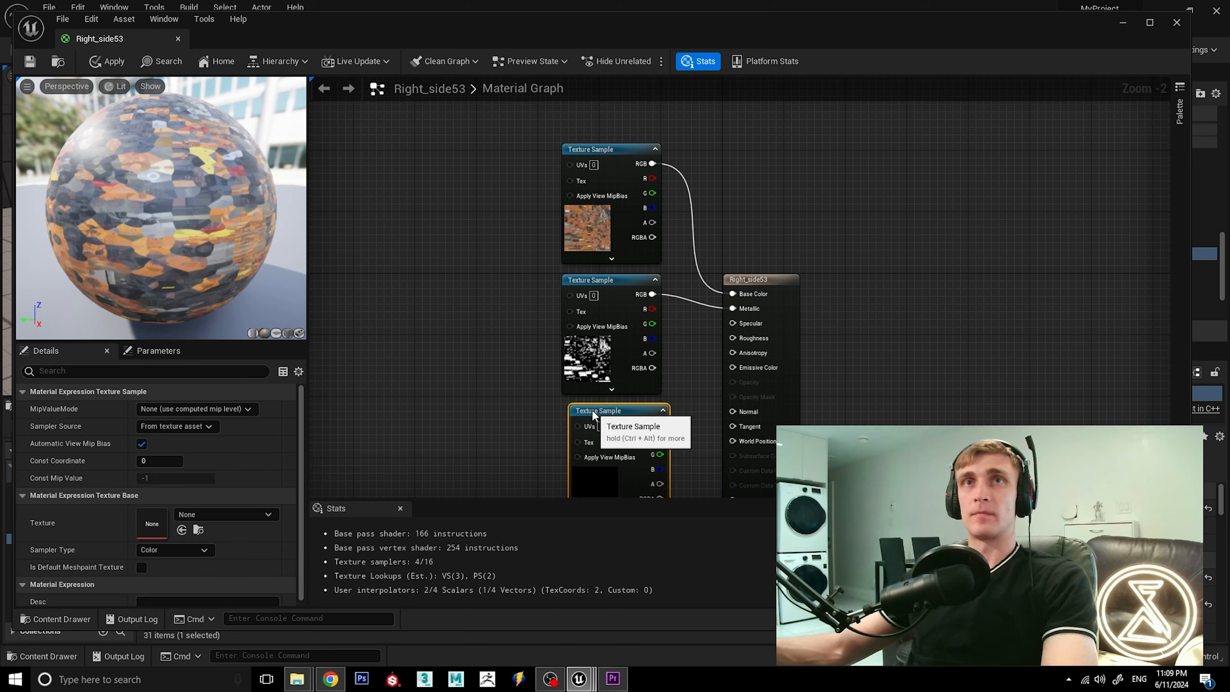
click(234, 513)
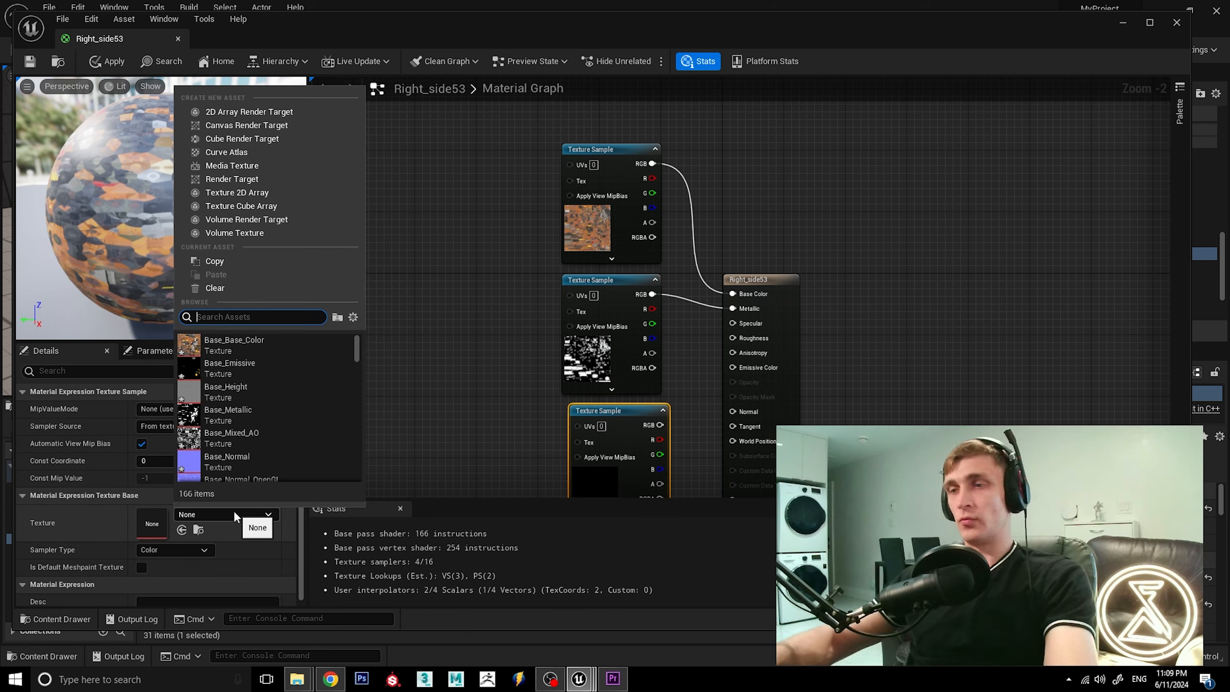
text(right)
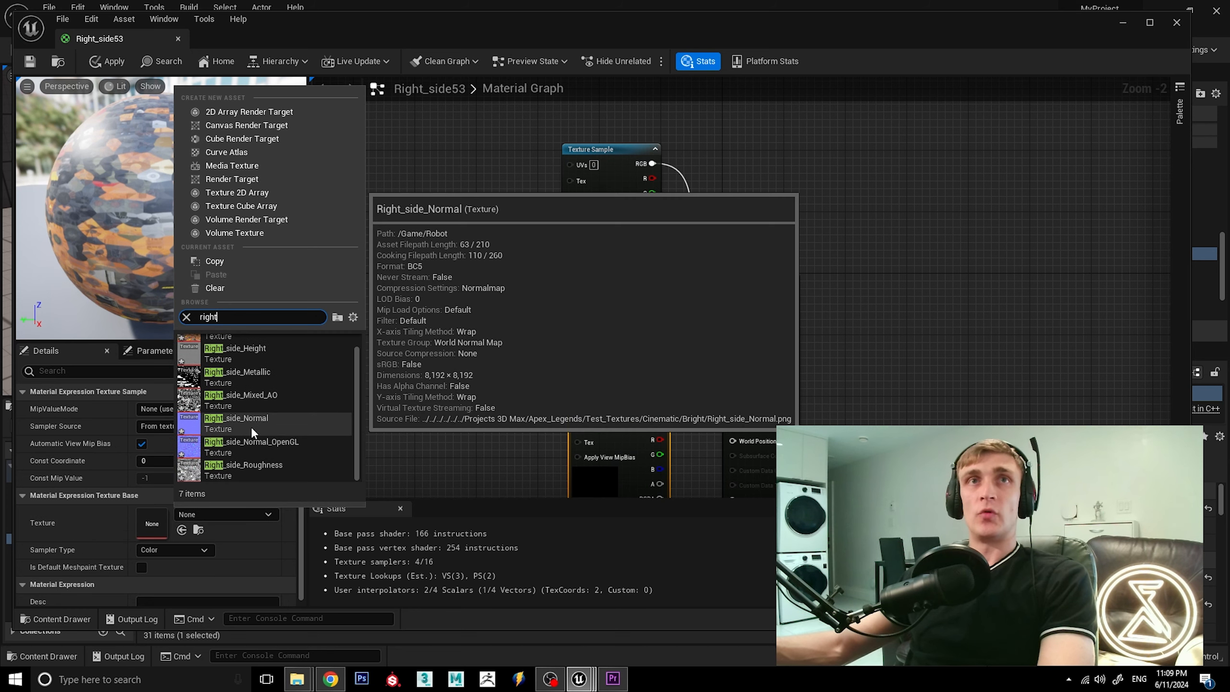
scroll(268, 465, down, 1)
click(268, 464)
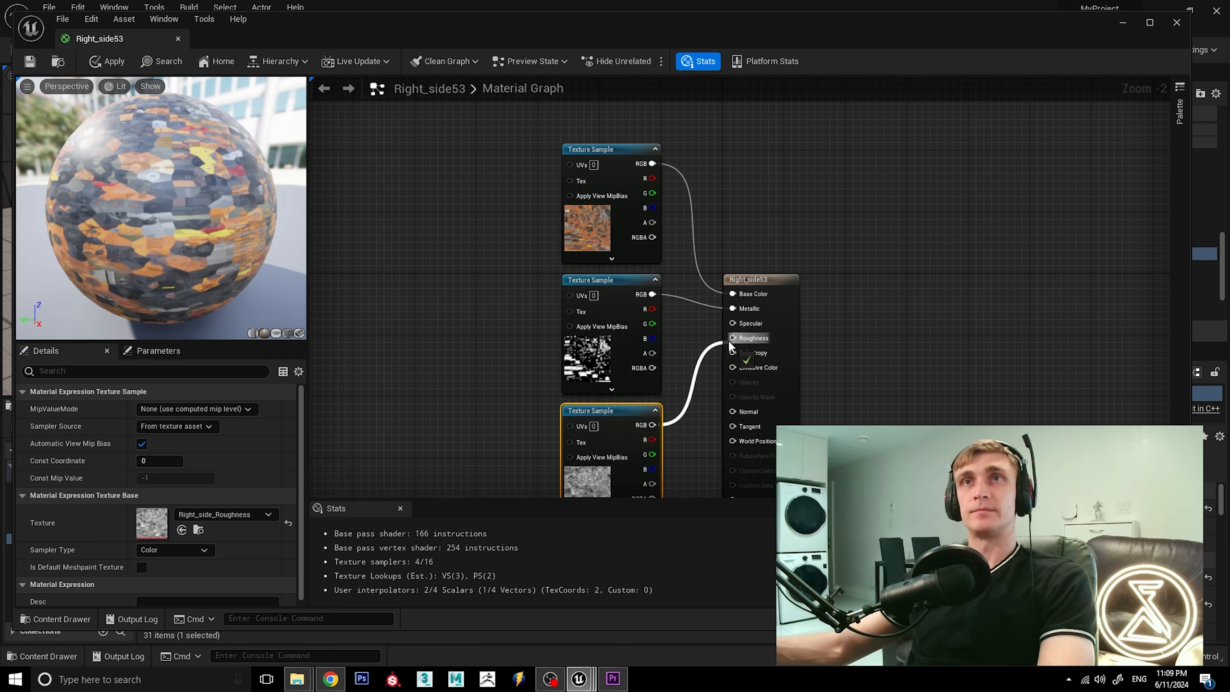
drag(728, 339, 729, 338)
scroll(660, 218, down, 2)
click(530, 244)
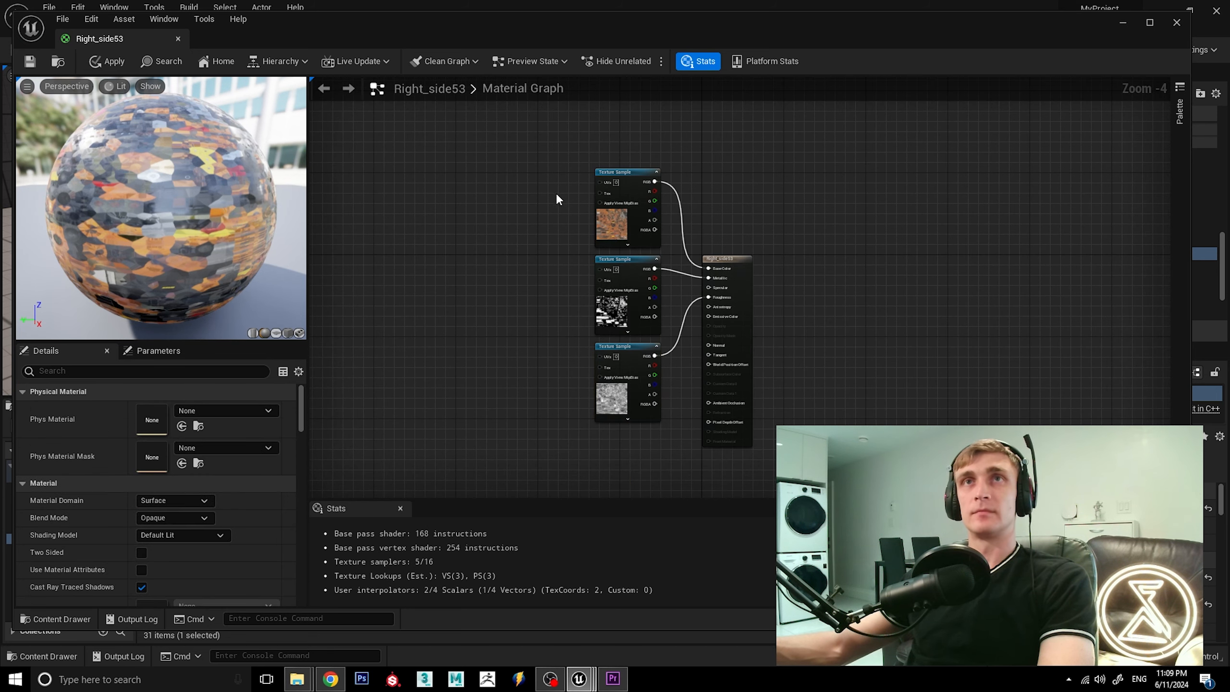
Move the three Texture Sample nodes together higher up in the graph, keeping them beside the material's result node.
drag(556, 198, 656, 412)
drag(641, 359, 637, 291)
click(756, 356)
Add a fourth Texture Sample below the roughness one, assign Right_side_Normal_OpenGL, and connect its RGB output to Normal.
scroll(688, 370, up, 3)
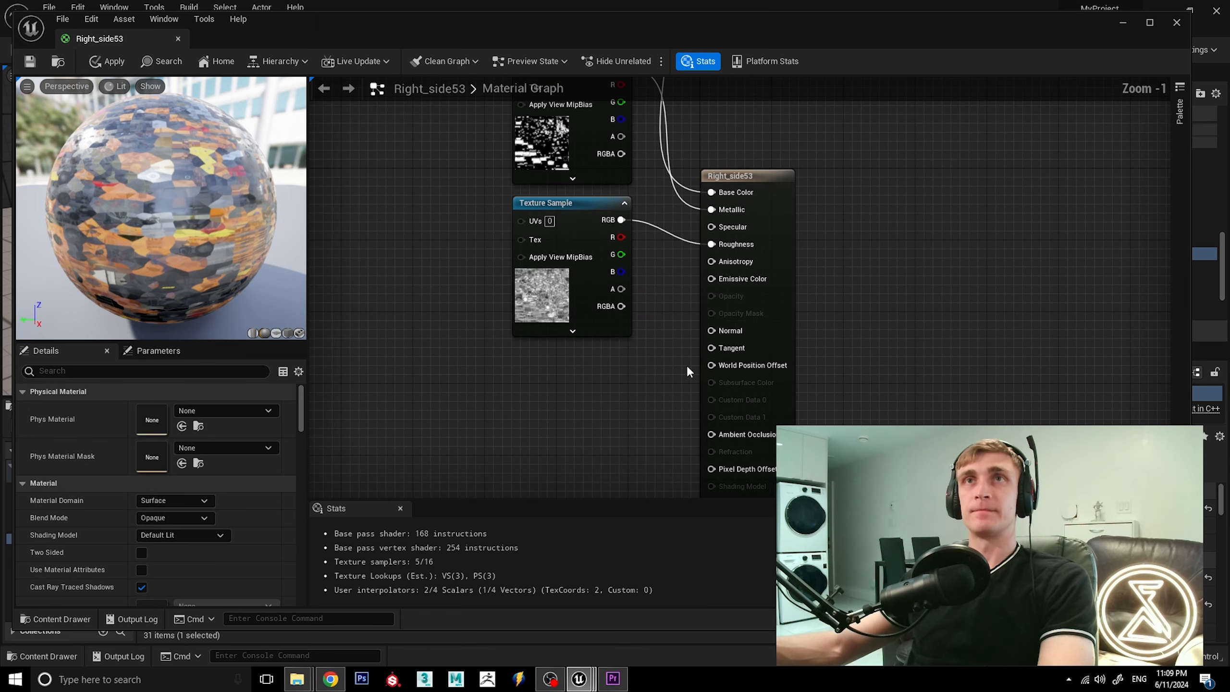
scroll(587, 377, up, 1)
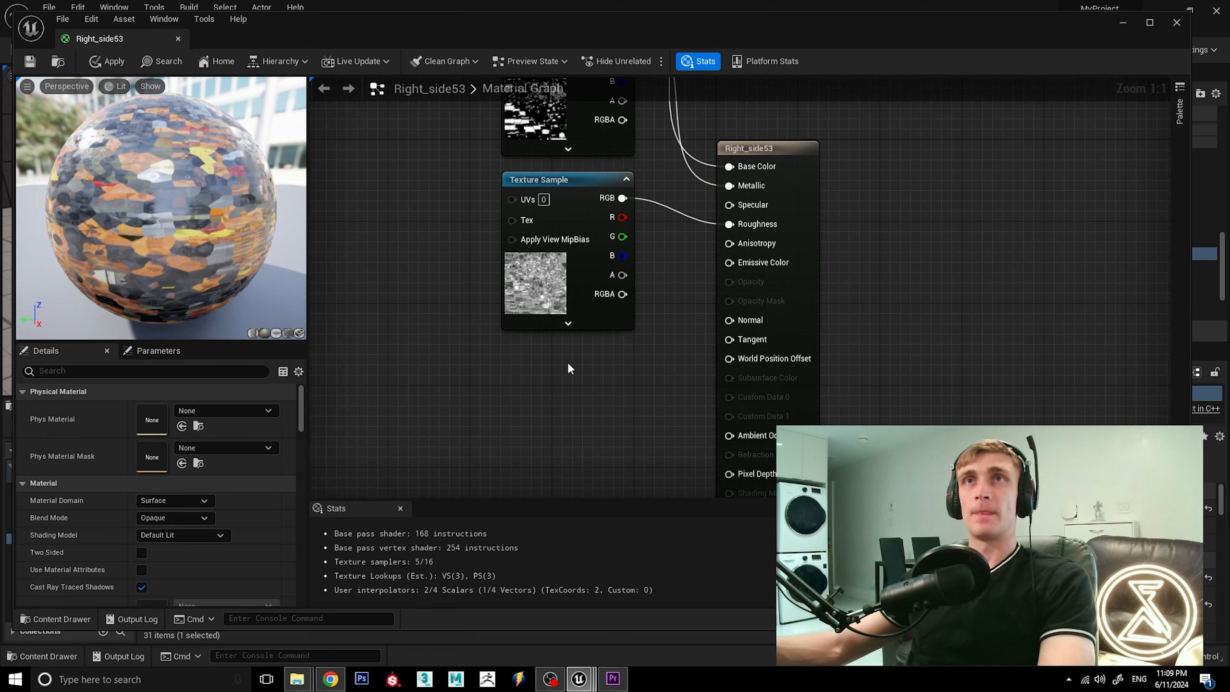
scroll(591, 361, down, 1)
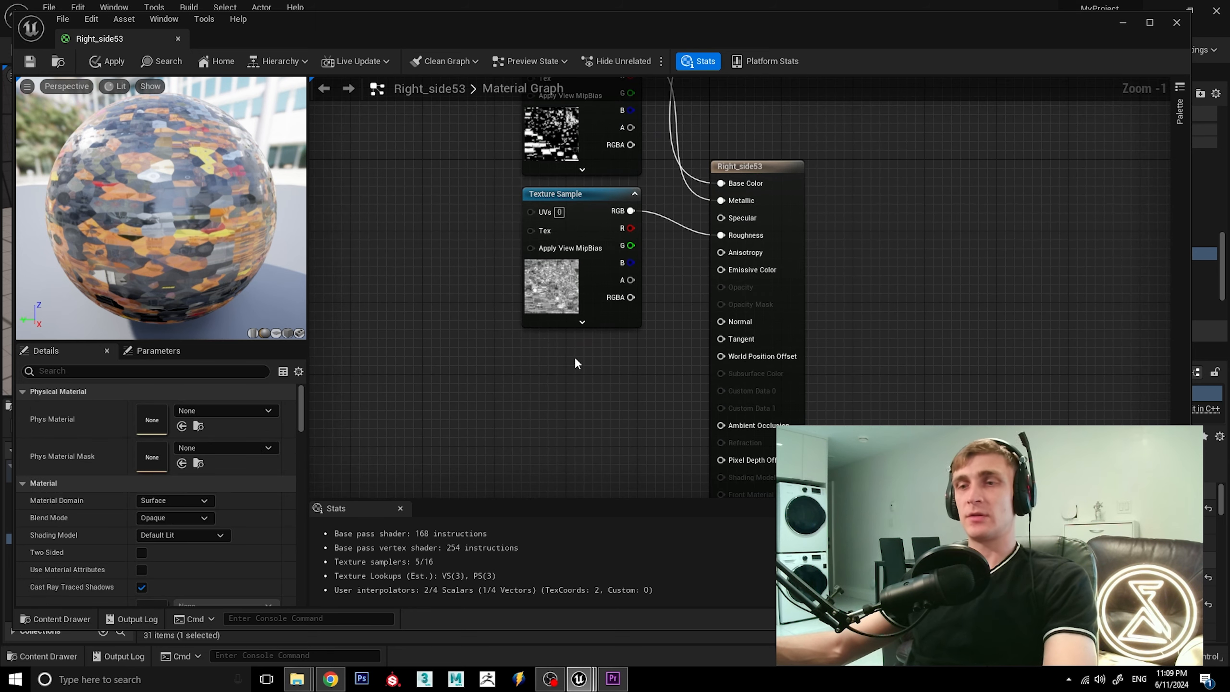
click(575, 357)
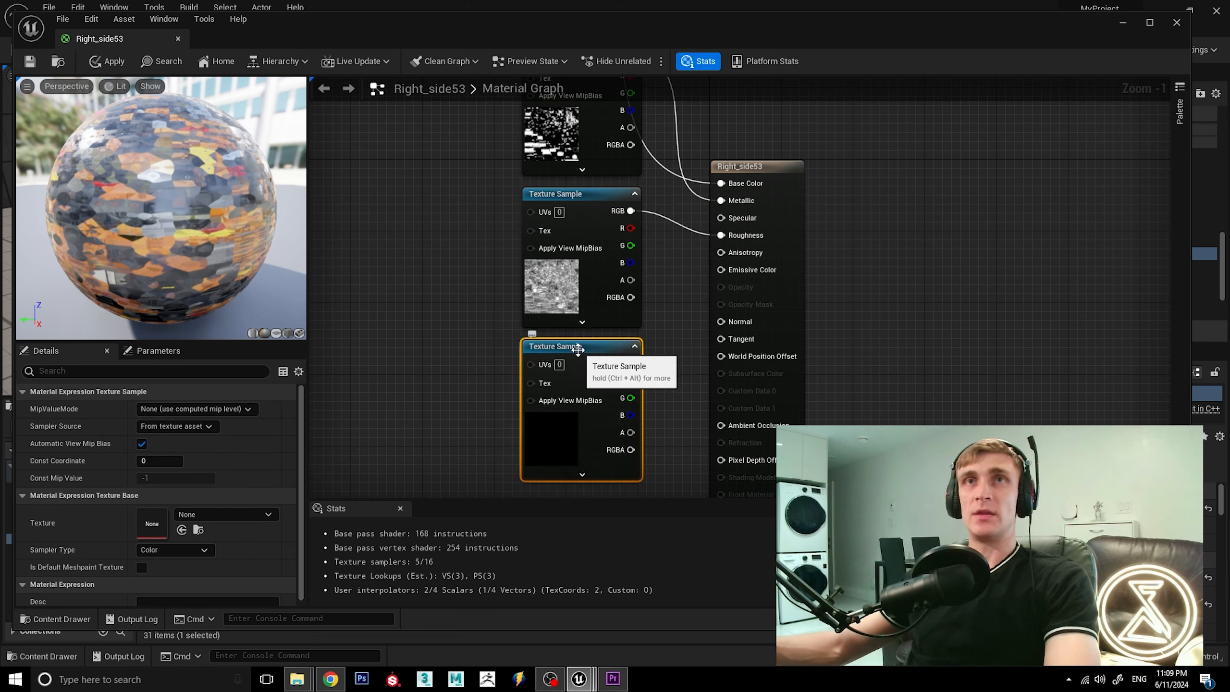
click(266, 513)
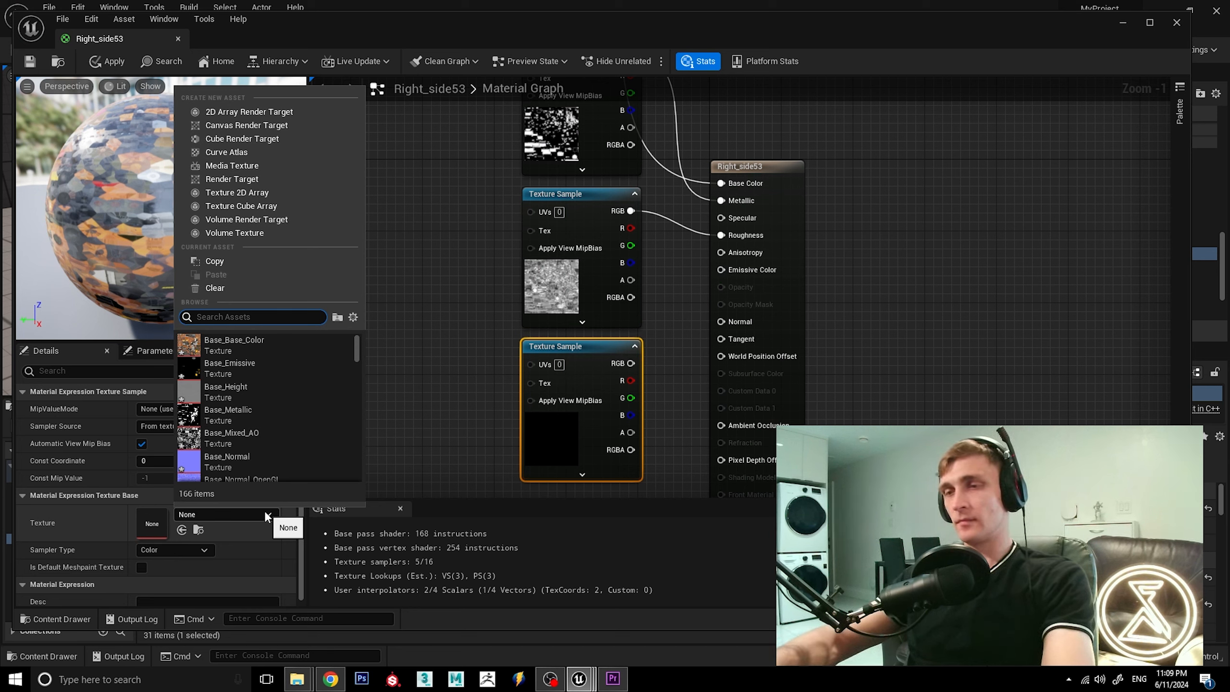
text(right)
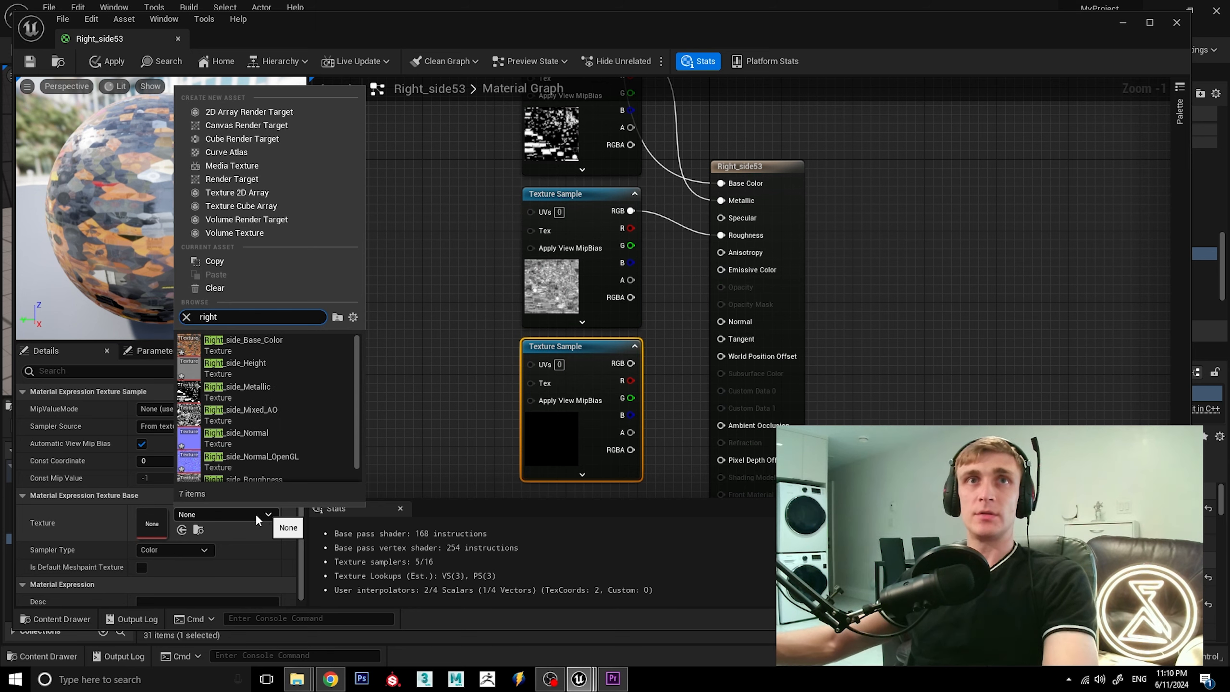
click(271, 457)
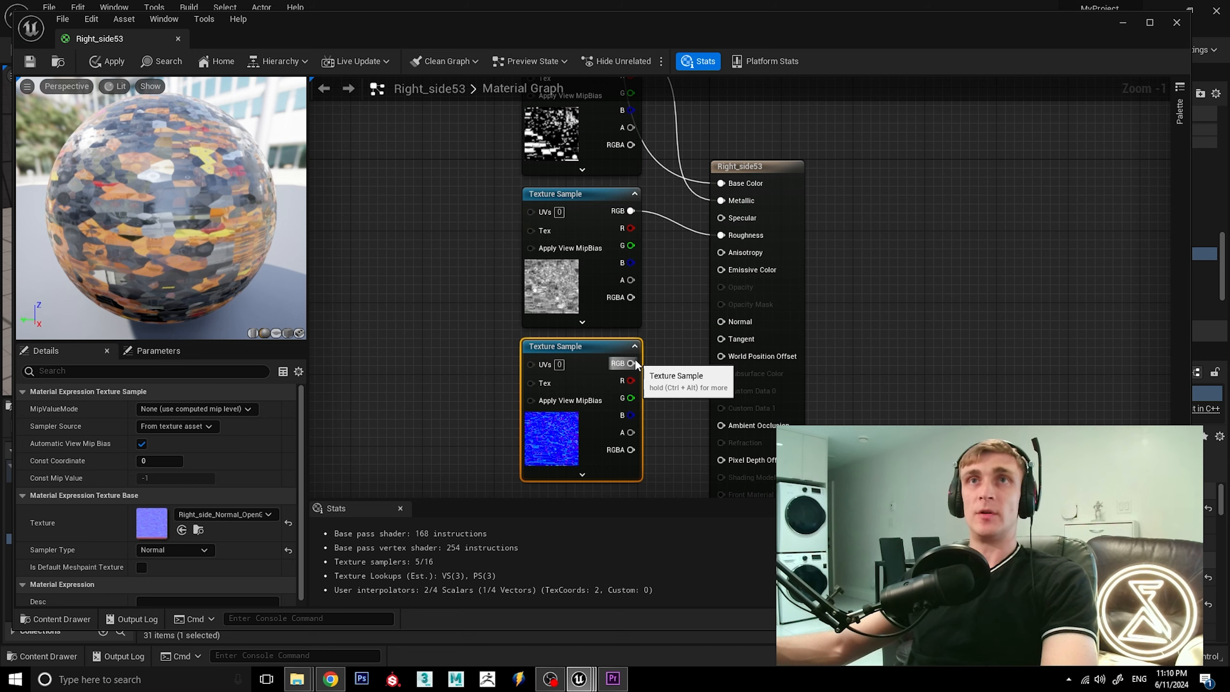
drag(635, 364, 721, 322)
click(847, 234)
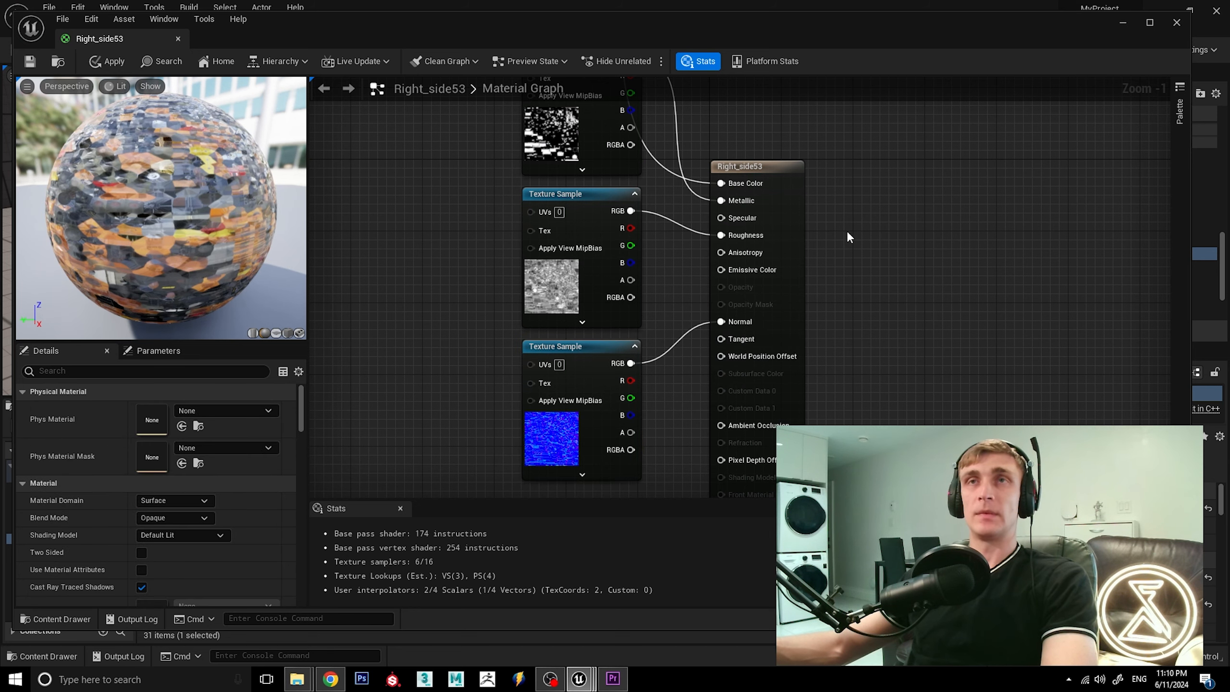
Add a fifth Texture Sample below the normal map, assign Right_side_Mixed_AO, and connect its RGB output to Ambient Occlusion.
scroll(847, 231, down, 1)
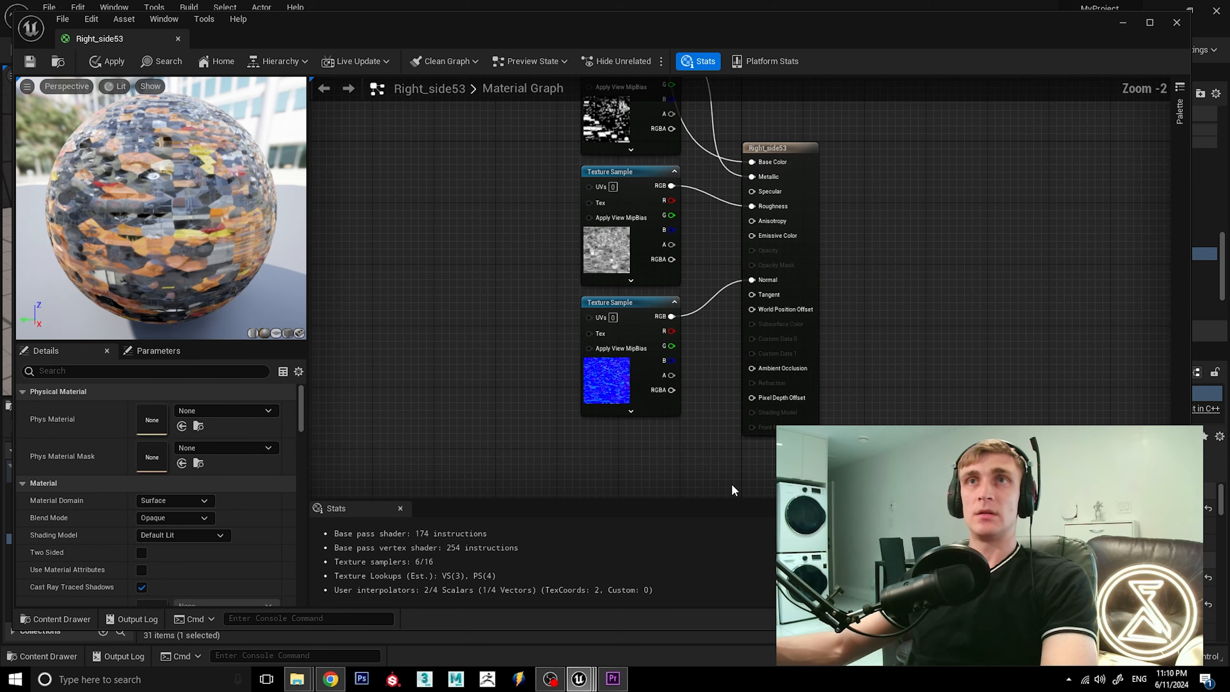
scroll(730, 482, up, 1)
right_drag(680, 441, 670, 394)
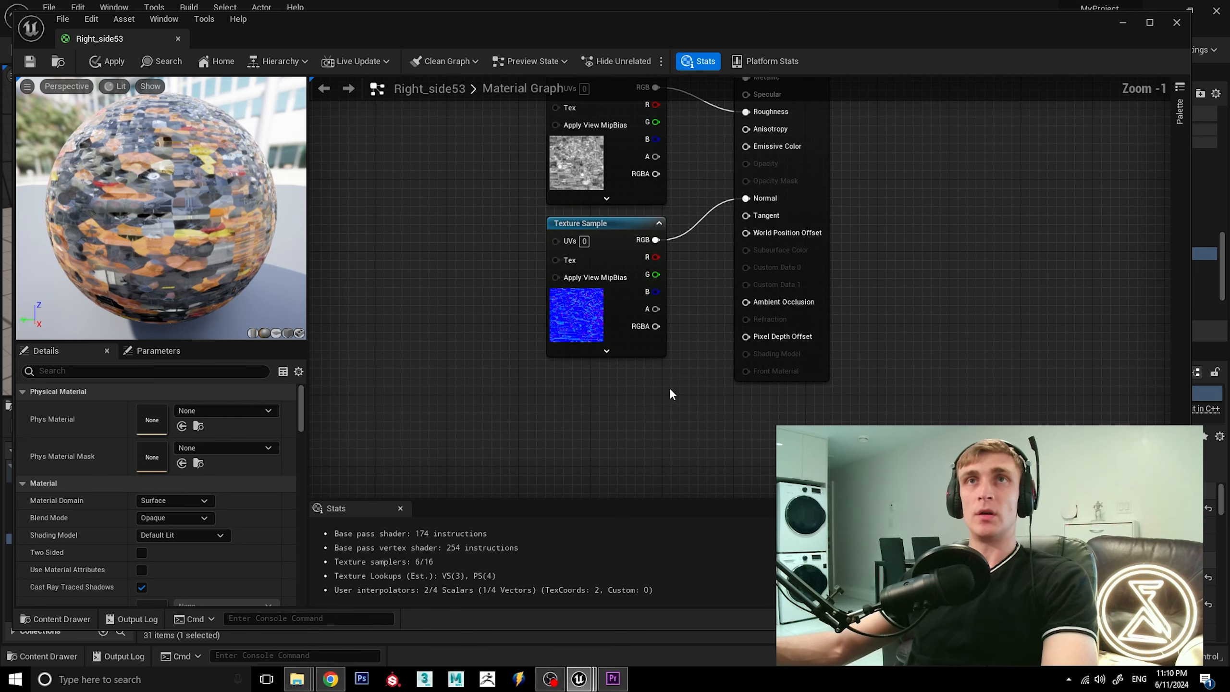
key(t)
click(598, 403)
drag(609, 410, 573, 375)
click(223, 513)
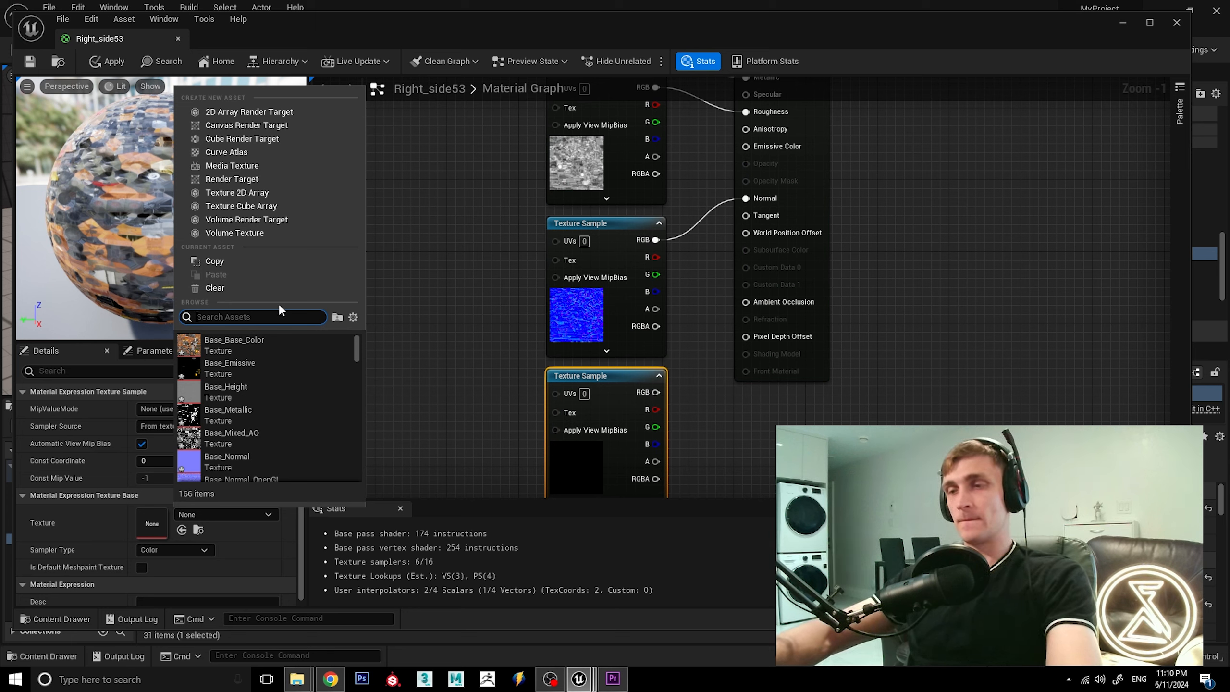
text(right)
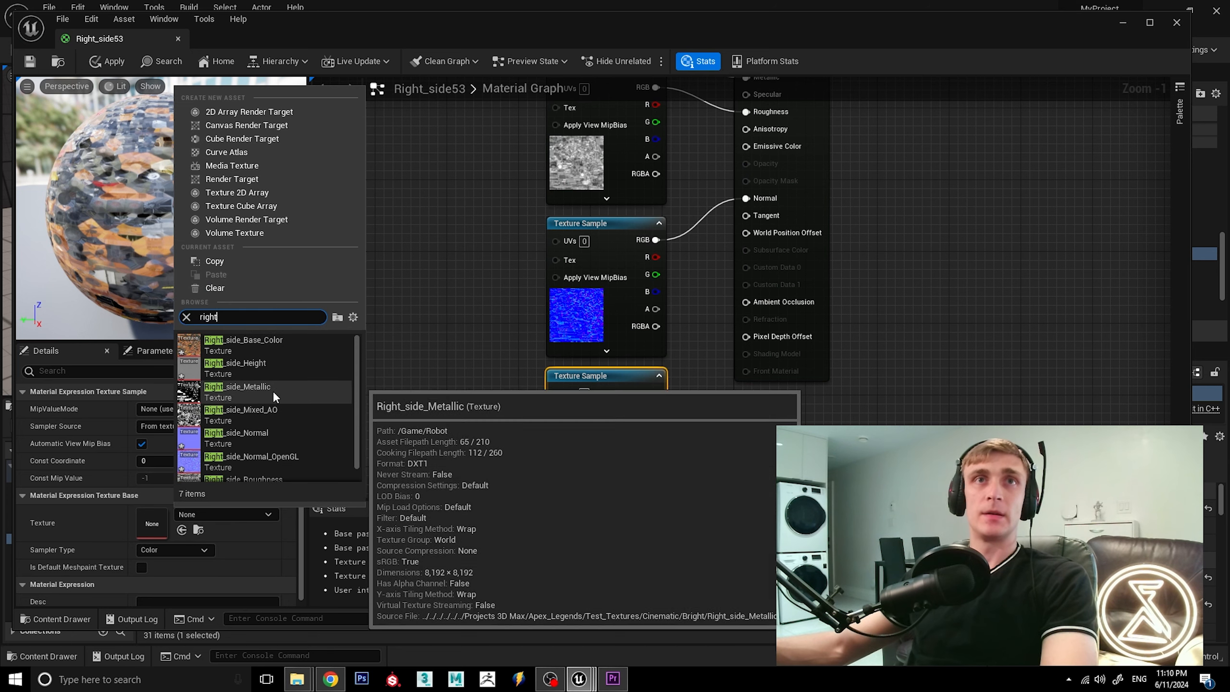
click(269, 409)
drag(664, 401, 746, 303)
scroll(829, 411, down, 2)
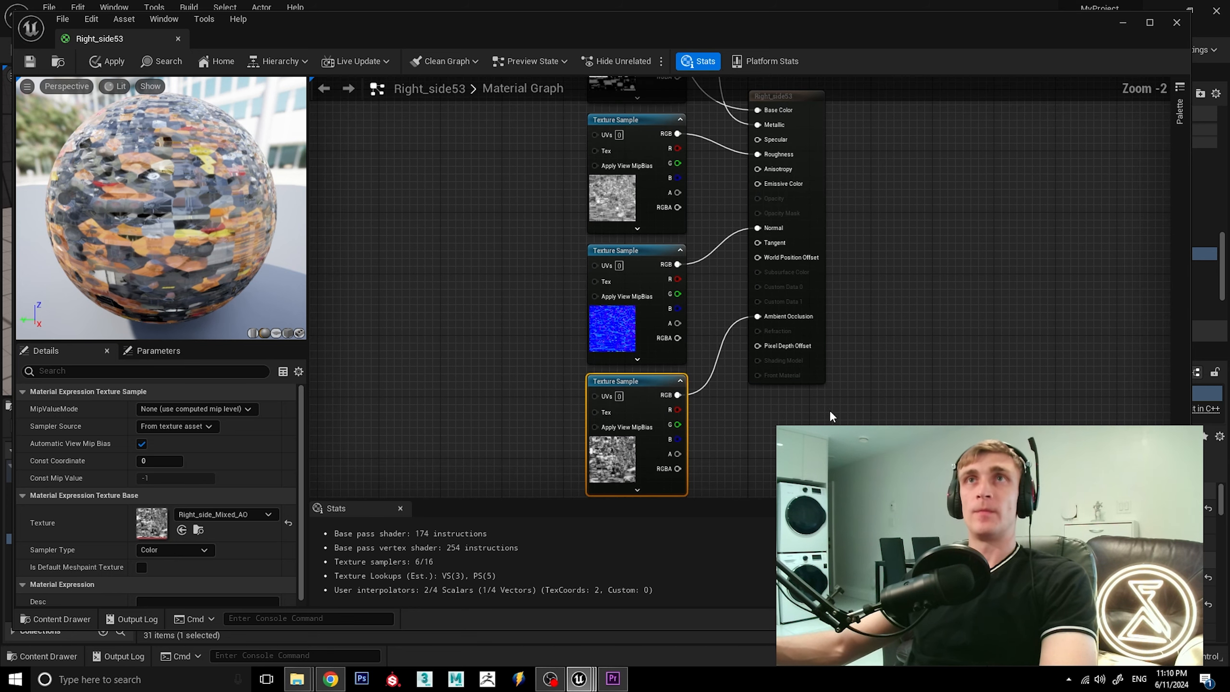
Apply the changes made to the Right_side53 material and close its material editor.
scroll(861, 167, down, 2)
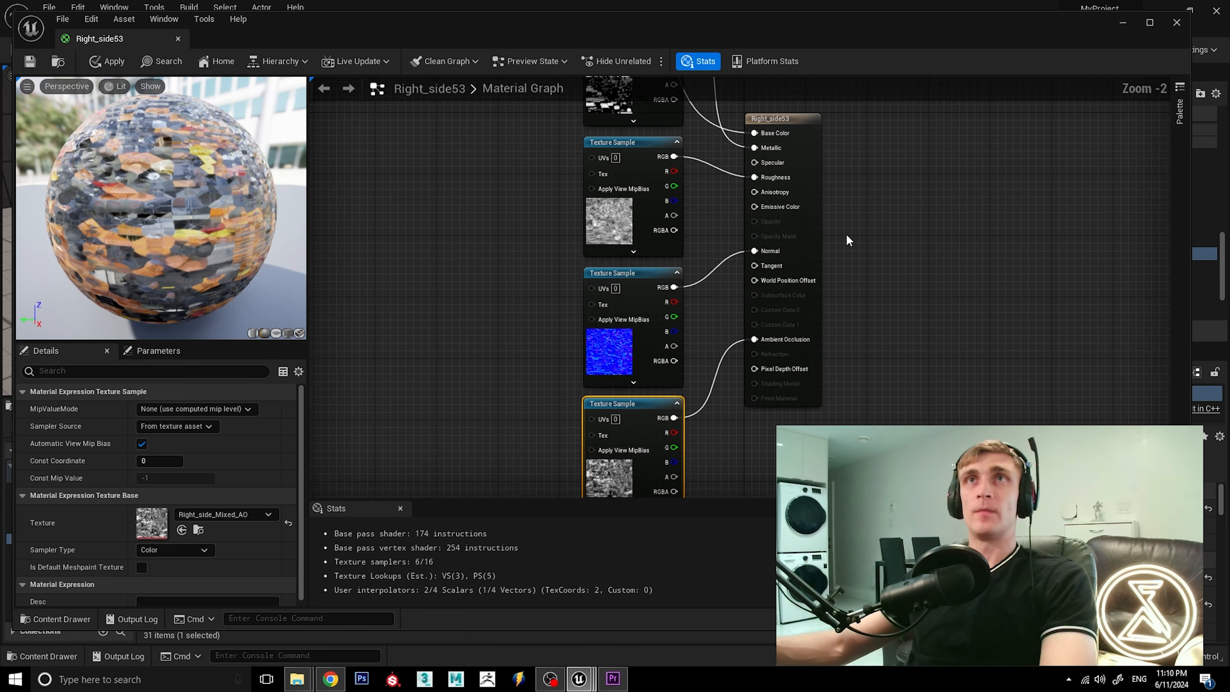
scroll(862, 247, up, 1)
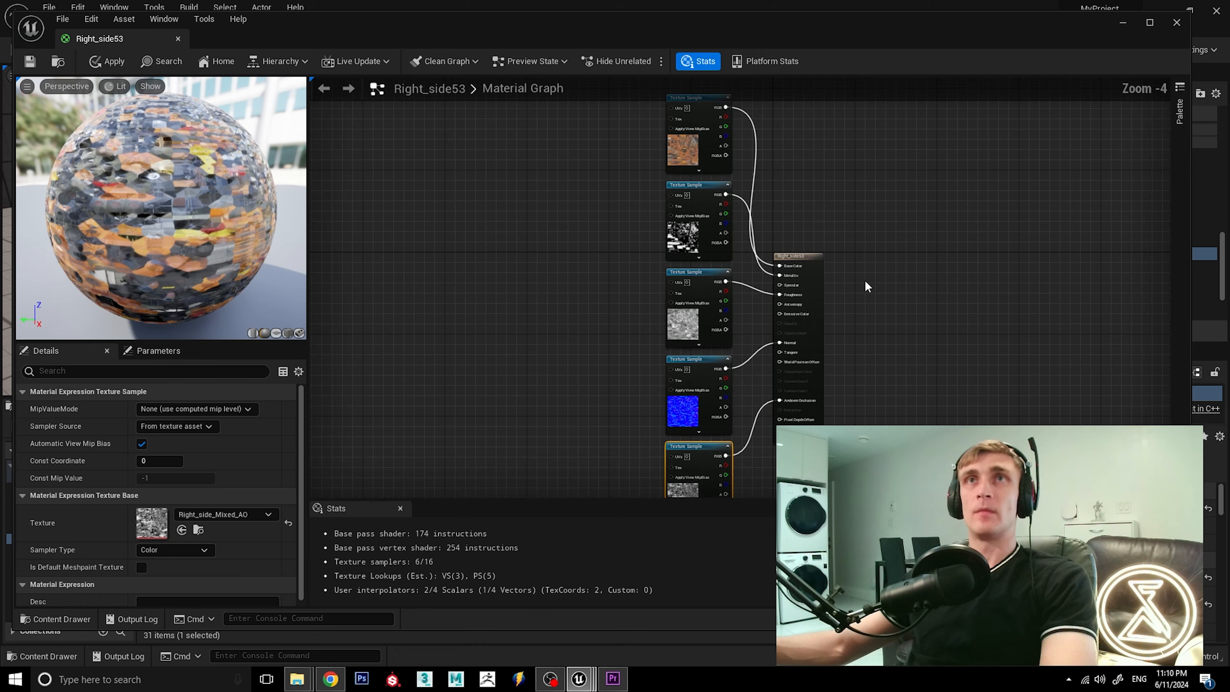
click(99, 63)
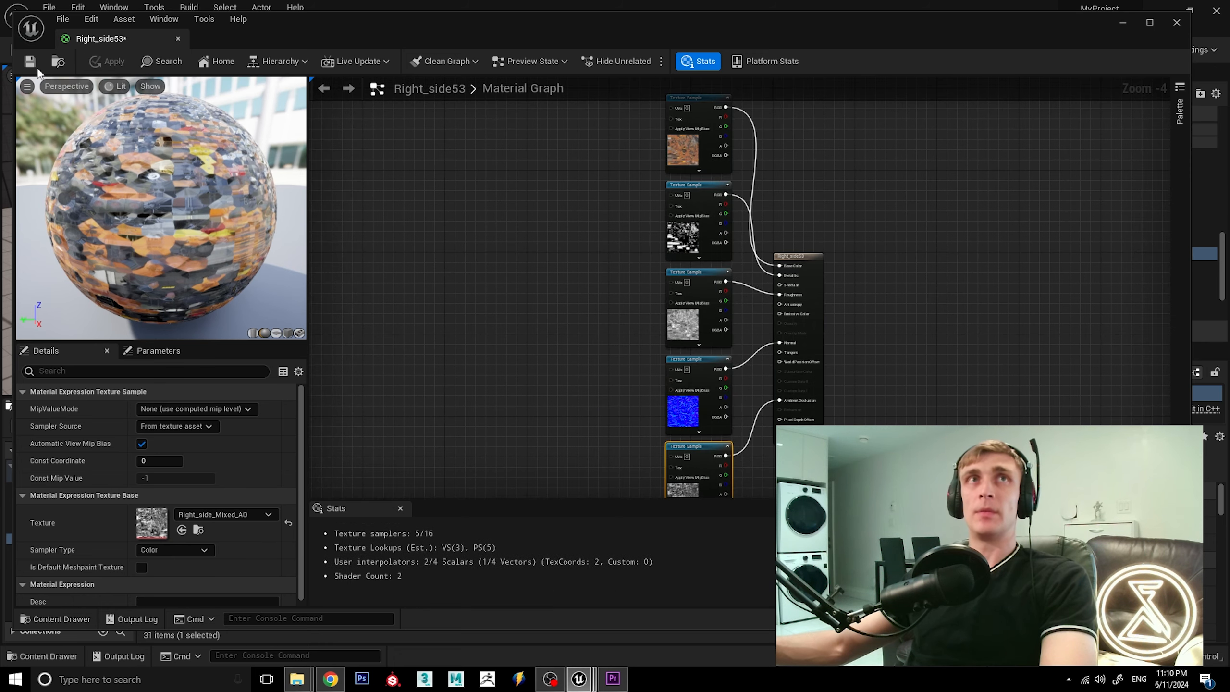
click(177, 39)
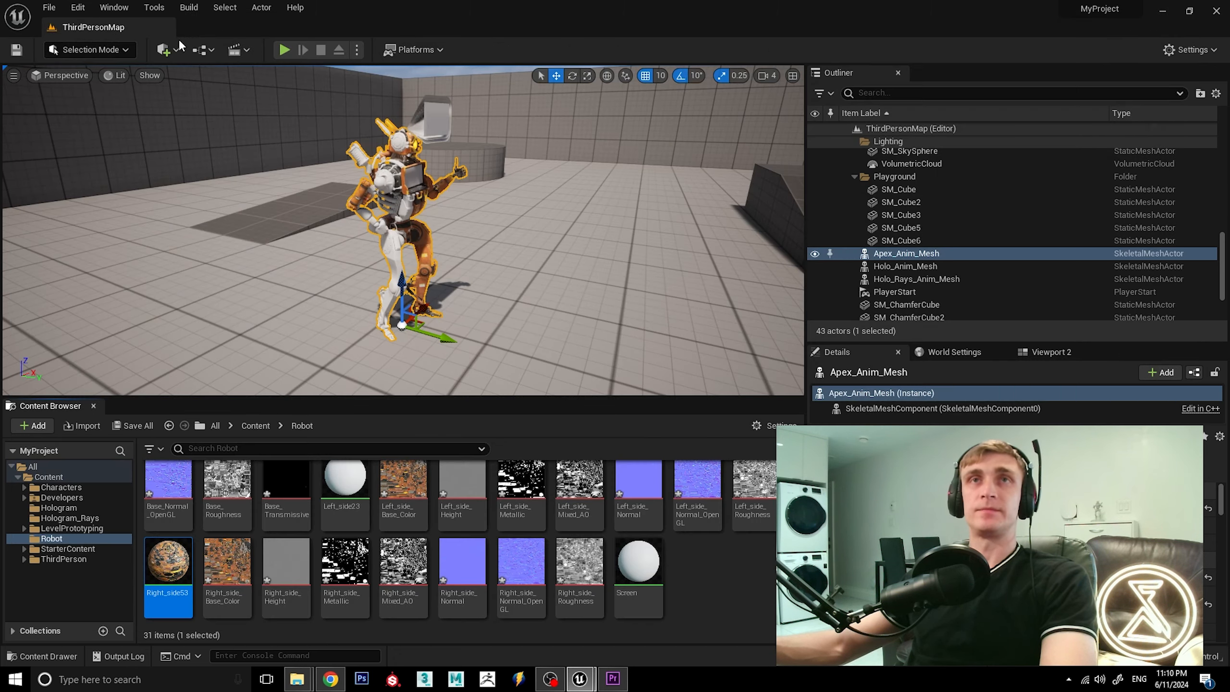
Open the Left_side23 material from the Robot folder and delete the Param node feeding its Base Color.
alt+drag(450, 247, 436, 225)
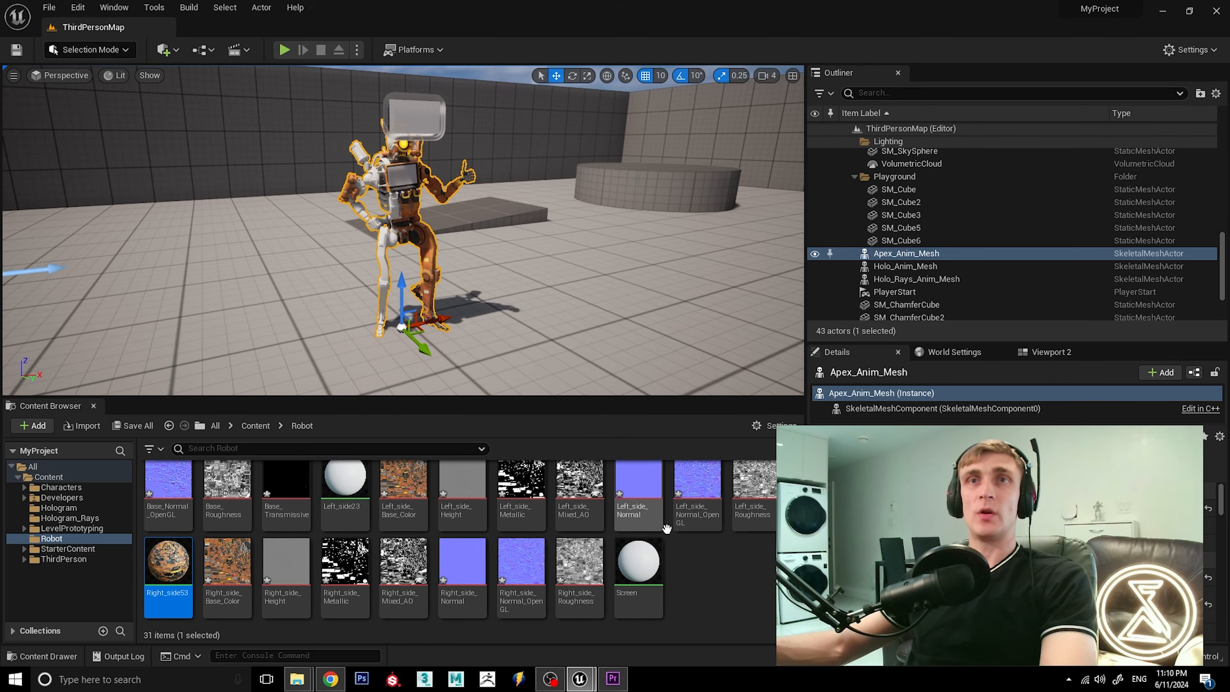
scroll(527, 567, up, 2)
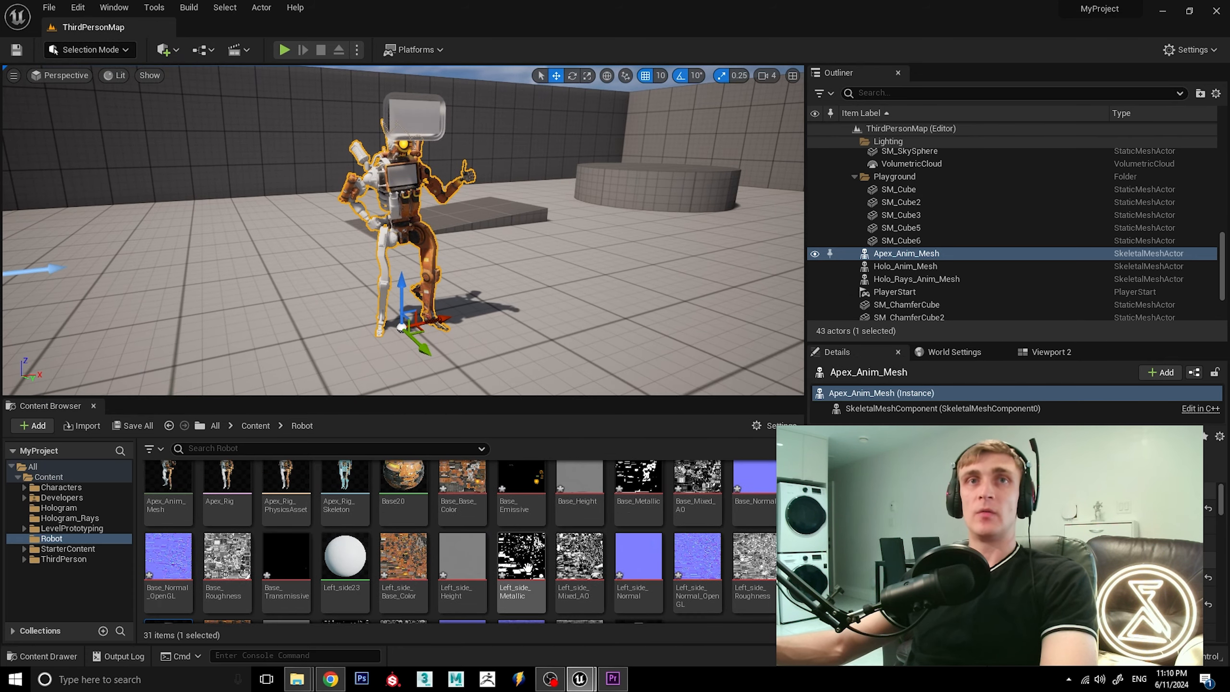
double_click(350, 551)
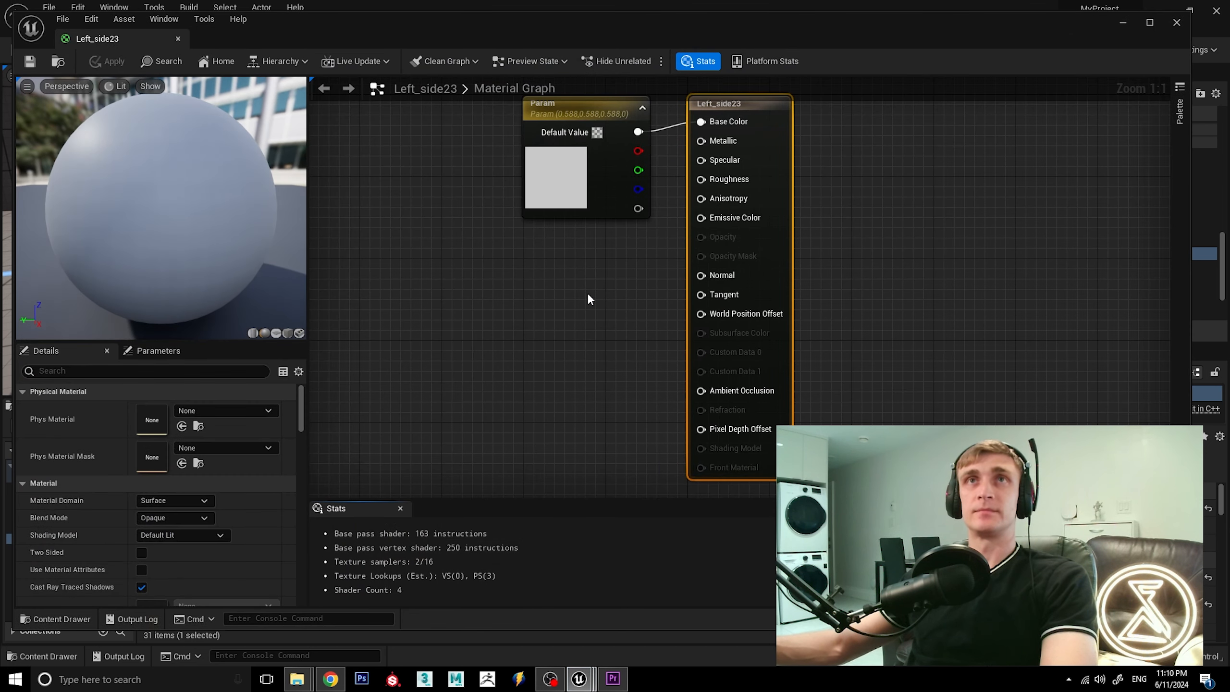
click(572, 115)
key(Delete)
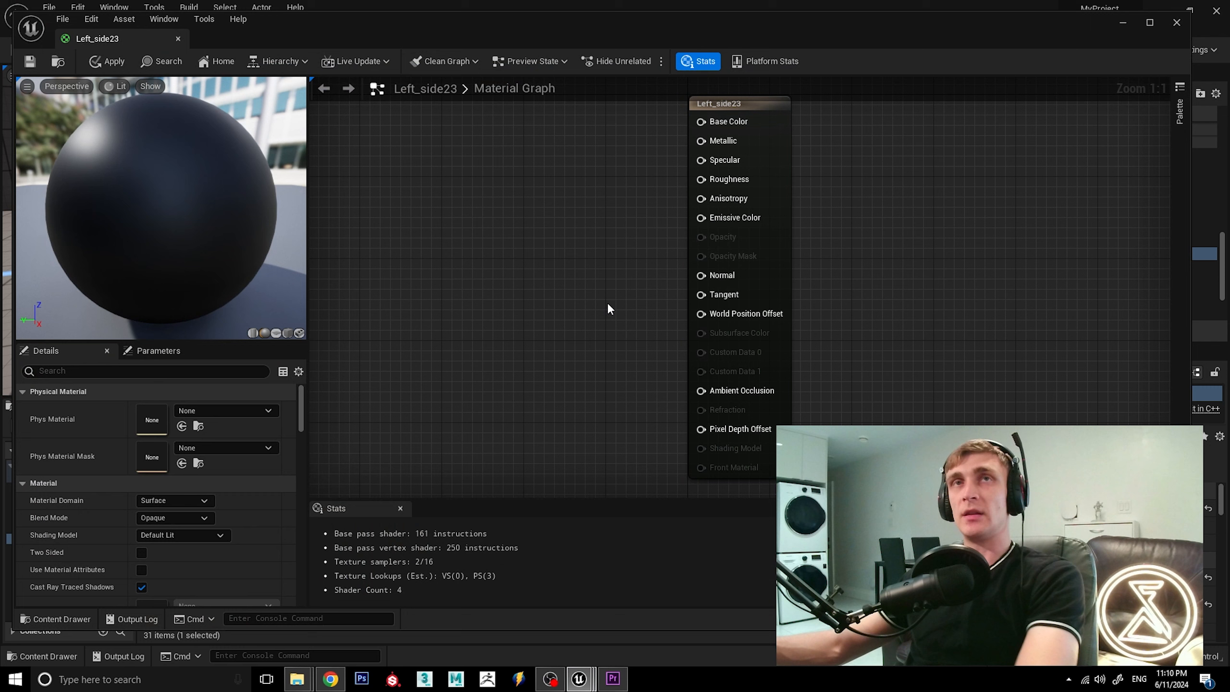
Add a Texture Sample above the material's result node, assign Left_side_Base_Color, and connect its RGB output to Base Color.
scroll(588, 354, down, 5)
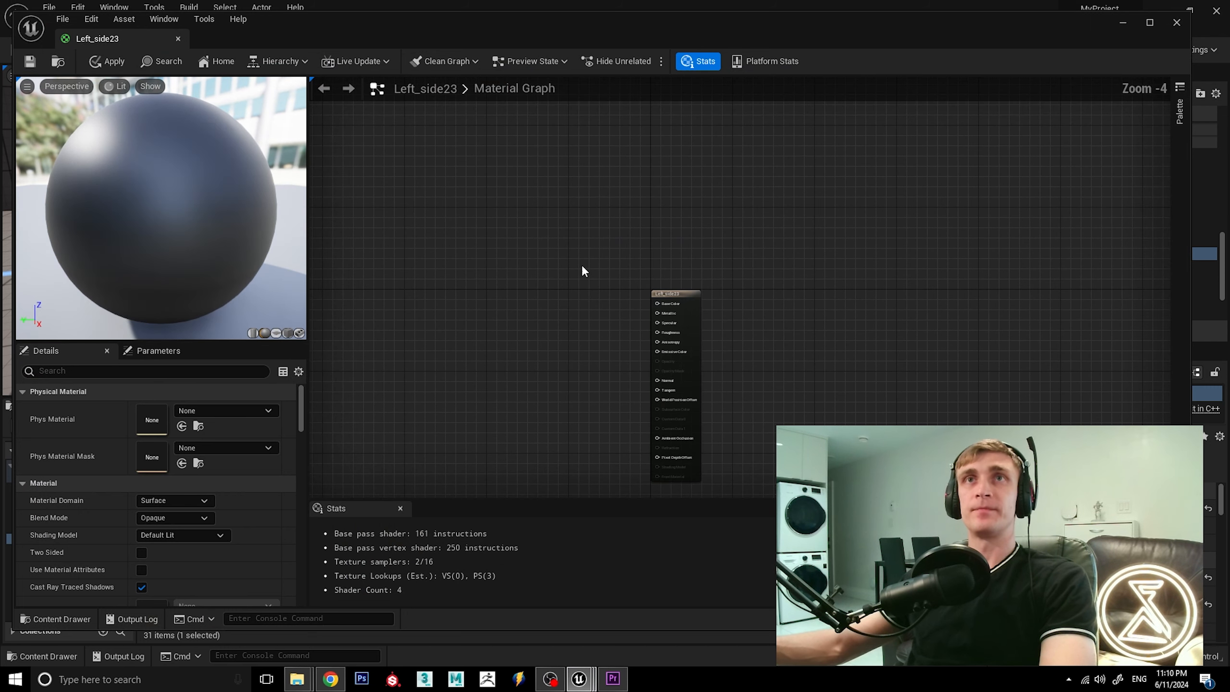
click(580, 184)
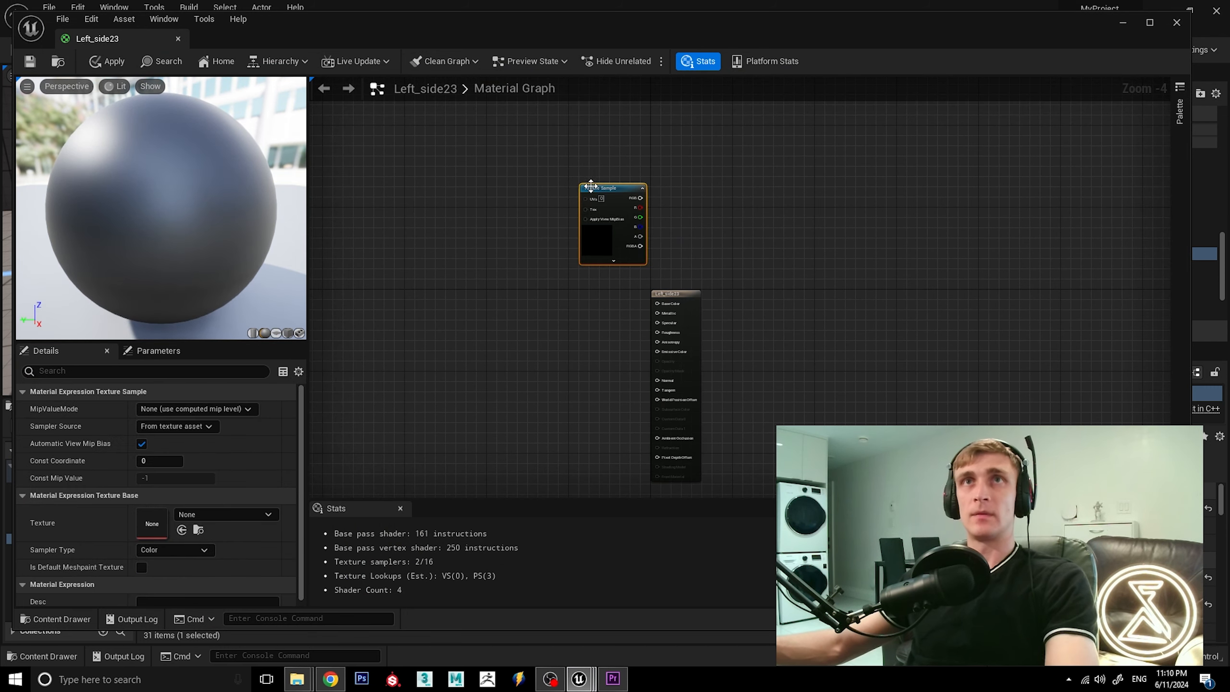
click(240, 515)
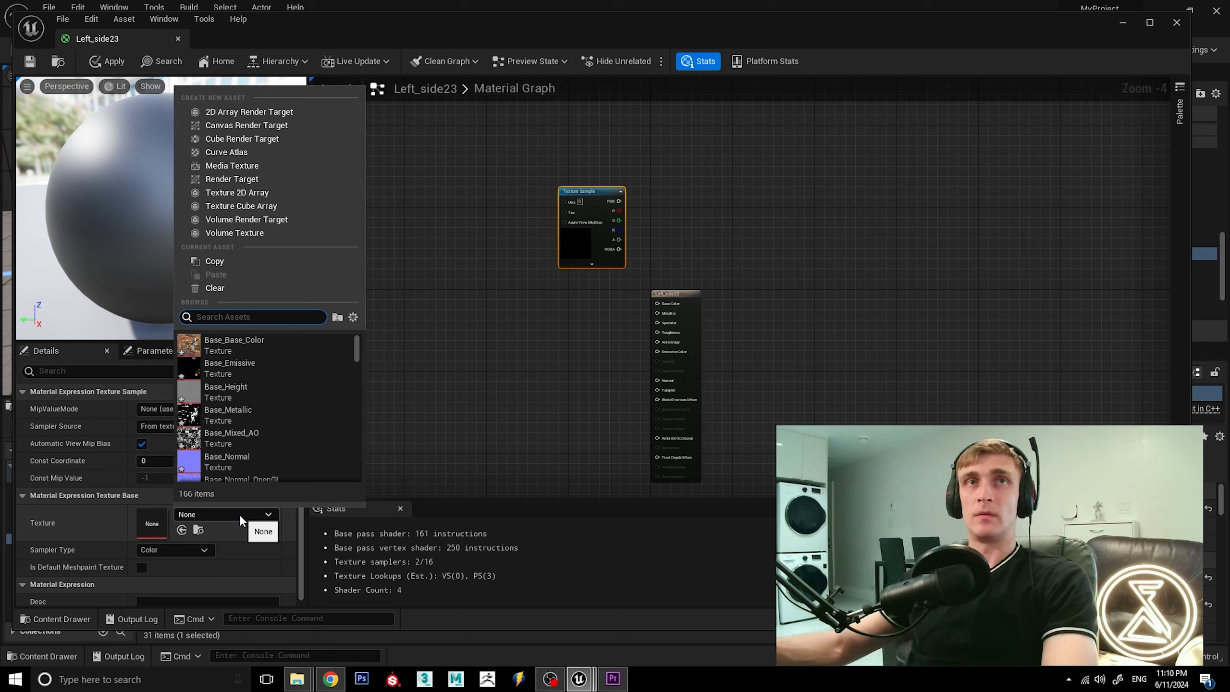
text(left)
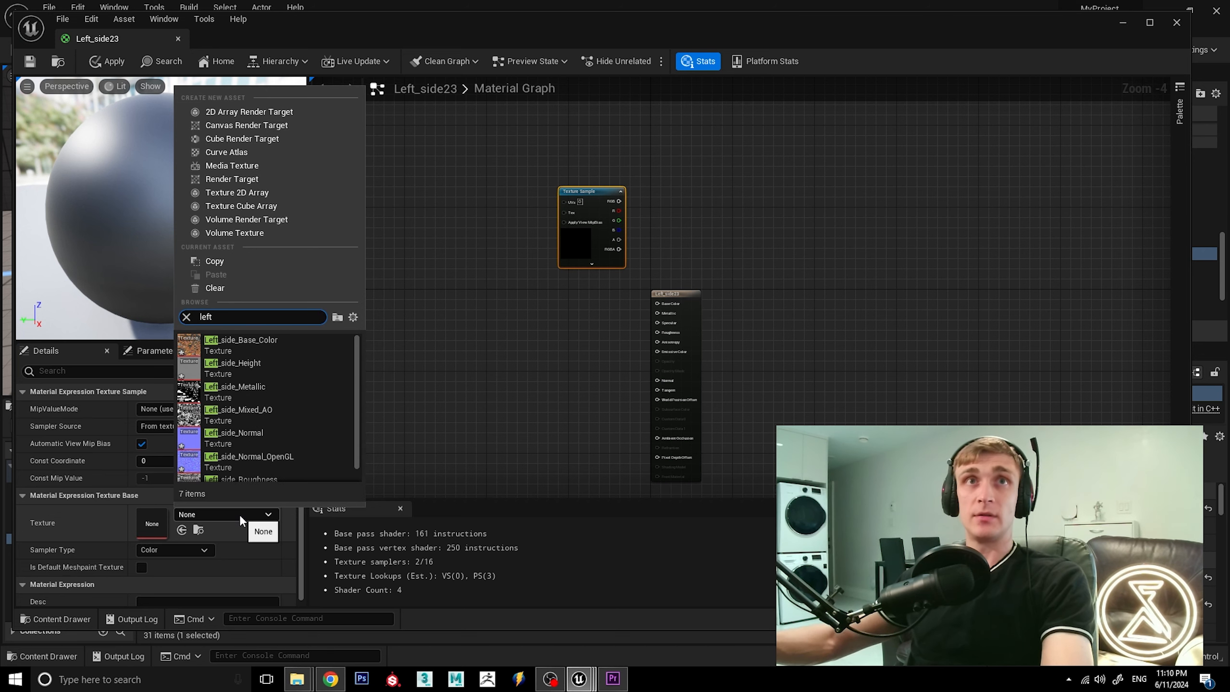
click(240, 344)
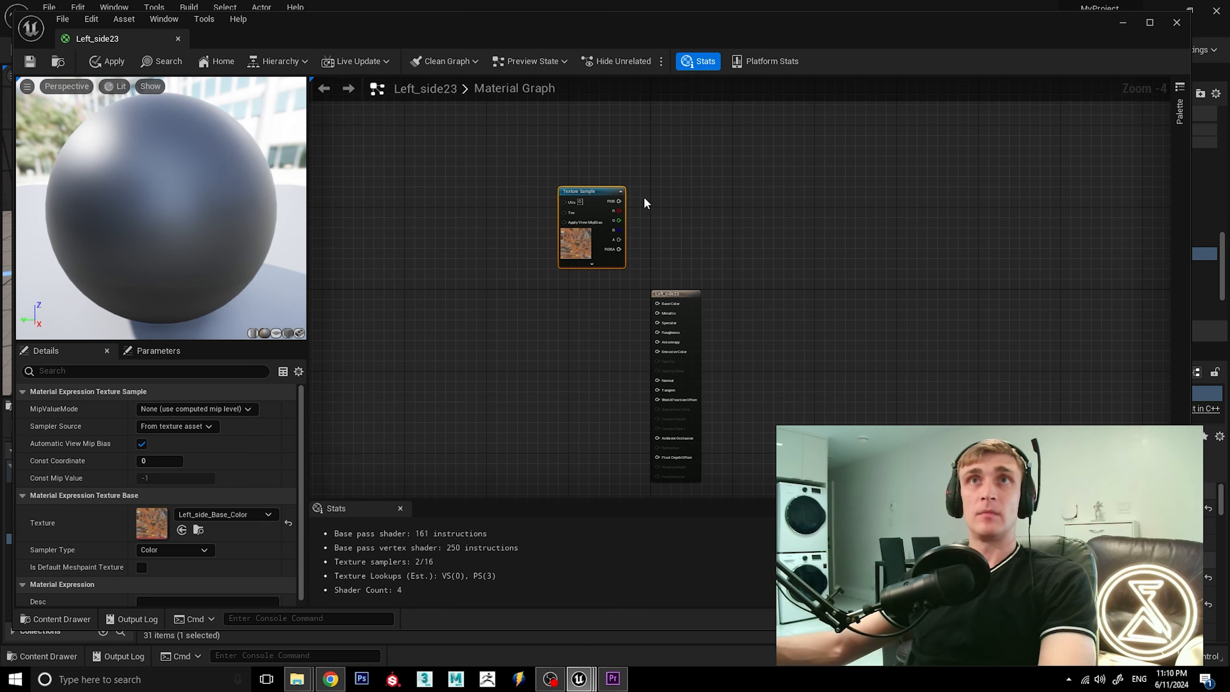
drag(620, 200, 657, 303)
click(585, 283)
Add a second Texture Sample below the base color one, assign Left_side_Metallic, and connect its RGB output to Metallic.
scroll(577, 301, up, 1)
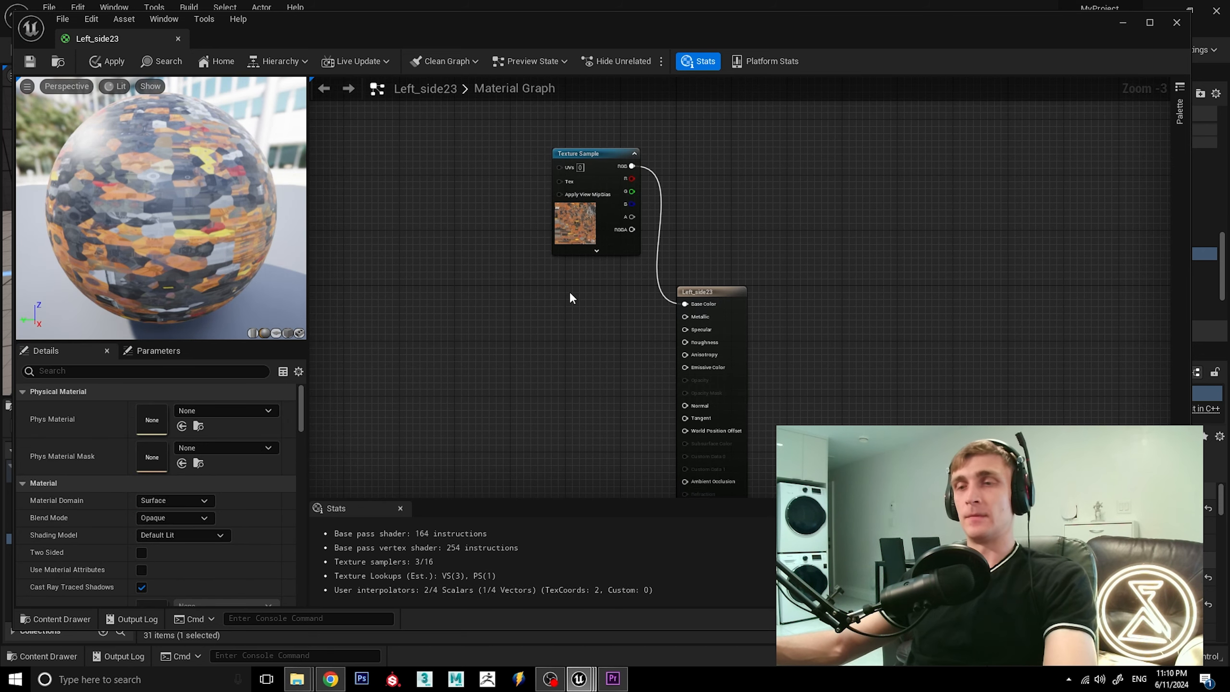
click(568, 291)
drag(597, 300, 582, 273)
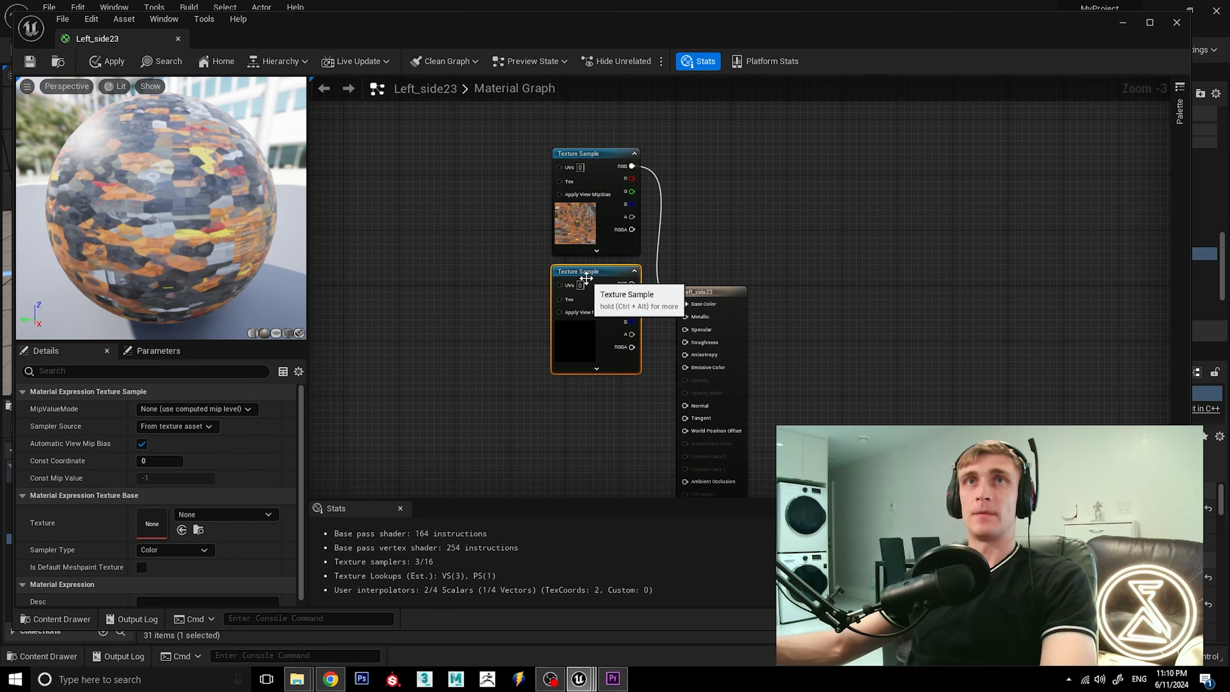
click(214, 515)
text(le)
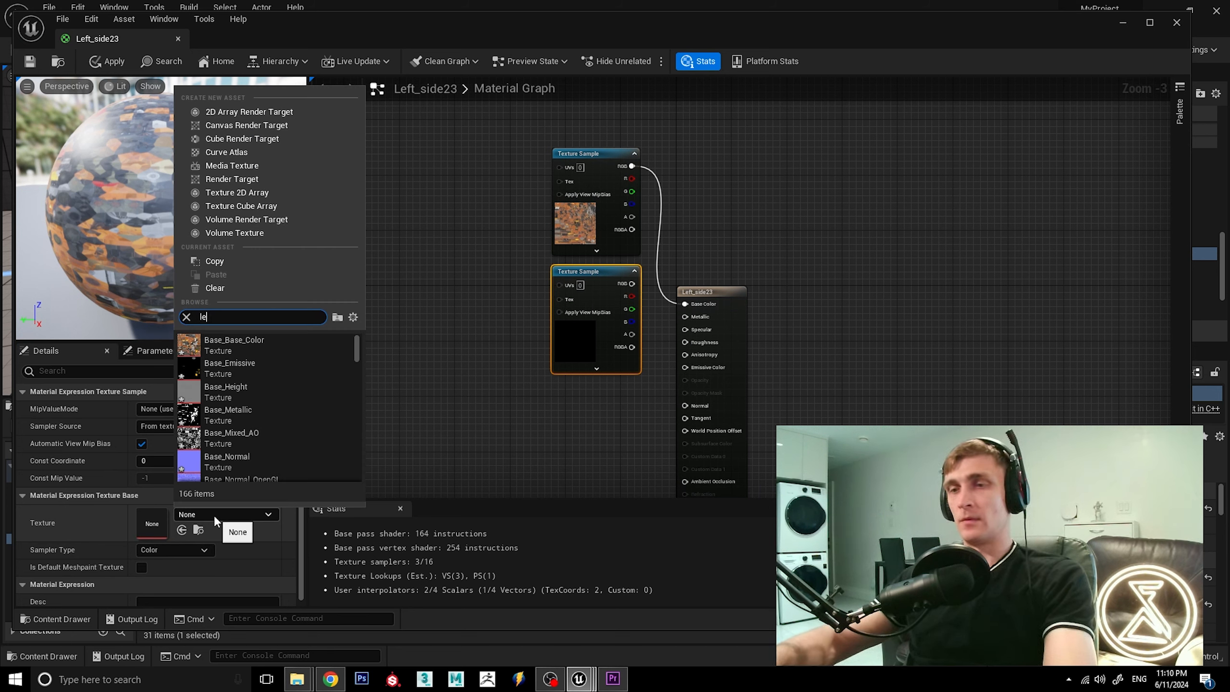
text(ft)
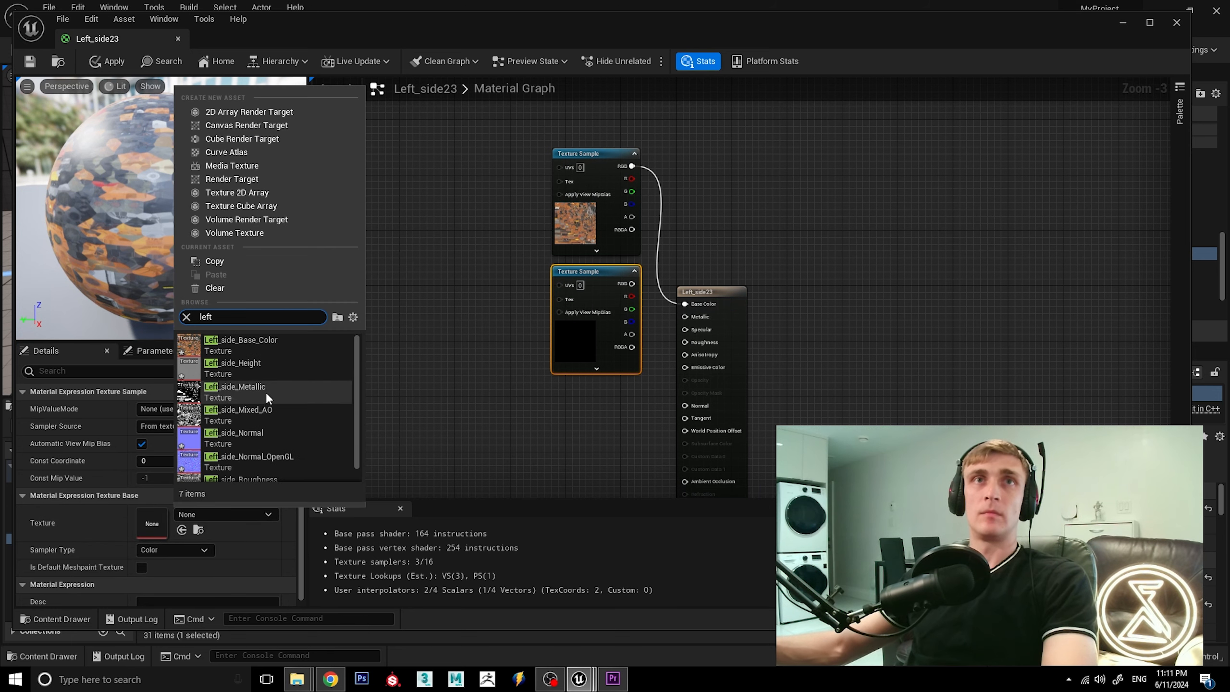
click(265, 392)
drag(632, 283, 685, 323)
click(582, 407)
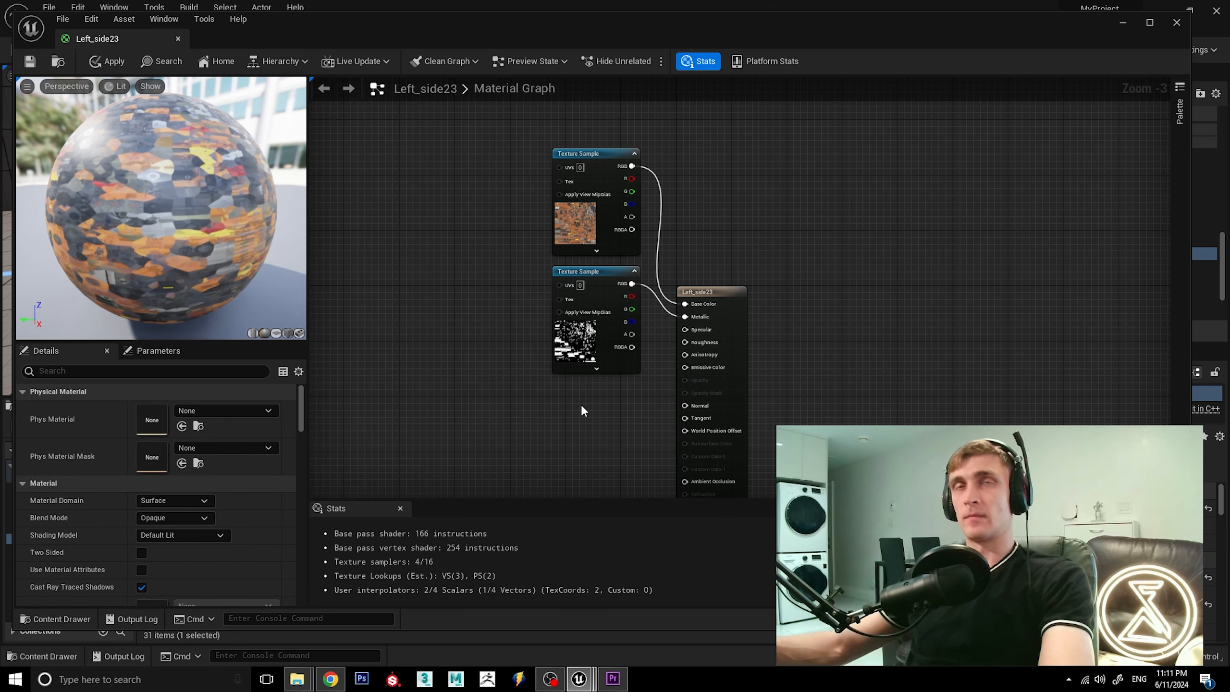
Add a third Texture Sample below the metallic one, assign Left_side_Roughness, and connect its RGB output to Roughness.
click(581, 410)
drag(583, 410, 570, 391)
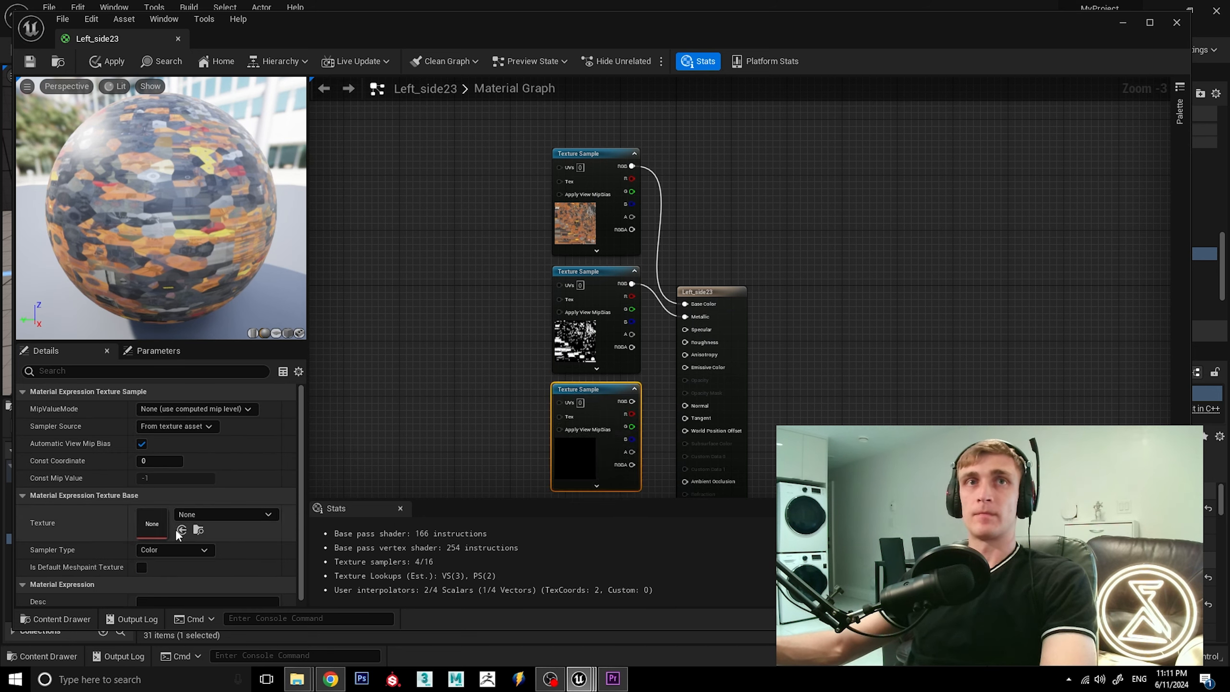
click(216, 514)
text(left)
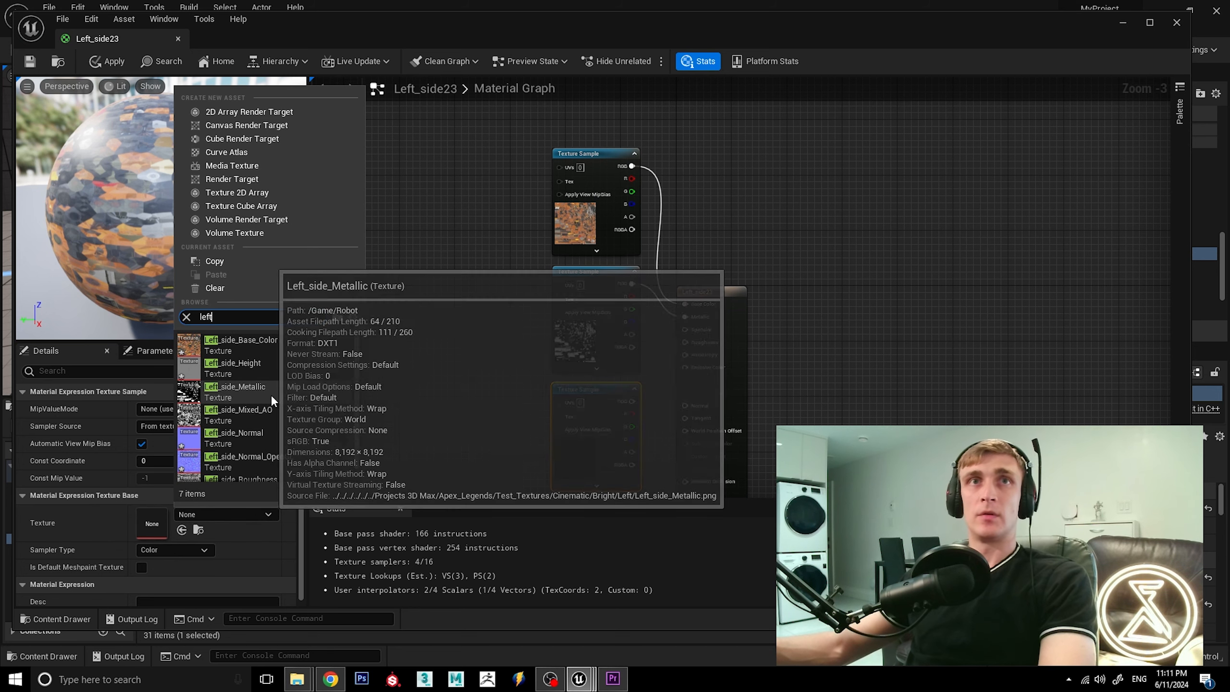
click(252, 475)
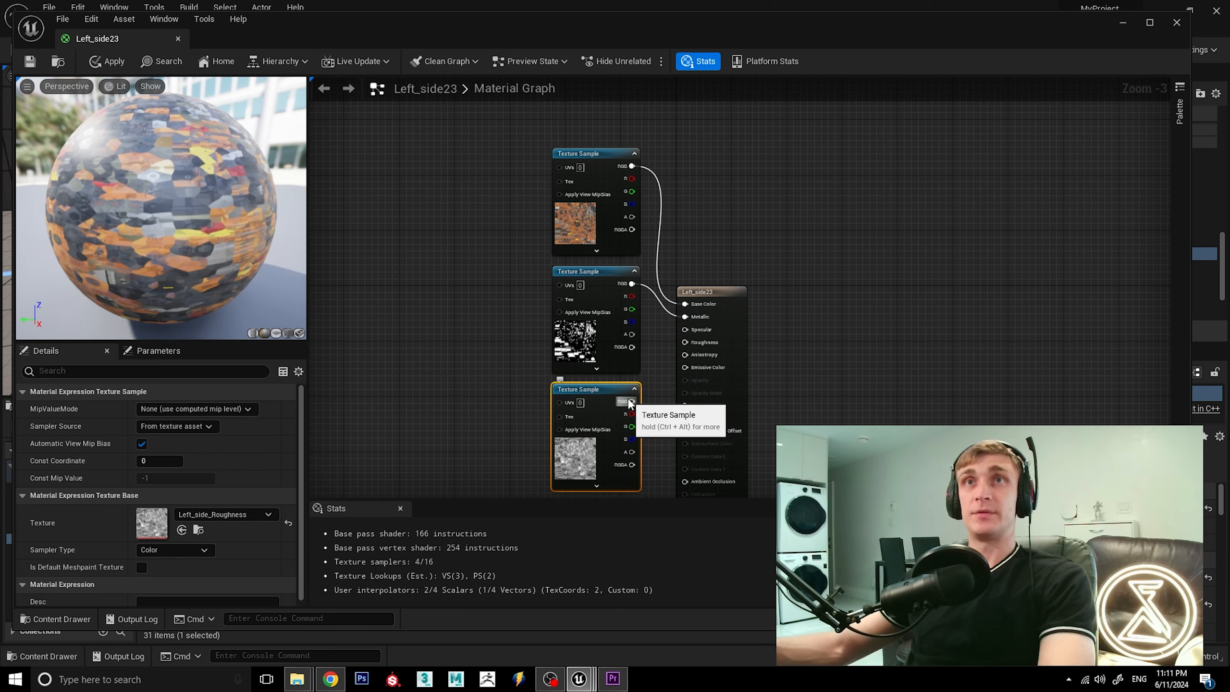
drag(628, 402, 688, 341)
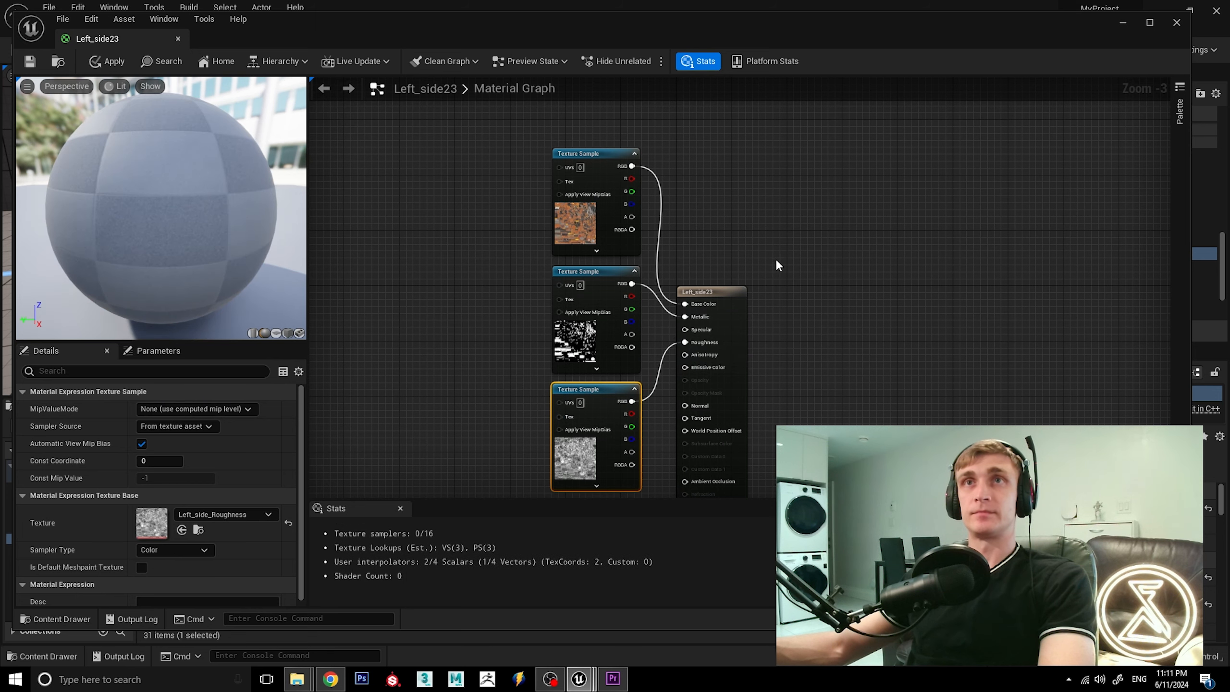
Add a fourth Texture Sample below the roughness one, assign Left_side_Normal_OpenGL, and connect its RGB output to Normal.
scroll(782, 264, down, 1)
right_drag(750, 454, 751, 406)
scroll(648, 436, up, 2)
click(635, 407)
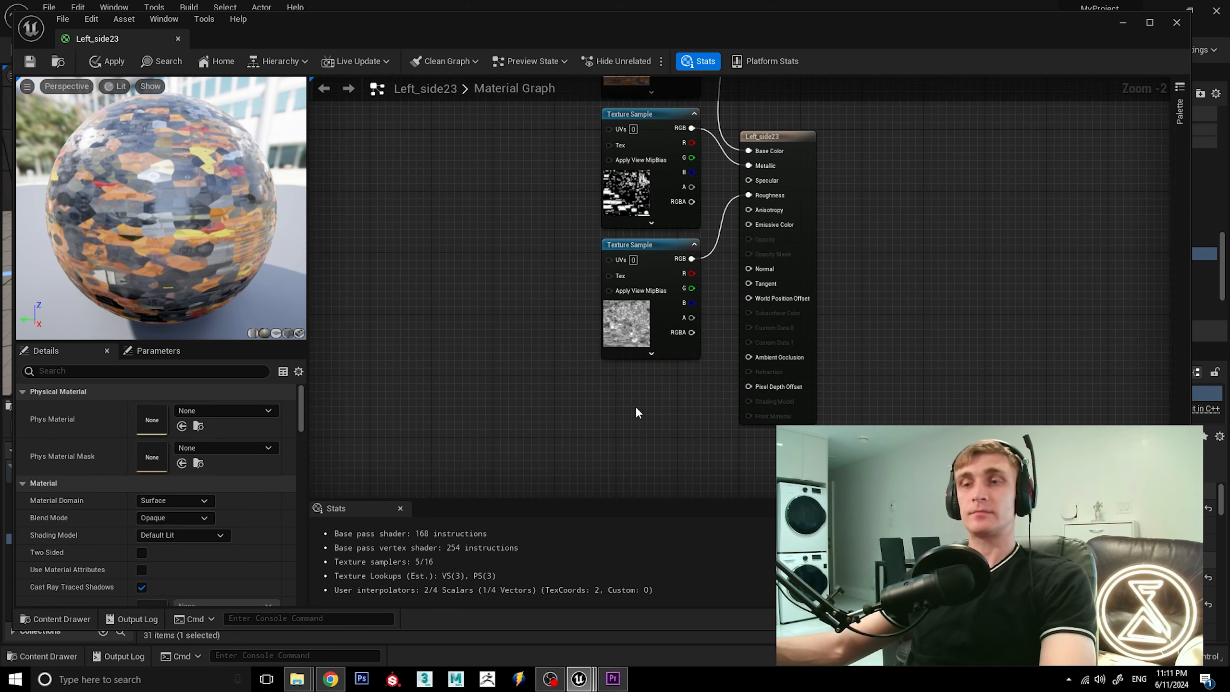
key(t)
click(635, 406)
drag(675, 414, 642, 376)
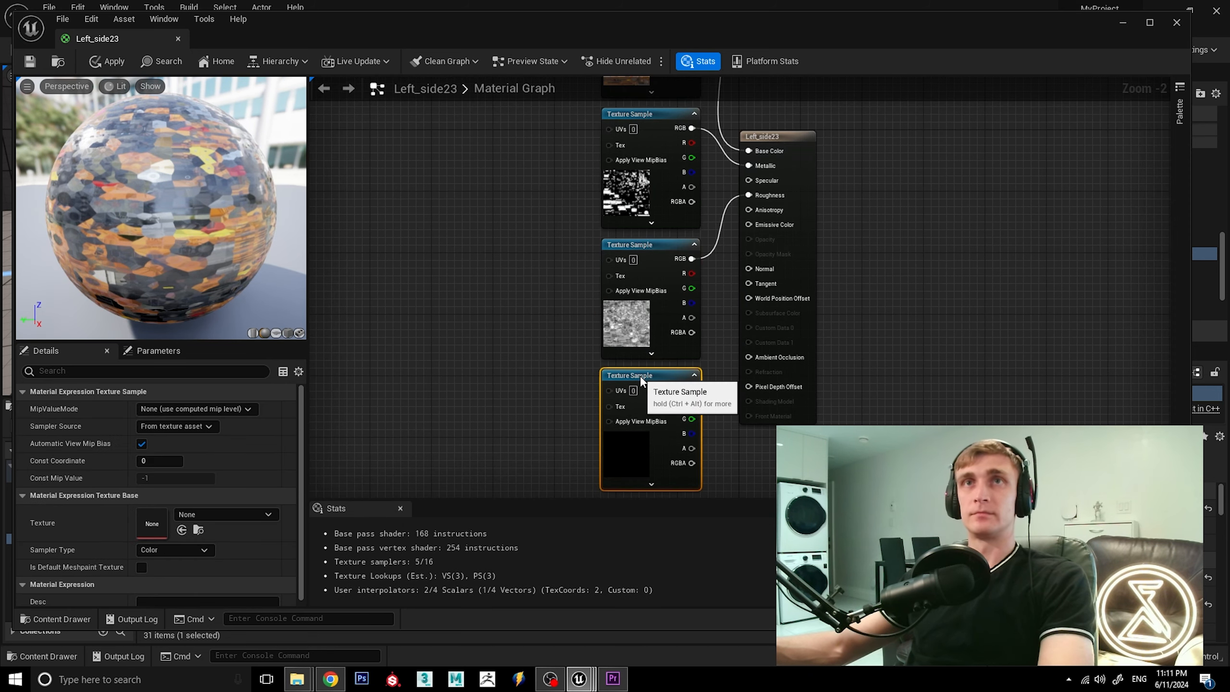
click(237, 513)
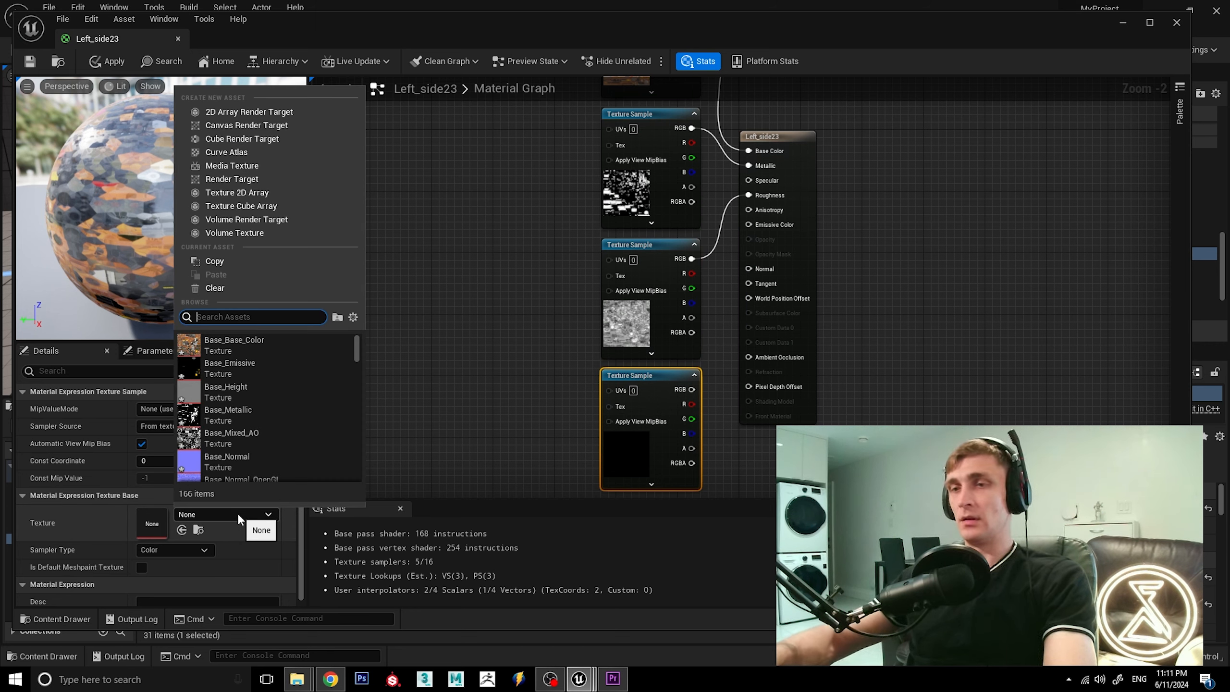
text(left)
click(360, 456)
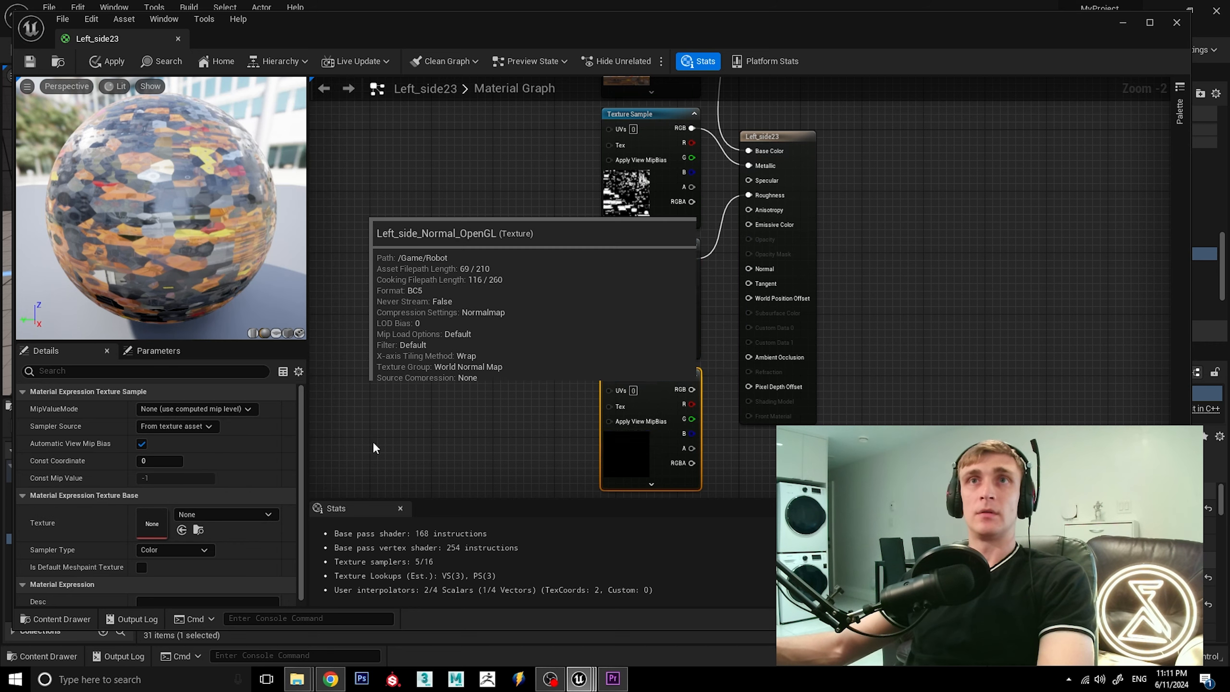
drag(691, 389, 748, 269)
click(852, 310)
Add a fifth Texture Sample below the normal map, assign Left_side_Mixed_AO, and connect its RGB output to Ambient Occlusion.
scroll(853, 330, down, 3)
scroll(842, 349, up, 2)
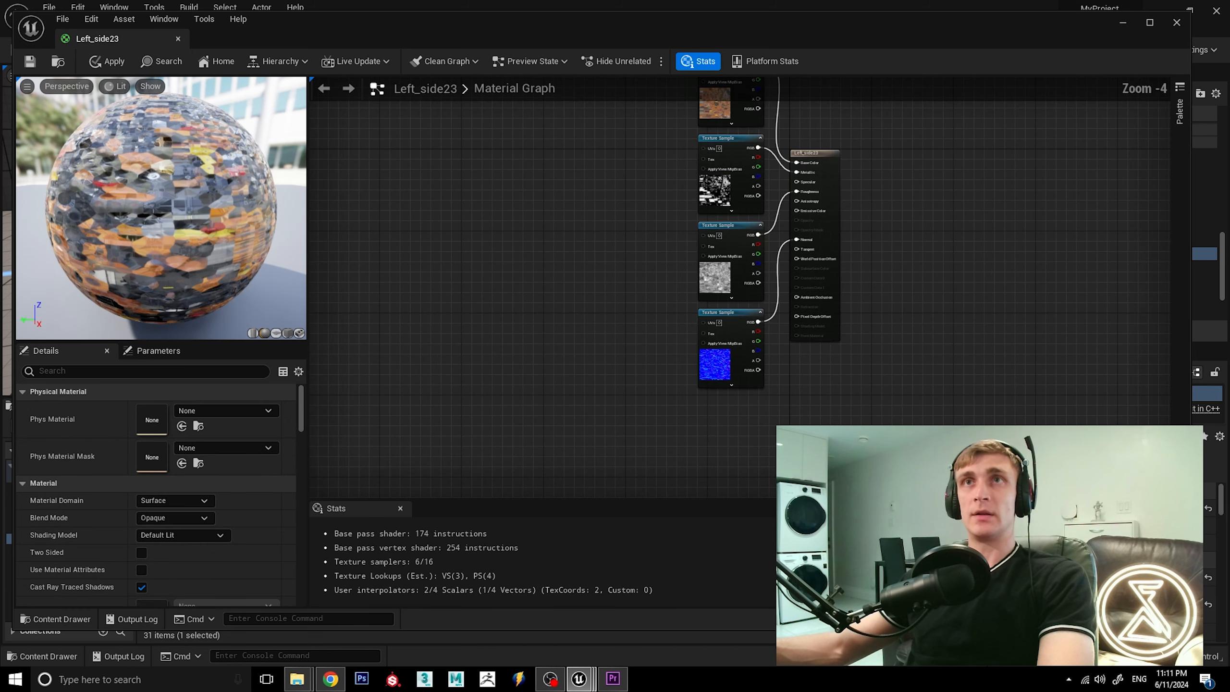
key(t)
click(684, 395)
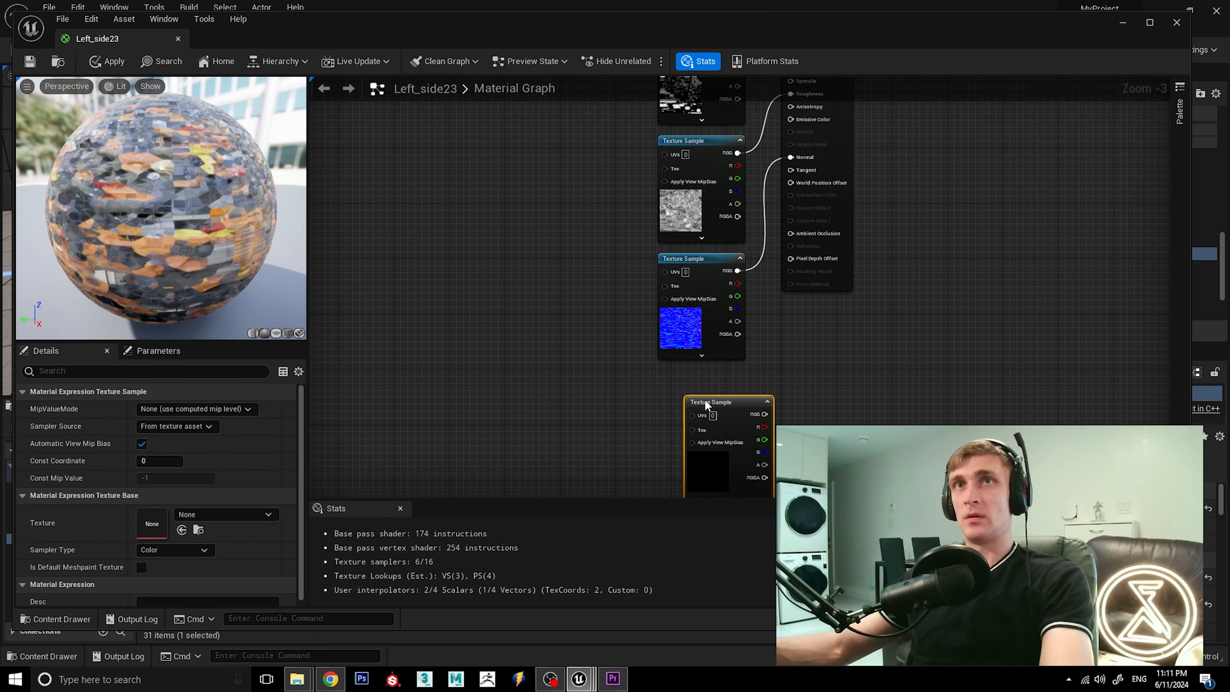
drag(715, 393, 698, 381)
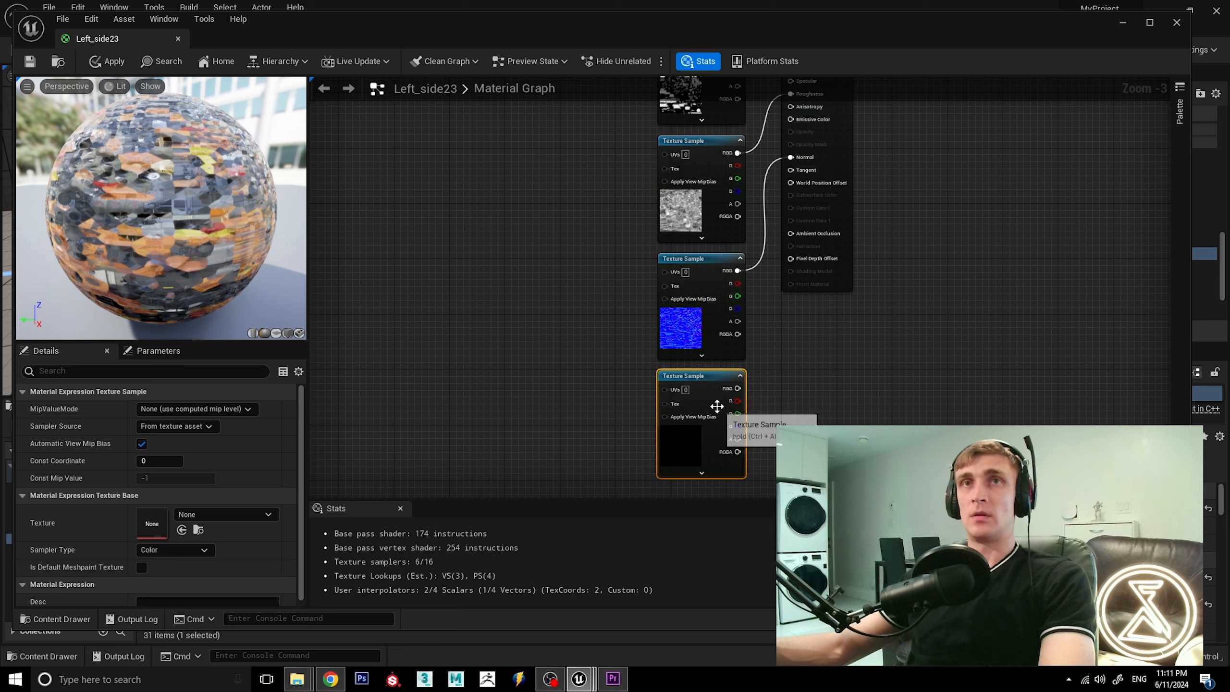
click(213, 515)
text(left)
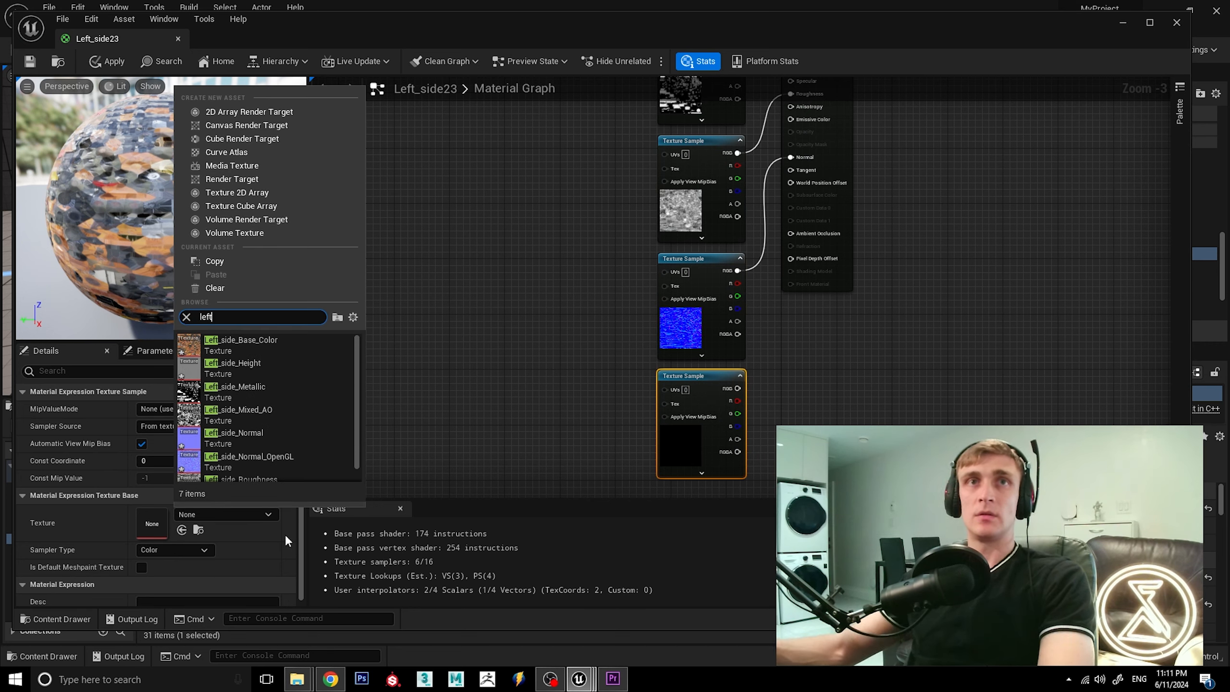
scroll(295, 407, down, 1)
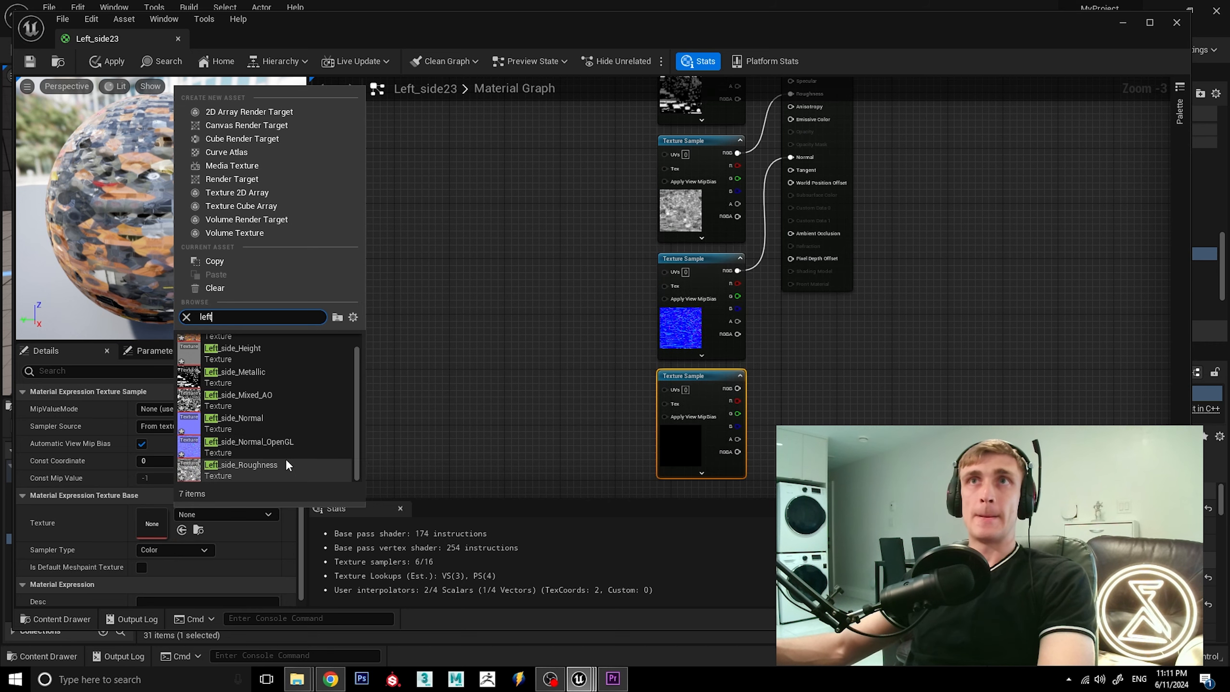
click(277, 402)
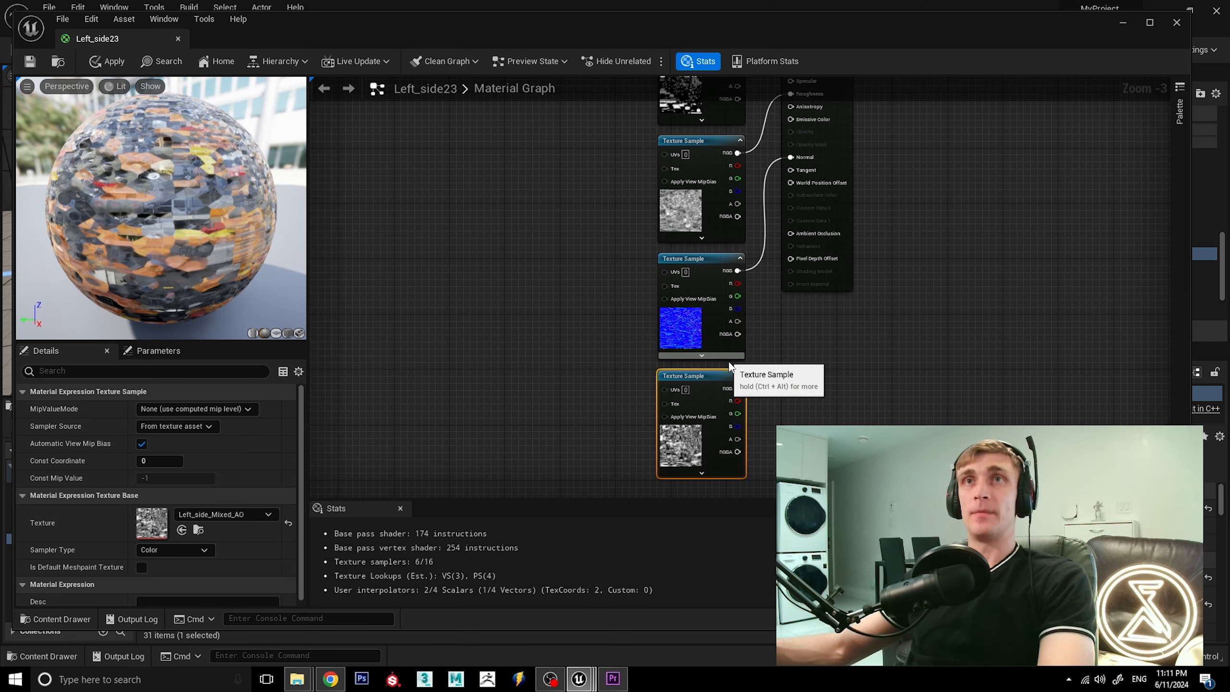
drag(737, 388, 790, 233)
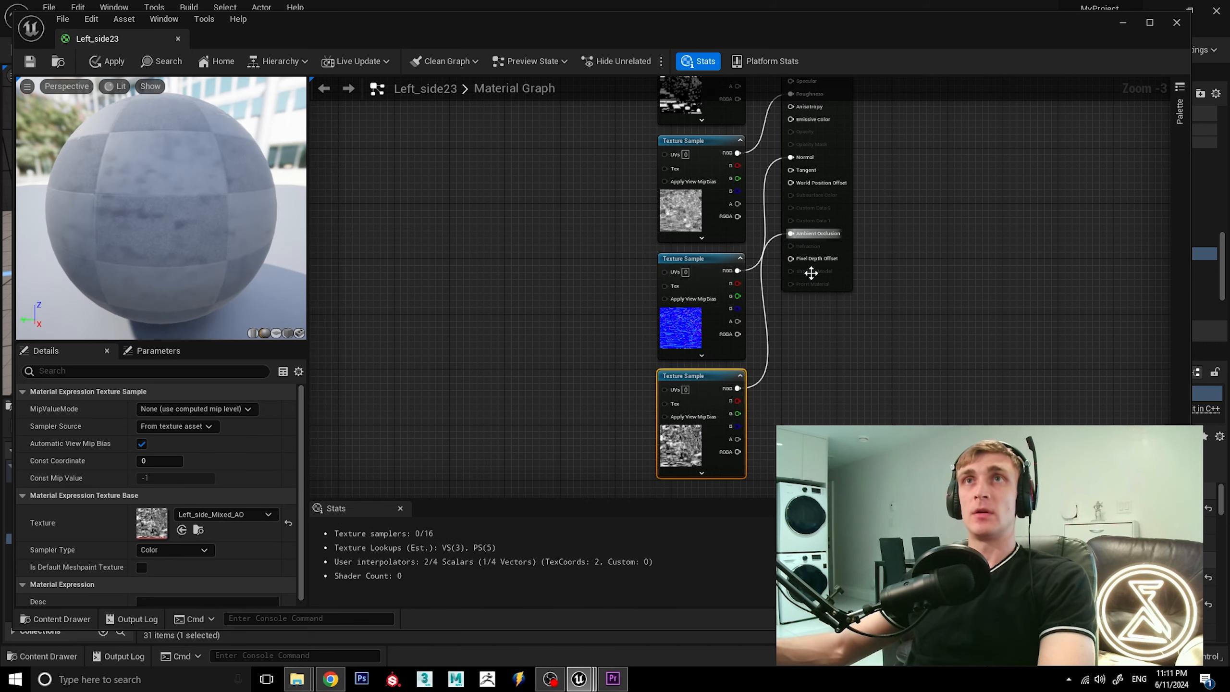
Apply the changes to the Left_side23 material and save the asset.
click(98, 66)
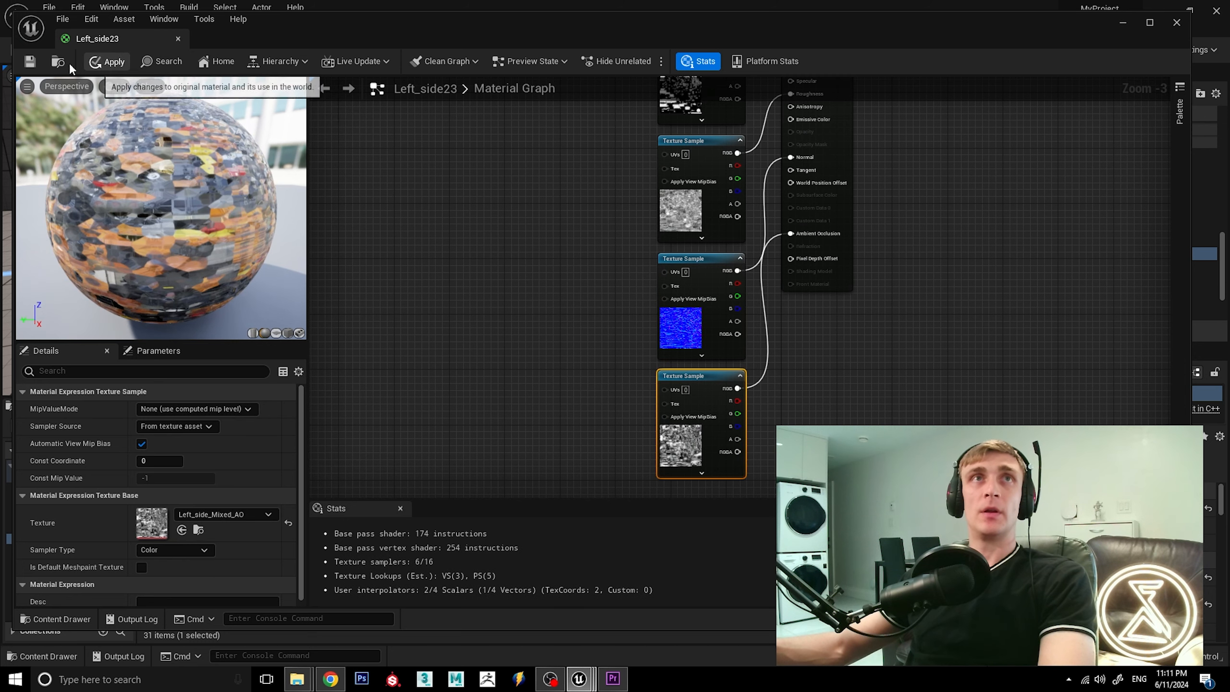
click(29, 62)
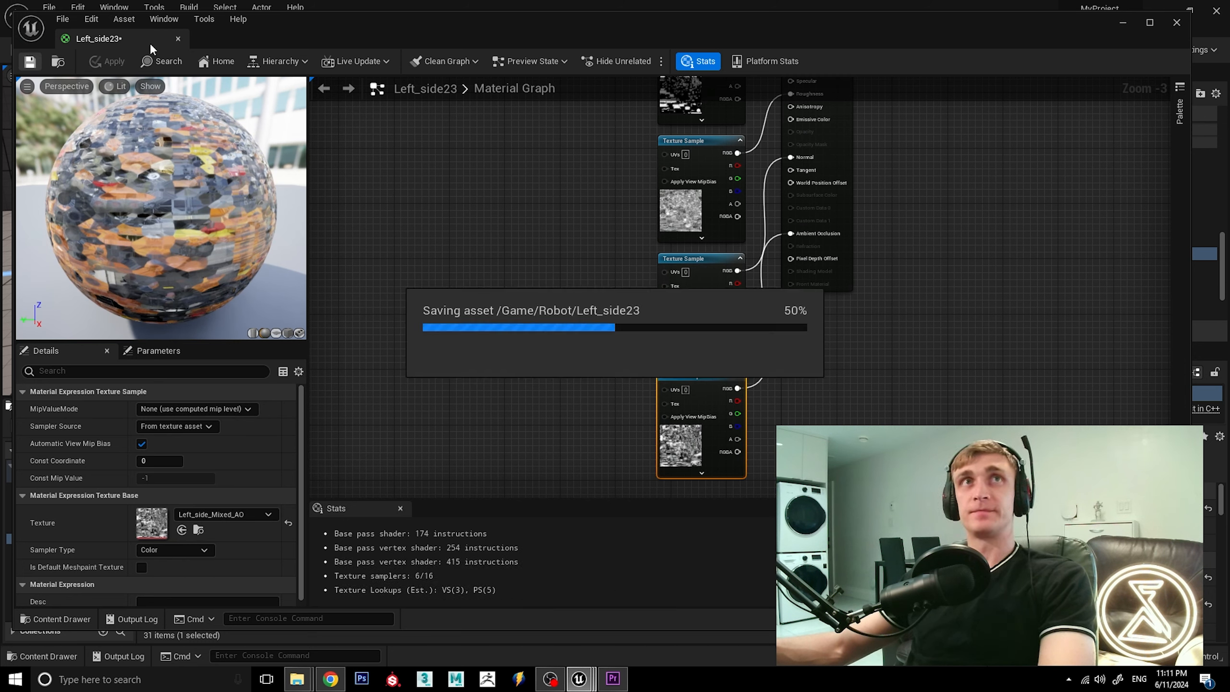
Close the Left_side23 material, check the robot in the level, and select the Screen material in the Robot folder.
click(178, 39)
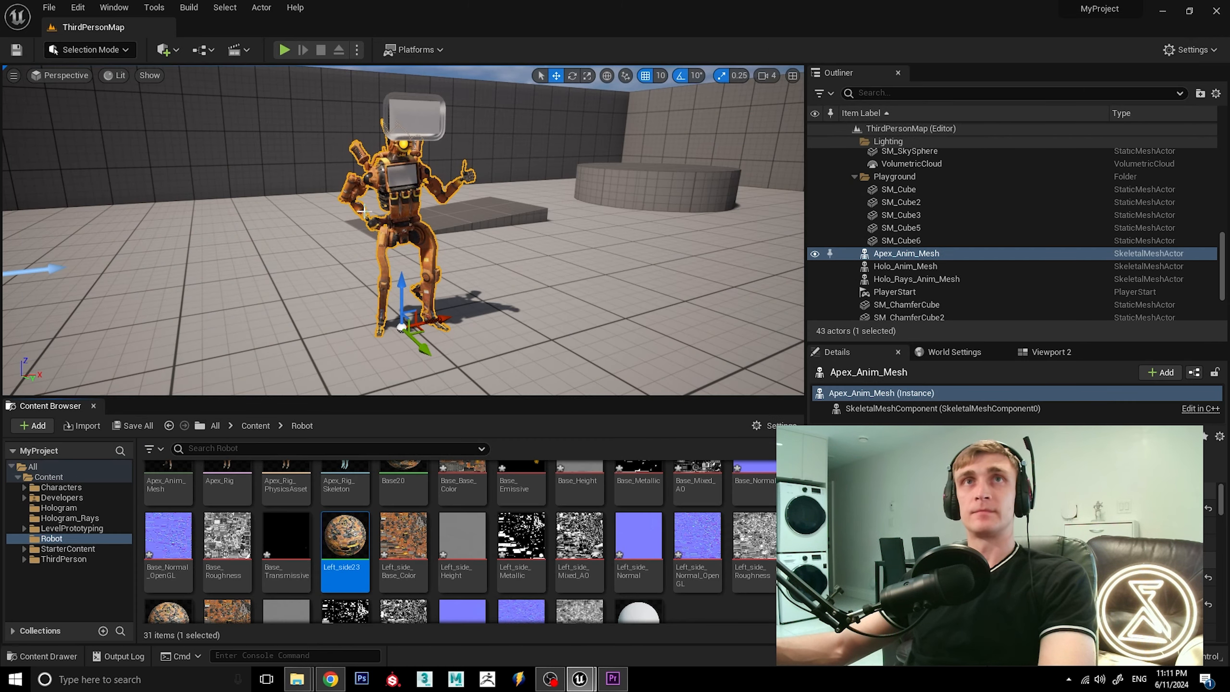
mouse_move(453, 247)
alt+mouse_down()
mouse_move(542, 252)
mouse_move(460, 254)
alt+mouse_up()
scroll(418, 185, up, 5)
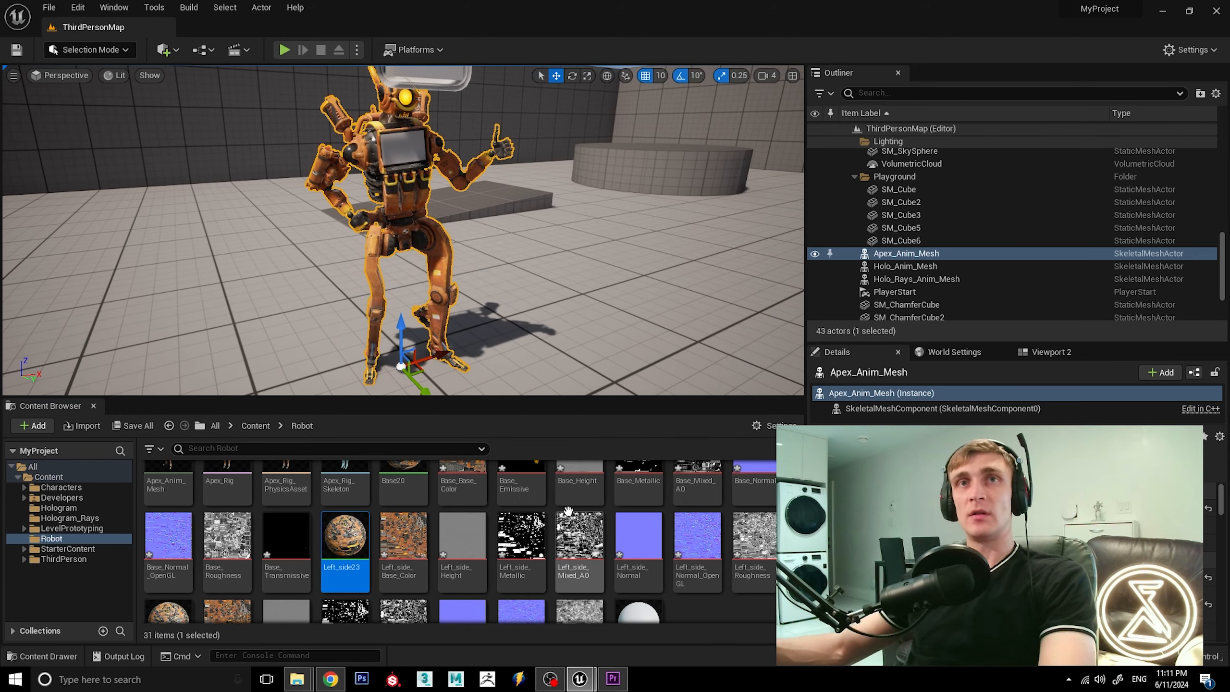
scroll(605, 542, down, 1)
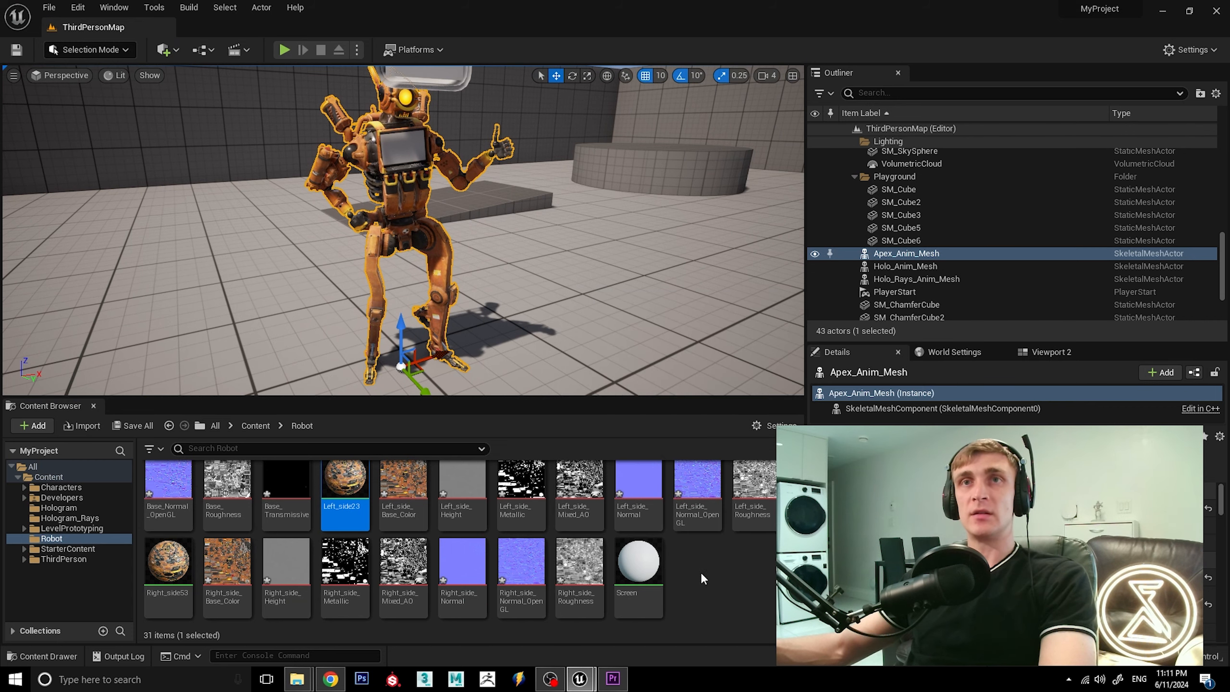
click(649, 574)
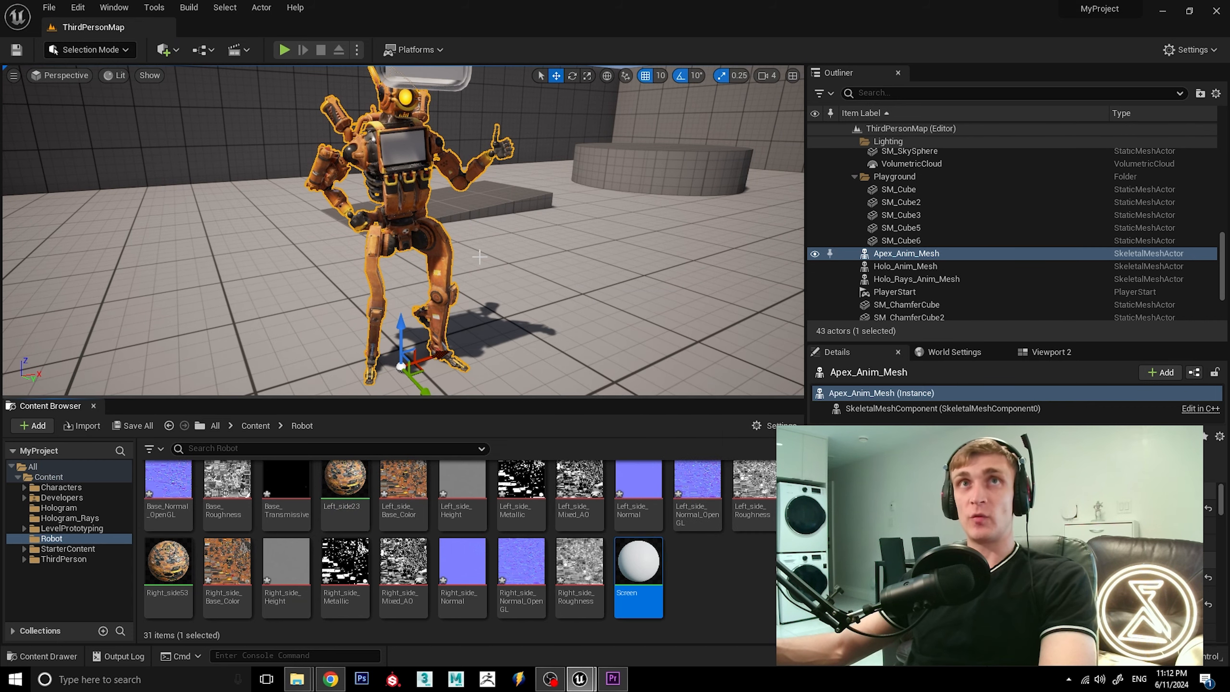
alt+drag(480, 257, 508, 266)
Switch to the Lighting_5_1 project to examine the reference robot's chest screen, and return to MyProject.
mouse_move(576, 683)
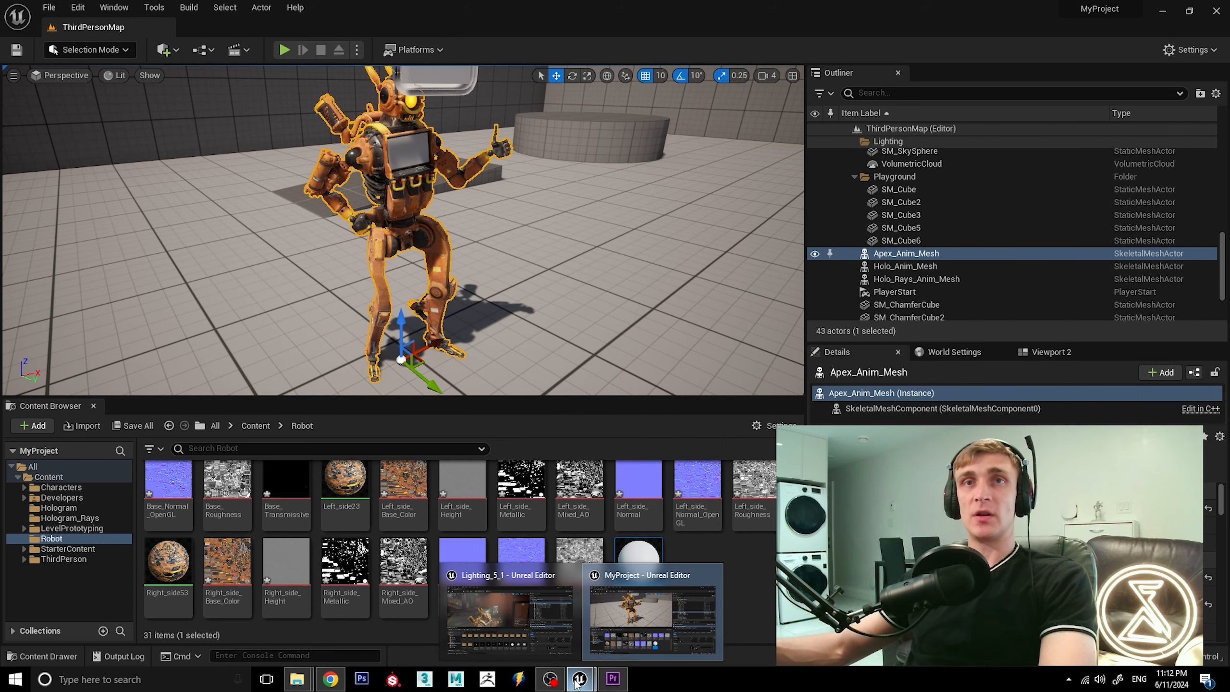
click(526, 630)
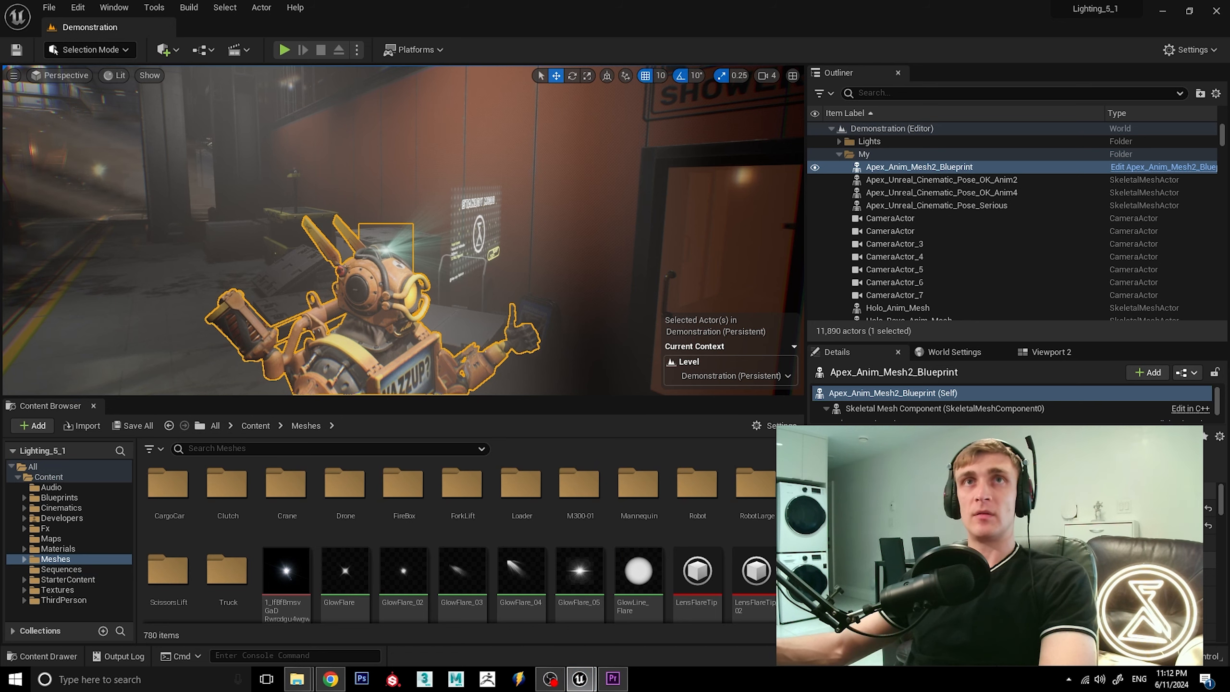
alt+drag(435, 233, 349, 233)
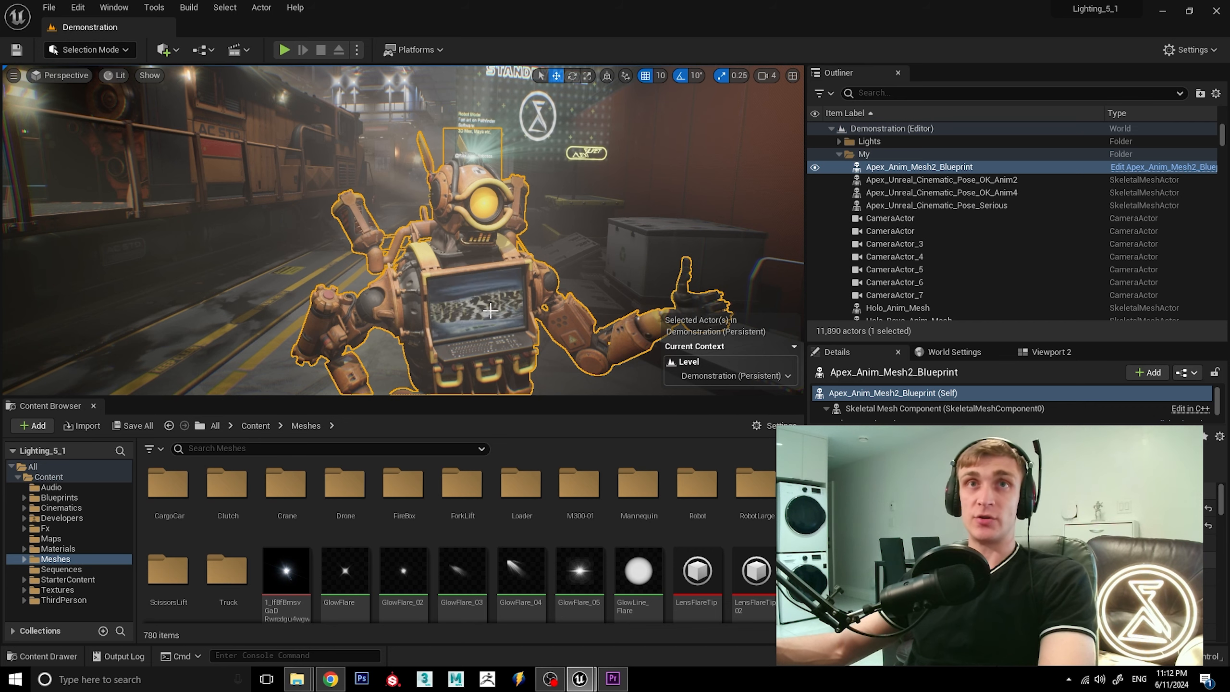
mouse_move(592, 681)
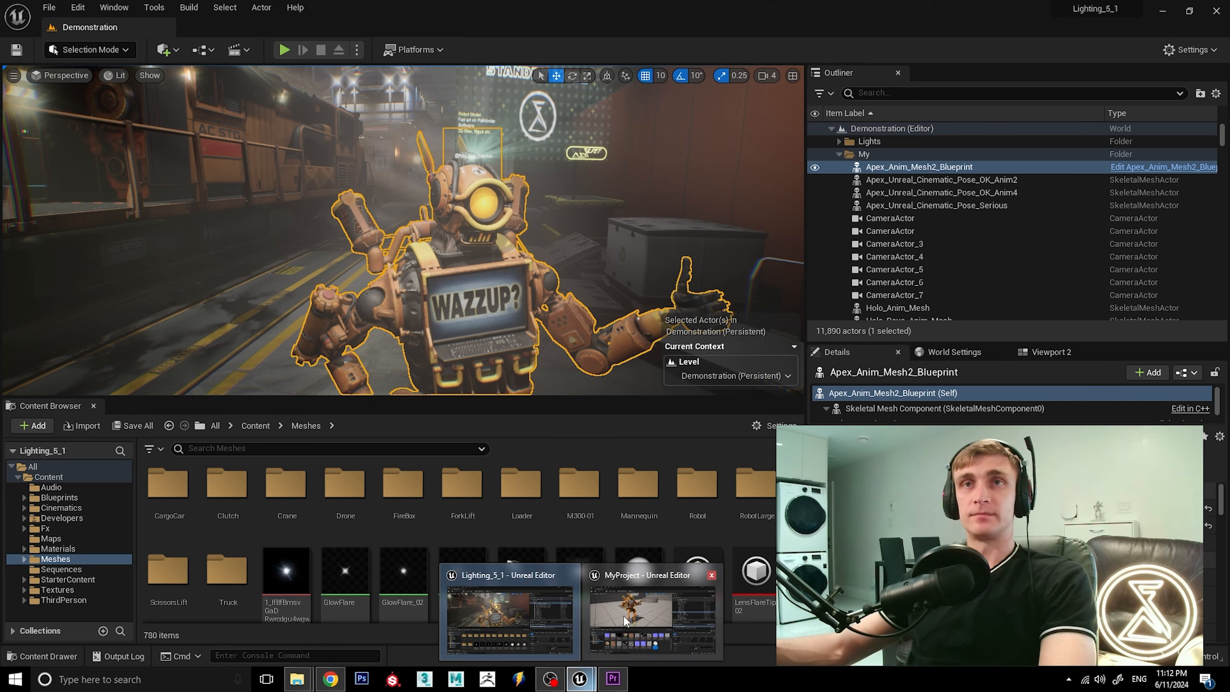
click(659, 613)
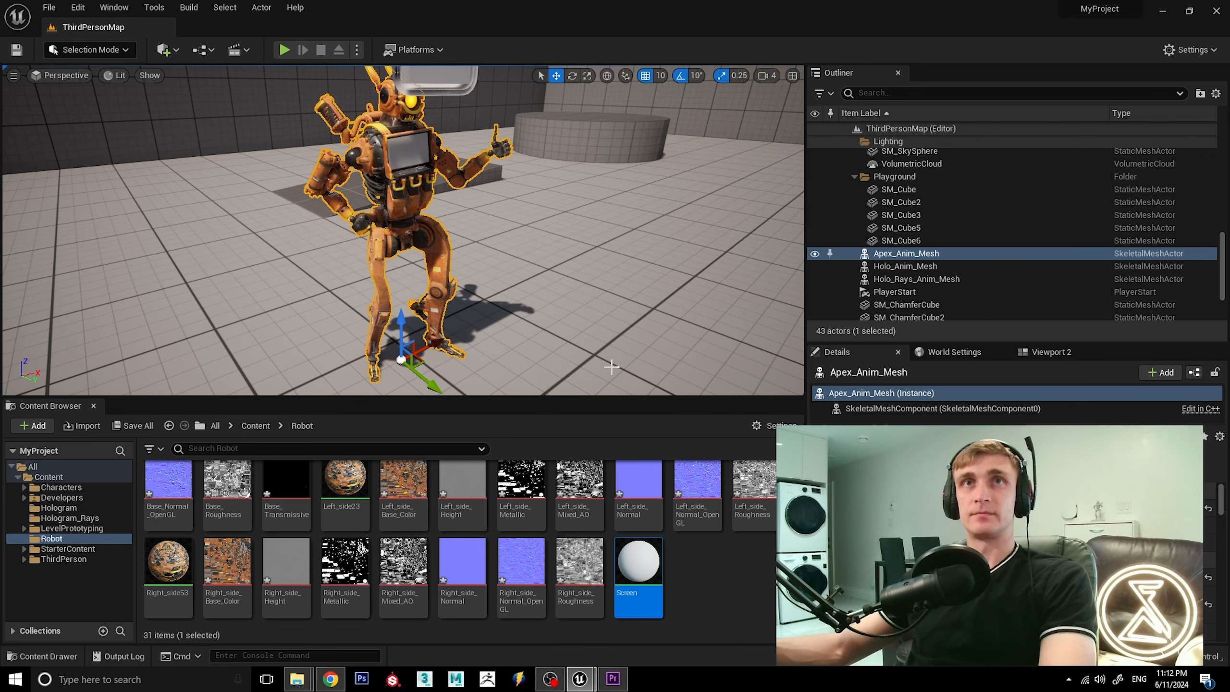
Open the Screen material and delete the Param node feeding its Base Color.
double_click(649, 565)
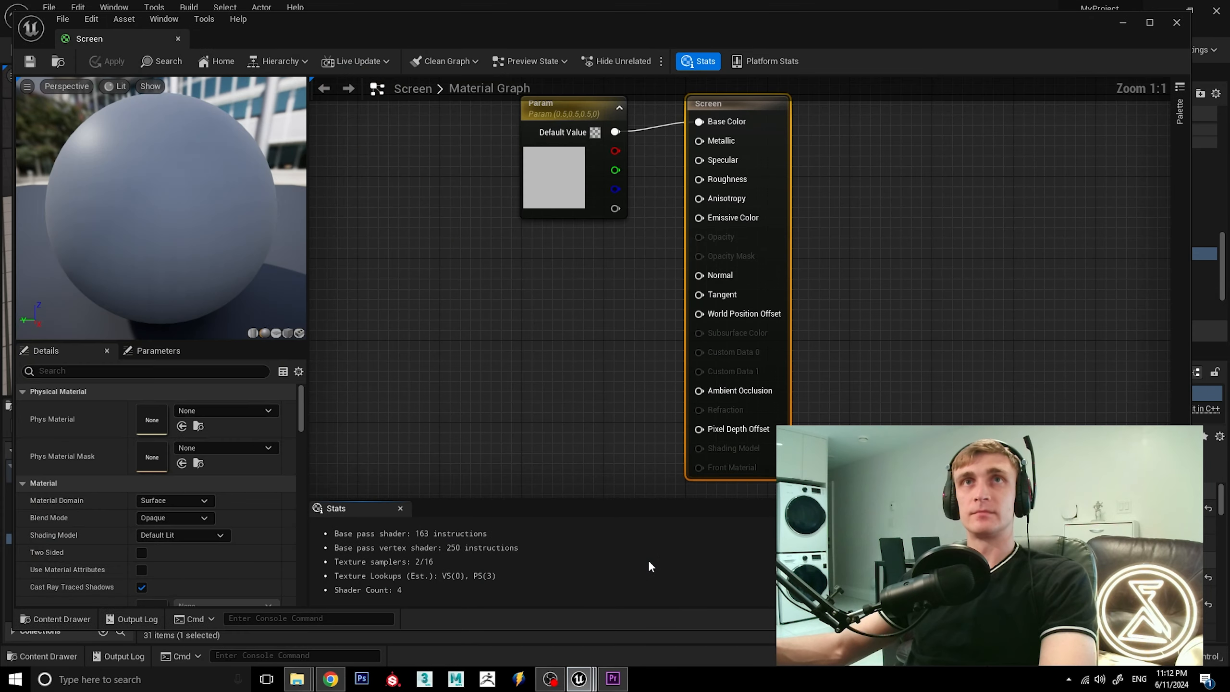
click(578, 112)
key(Delete)
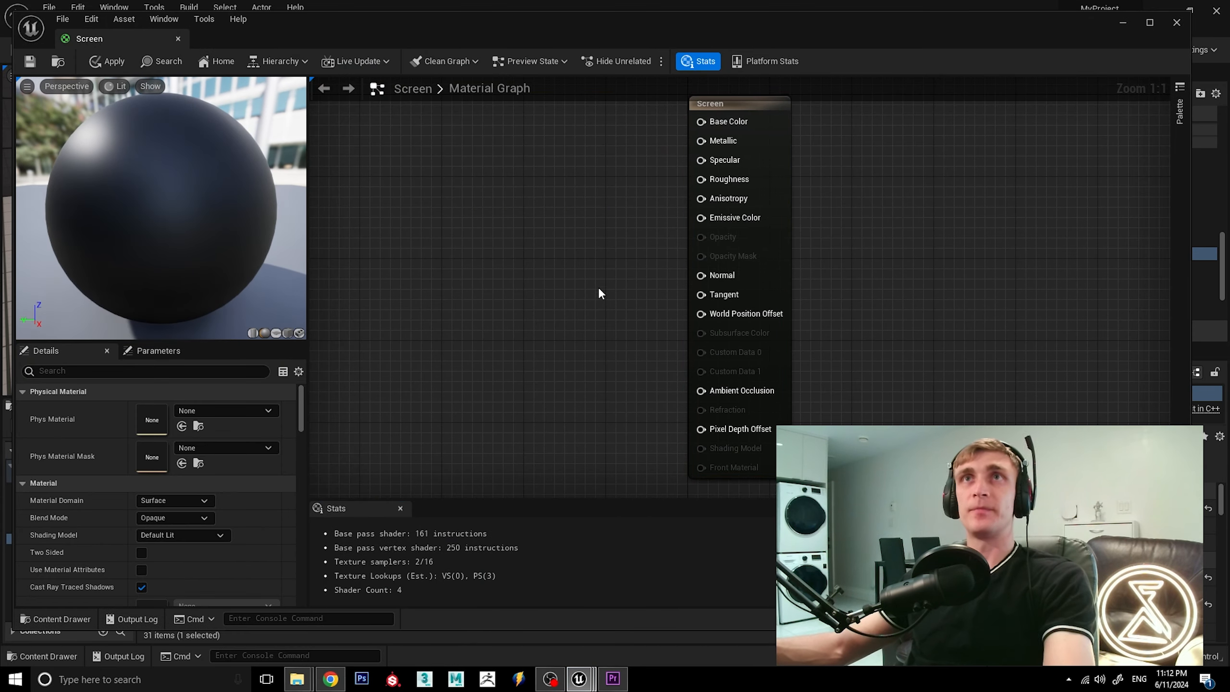
Add a Texture Sample to the Screen material, assign Base_Base_Color, and connect its RGB output to Base Color.
scroll(609, 312, down, 2)
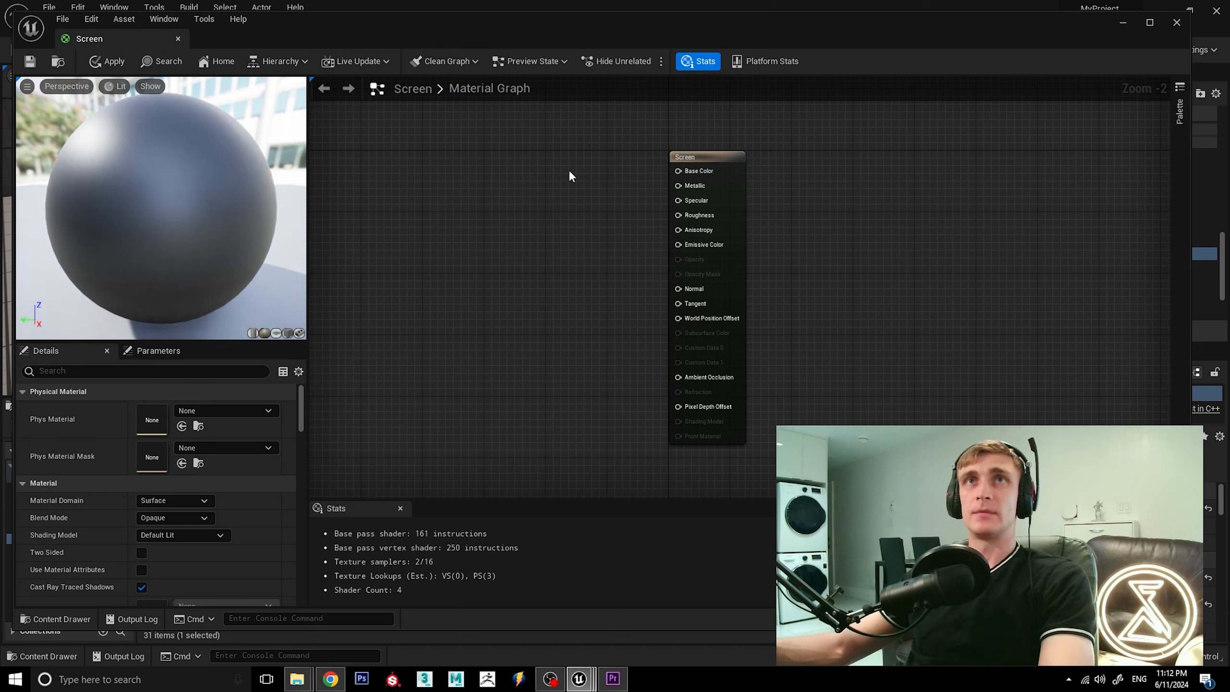
click(547, 159)
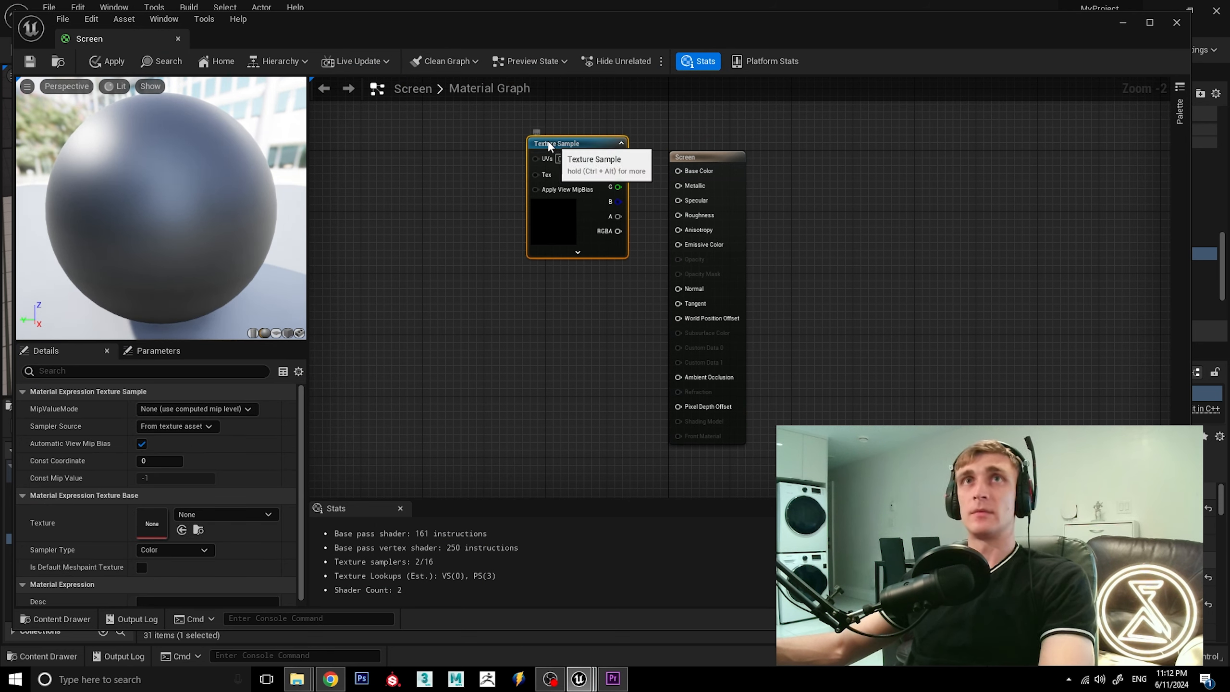
drag(553, 151, 534, 139)
click(242, 514)
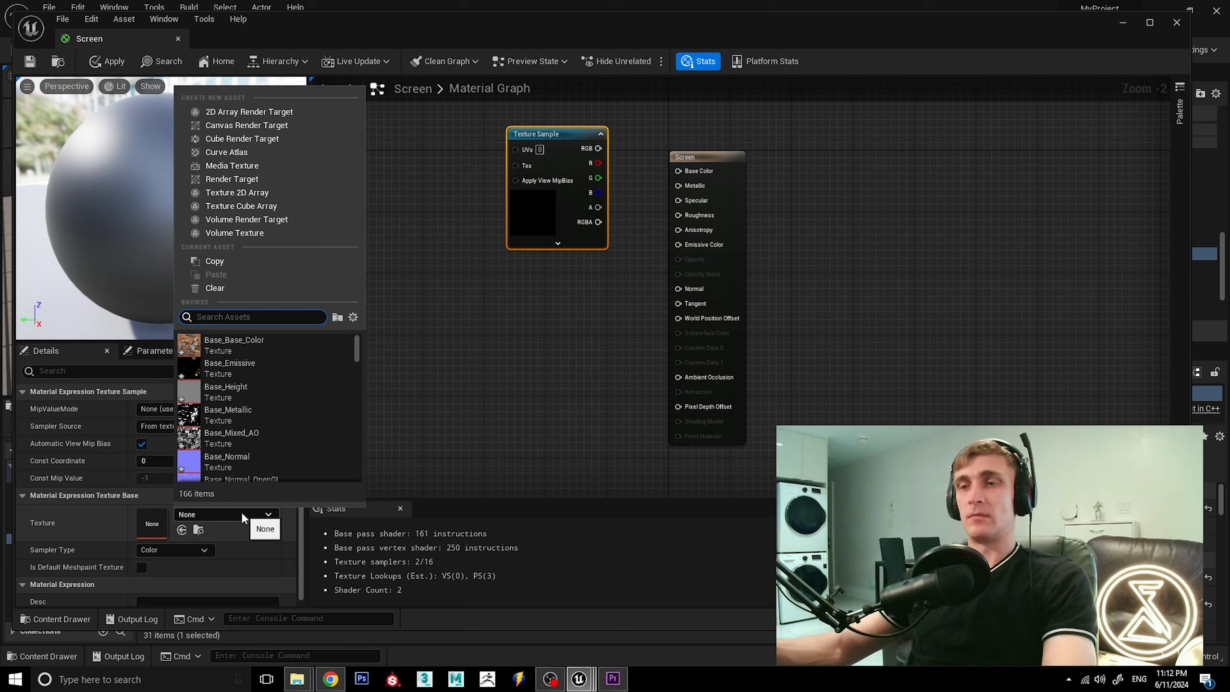
click(233, 345)
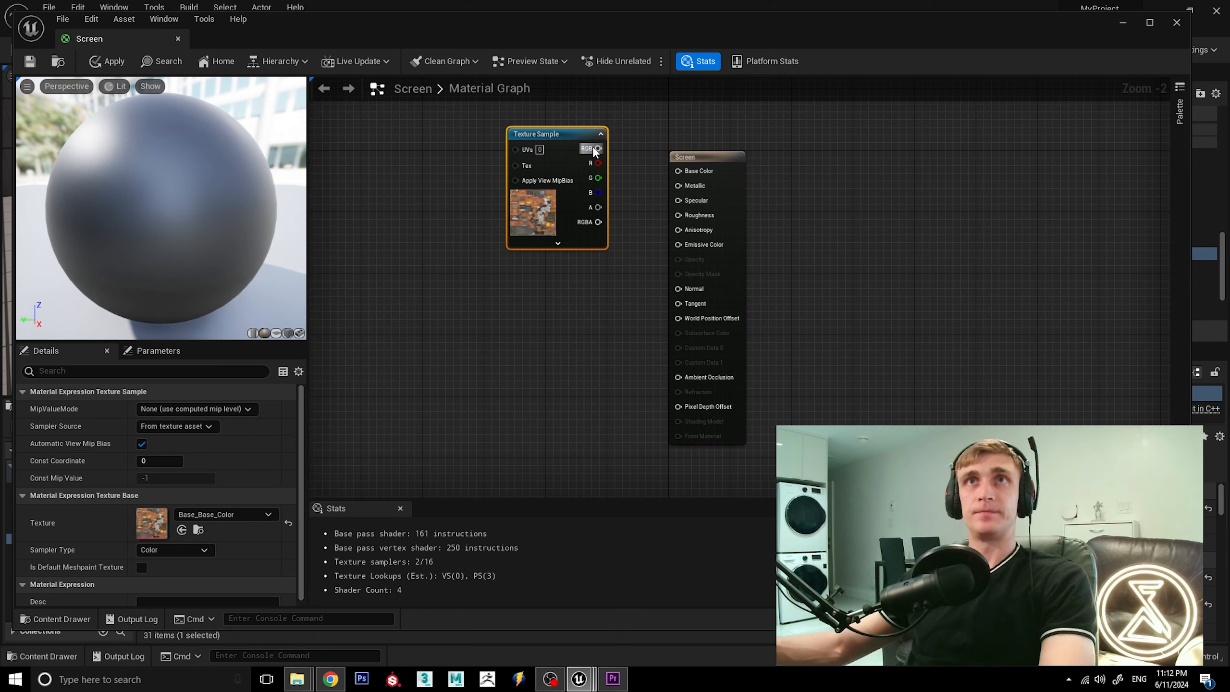
drag(633, 154, 678, 171)
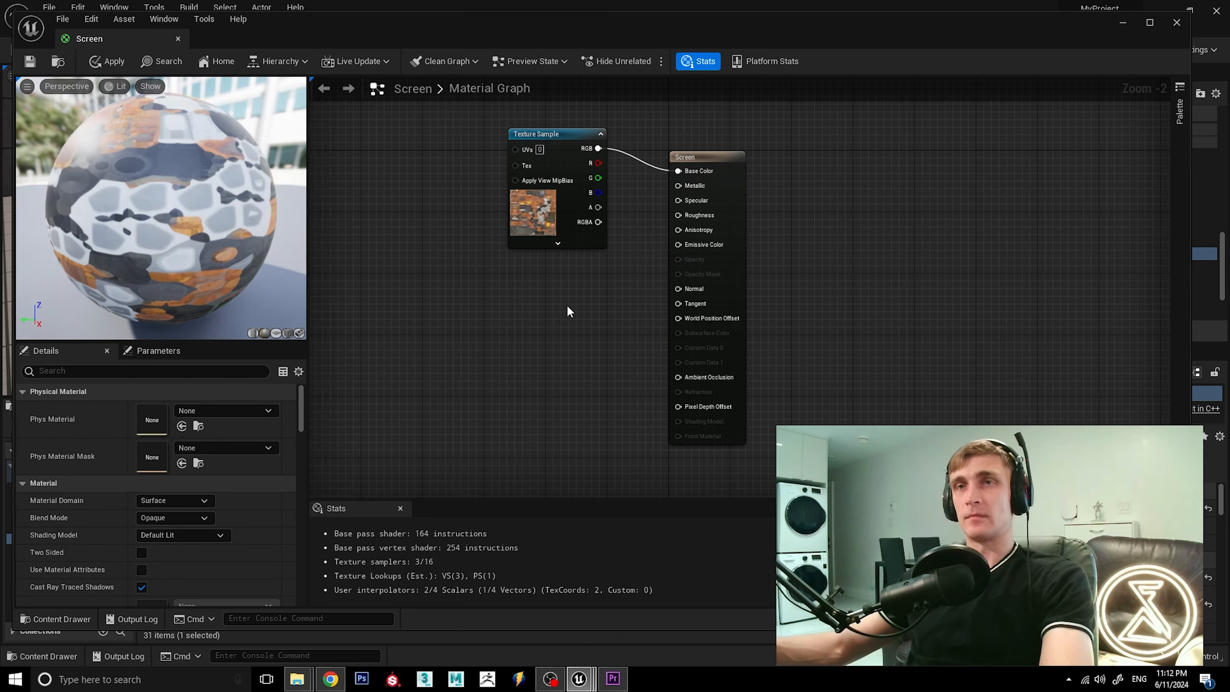
Add a second Texture Sample aligned below the first, assign Base_Emissive, and connect its RGB output to Emissive Color.
click(568, 308)
drag(568, 310, 514, 263)
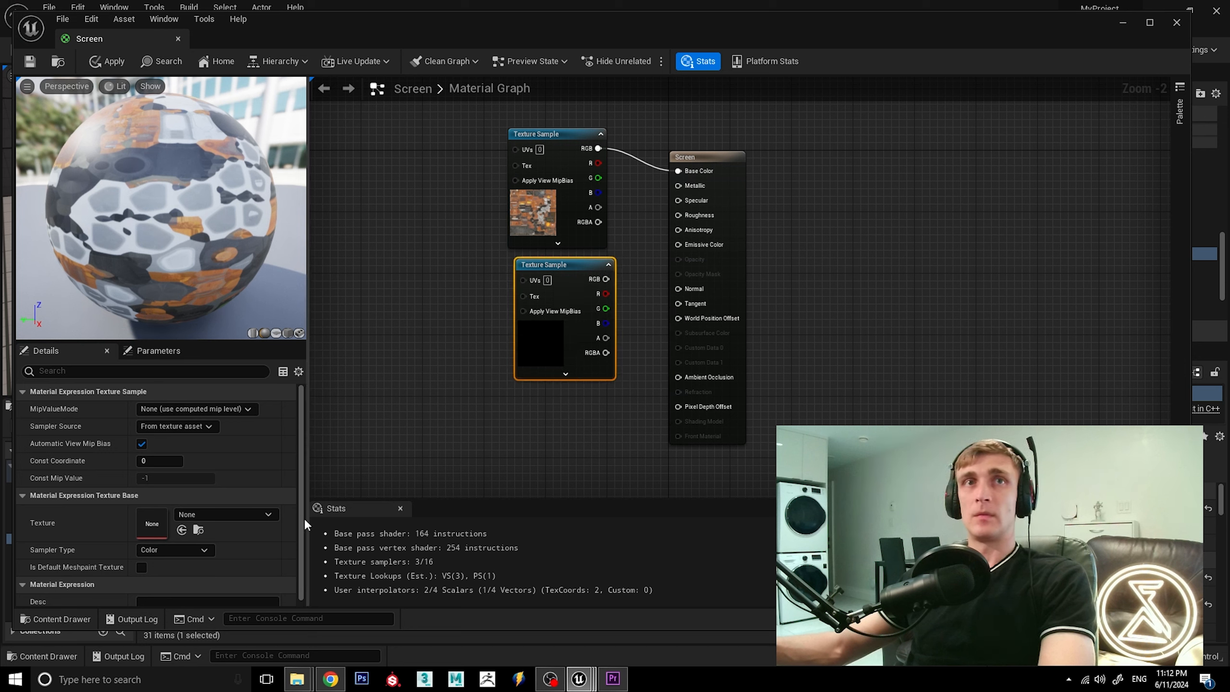
click(256, 515)
click(271, 369)
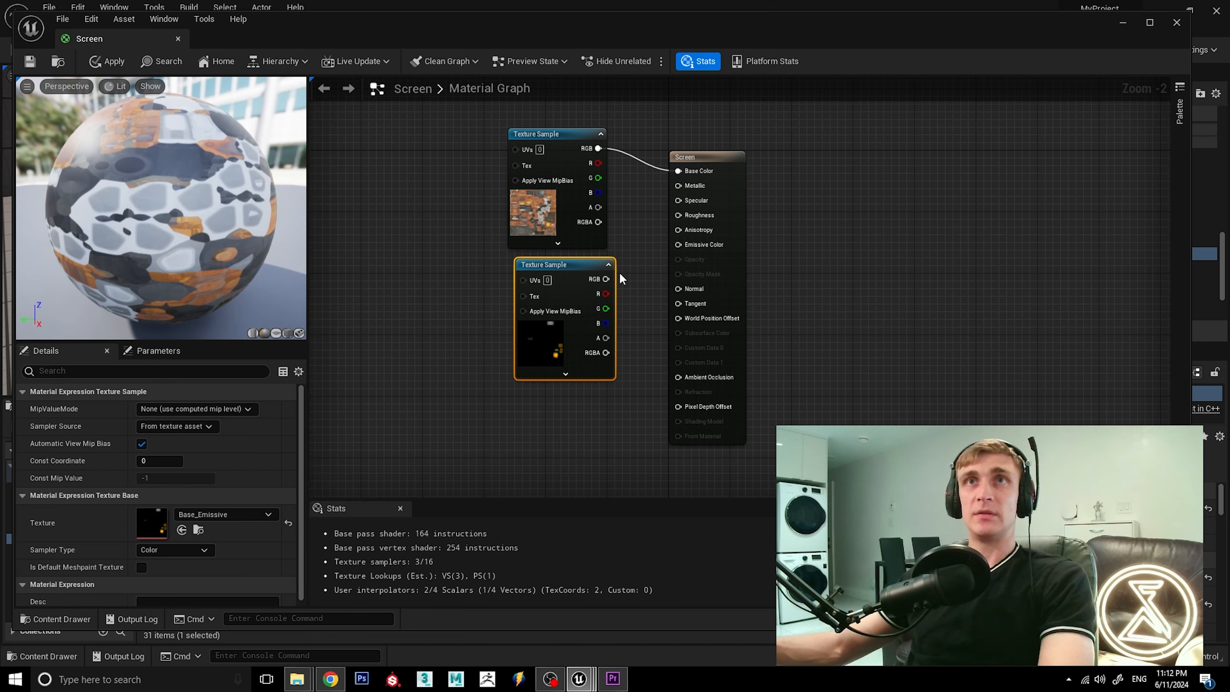
drag(606, 279, 677, 244)
drag(564, 266, 556, 266)
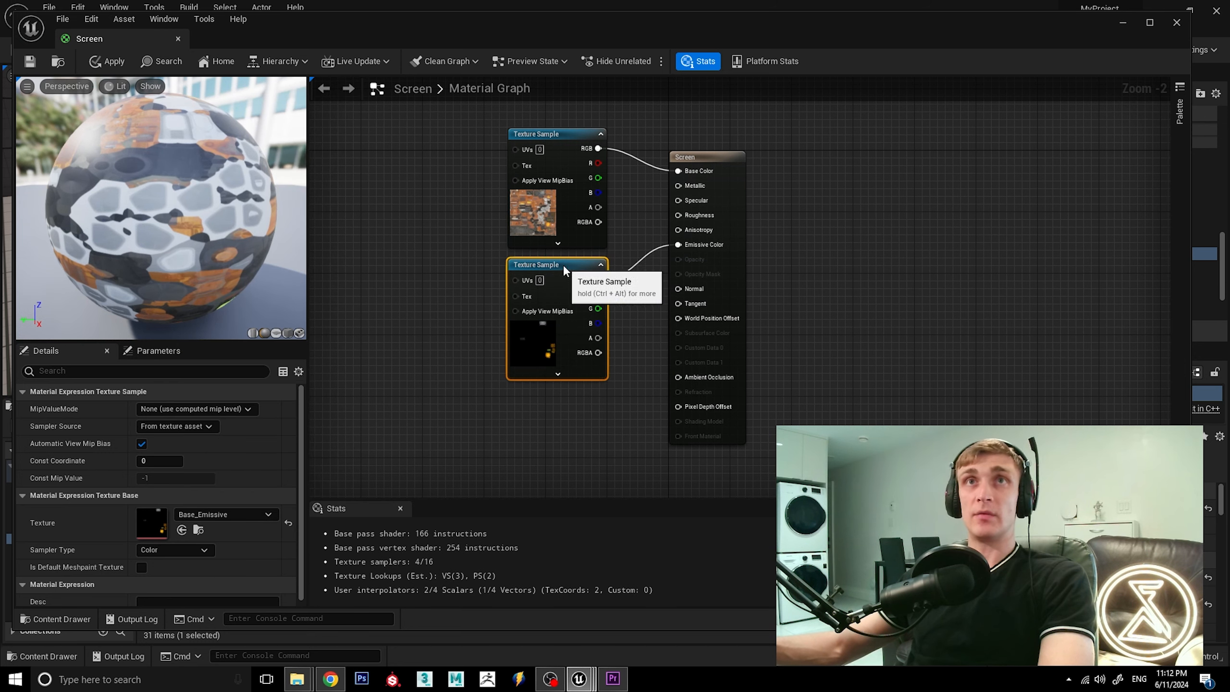
Save the Screen material, close its editor, and view the robot's chest screen in the level from the front.
click(35, 62)
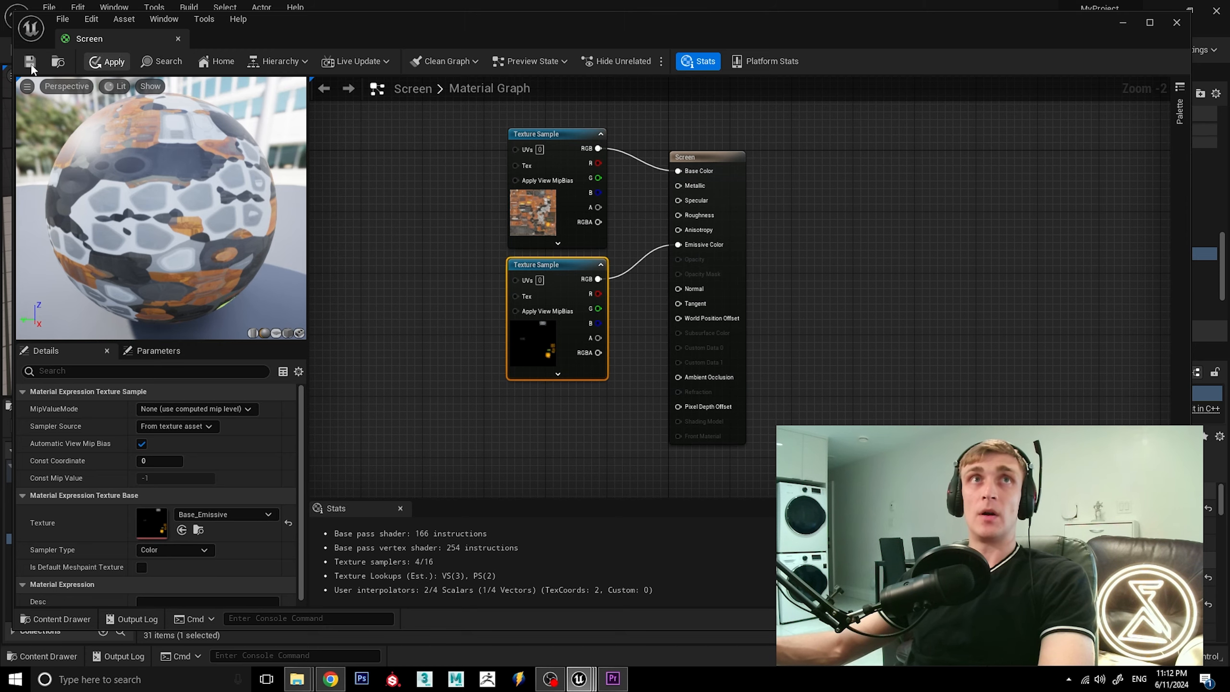
click(178, 39)
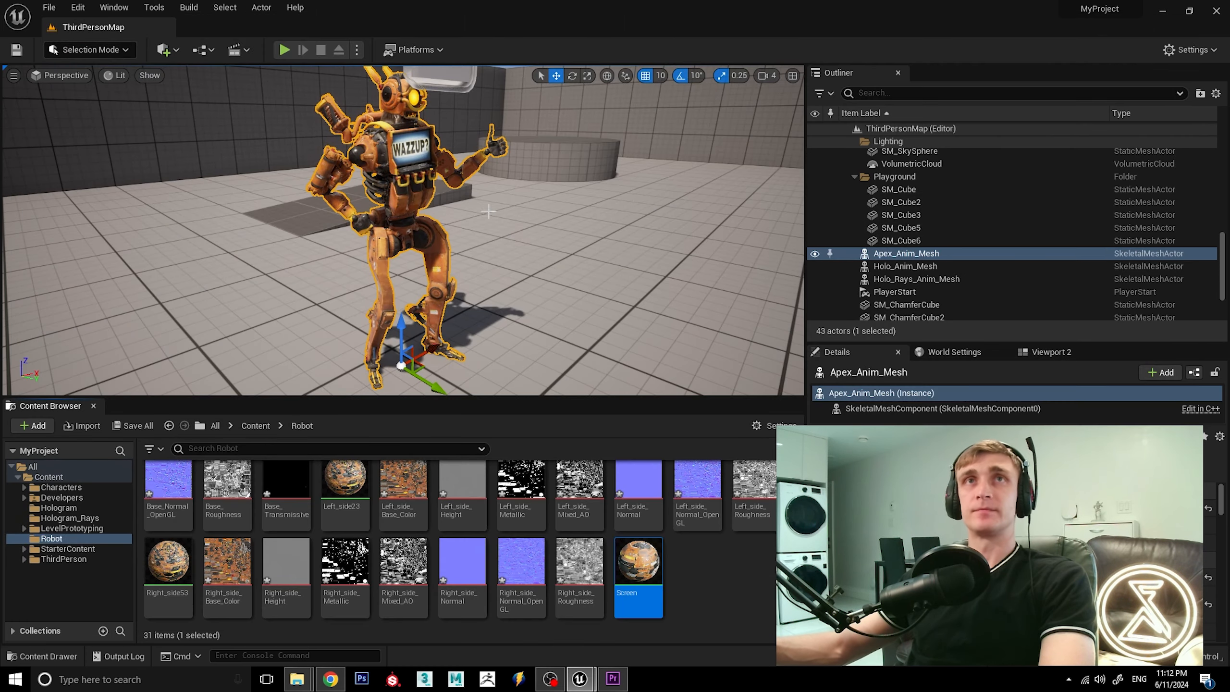
alt+drag(568, 302, 501, 302)
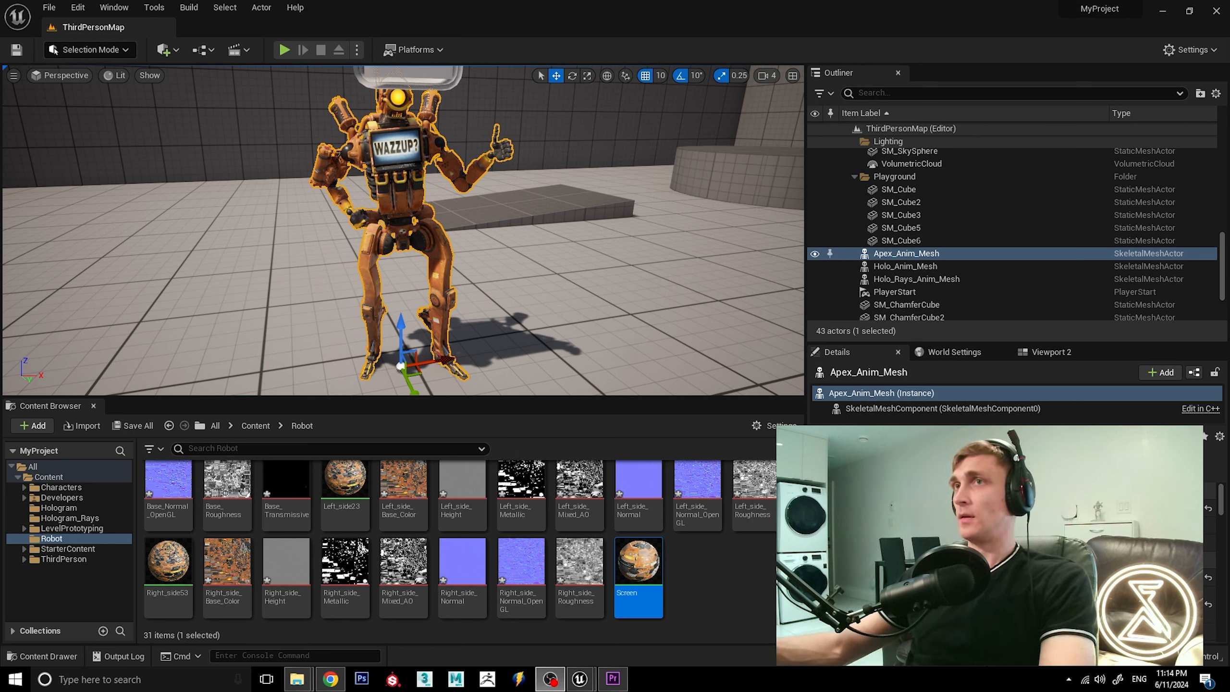
Open the Apex_Anim_Mesh animation asset and switch to its Apex_Rig skeletal mesh.
scroll(416, 576, up, 2)
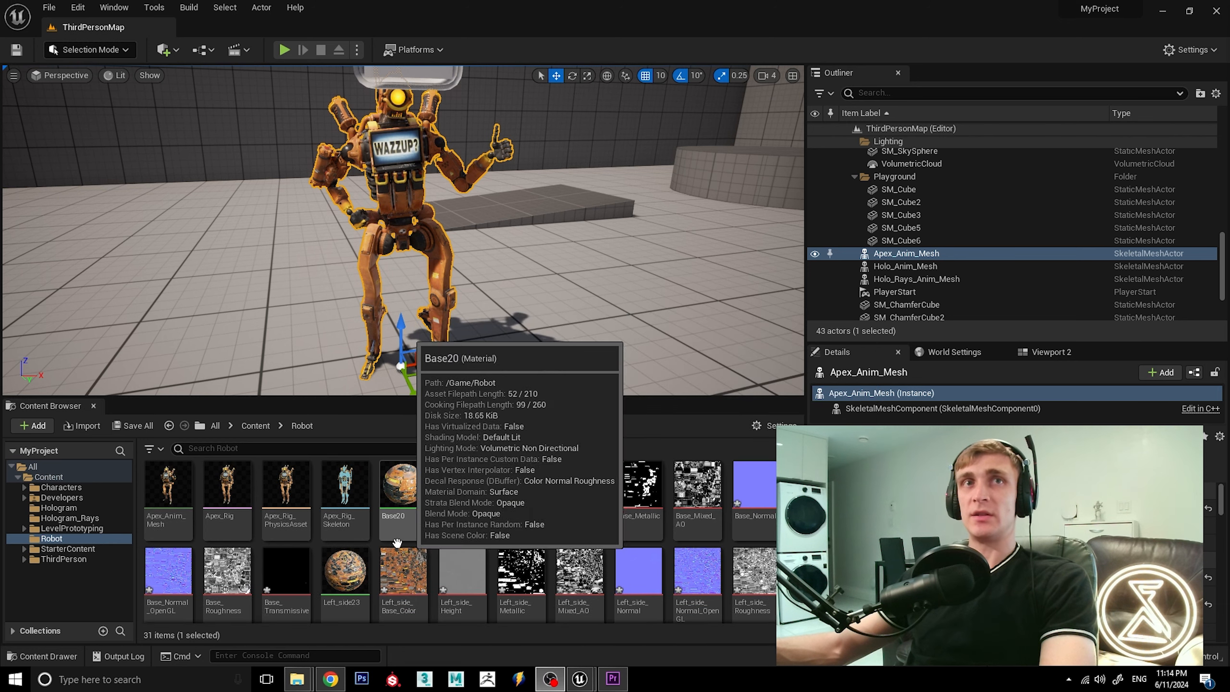
click(175, 495)
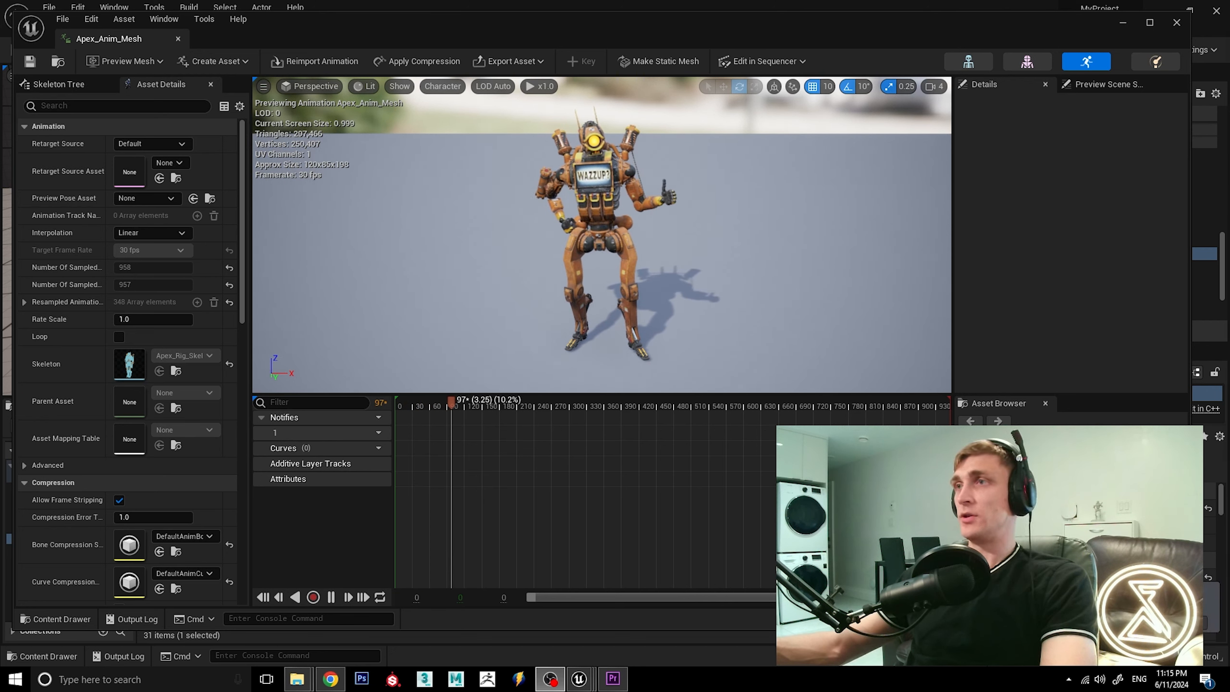
click(1044, 63)
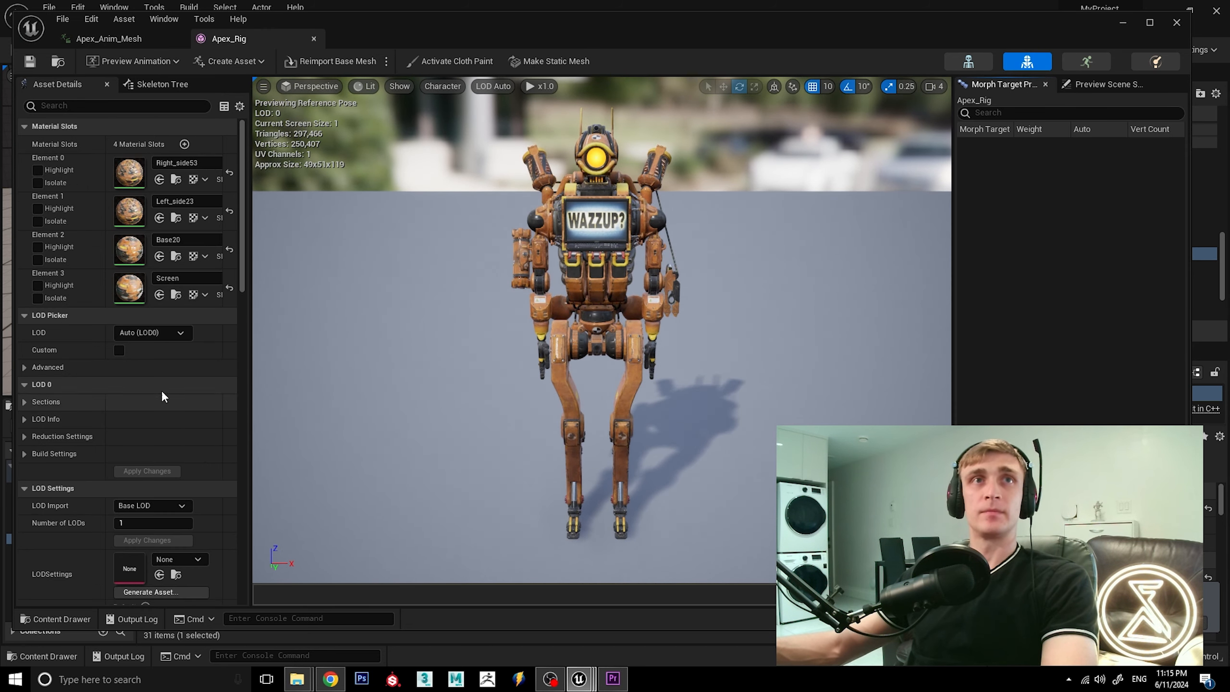
Disable Recompute Normals, Recompute Tangents and Compute Weighted Normals in Apex_Rig's LOD 0 build settings, and save the mesh.
scroll(158, 382, down, 3)
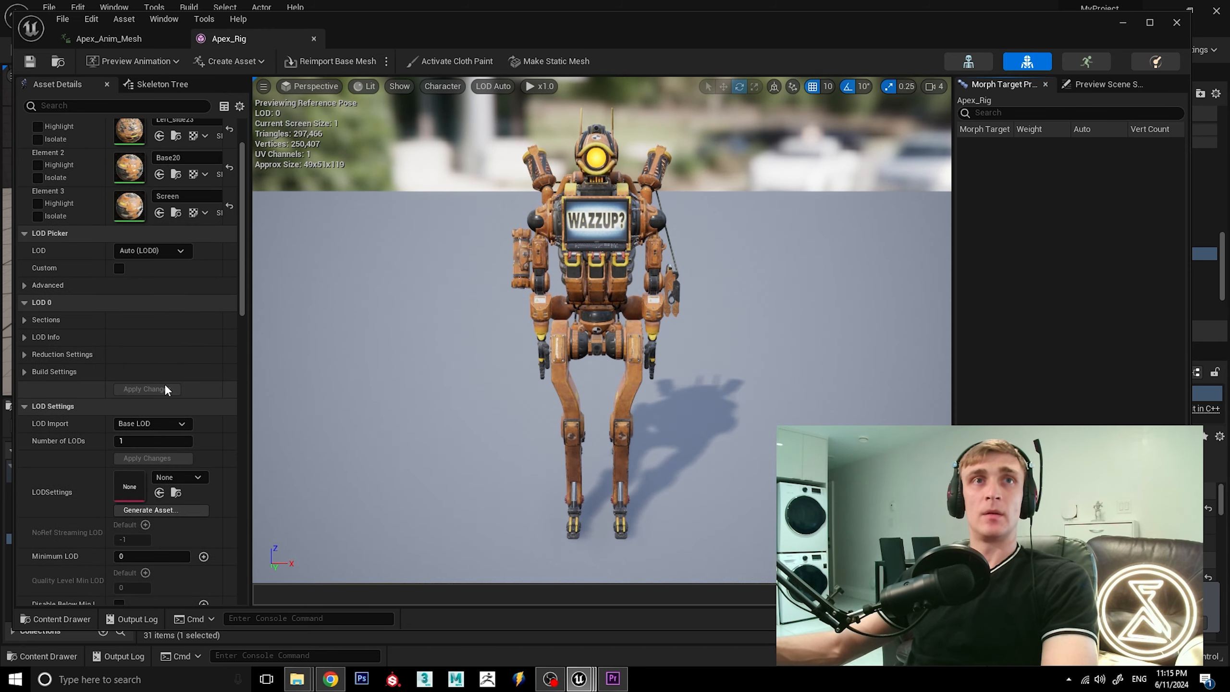
click(23, 371)
scroll(135, 355, down, 2)
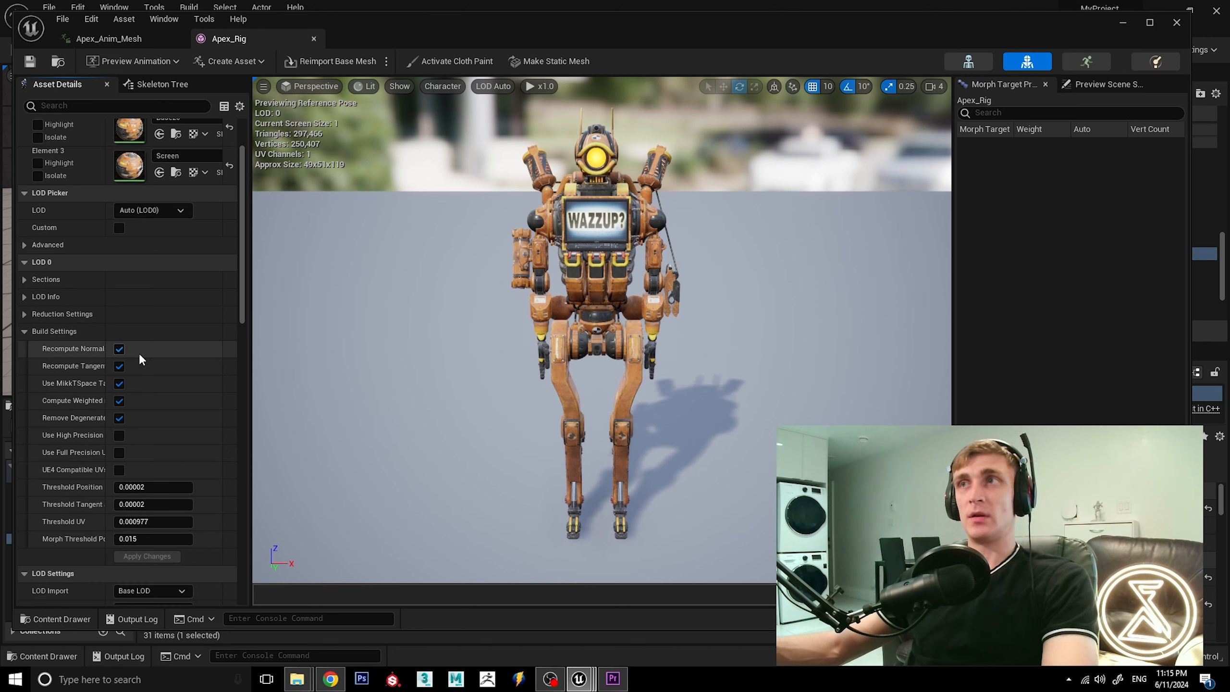
click(119, 349)
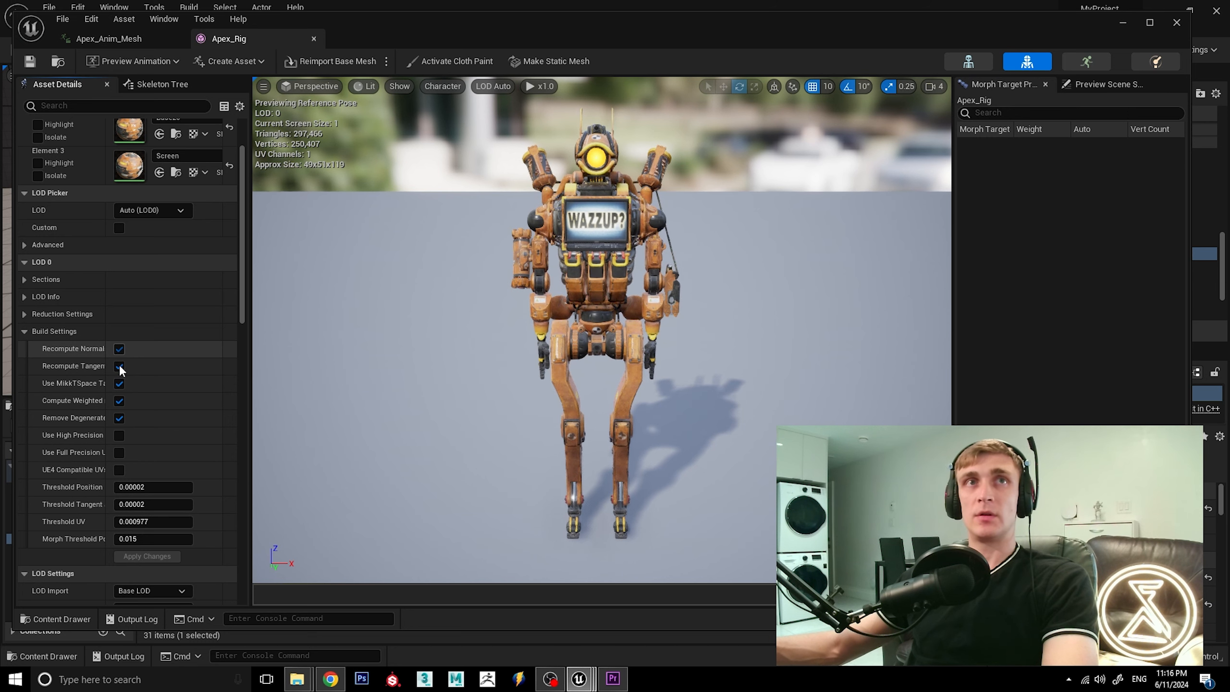
click(121, 367)
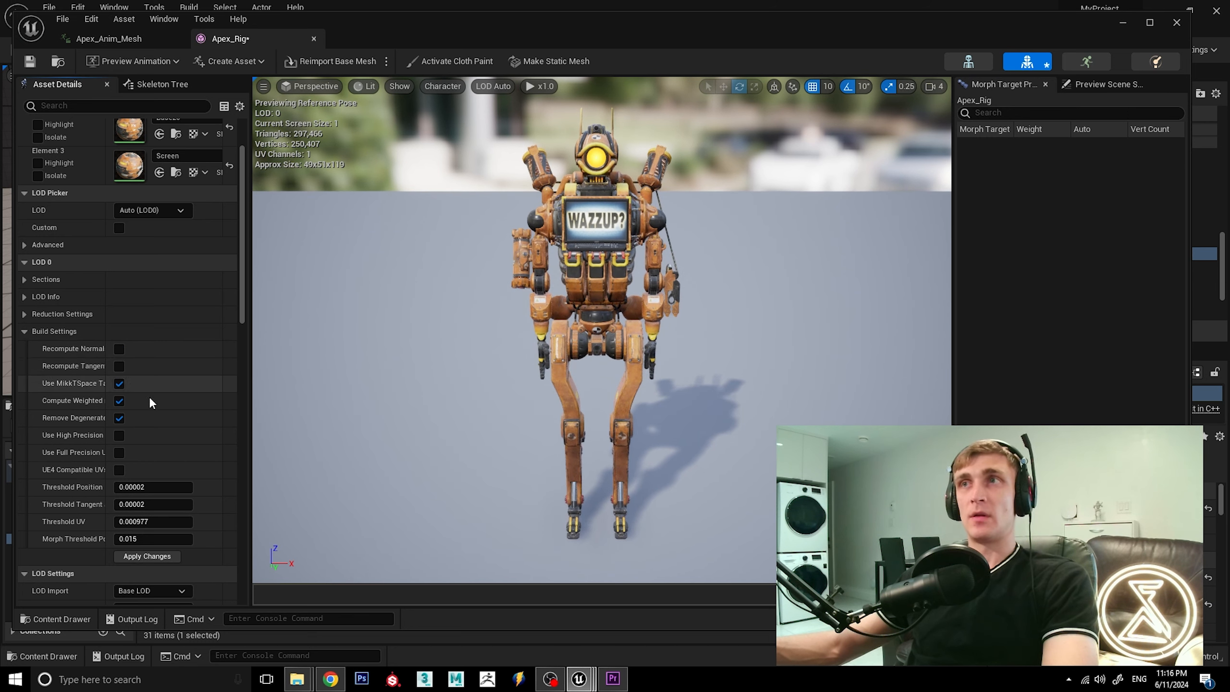
click(119, 400)
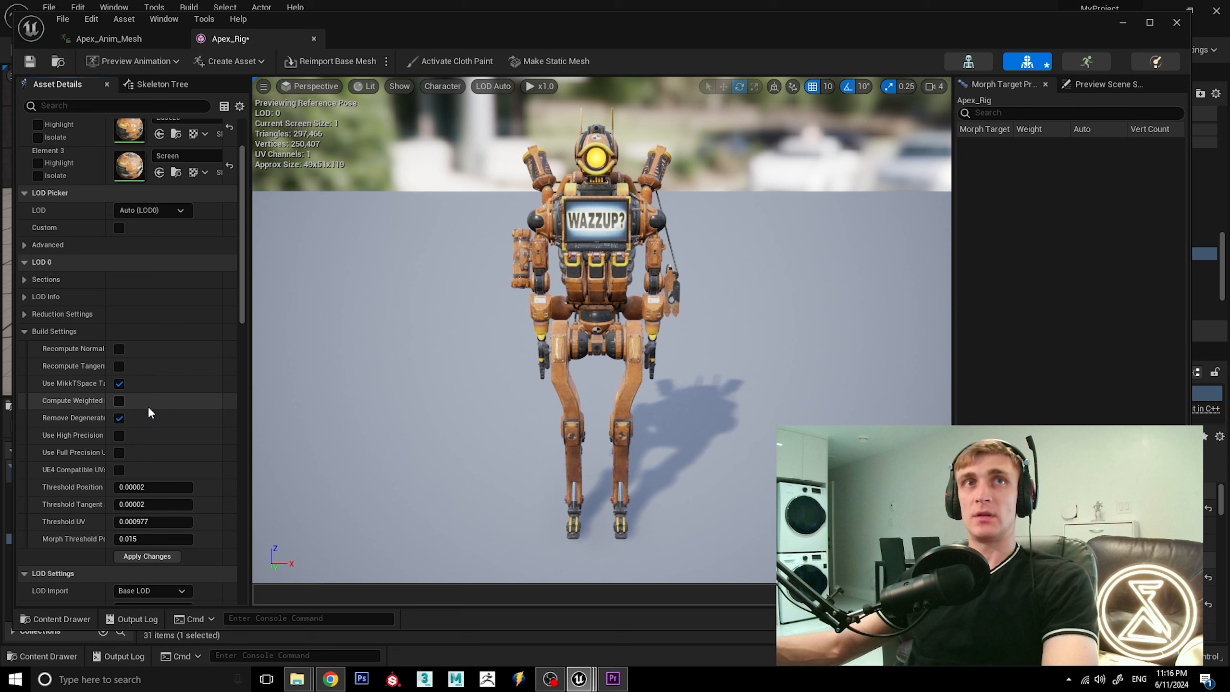
click(30, 62)
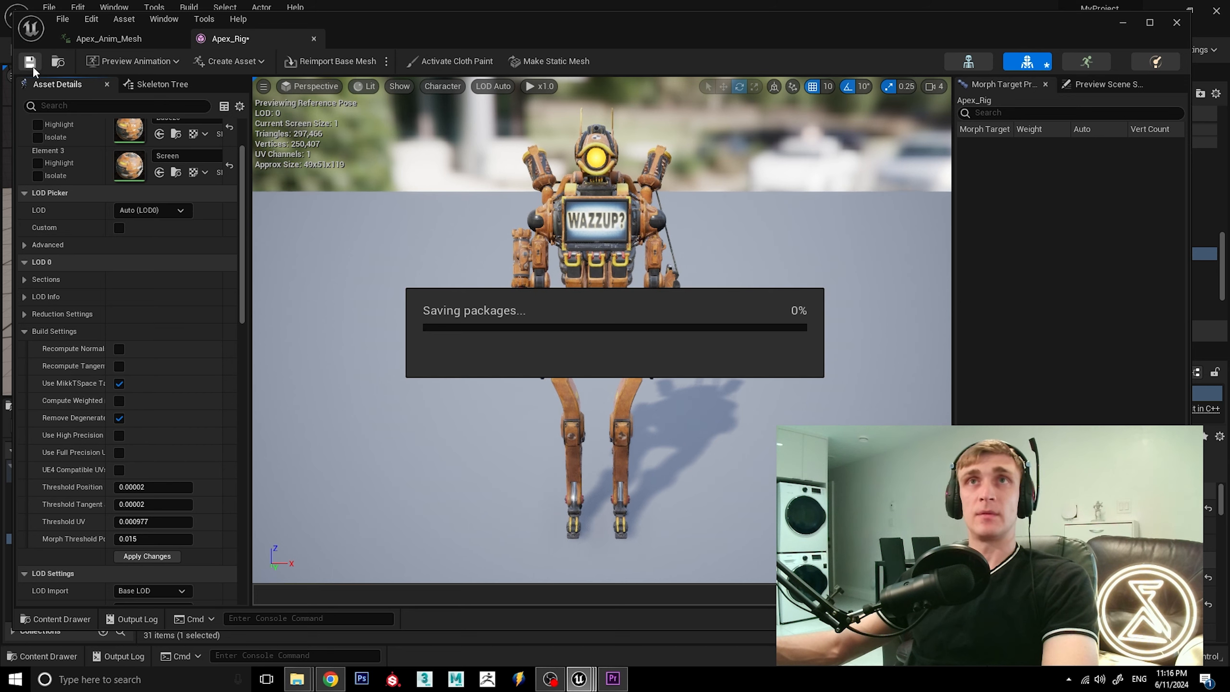
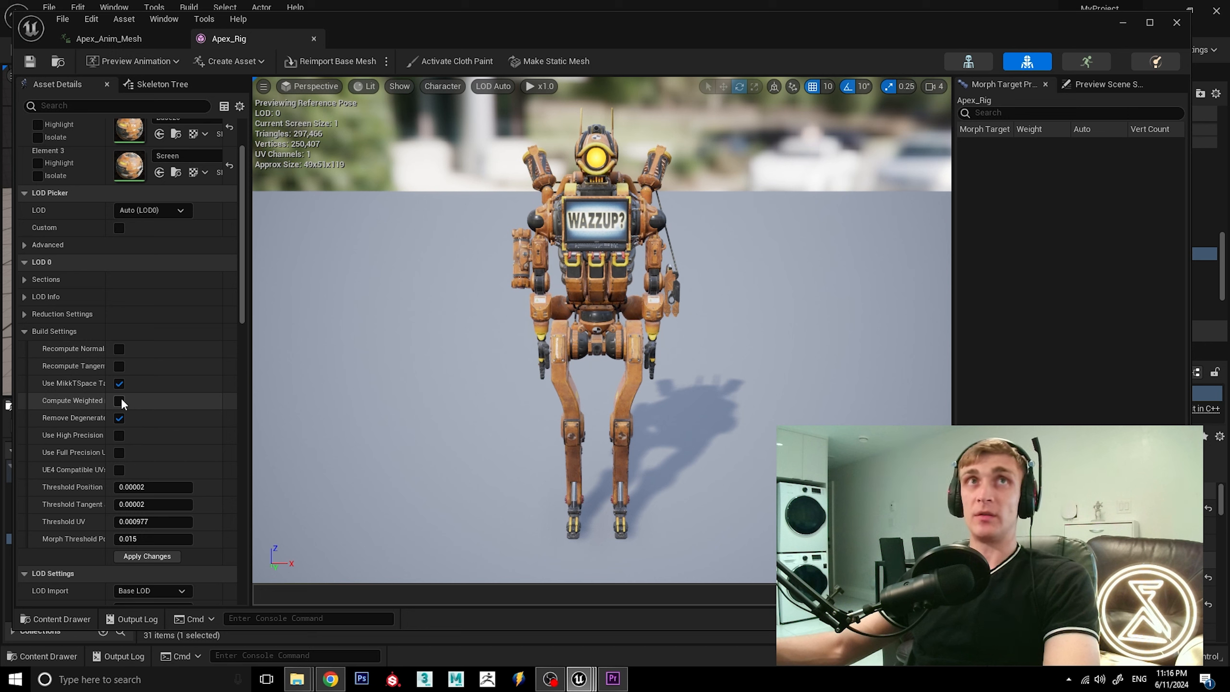
Save the Apex_Rig mesh, close its editor, and save all modified assets and the level.
click(30, 61)
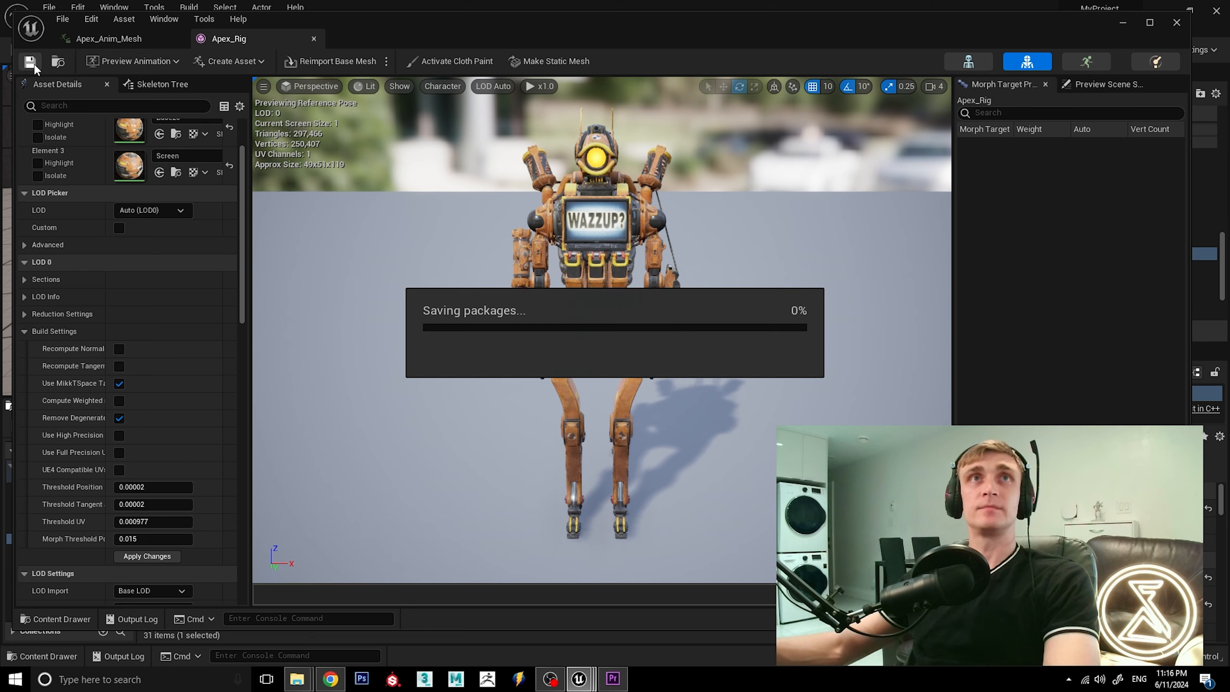
click(313, 39)
click(712, 369)
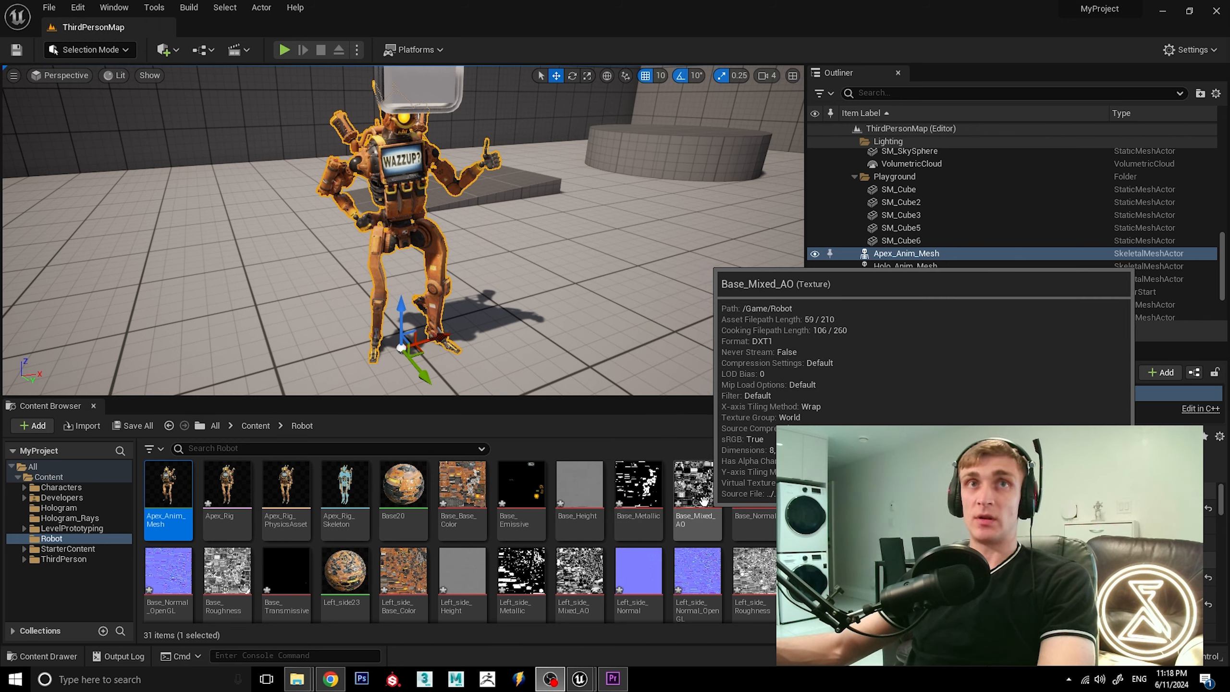
click(49, 7)
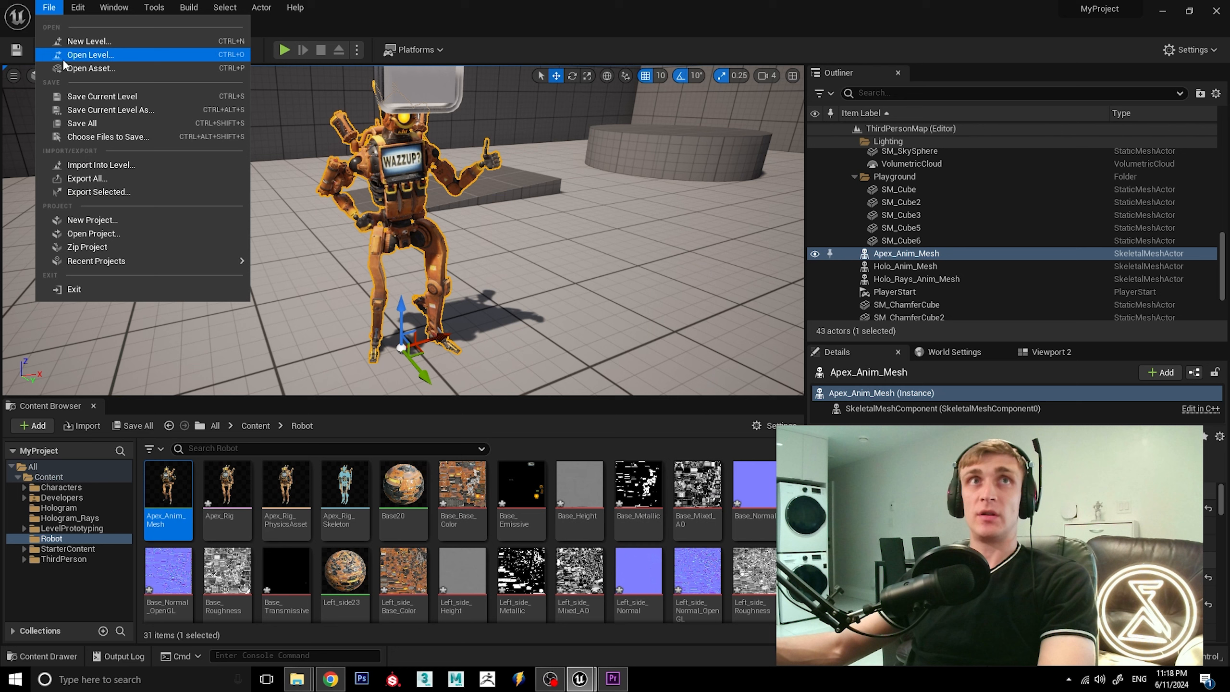
click(72, 125)
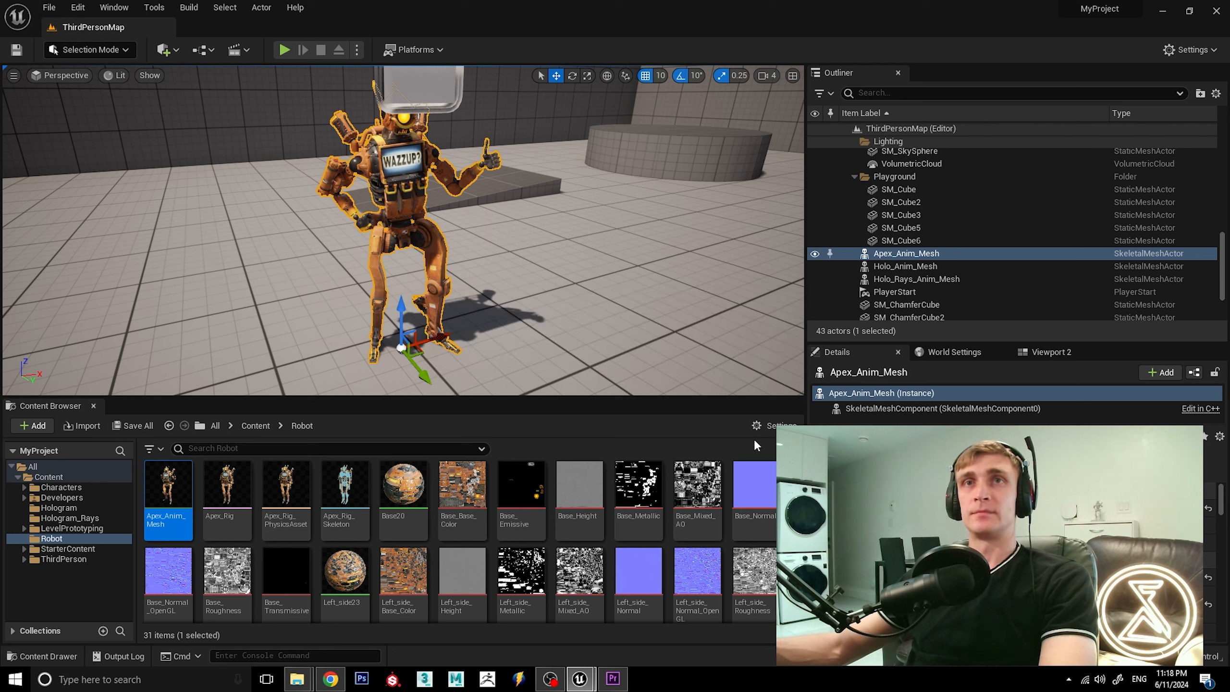
Open the Base_Roughness texture, disable its sRGB option, save it, and close its editor.
scroll(224, 541, down, 1)
click(225, 541)
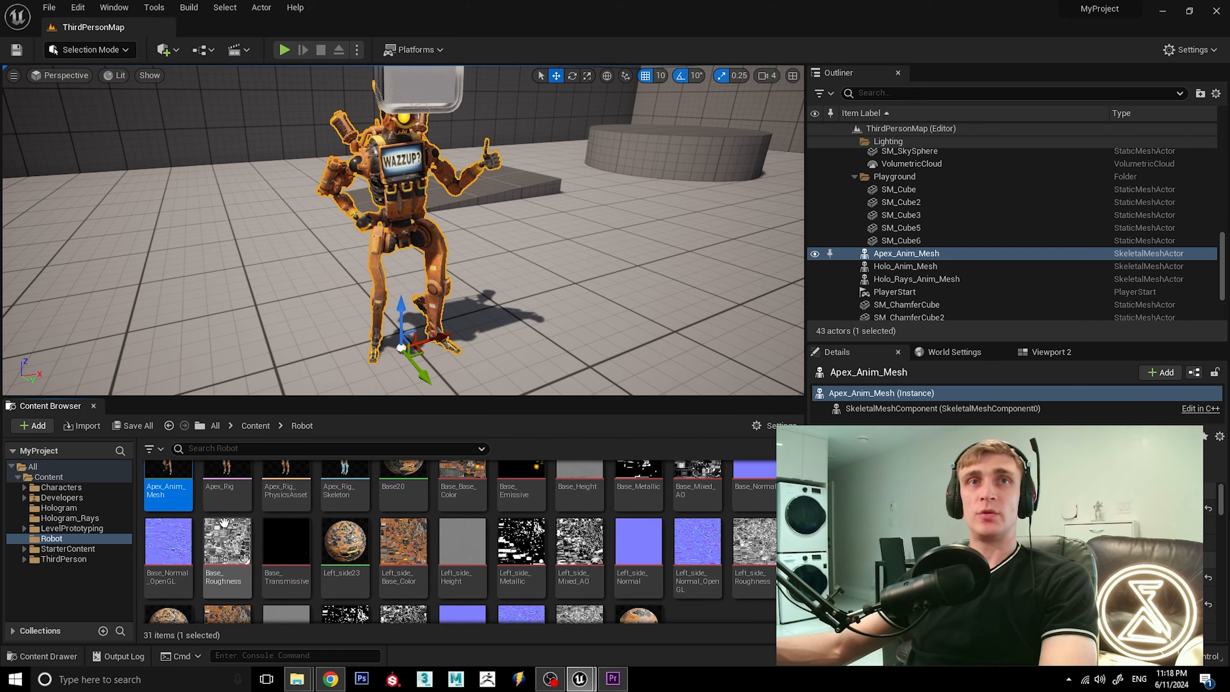
double_click(224, 541)
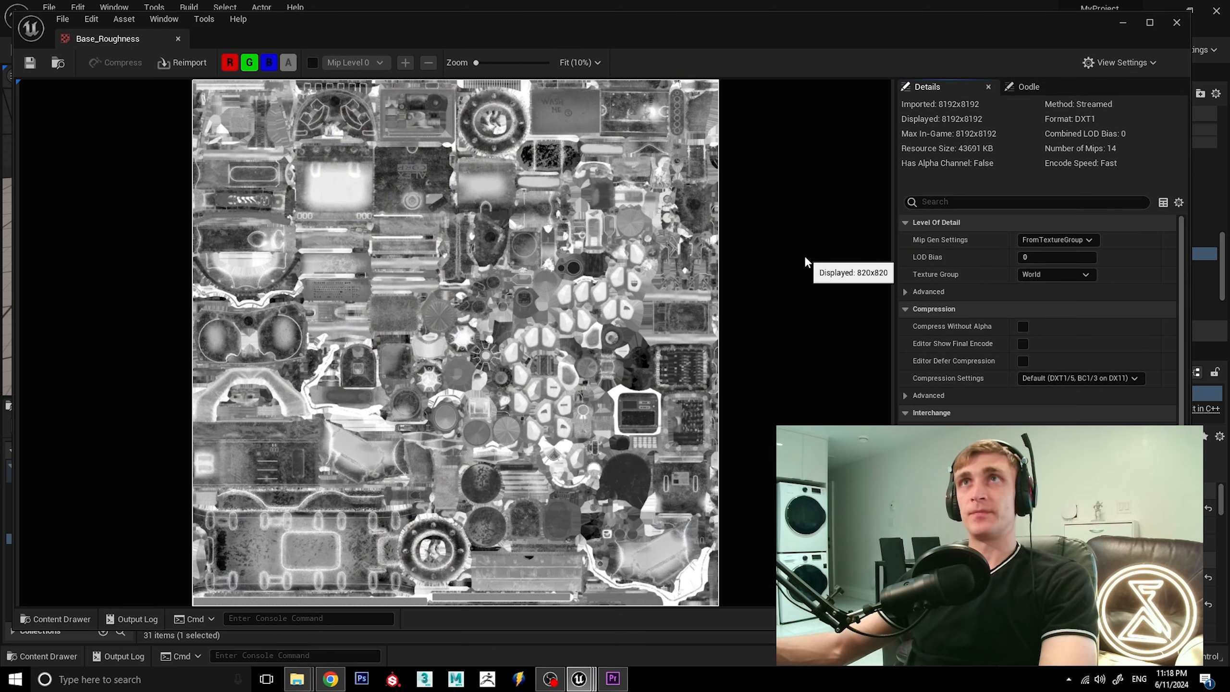
click(1152, 23)
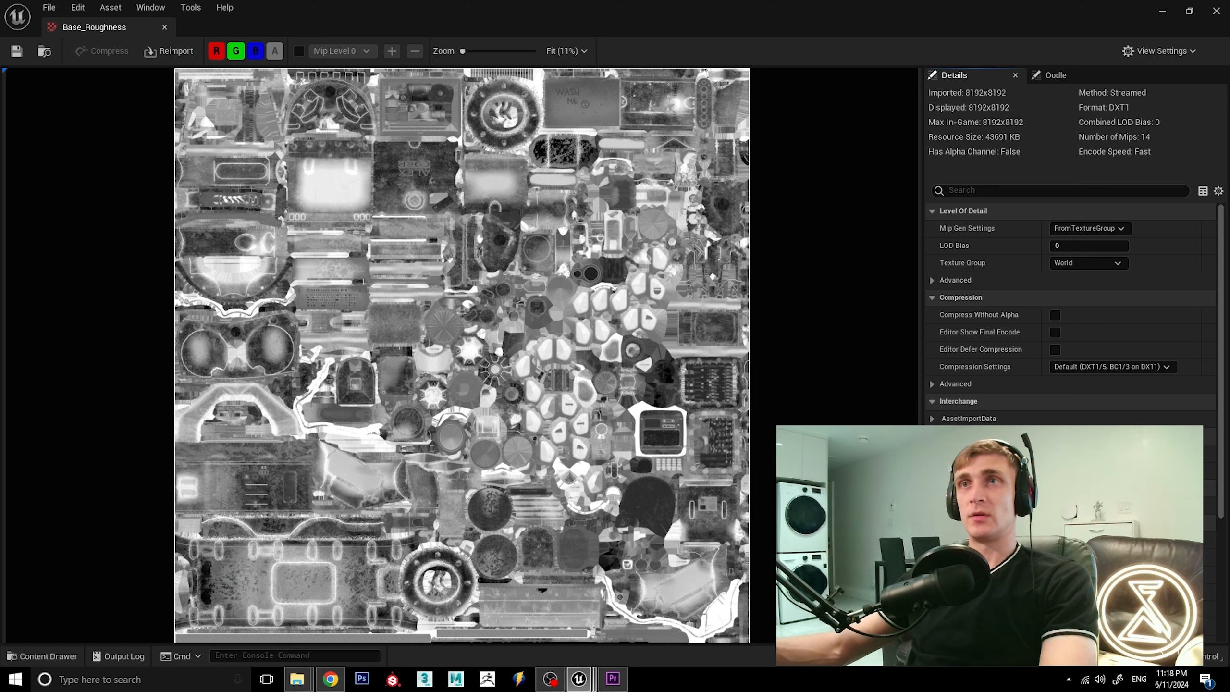
click(1054, 488)
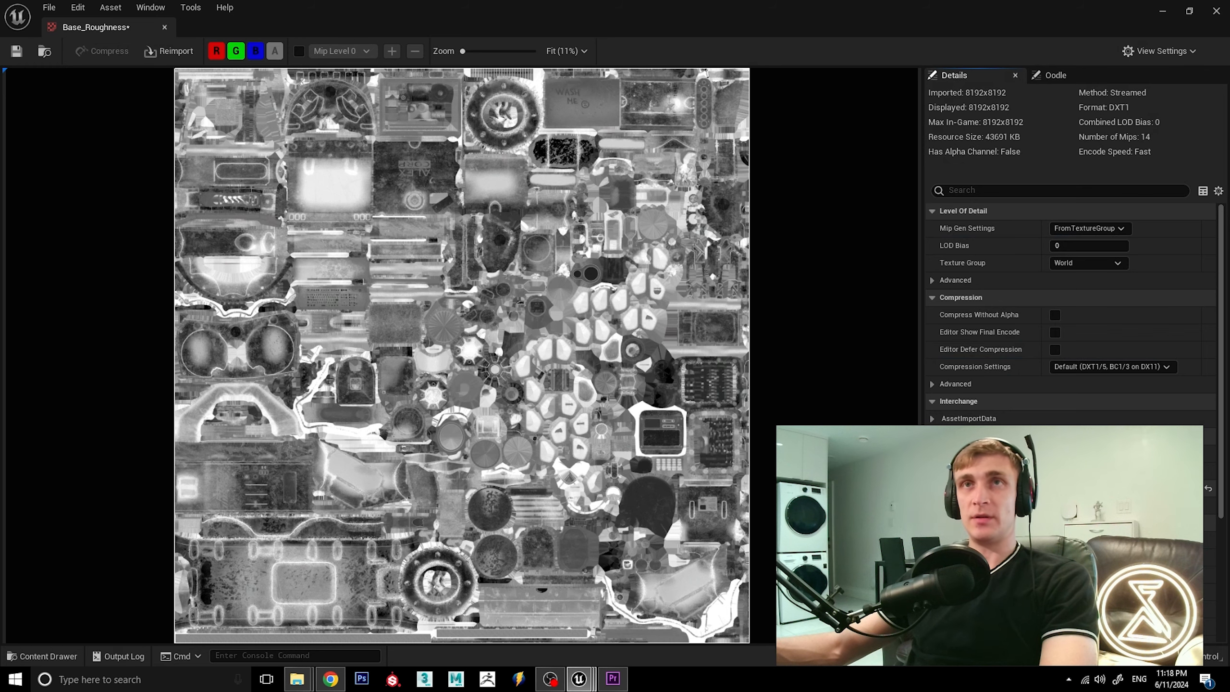
click(16, 59)
click(165, 27)
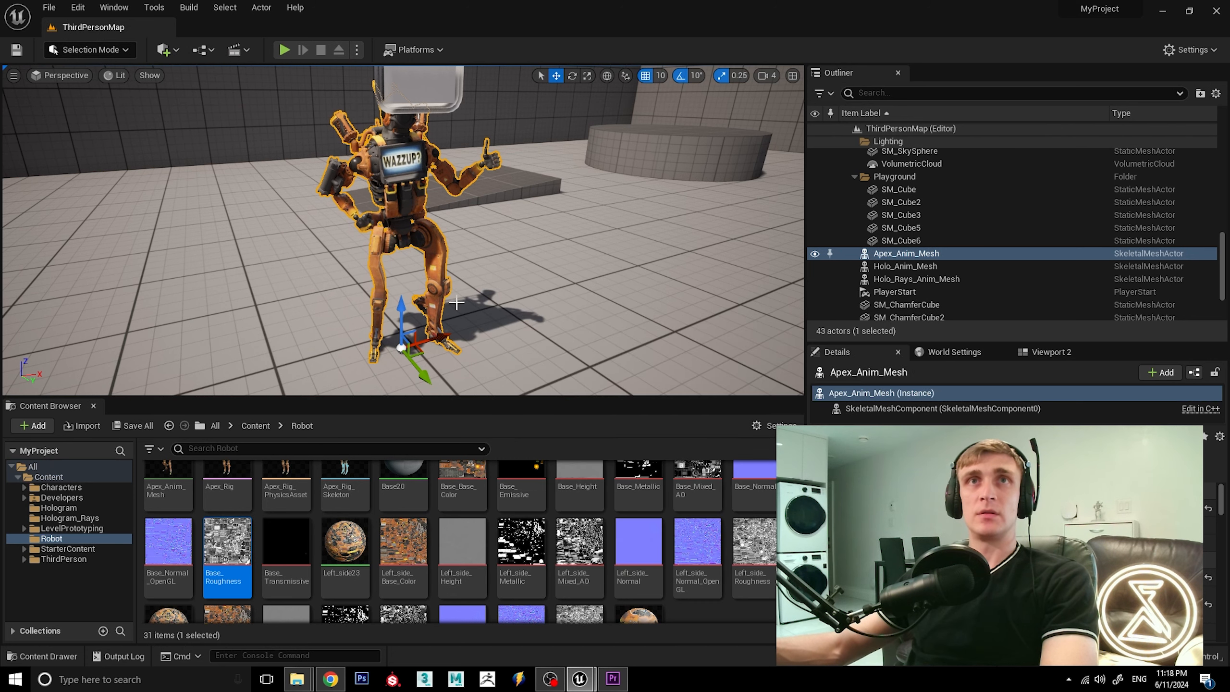
Examine the robot's surface shine in the level from several angles, especially its back, arm and legs.
alt+drag(417, 248, 610, 228)
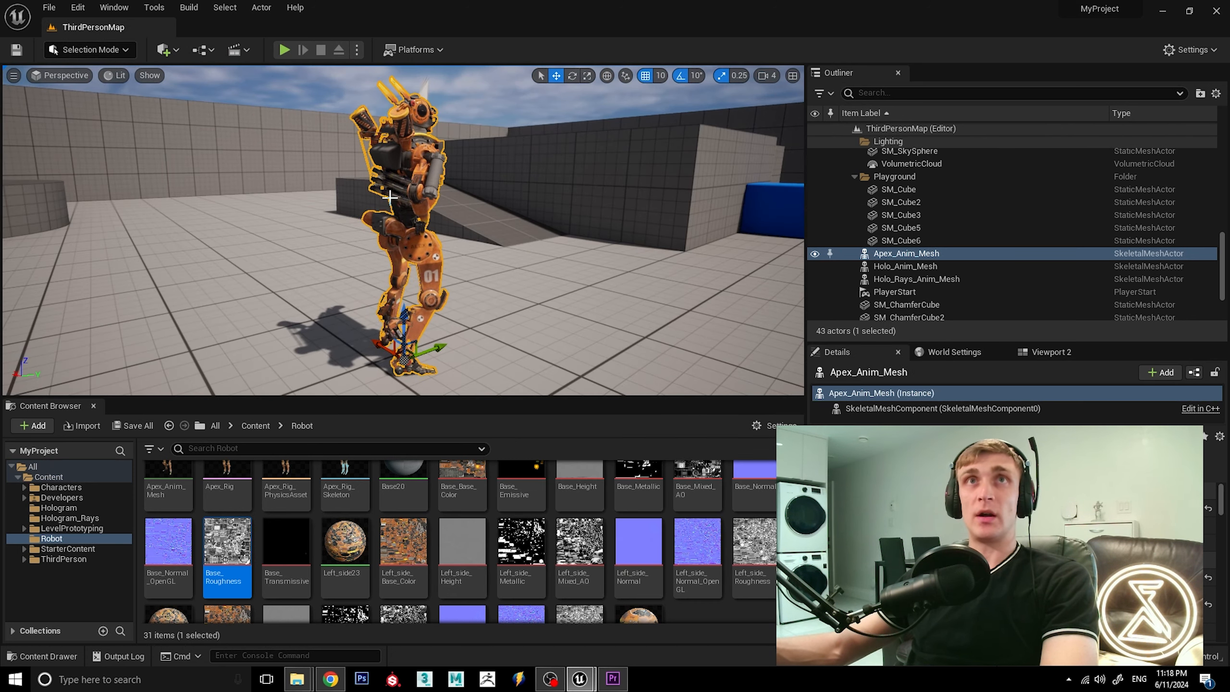
scroll(389, 197, up, 4)
alt+drag(390, 197, 493, 213)
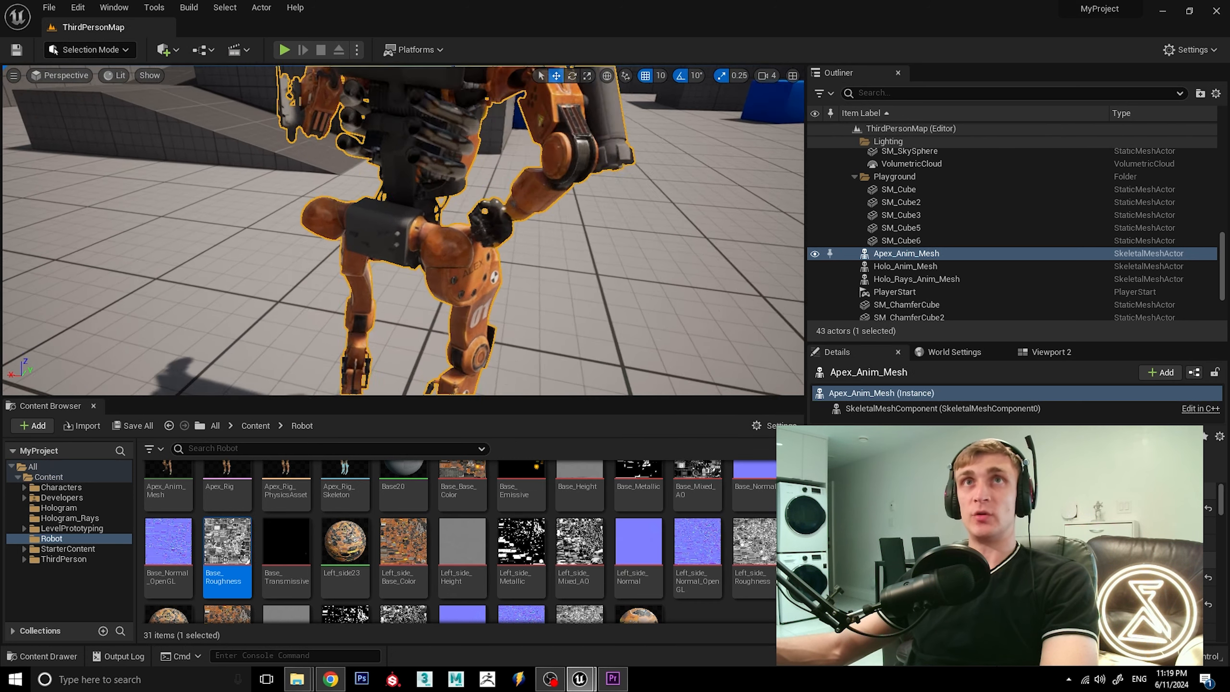
right_drag(494, 213, 526, 242)
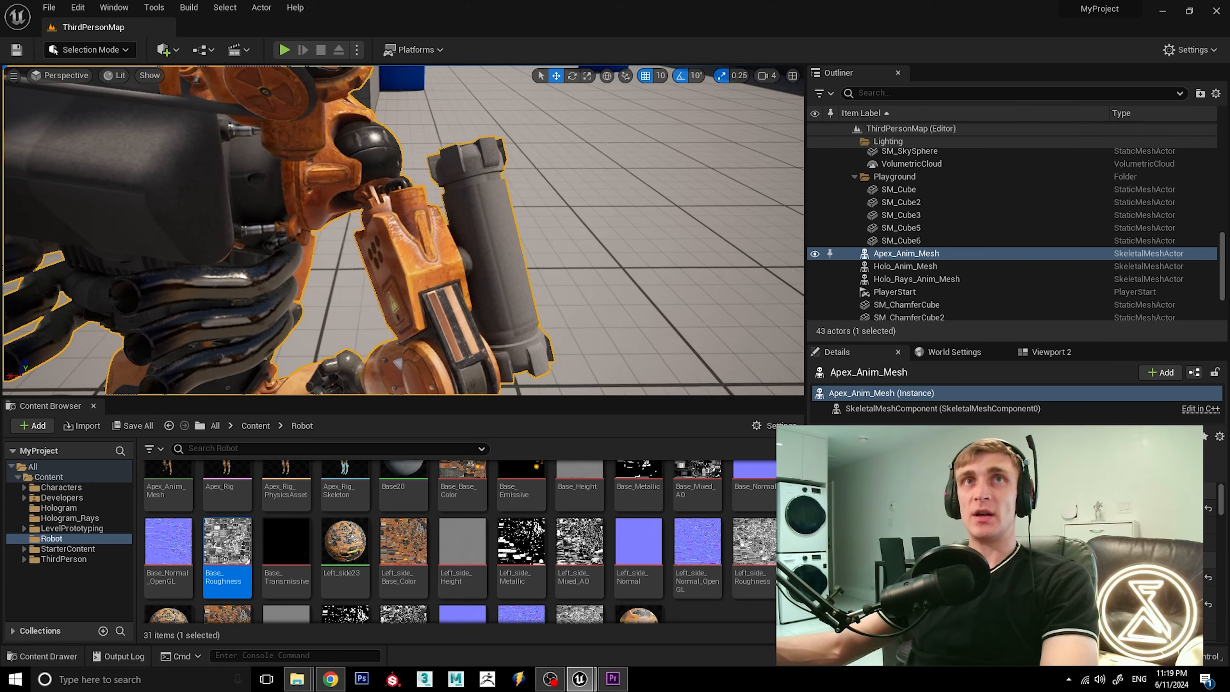
right_drag(374, 217, 368, 219)
scroll(374, 217, up, 3)
mouse_move(374, 217)
alt+mouse_down()
mouse_move(322, 212)
mouse_move(361, 216)
mouse_move(339, 221)
mouse_move(351, 224)
alt+mouse_up()
scroll(374, 217, down, 3)
alt+right_drag(351, 224, 322, 222)
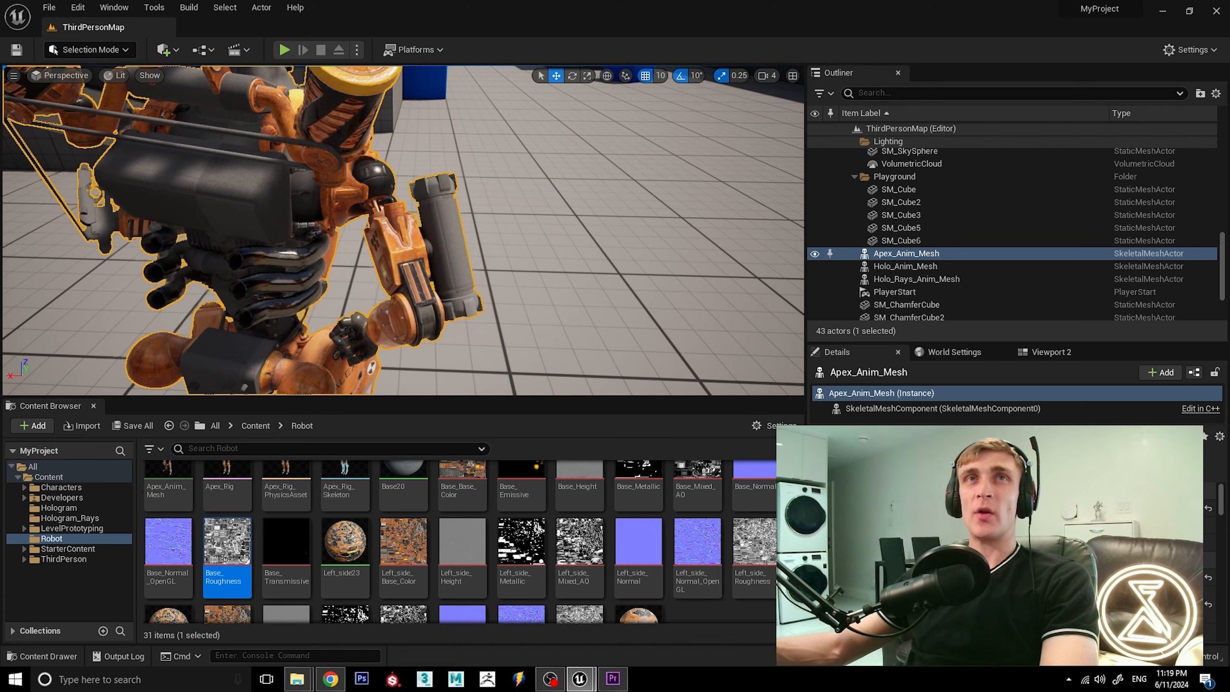
alt+drag(374, 217, 369, 208)
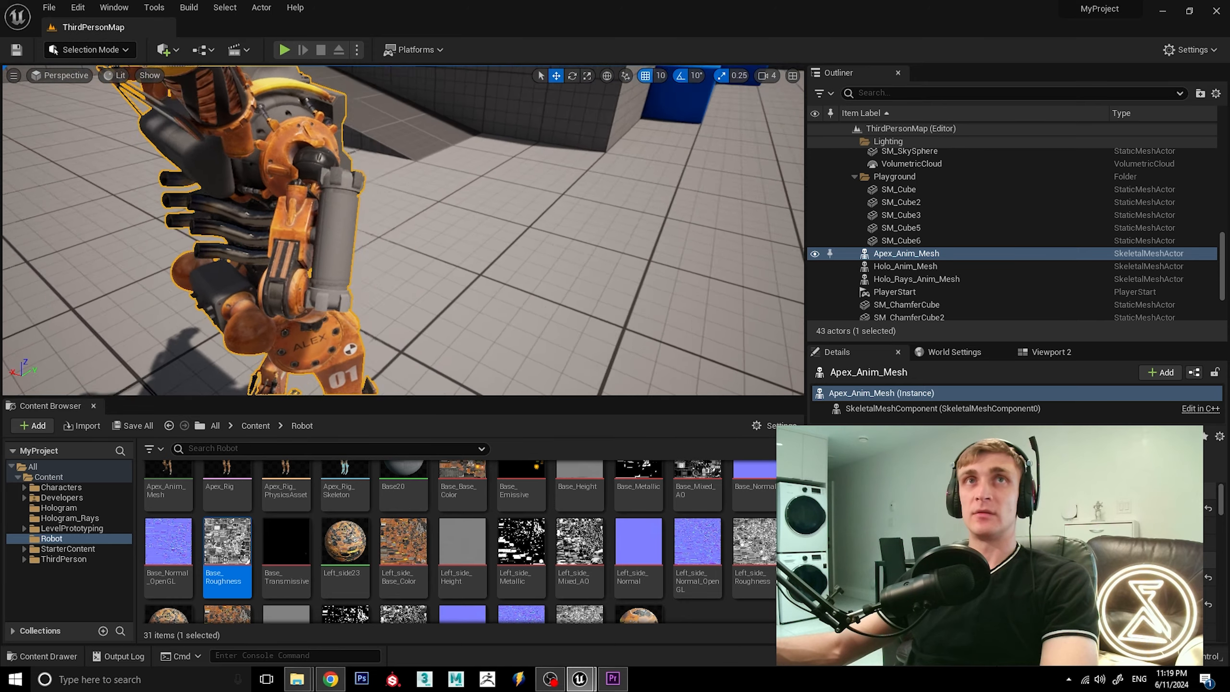
mouse_move(374, 217)
alt+mouse_down()
mouse_move(403, 188)
mouse_move(382, 237)
mouse_move(371, 218)
mouse_move(399, 271)
mouse_move(358, 242)
mouse_move(394, 244)
mouse_move(373, 233)
alt+mouse_up()
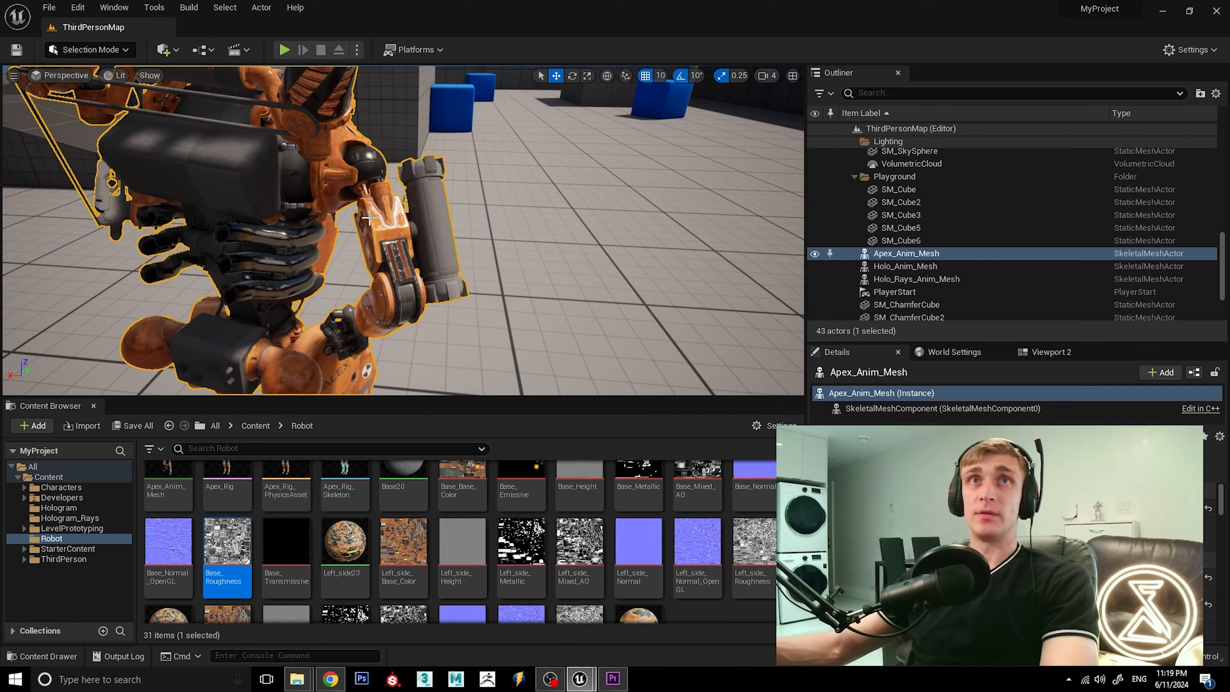
scroll(370, 219, up, 4)
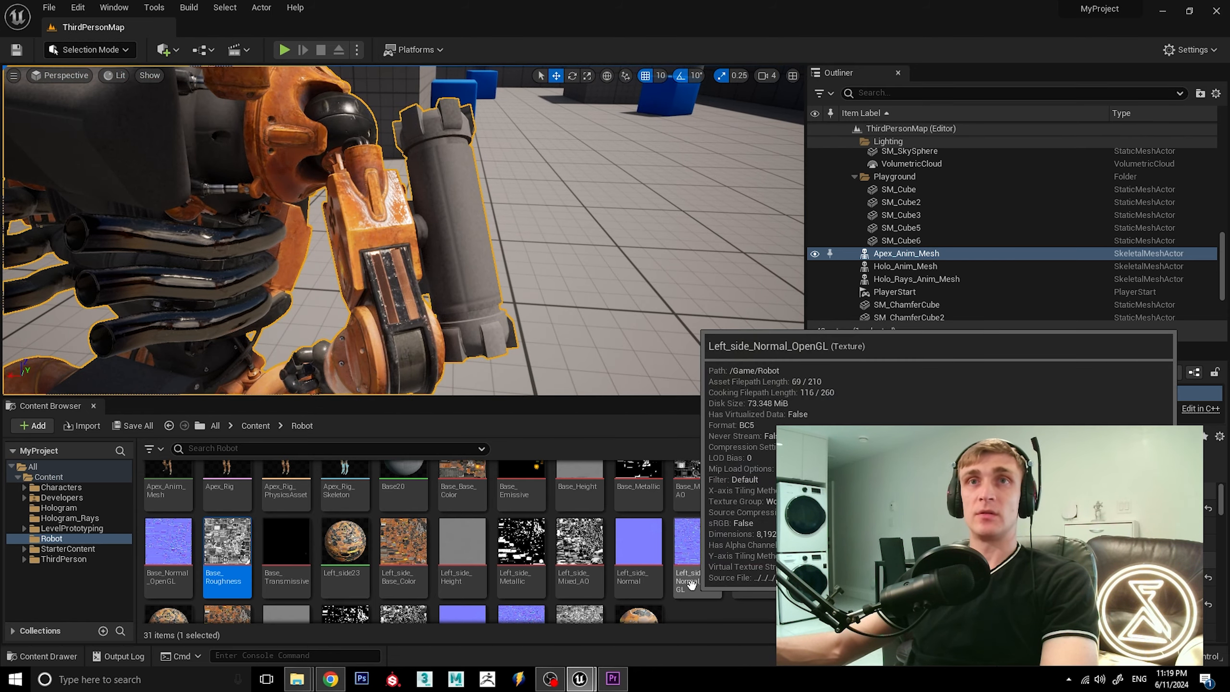
Open the Left_side_Roughness texture, disable its sRGB option, save it, and close its editor.
scroll(768, 527, down, 1)
double_click(769, 528)
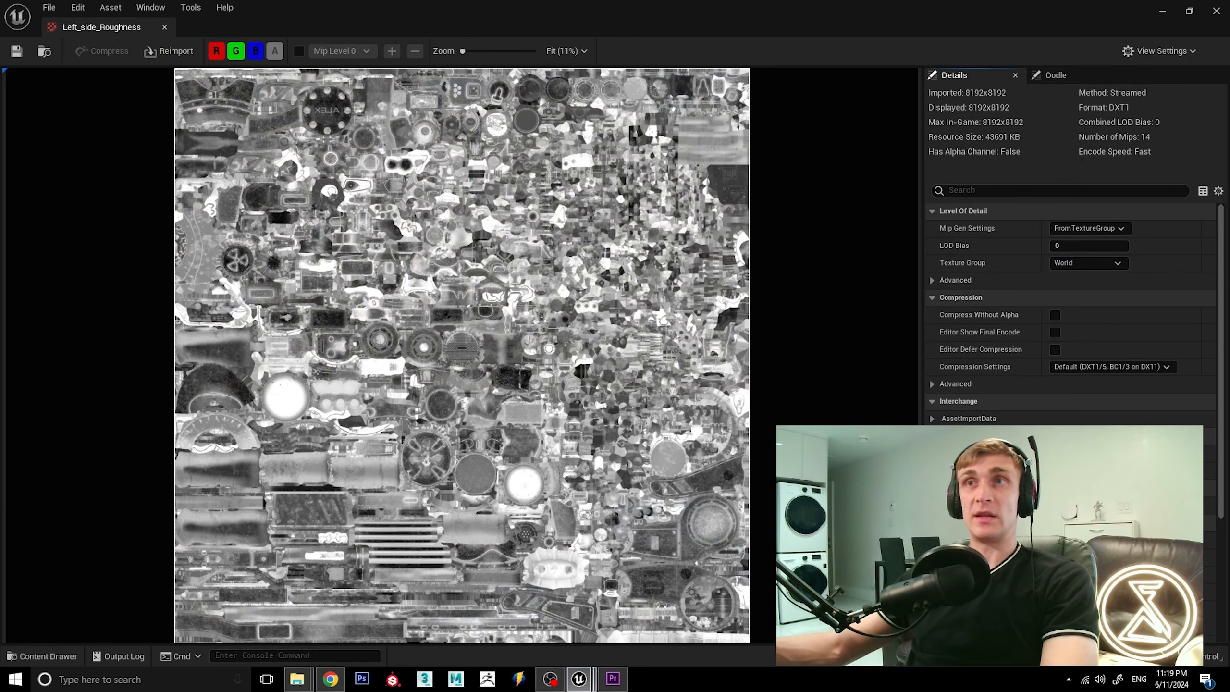
click(1055, 488)
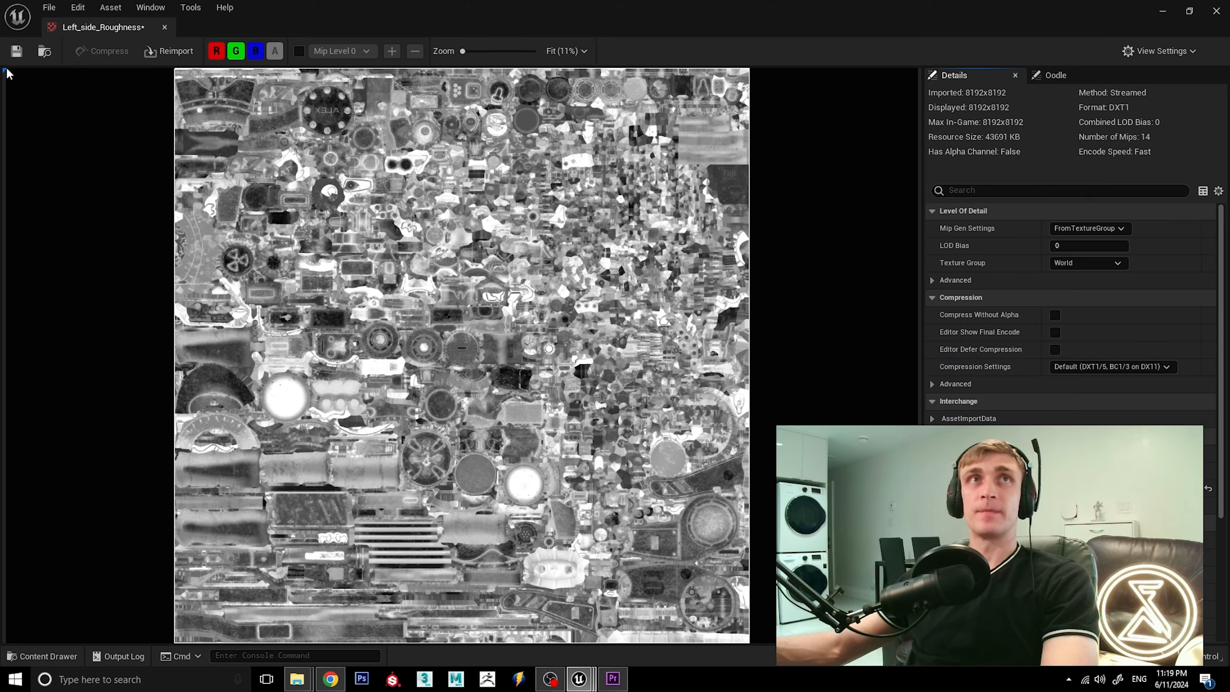
click(16, 51)
click(165, 27)
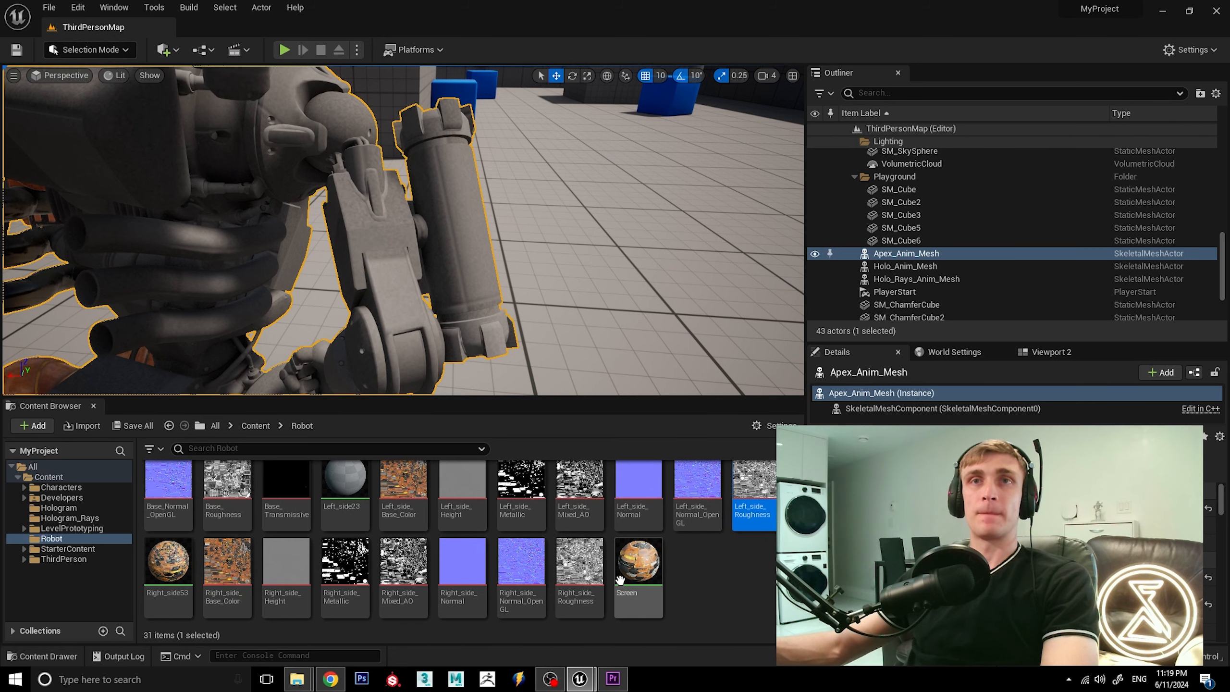
Open the Right_side_Roughness texture, disable its sRGB option, save it, and close its editor.
double_click(586, 576)
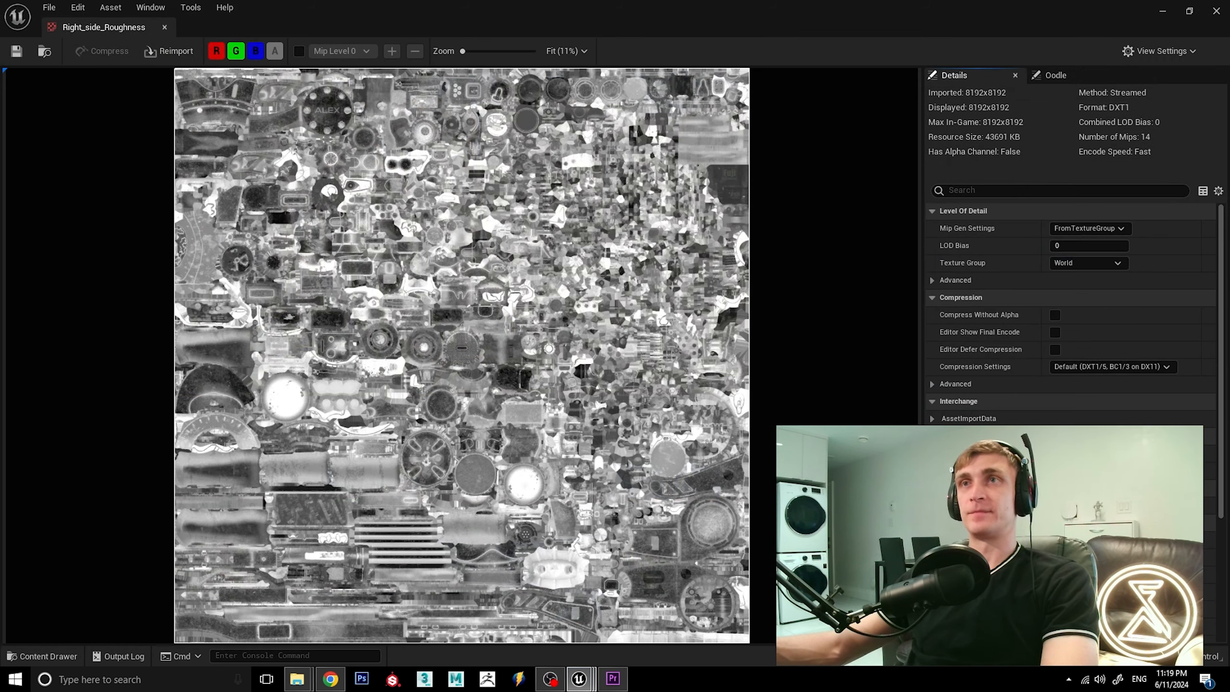
click(1055, 488)
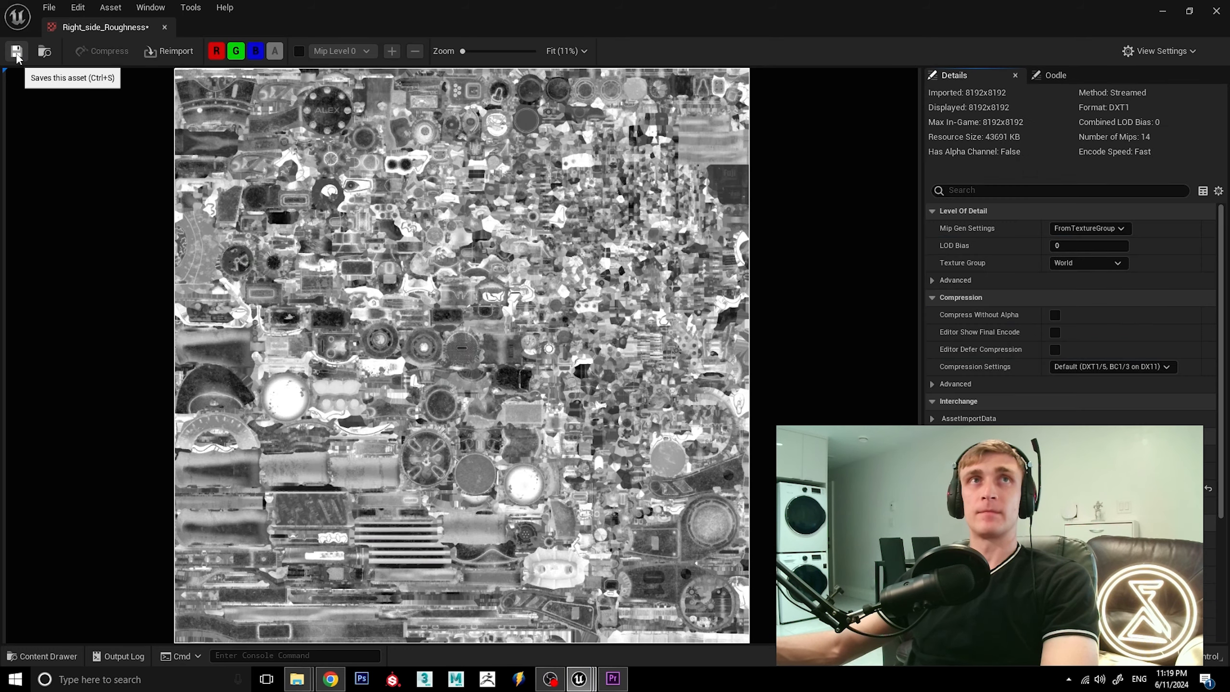
click(16, 51)
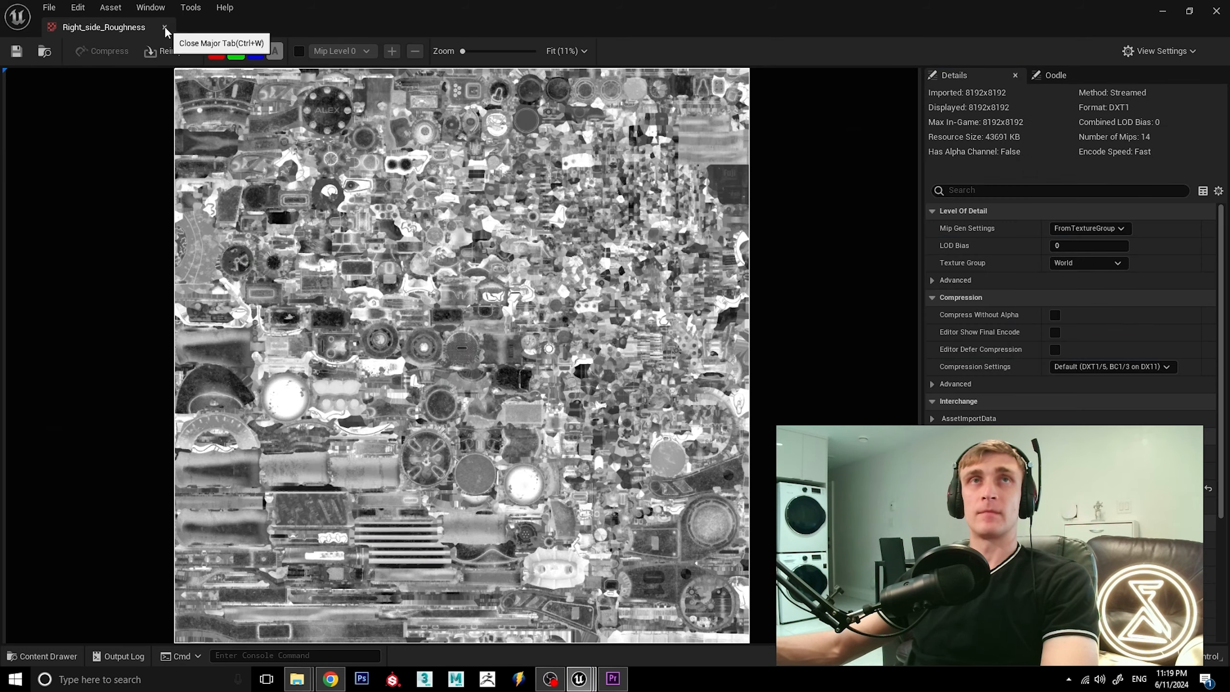
click(164, 27)
Open the Base20 material and reassign Base_Roughness to the Texture Sample feeding Roughness, making its sampler type Linear Color.
scroll(502, 334, down, 5)
right_drag(503, 334, 547, 284)
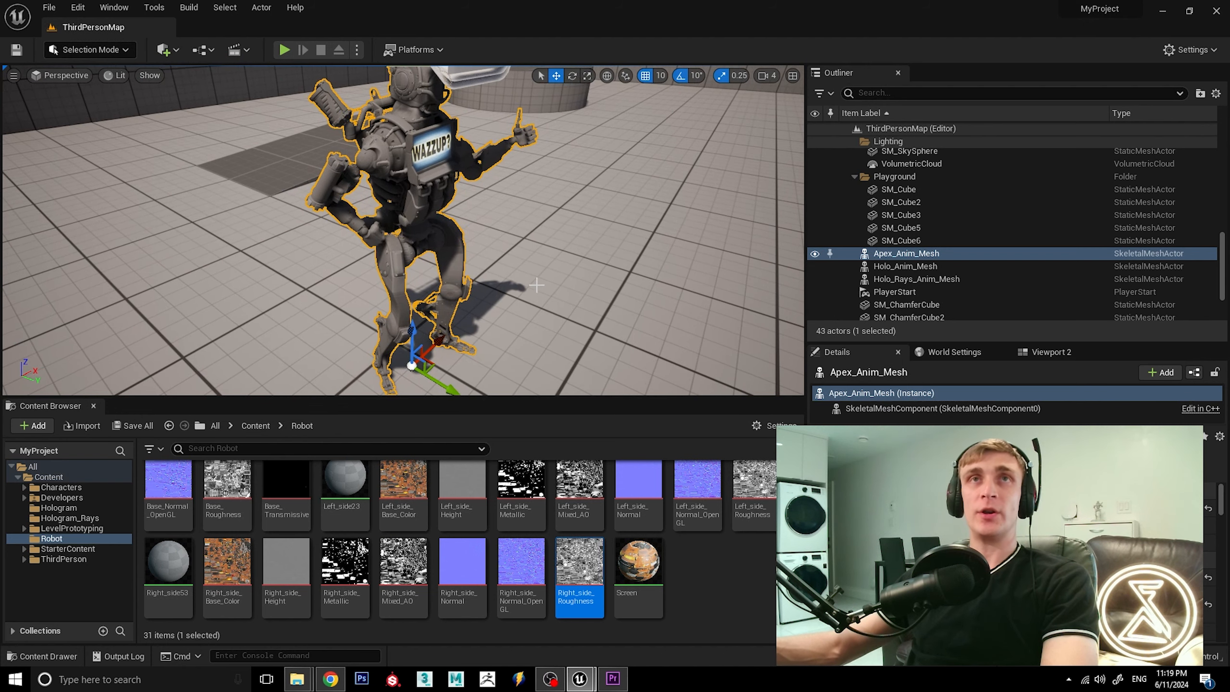
mouse_move(537, 285)
alt+mouse_down()
mouse_move(544, 294)
mouse_move(554, 275)
alt+mouse_up()
scroll(684, 603, up, 2)
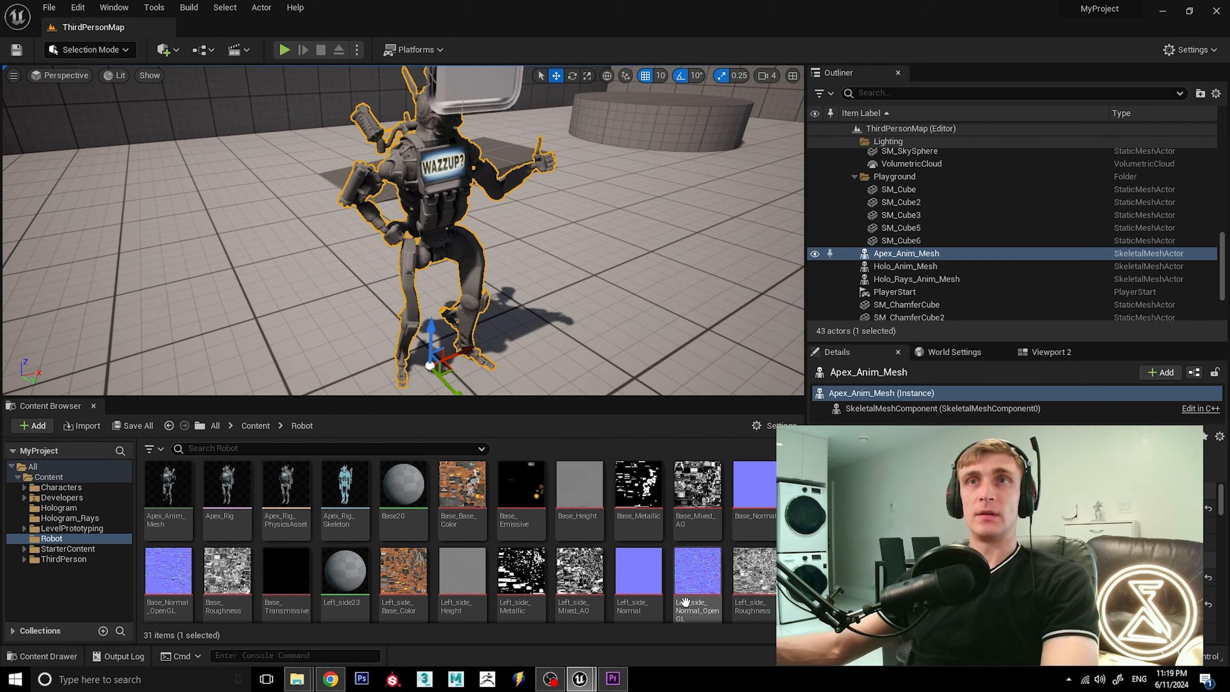
double_click(412, 495)
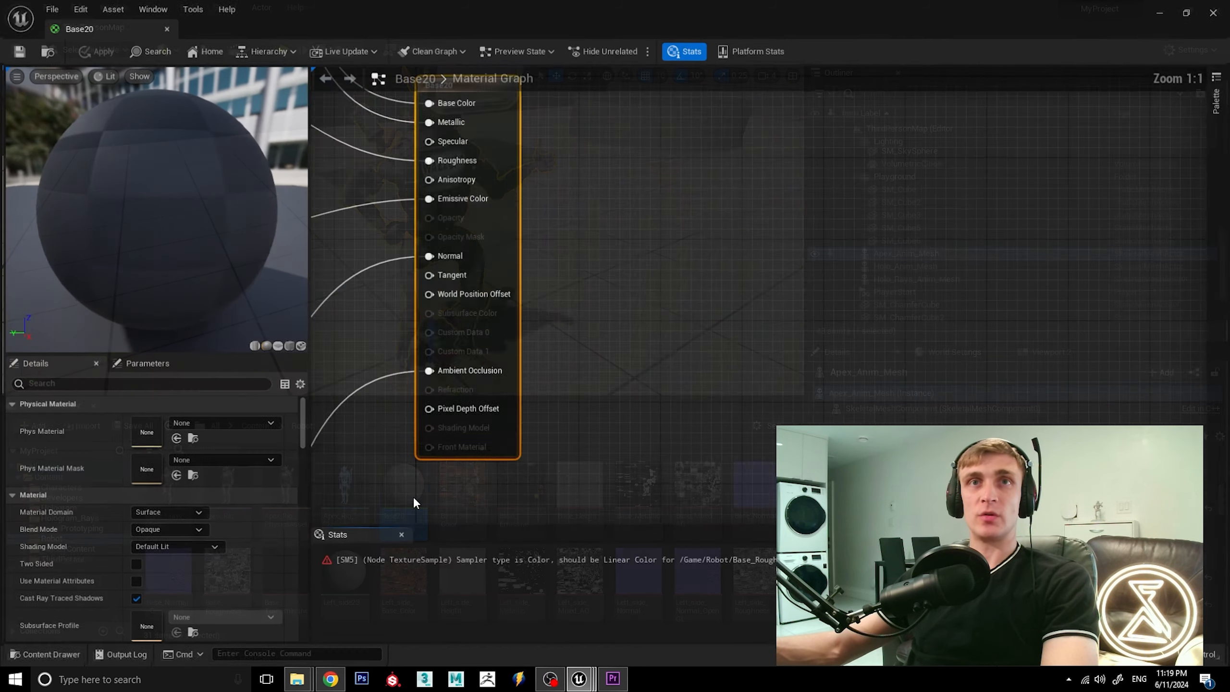
click(544, 144)
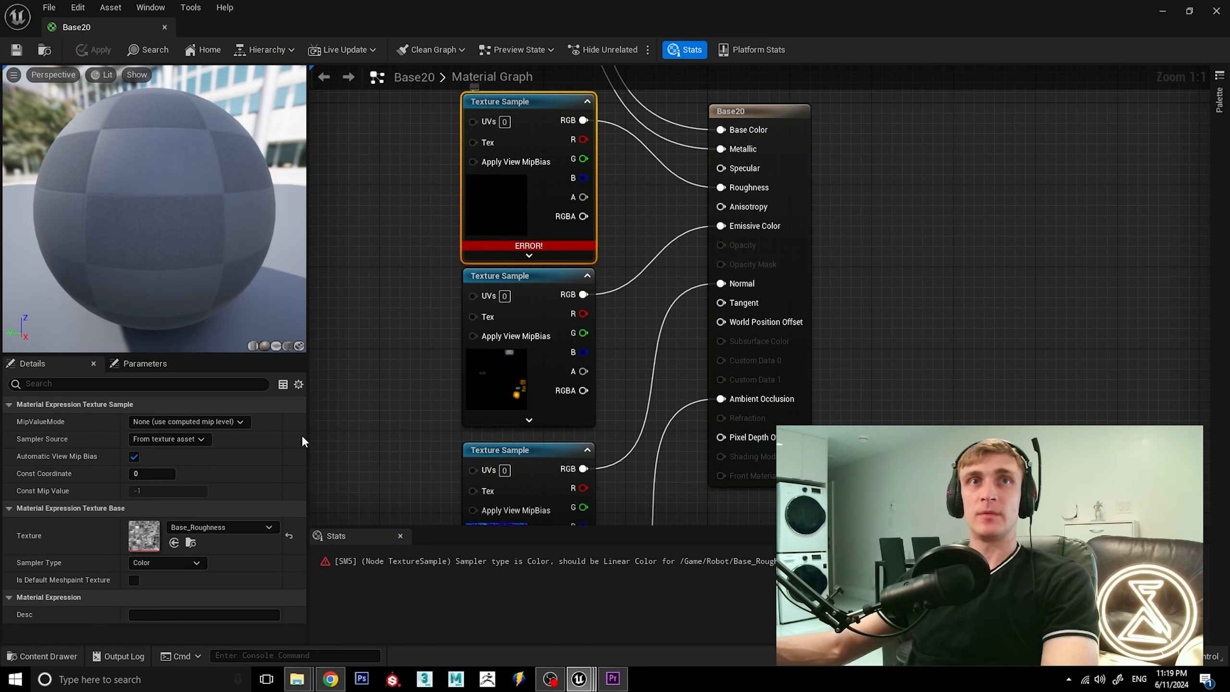
click(228, 527)
click(235, 404)
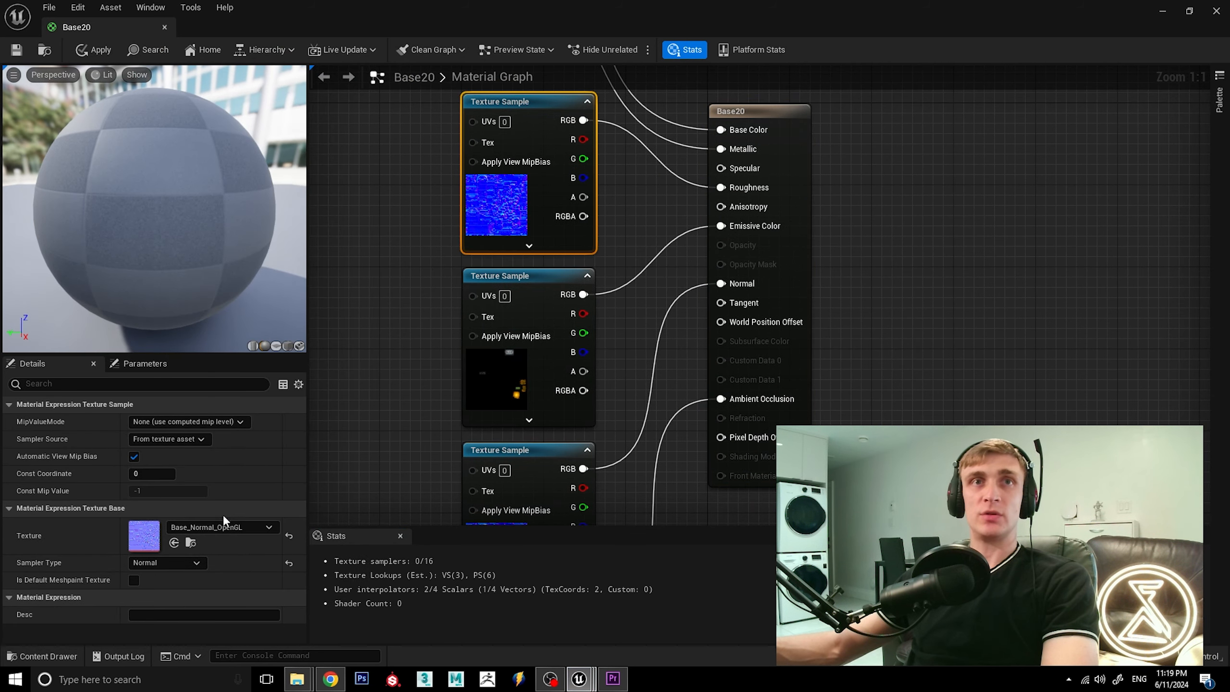
click(218, 526)
scroll(237, 404, down, 2)
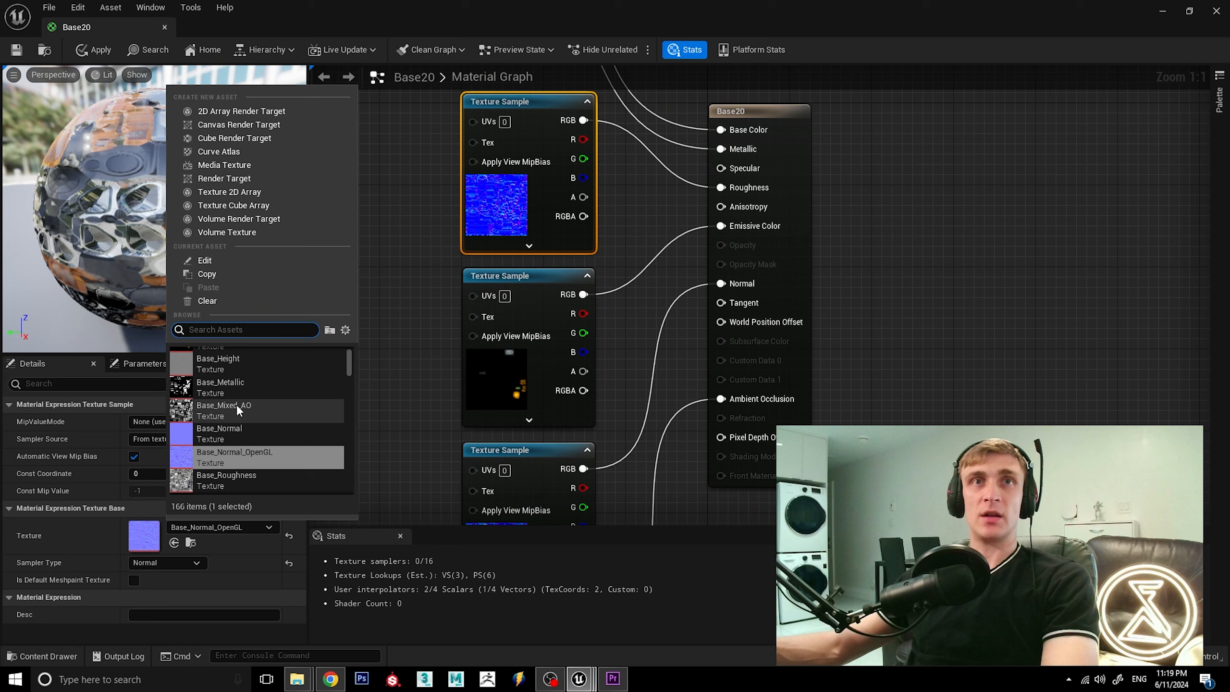
click(245, 456)
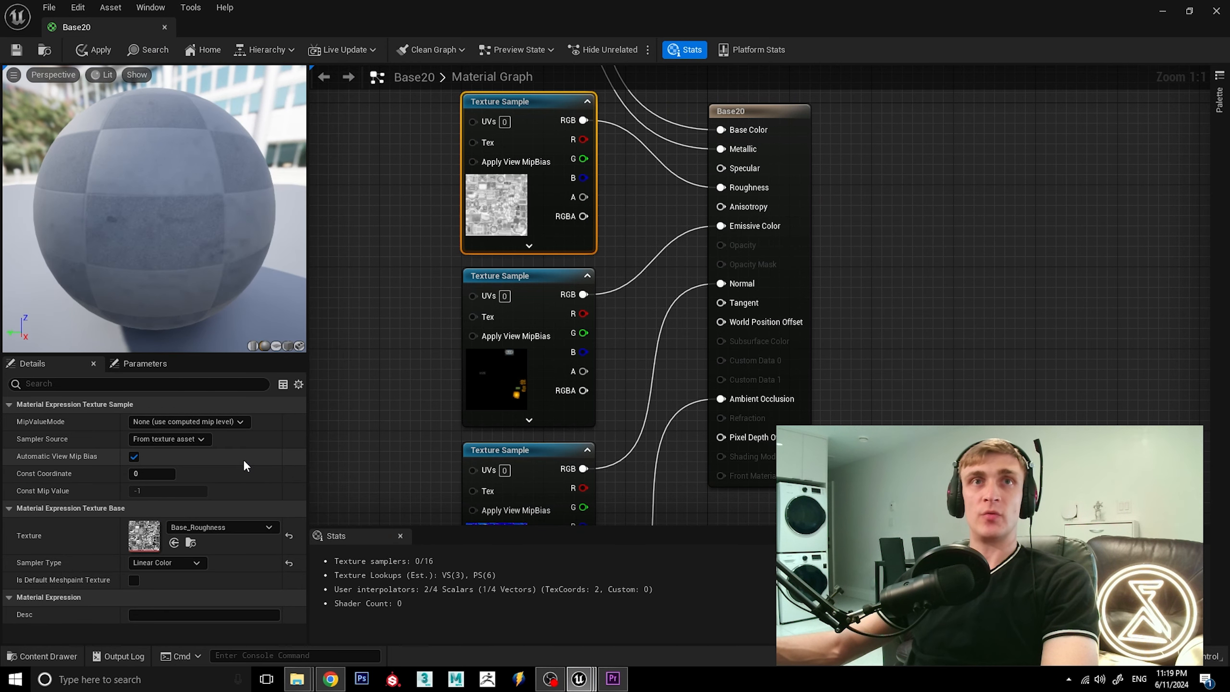
Apply and save the Base20 material changes, and close the material's editor.
click(91, 52)
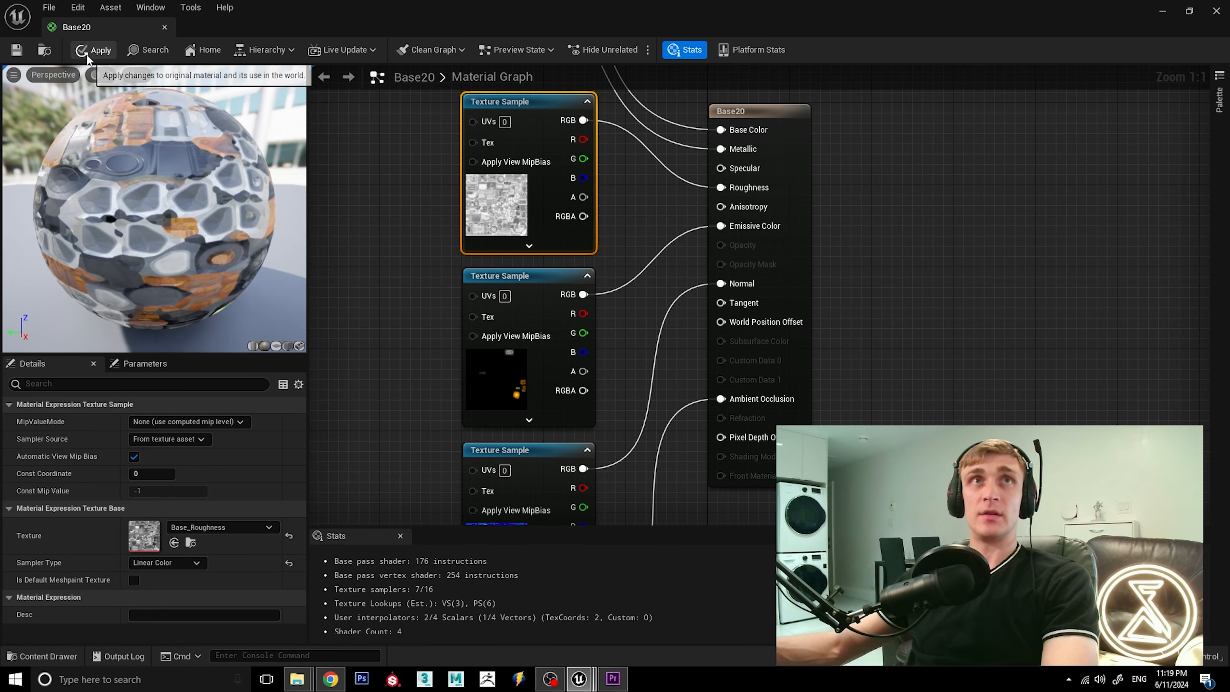
click(17, 51)
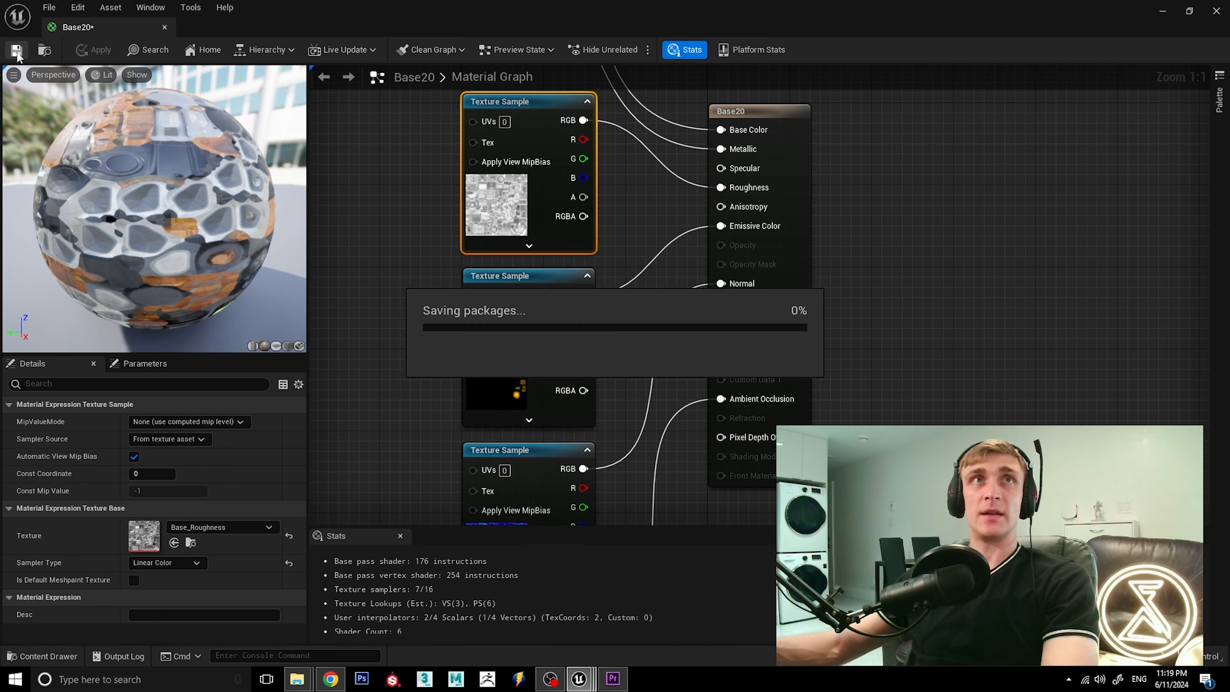
click(165, 27)
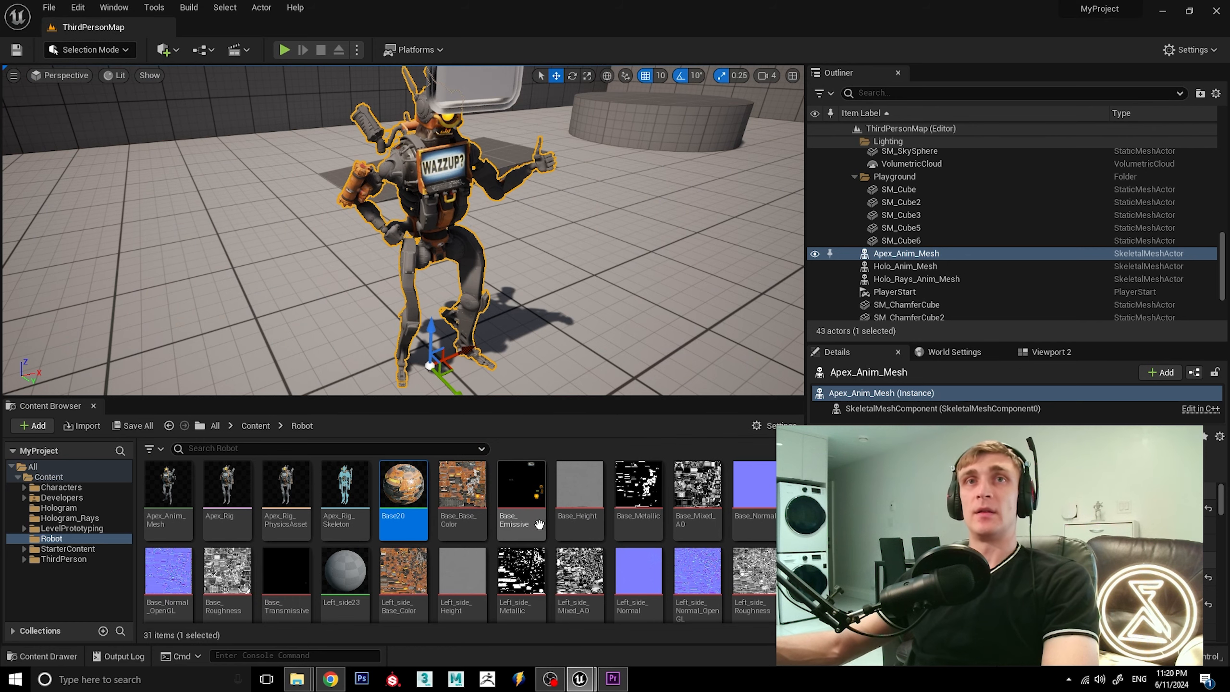
Open the Left_side23 material and reassign Left_side_Roughness to the Texture Sample feeding Roughness, making its sampler type Linear Color.
double_click(356, 571)
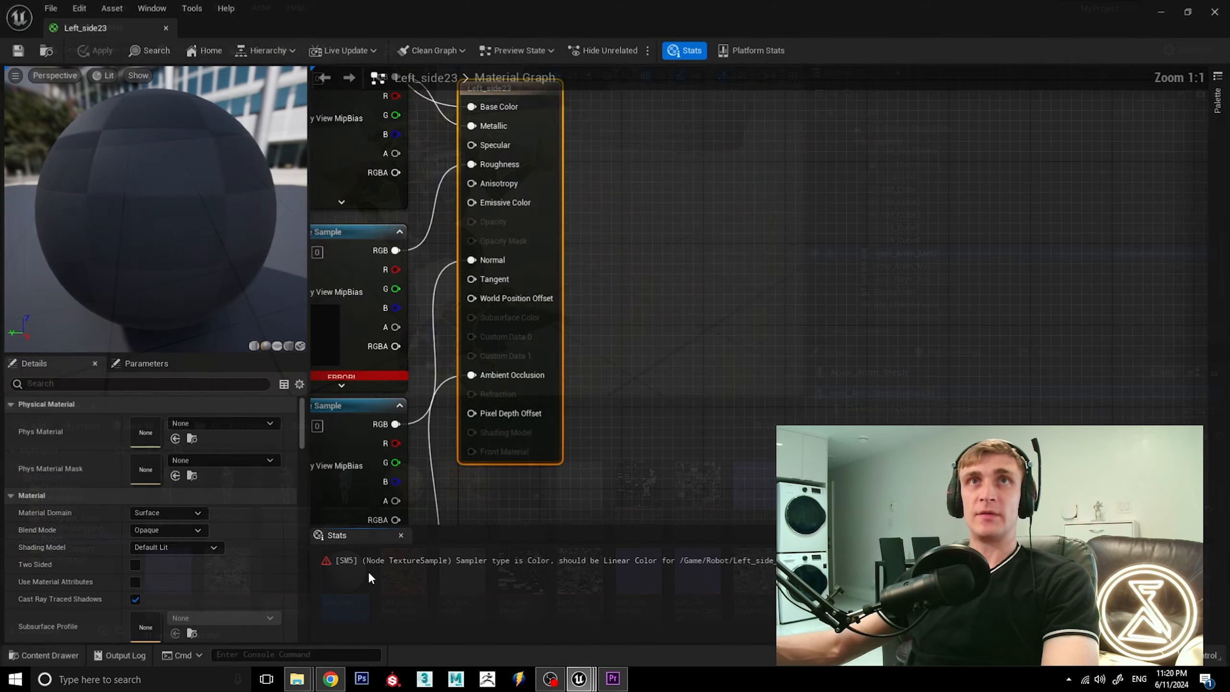
click(581, 291)
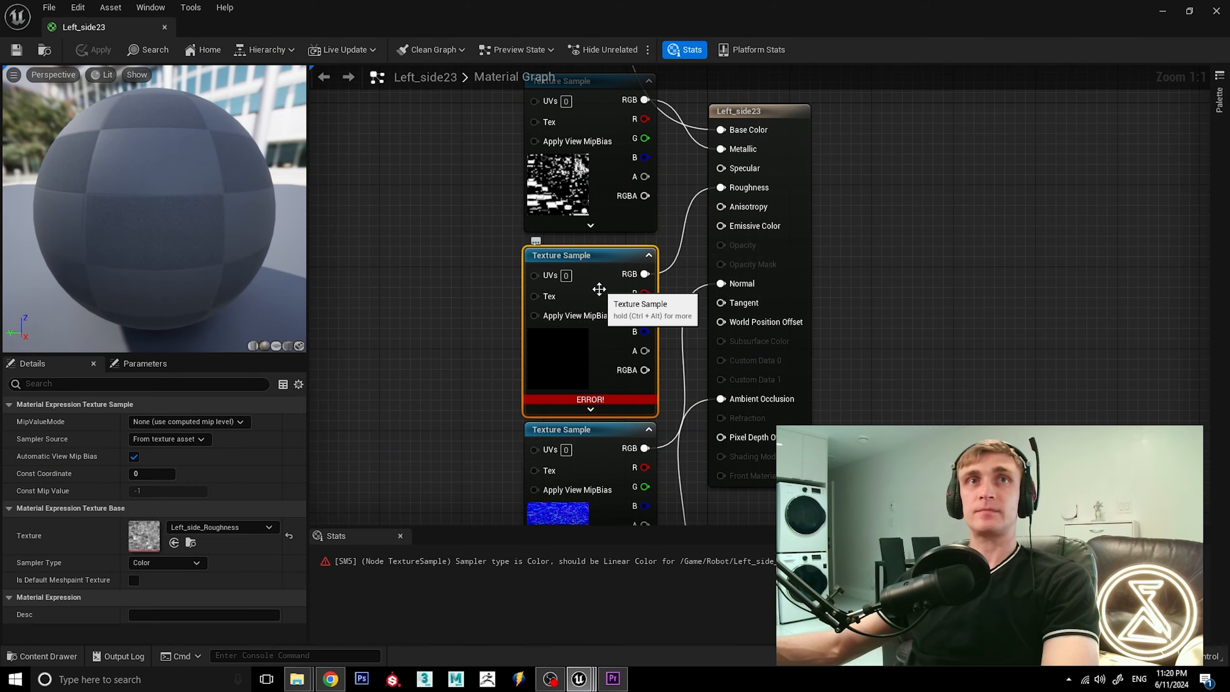
click(237, 525)
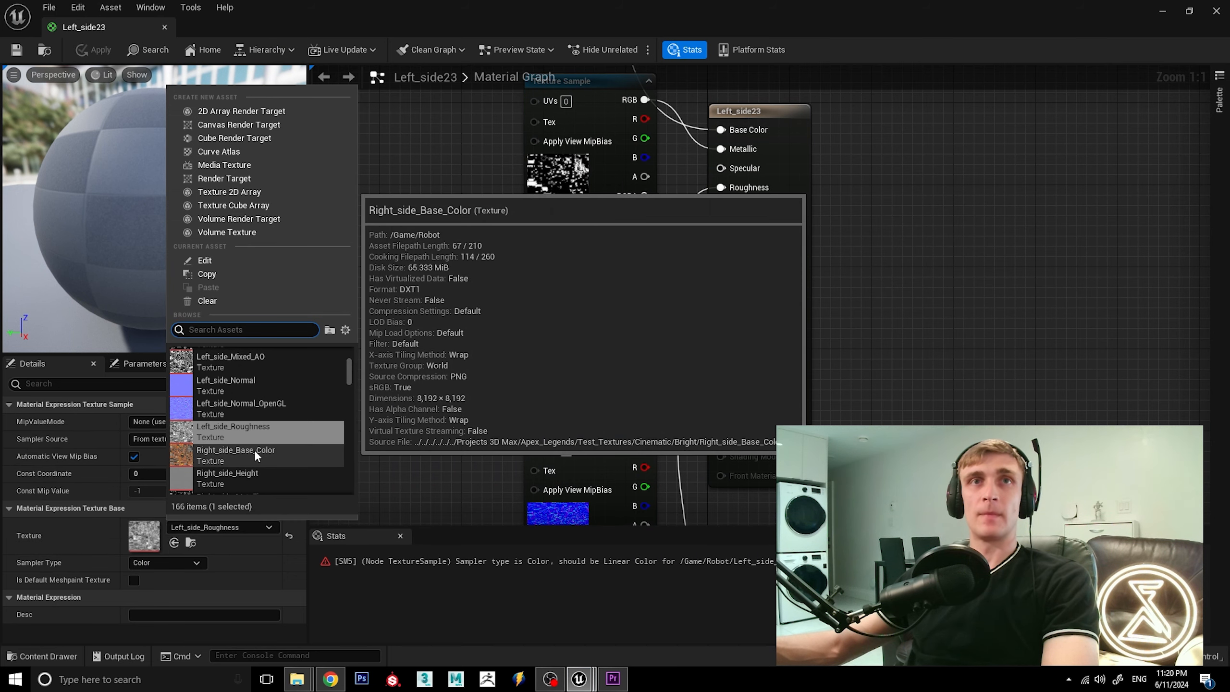
click(262, 412)
click(226, 525)
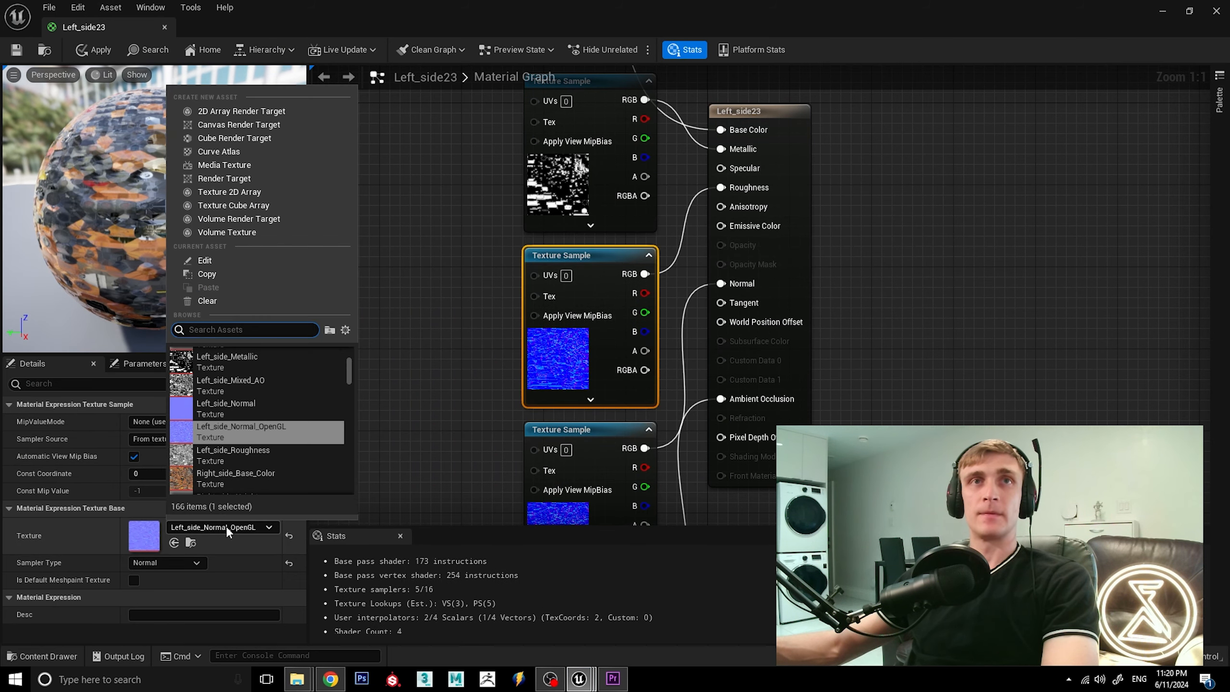
click(246, 451)
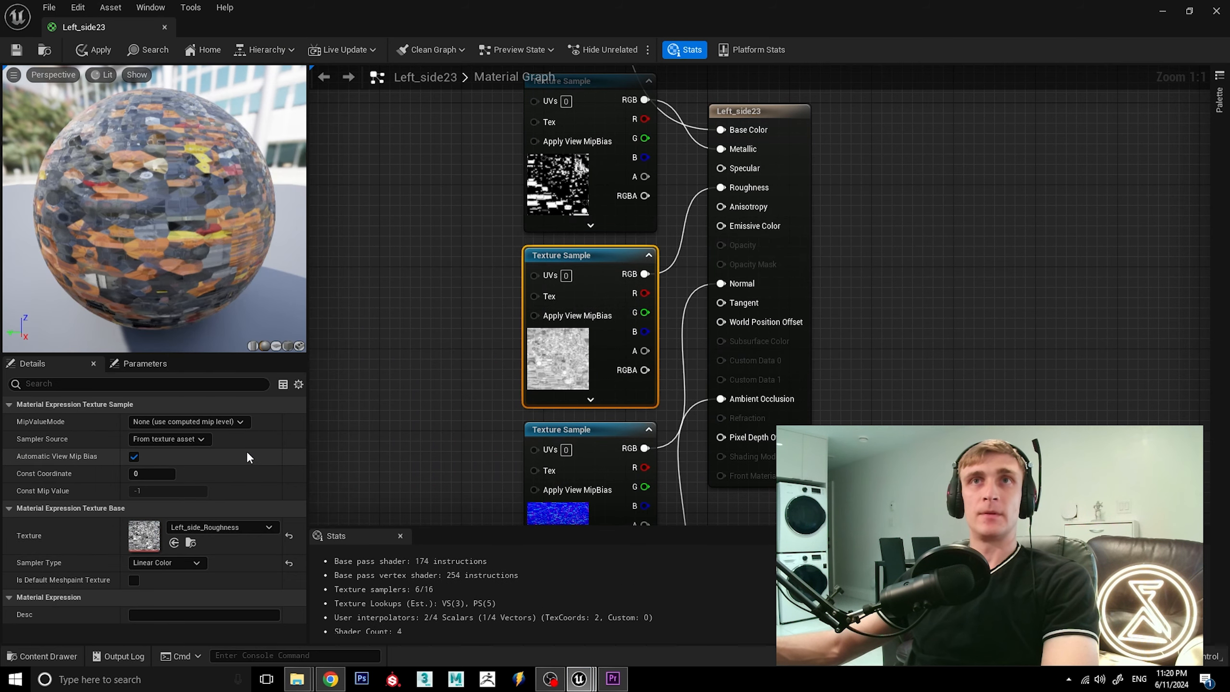
Apply and save the Left_side23 material changes, and close the material's editor.
click(79, 50)
click(18, 51)
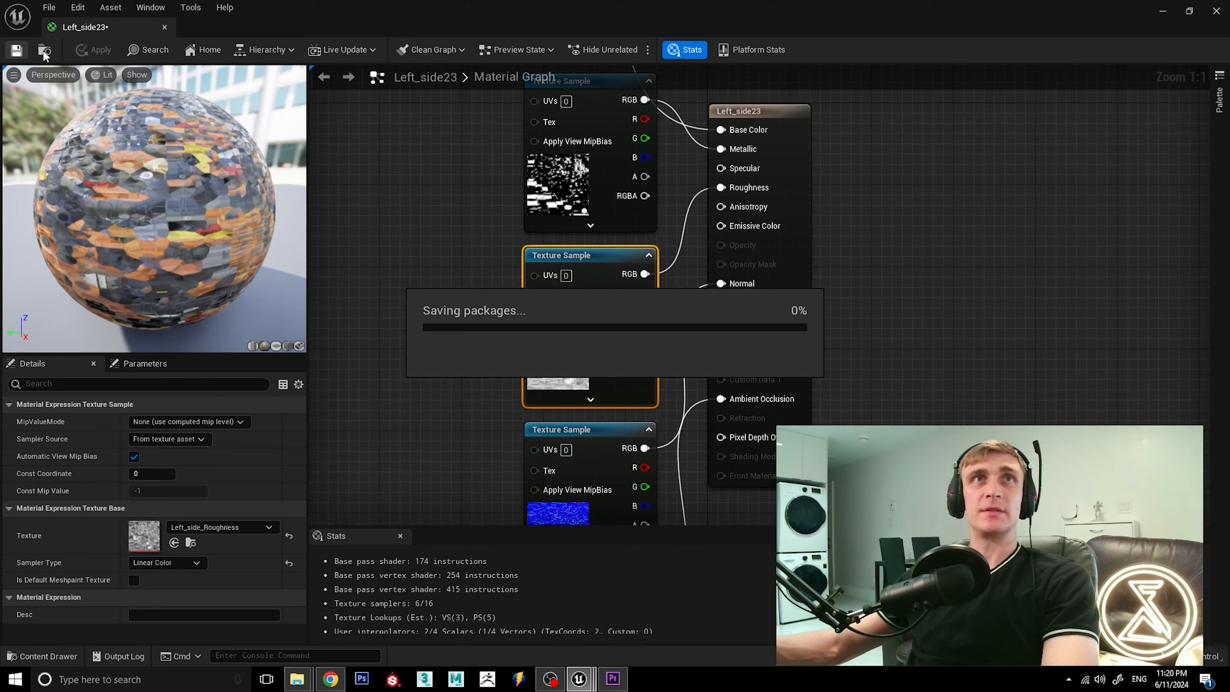
click(164, 26)
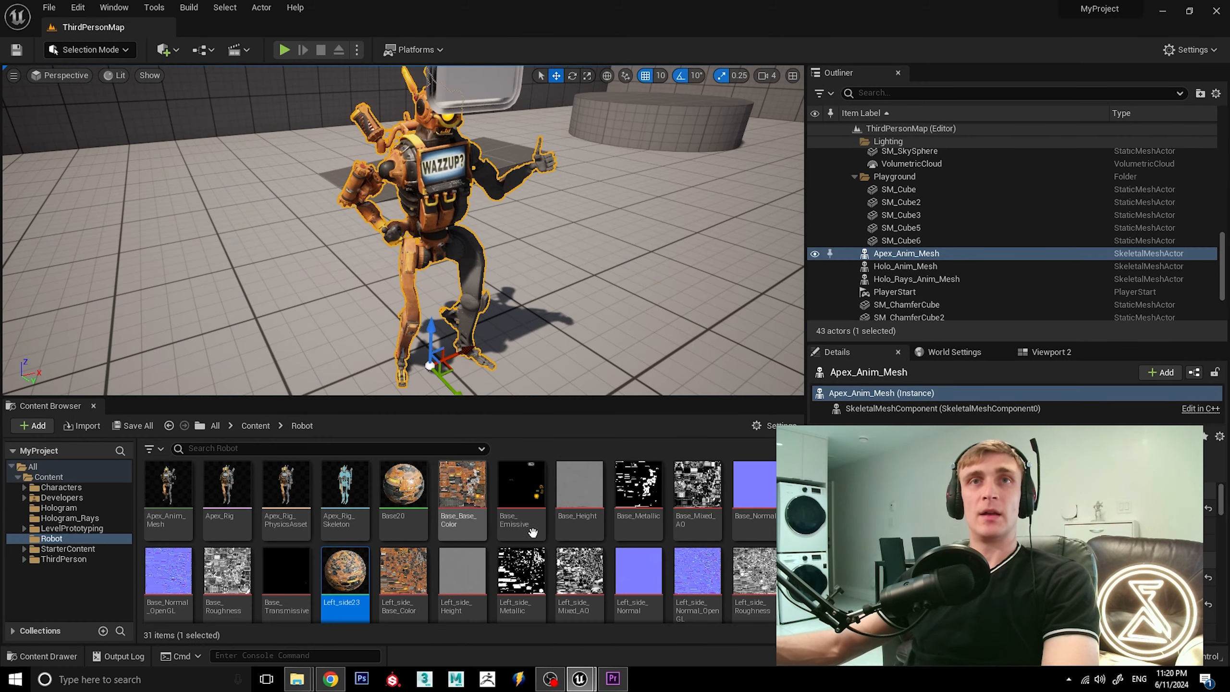
Open the Right_side53 material and reassign Right_side_Roughness to the Texture Sample feeding Roughness, making its sampler type Linear Color.
scroll(422, 524, down, 2)
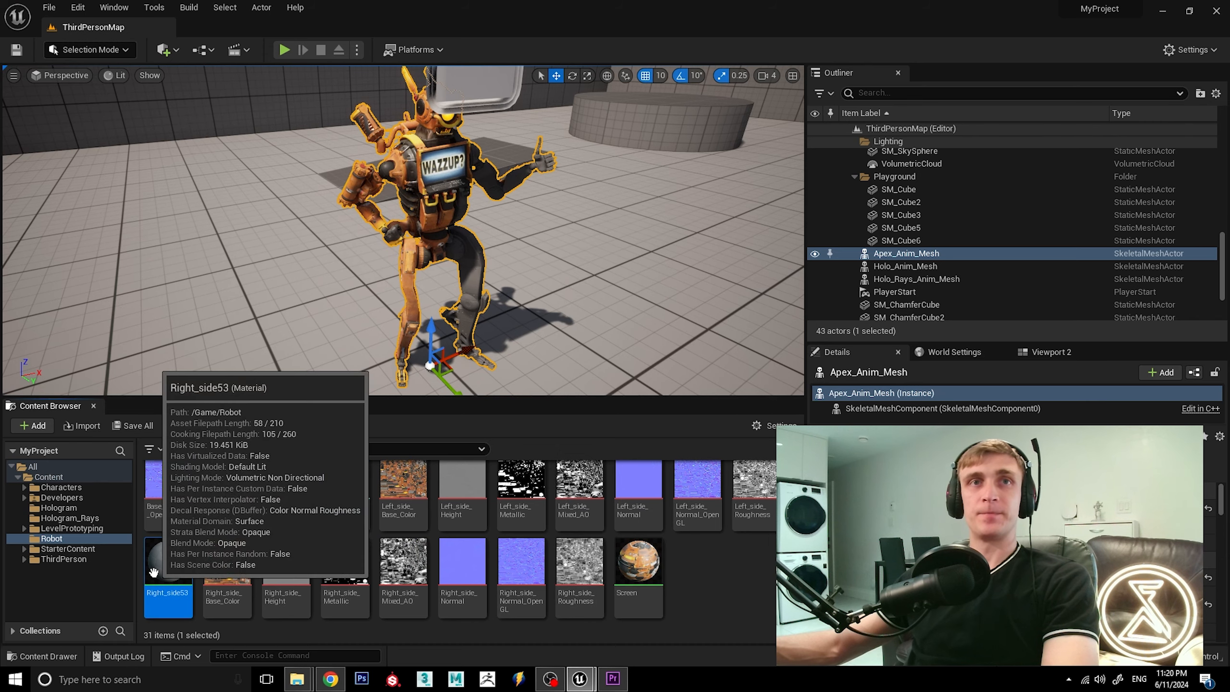
double_click(168, 562)
click(571, 217)
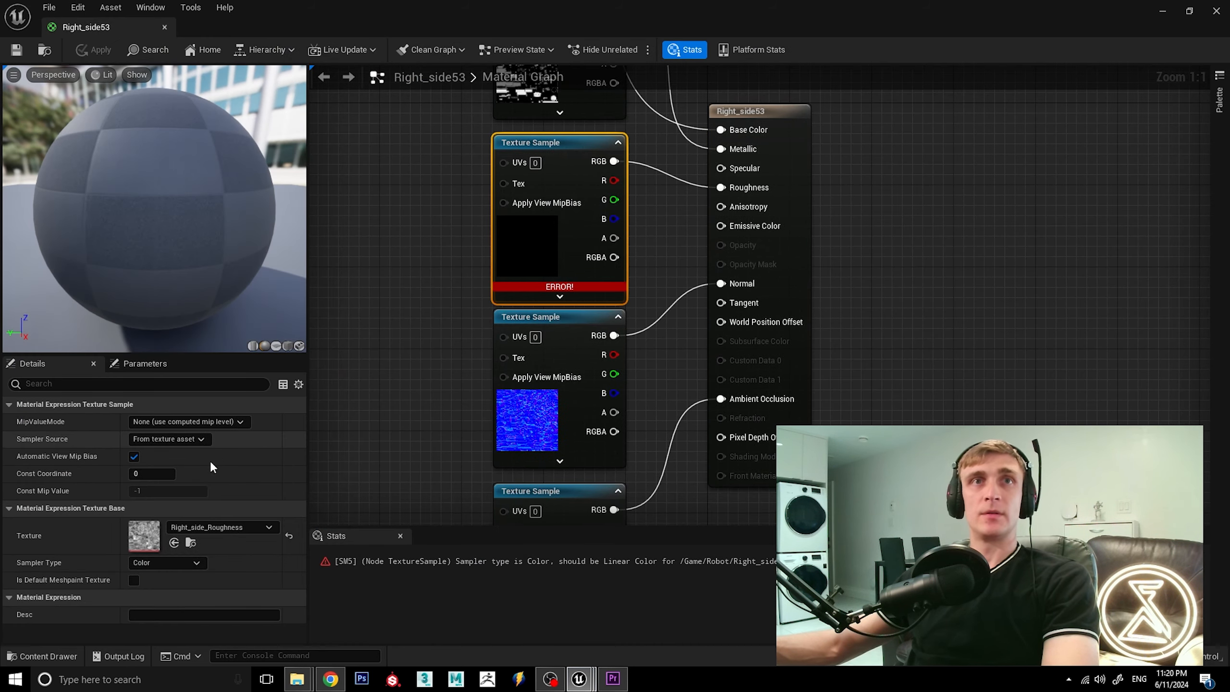
click(197, 525)
click(247, 415)
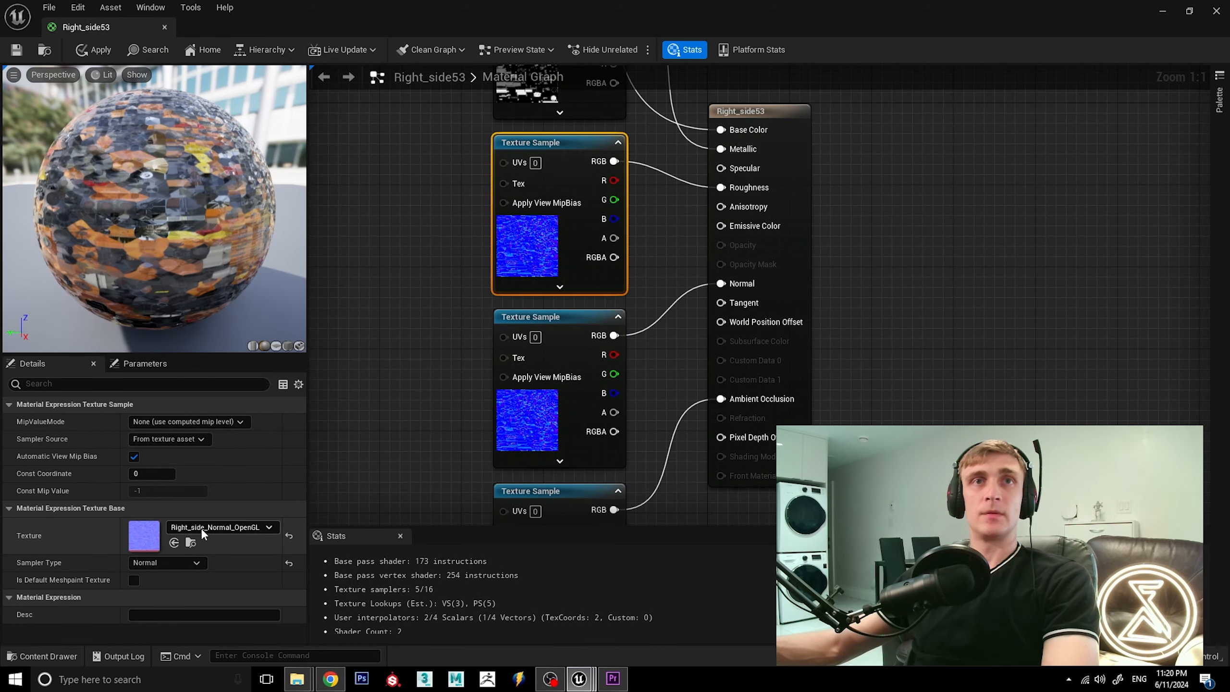
click(201, 527)
click(245, 457)
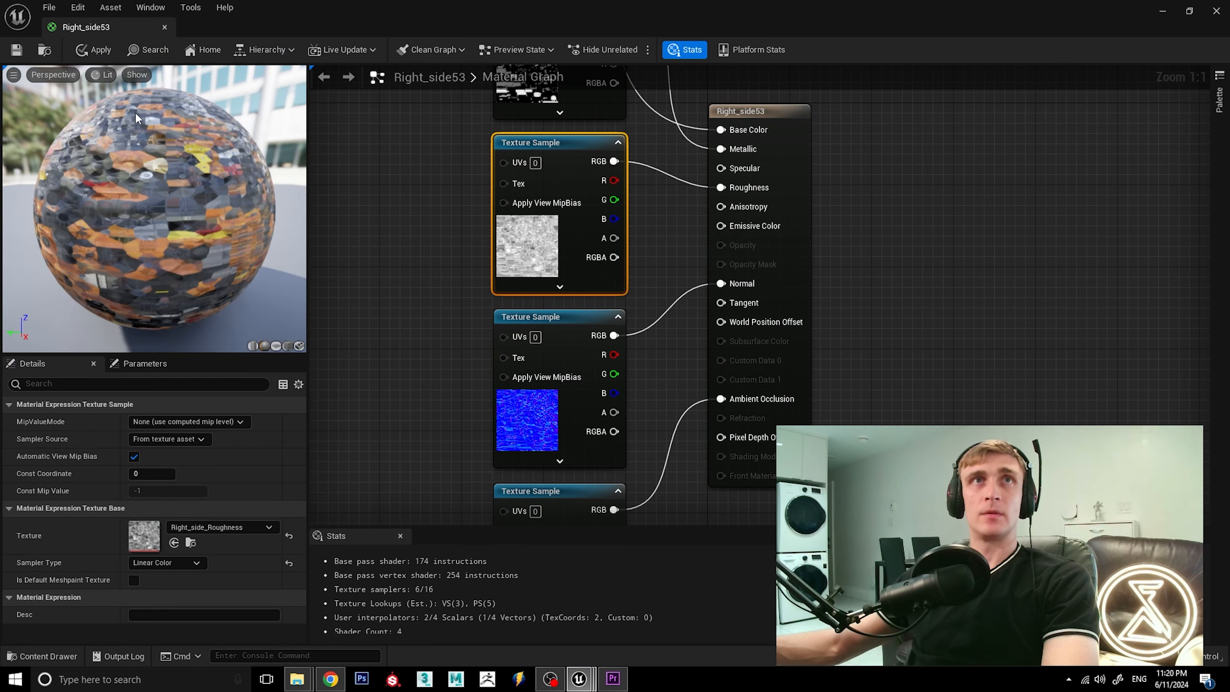
Apply and save the Right_side53 material changes, and close the material's editor.
click(94, 49)
click(16, 55)
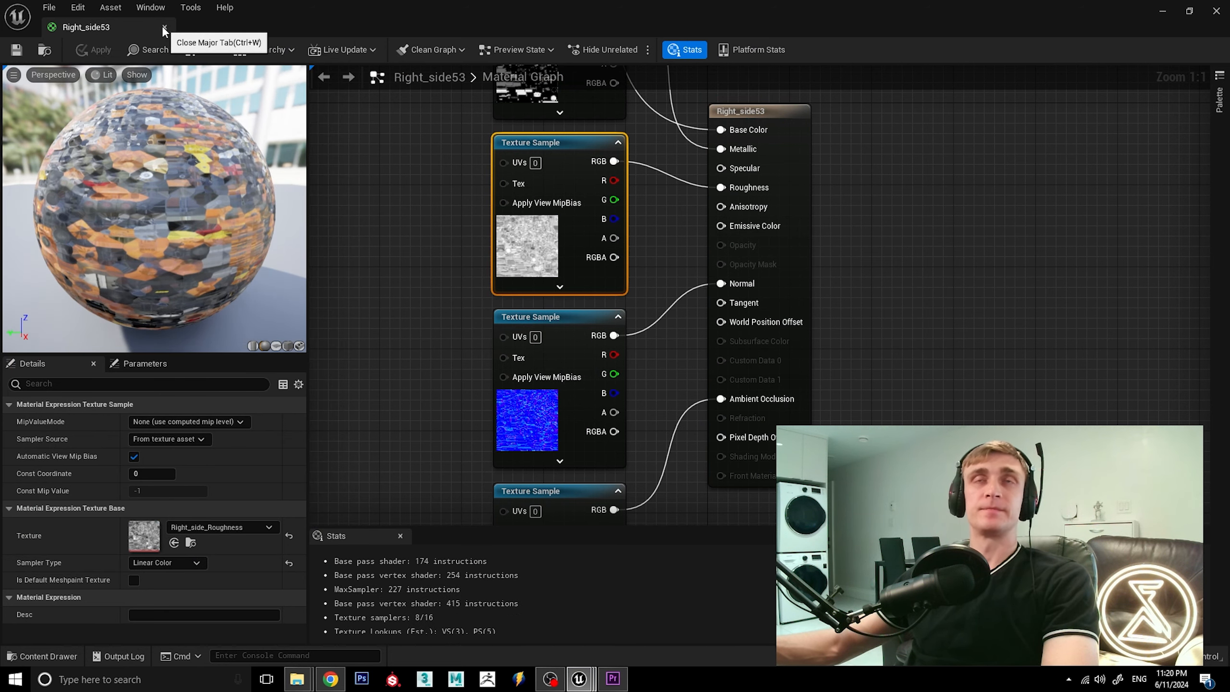
click(163, 28)
Examine the robot's corrected materials in the level from several angles and distances.
alt+drag(424, 283, 716, 283)
key(w)
right_drag(402, 231, 445, 299)
key(s)
key(w)
key(s)
mouse_move(469, 245)
alt+mouse_down()
mouse_move(473, 208)
mouse_move(469, 221)
alt+mouse_up()
key(d)
right_drag(469, 245, 262, 248)
key(s)
key(d)
key(a)
key(d)
right_drag(557, 268, 493, 268)
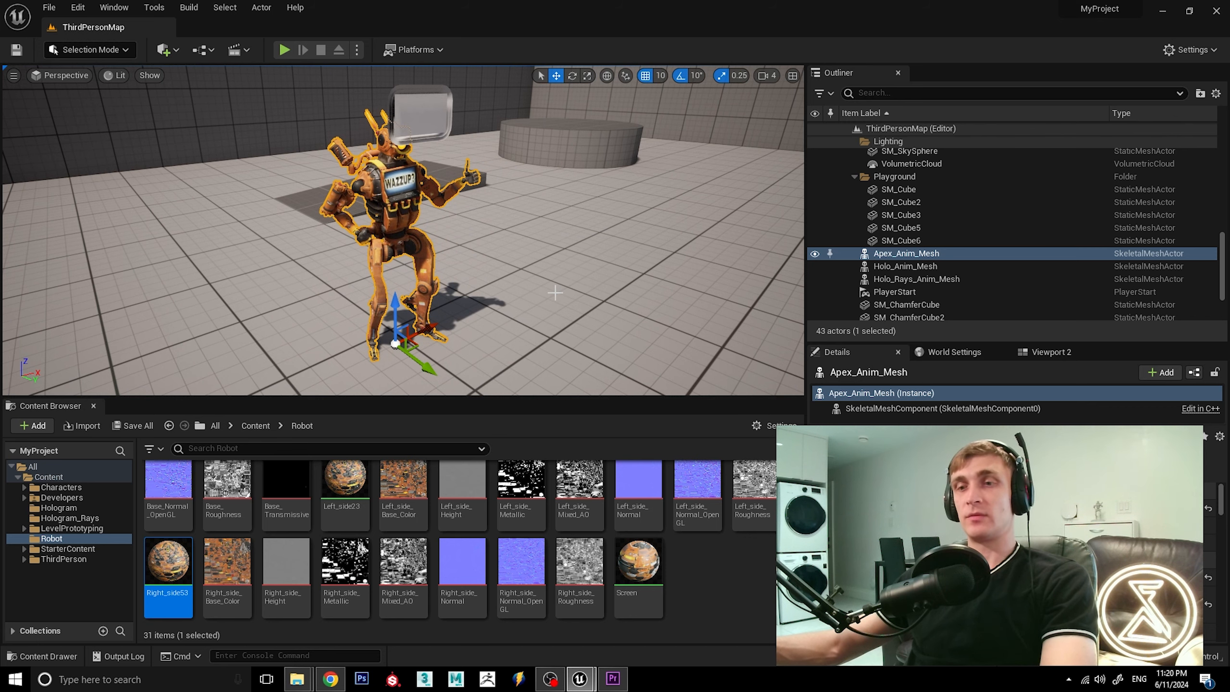
Play the level in the editor and run the character around the robot to check its look and animation.
click(284, 50)
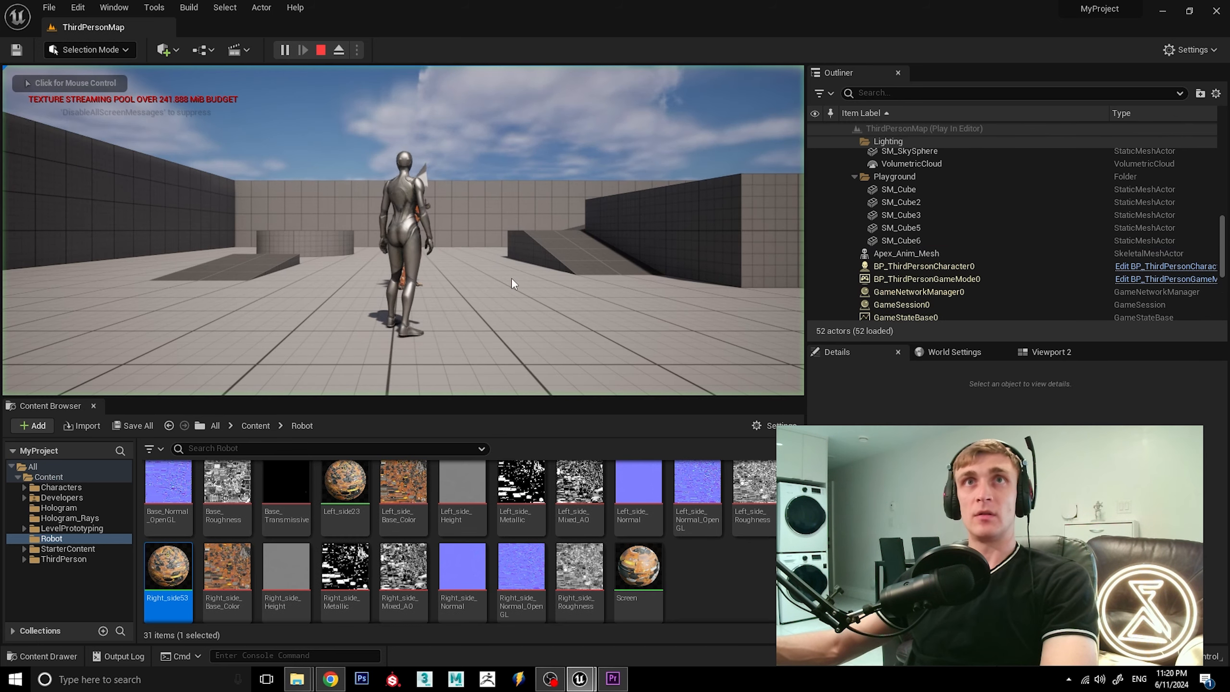
key(d)
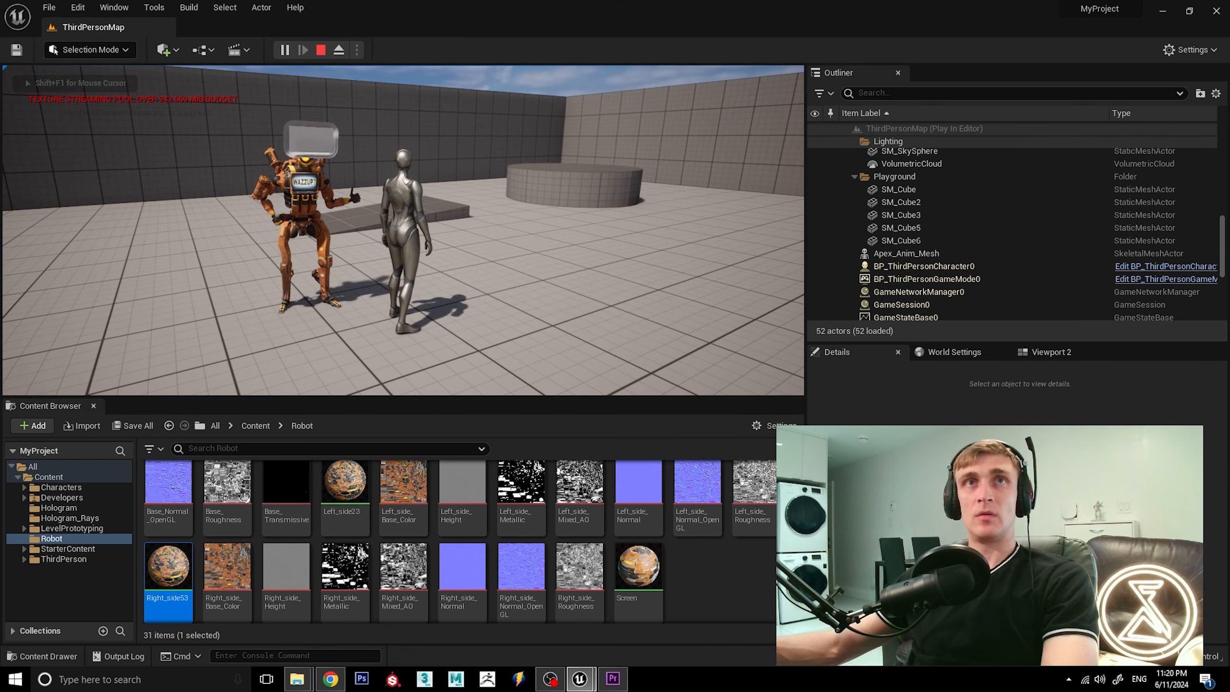
key(a)
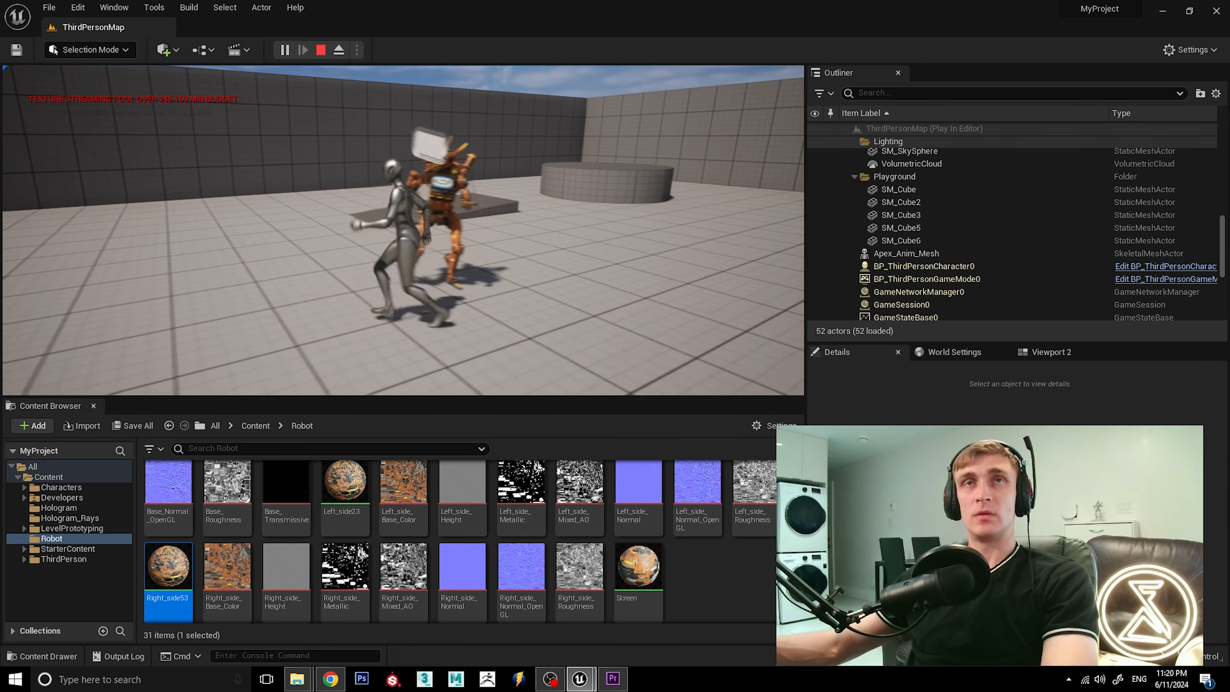
key(w)
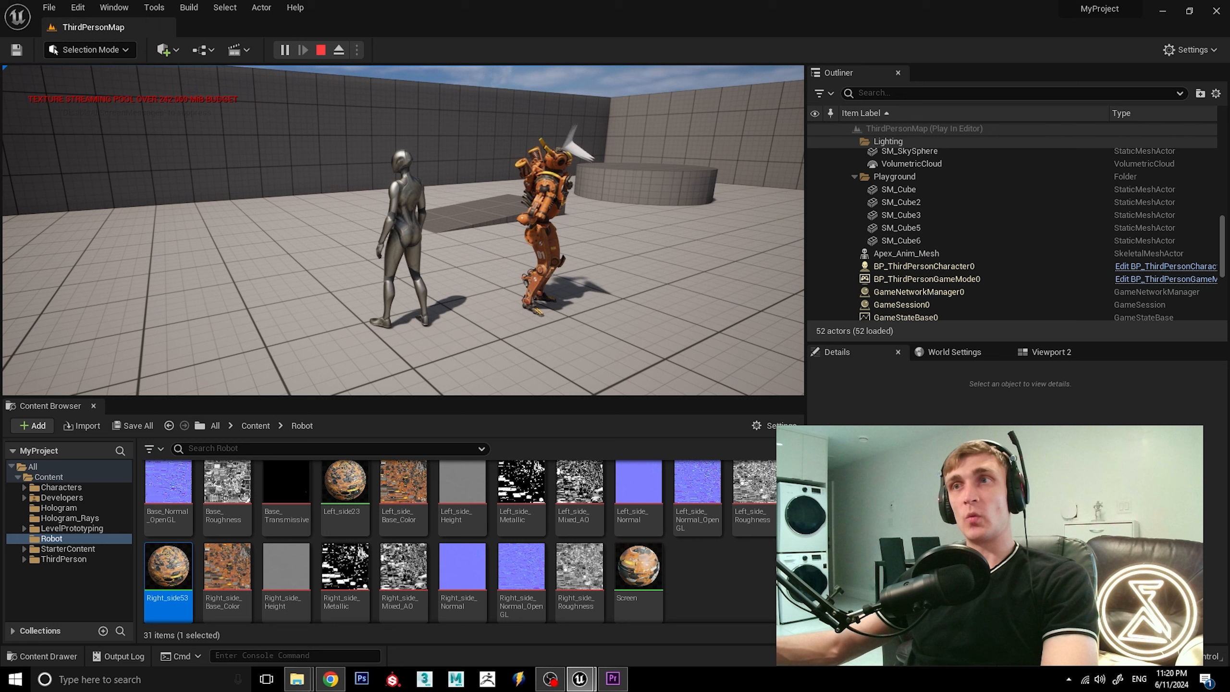